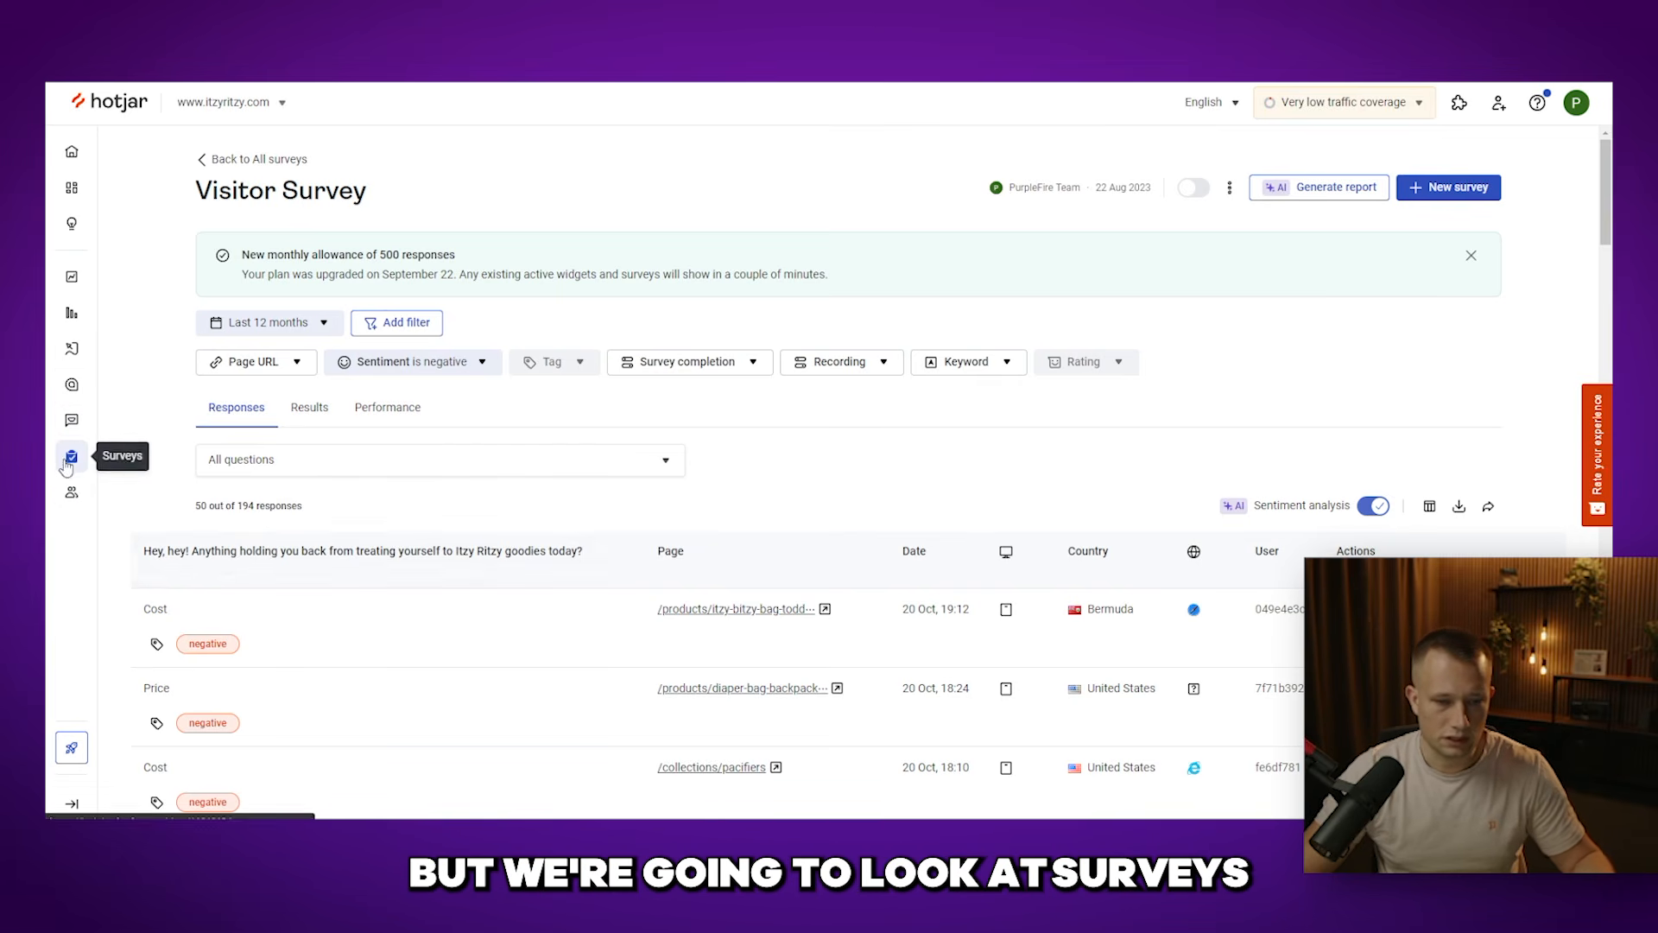
# Step: Start creating a new survey from scratch
pyautogui.scroll(-1, 736, 450)
pyautogui.scroll(1, 734, 448)
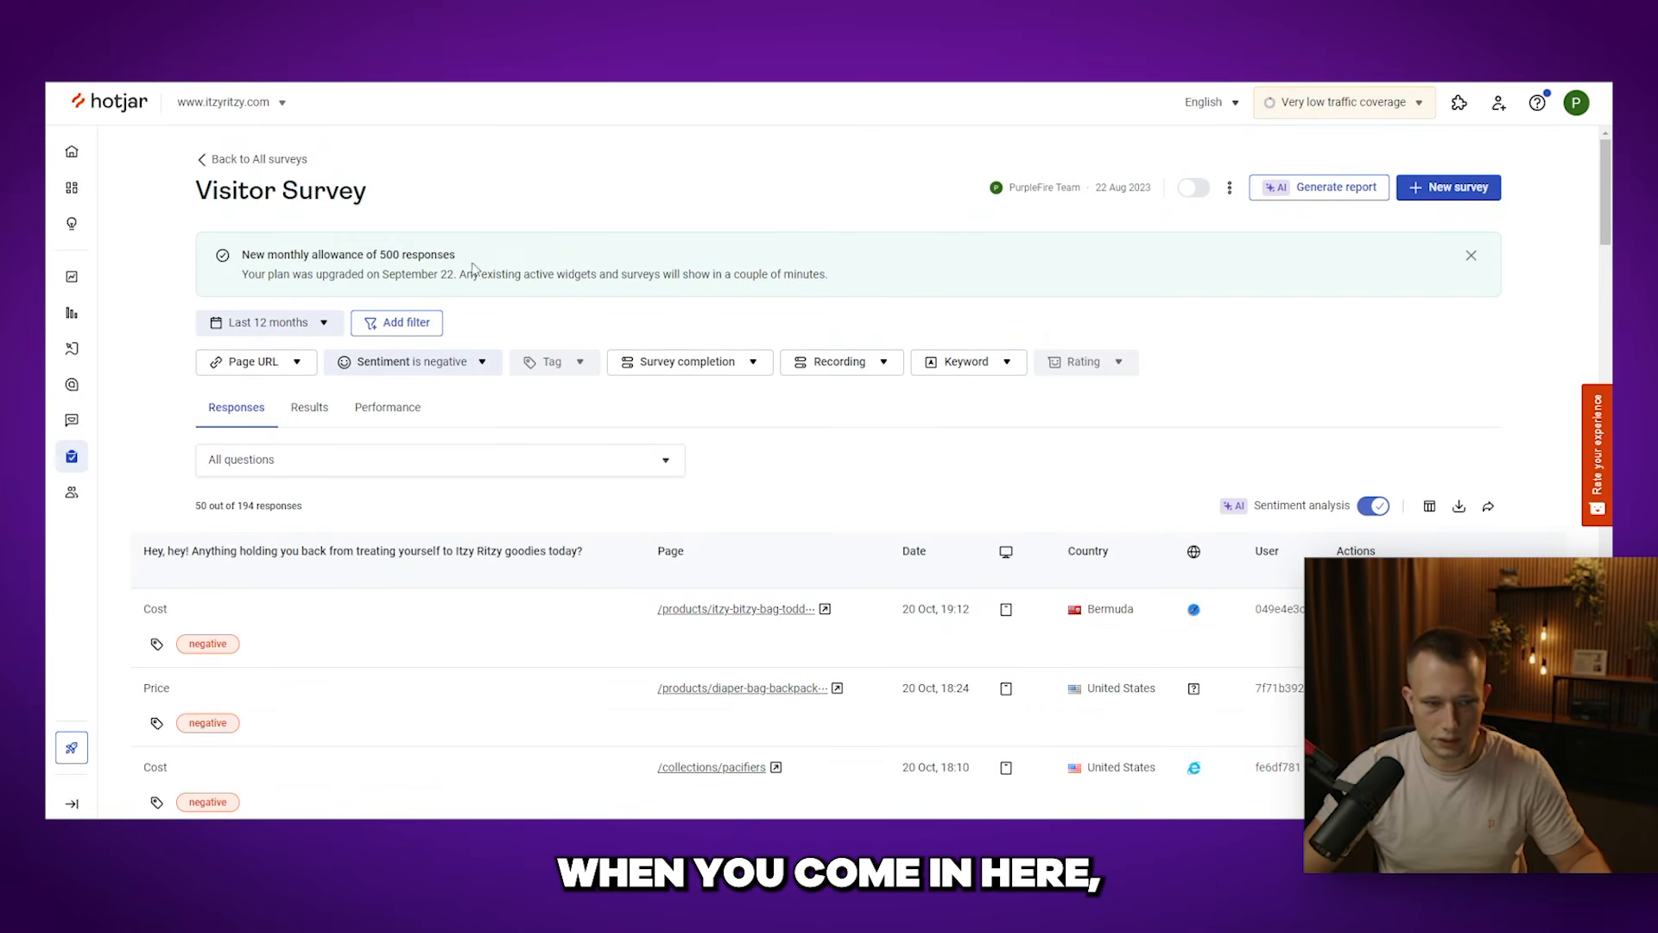
pyautogui.click(1453, 187)
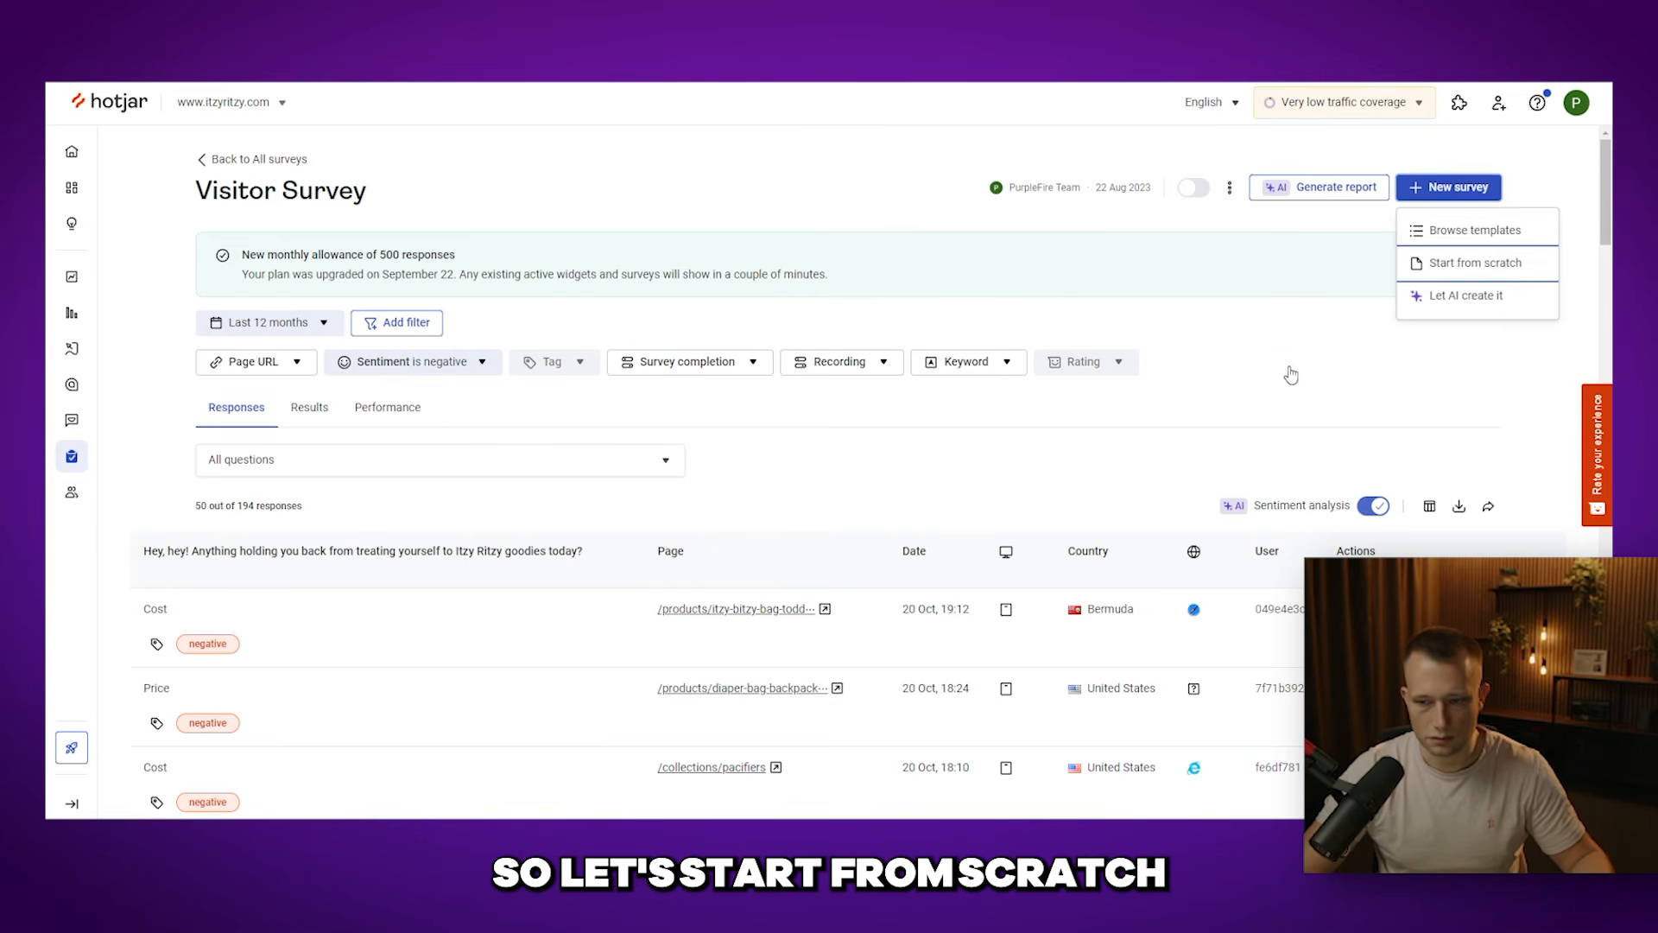
pyautogui.click(1449, 273)
pyautogui.scroll(-3, 691, 528)
pyautogui.scroll(3, 581, 461)
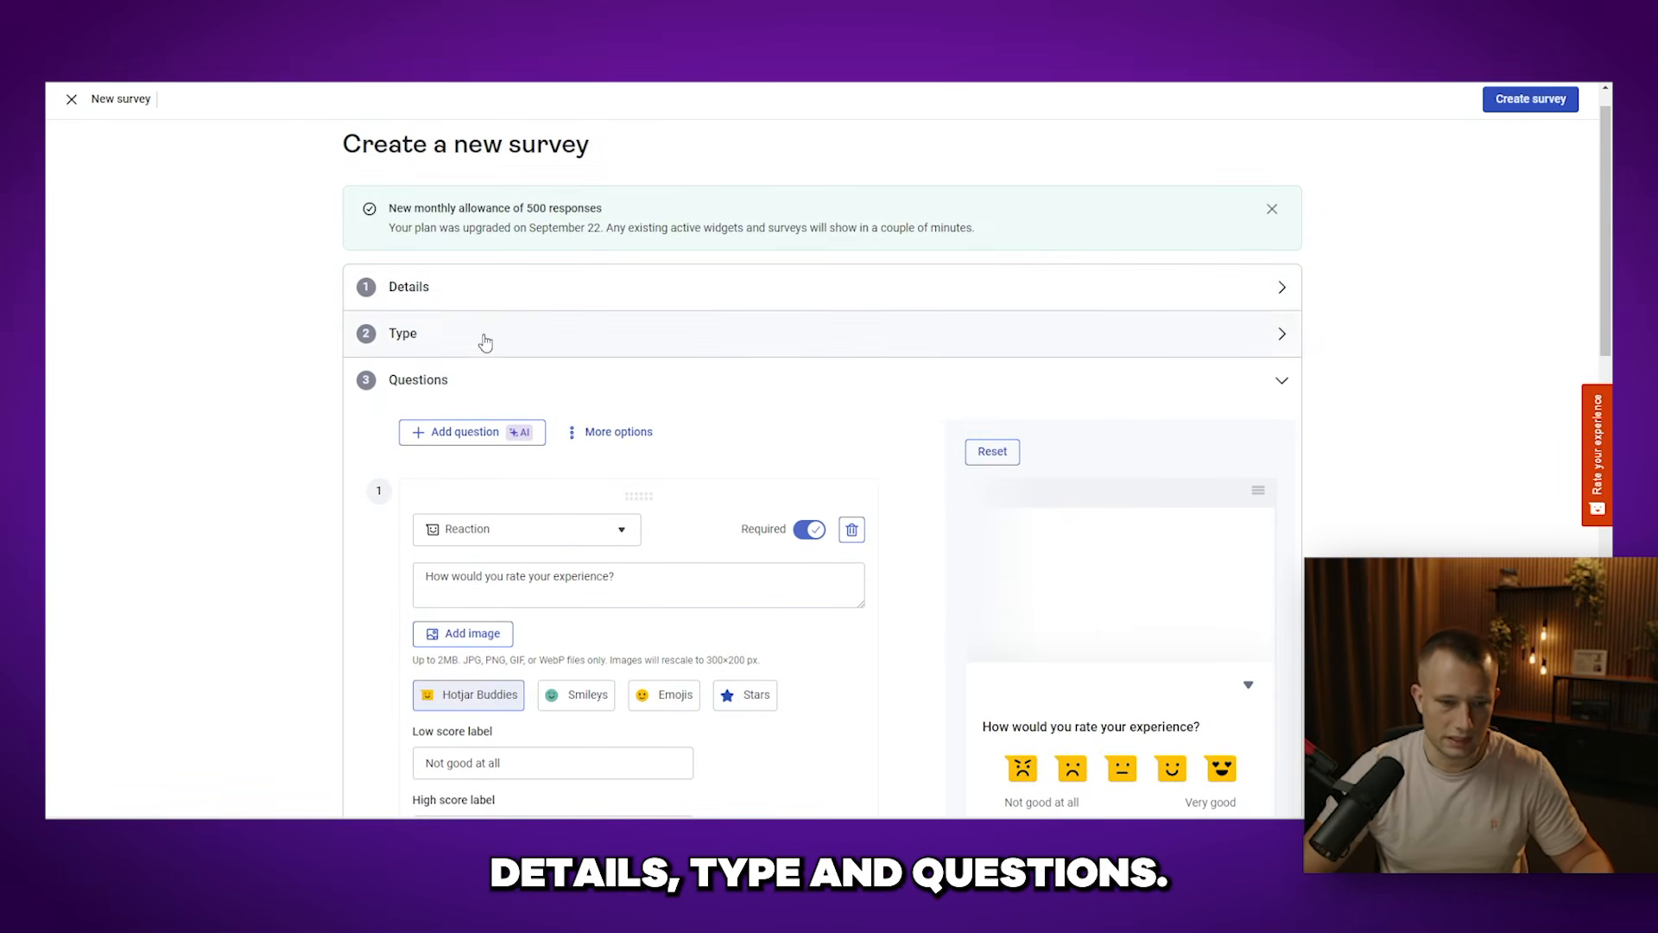
# Step: Name the survey "Pop-up Survey - Conversion Blocker" in its details, leave the description empty and continue to the survey type
pyautogui.scroll(-1, 478, 397)
pyautogui.click(488, 219)
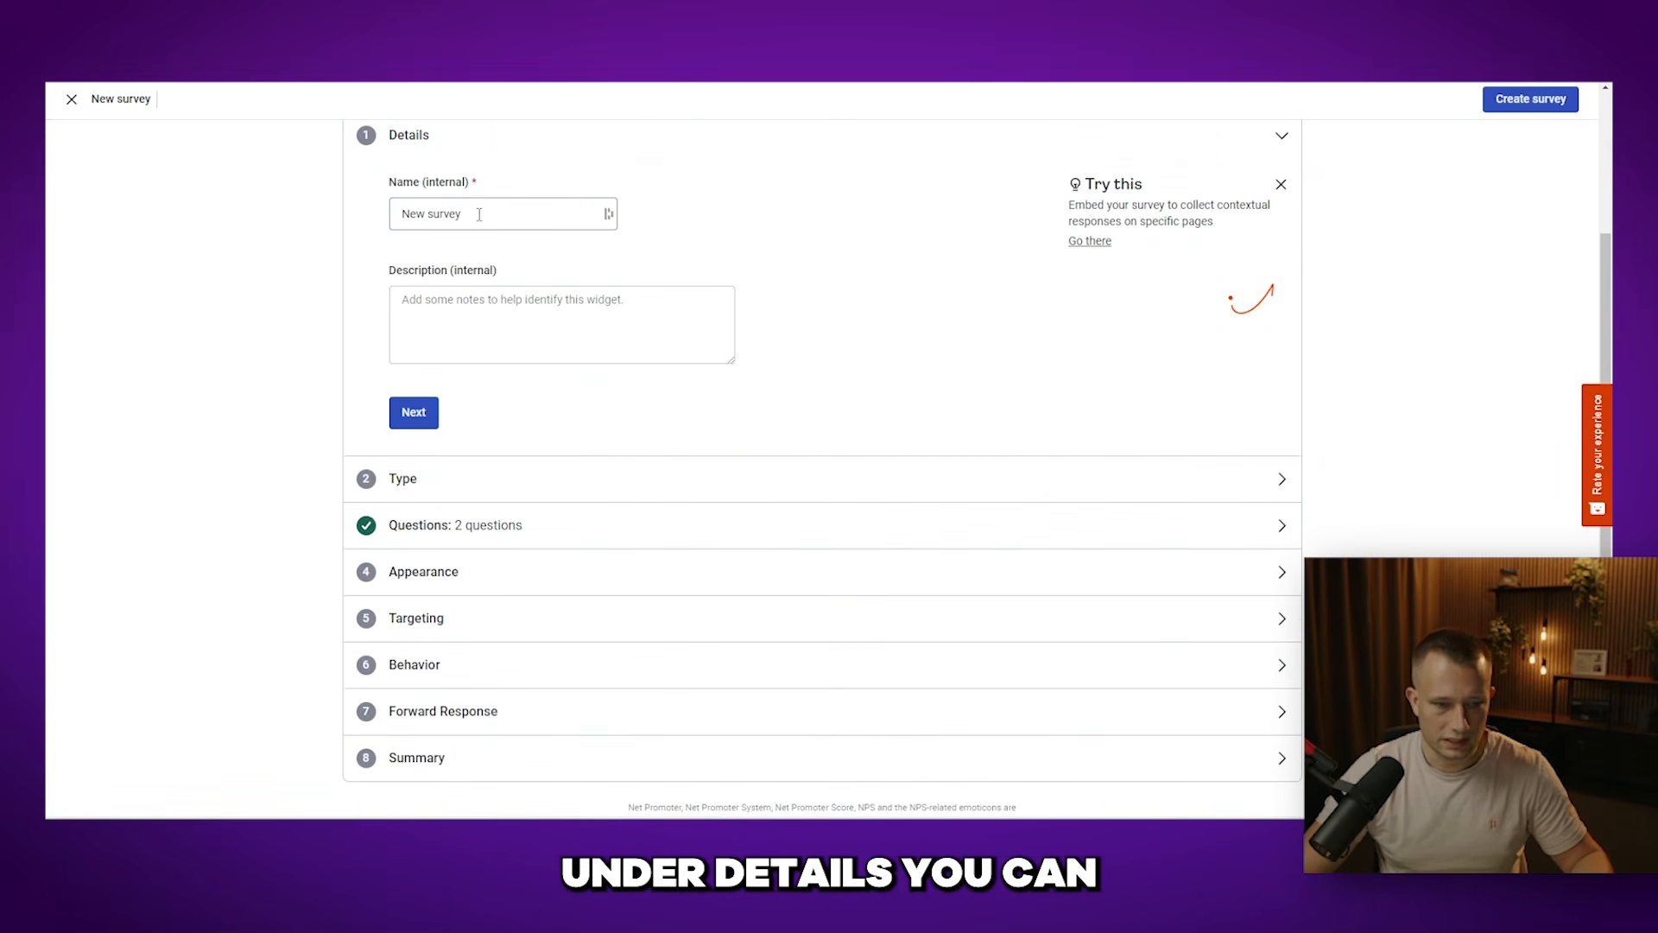
pyautogui.click(478, 213)
pyautogui.hotkey('ctrl', 'a')
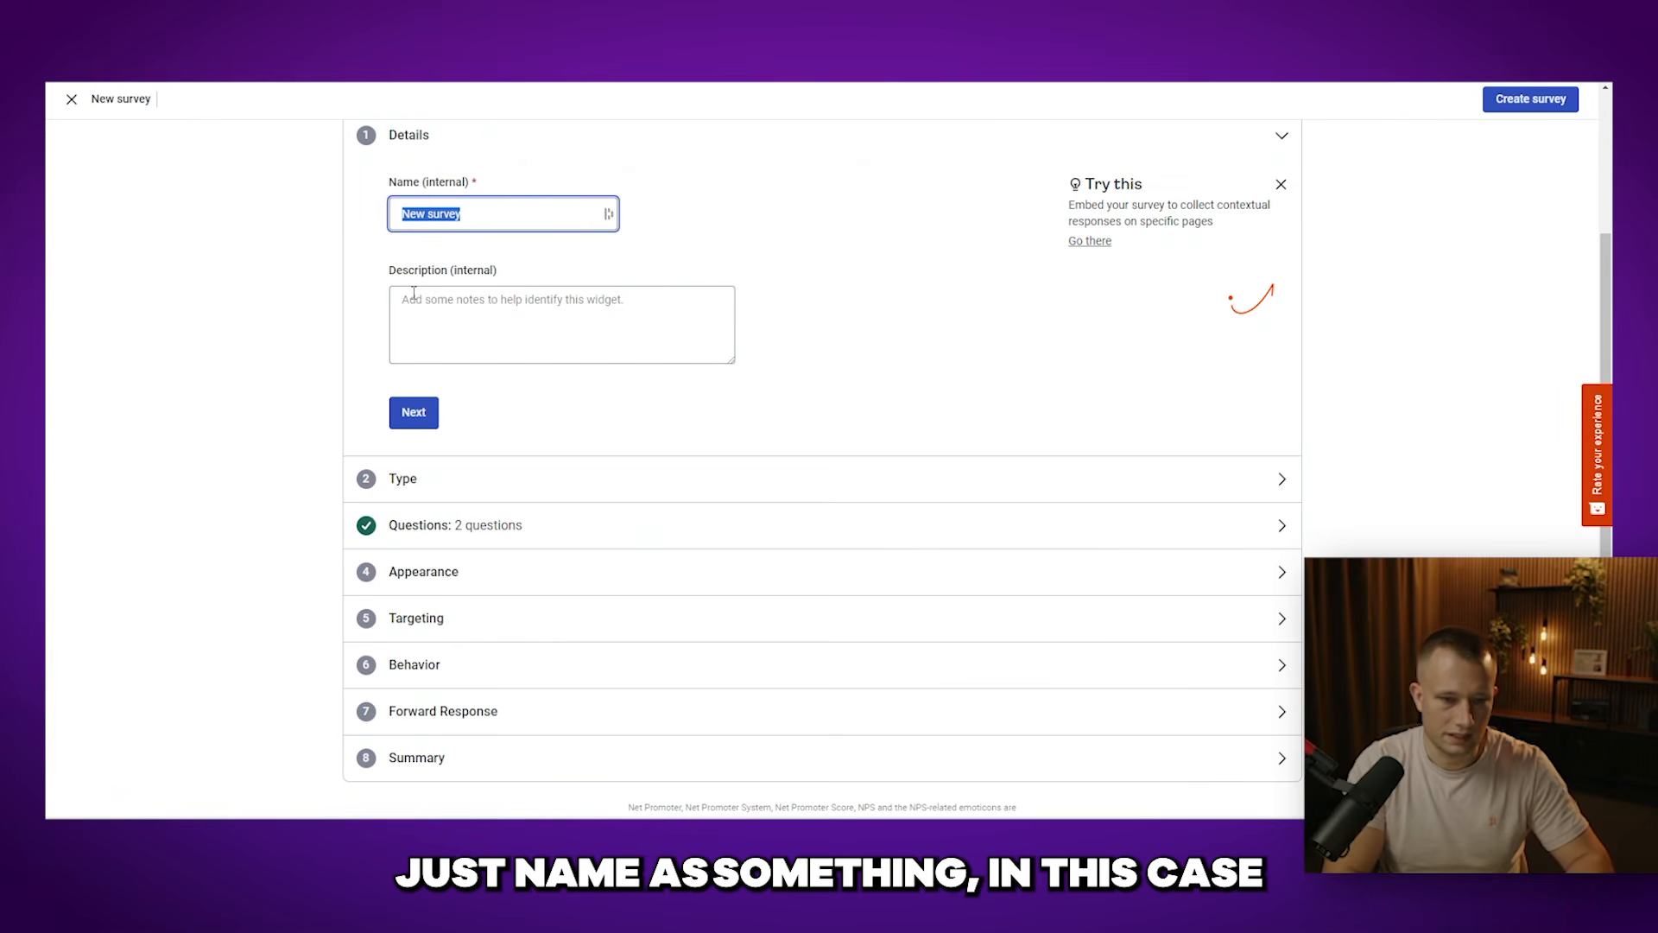
pyautogui.write('pop-up S')
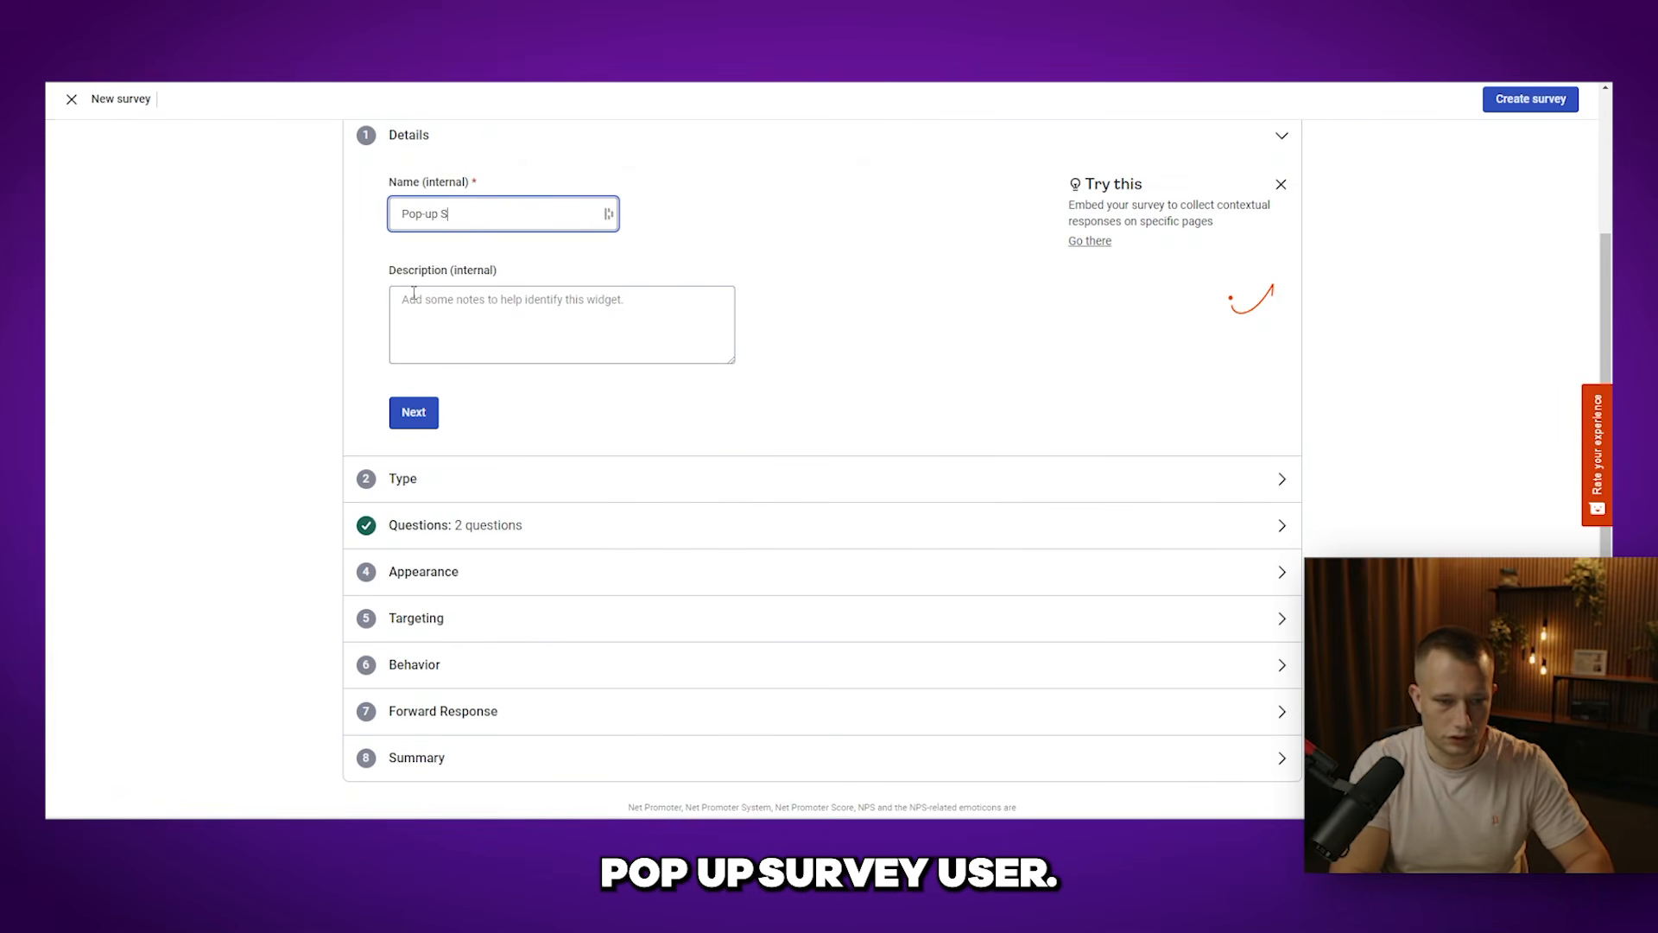
pyautogui.write('urvey -')
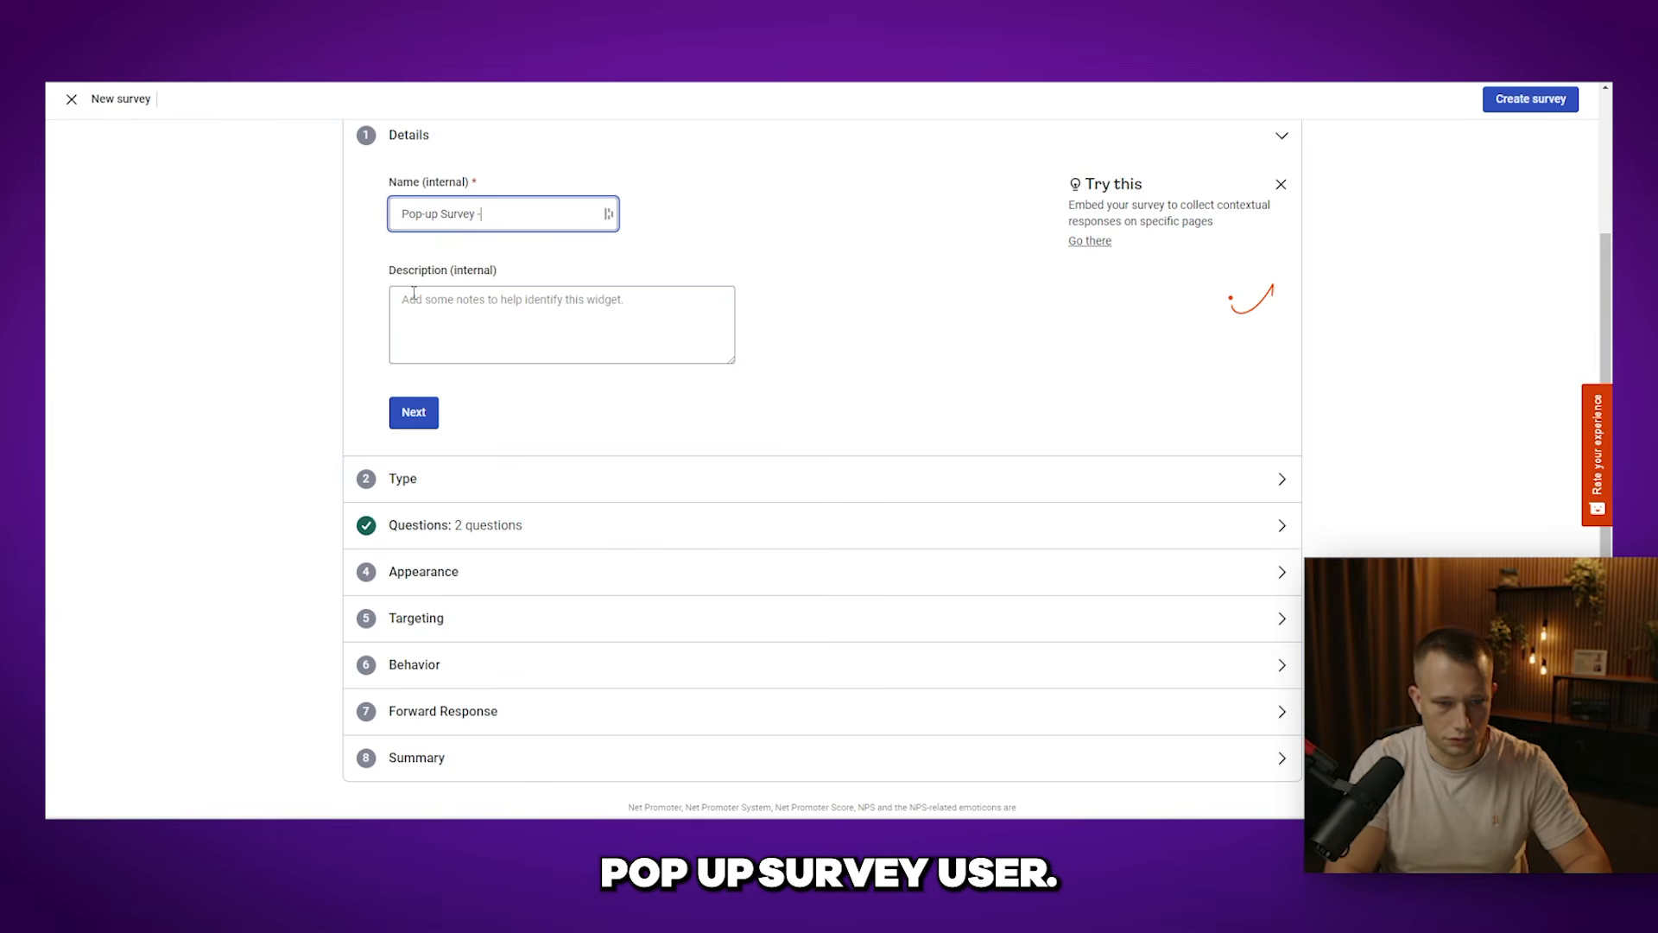
pyautogui.write(' Conversion')
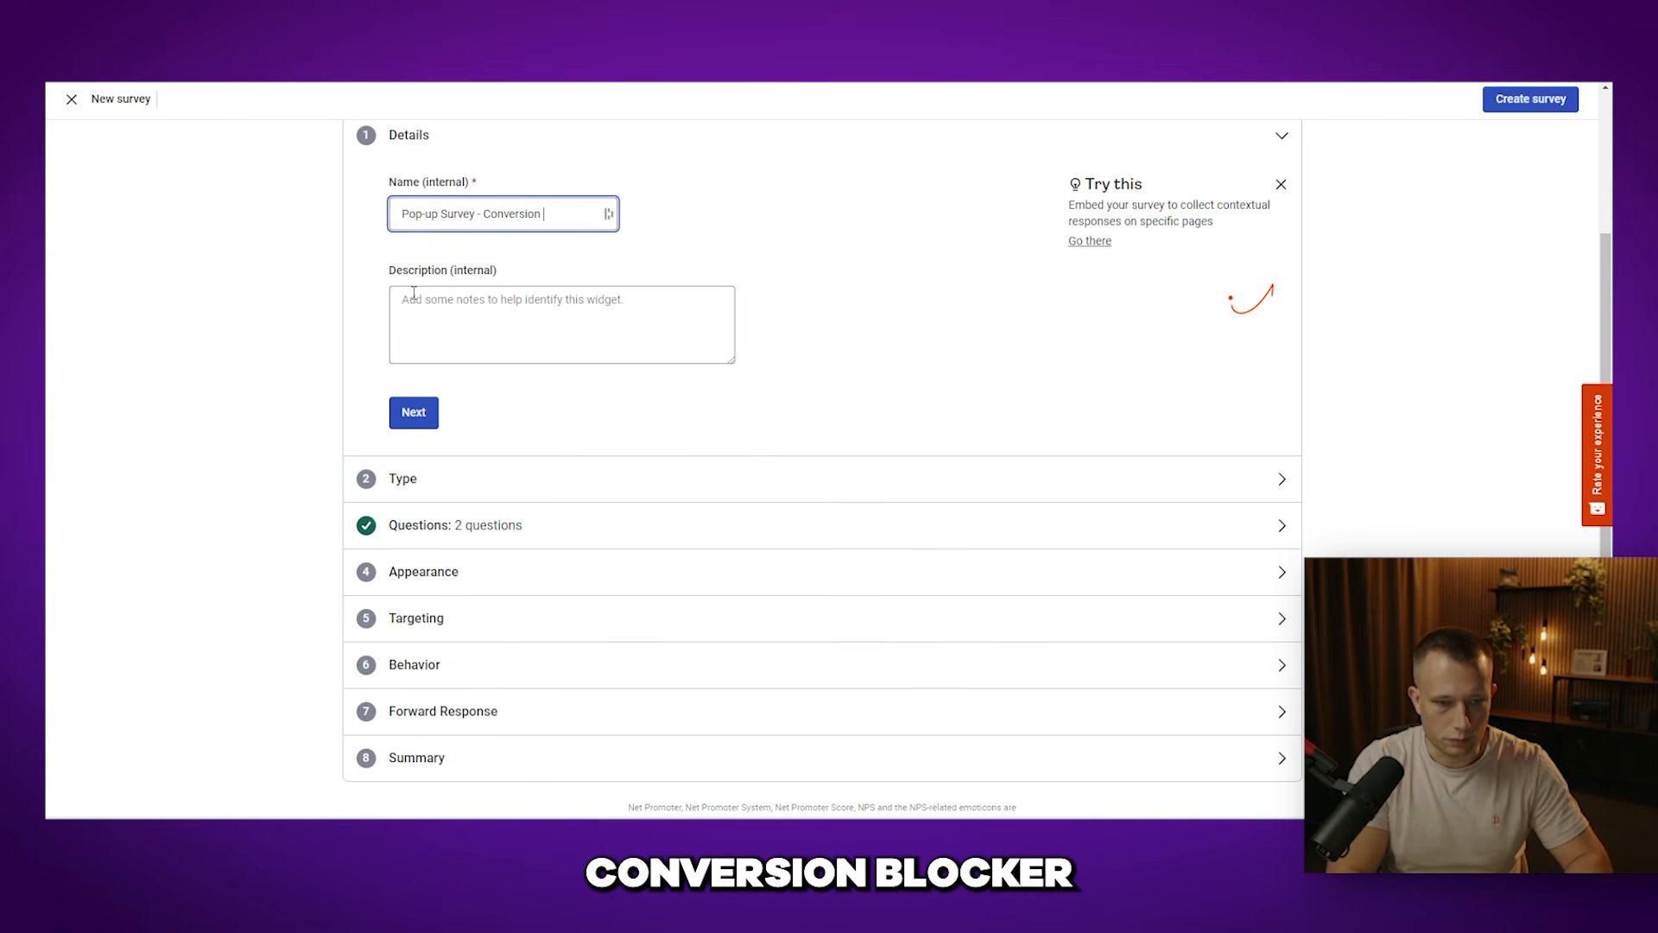
pyautogui.write(' Blocker')
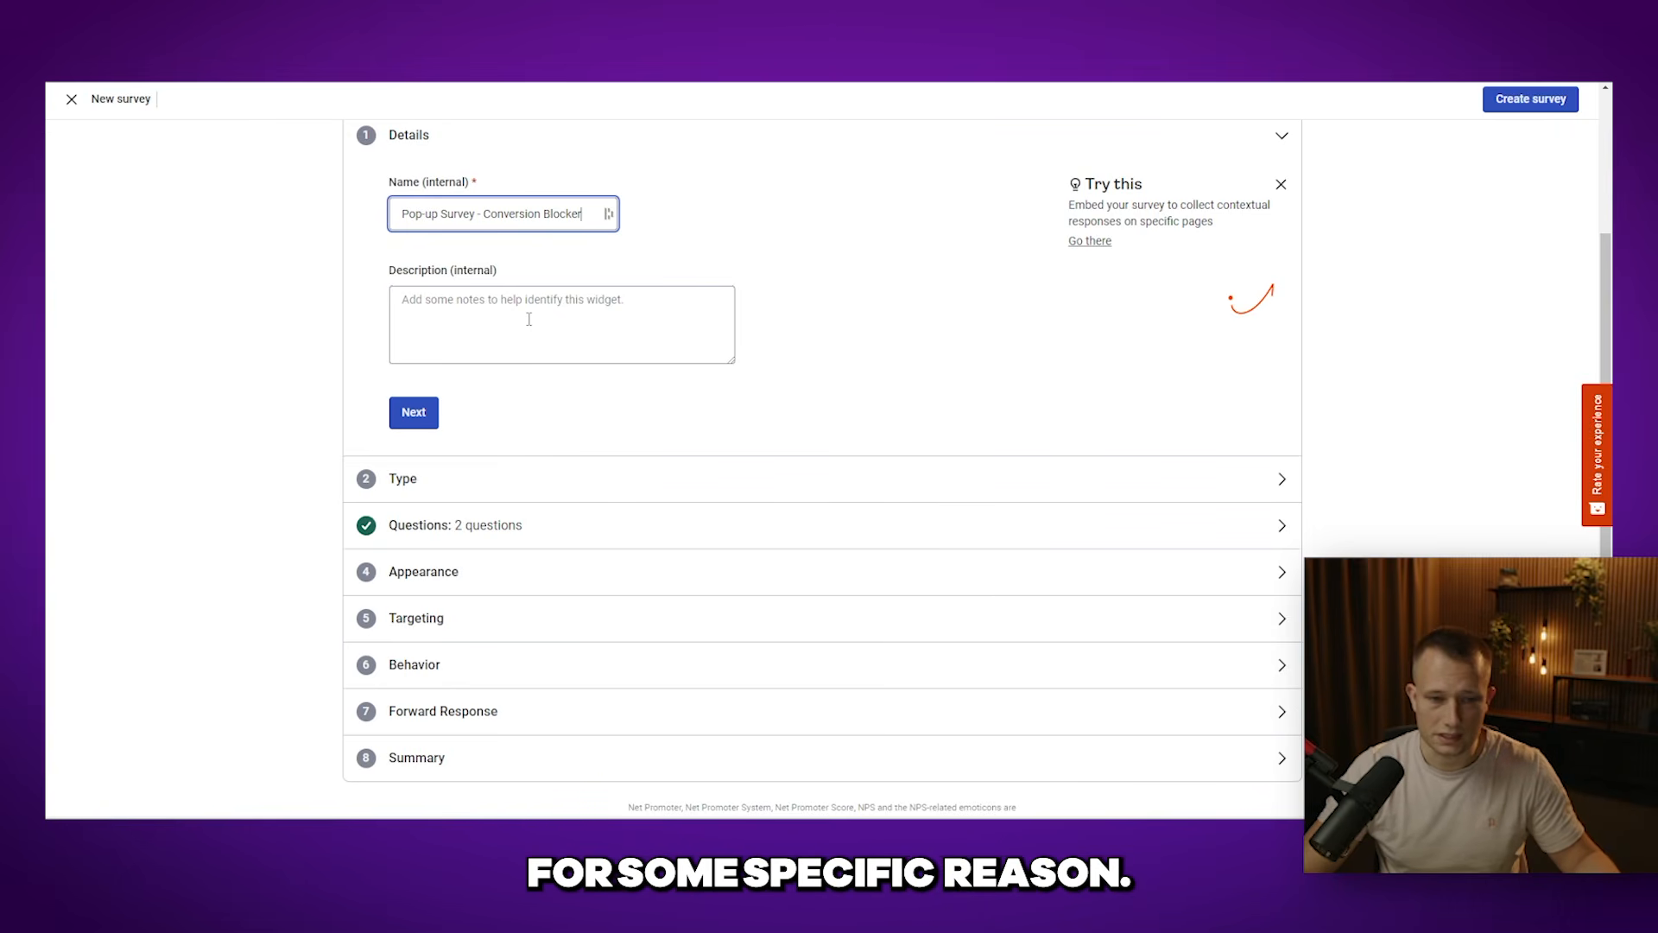
pyautogui.click(548, 338)
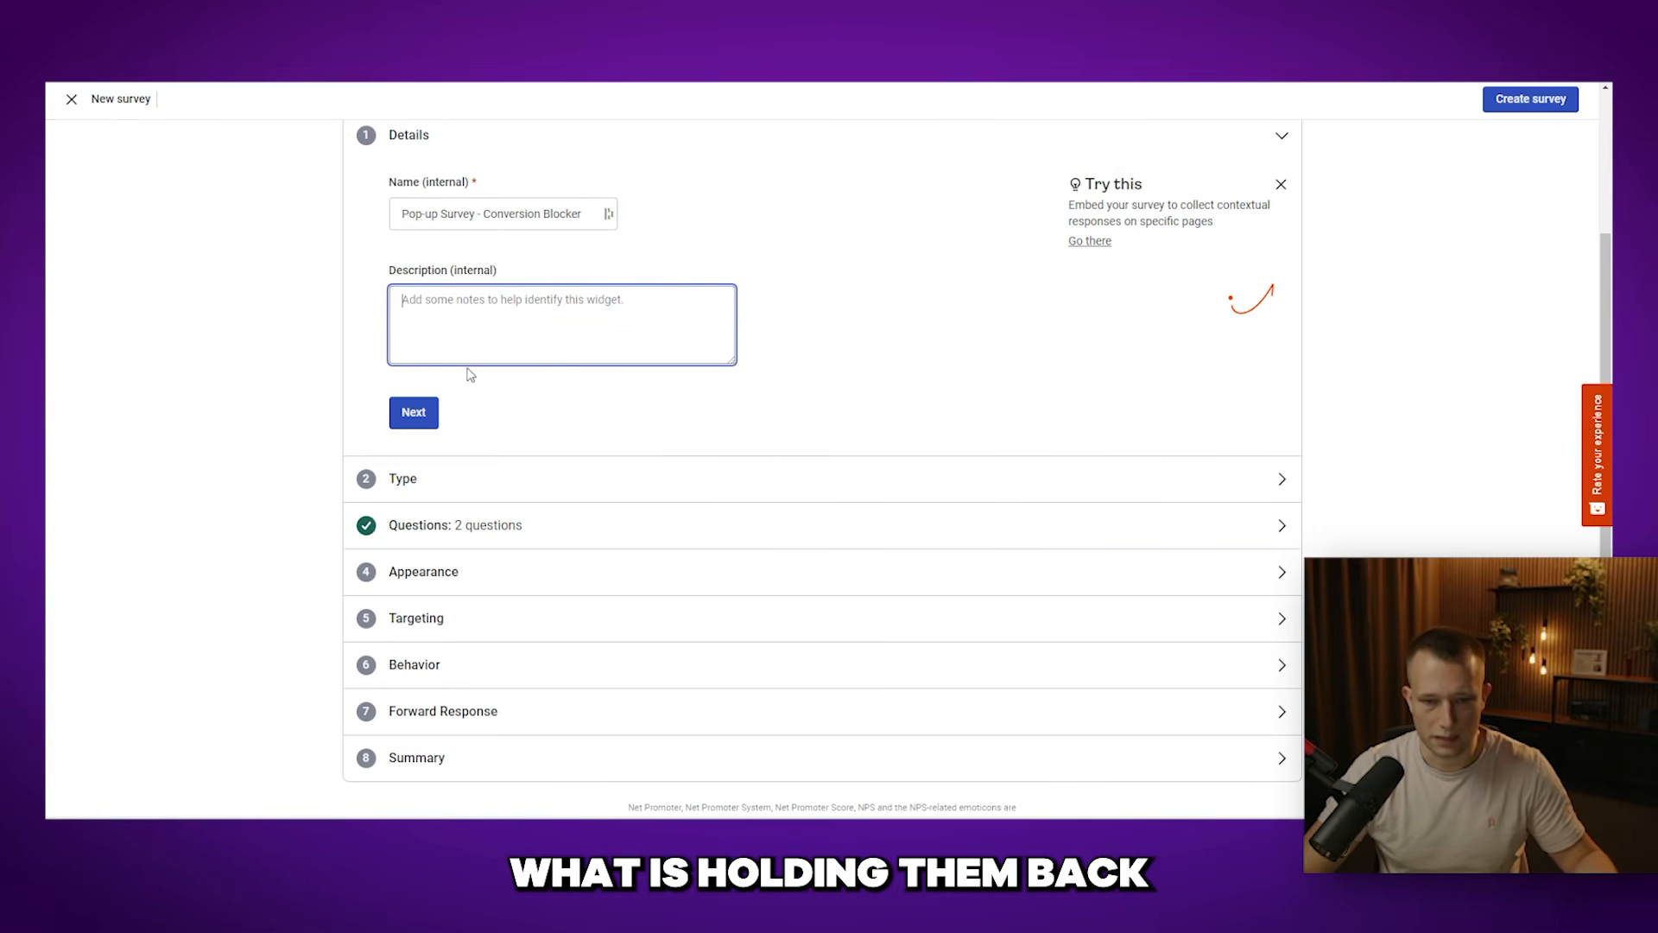
pyautogui.click(414, 412)
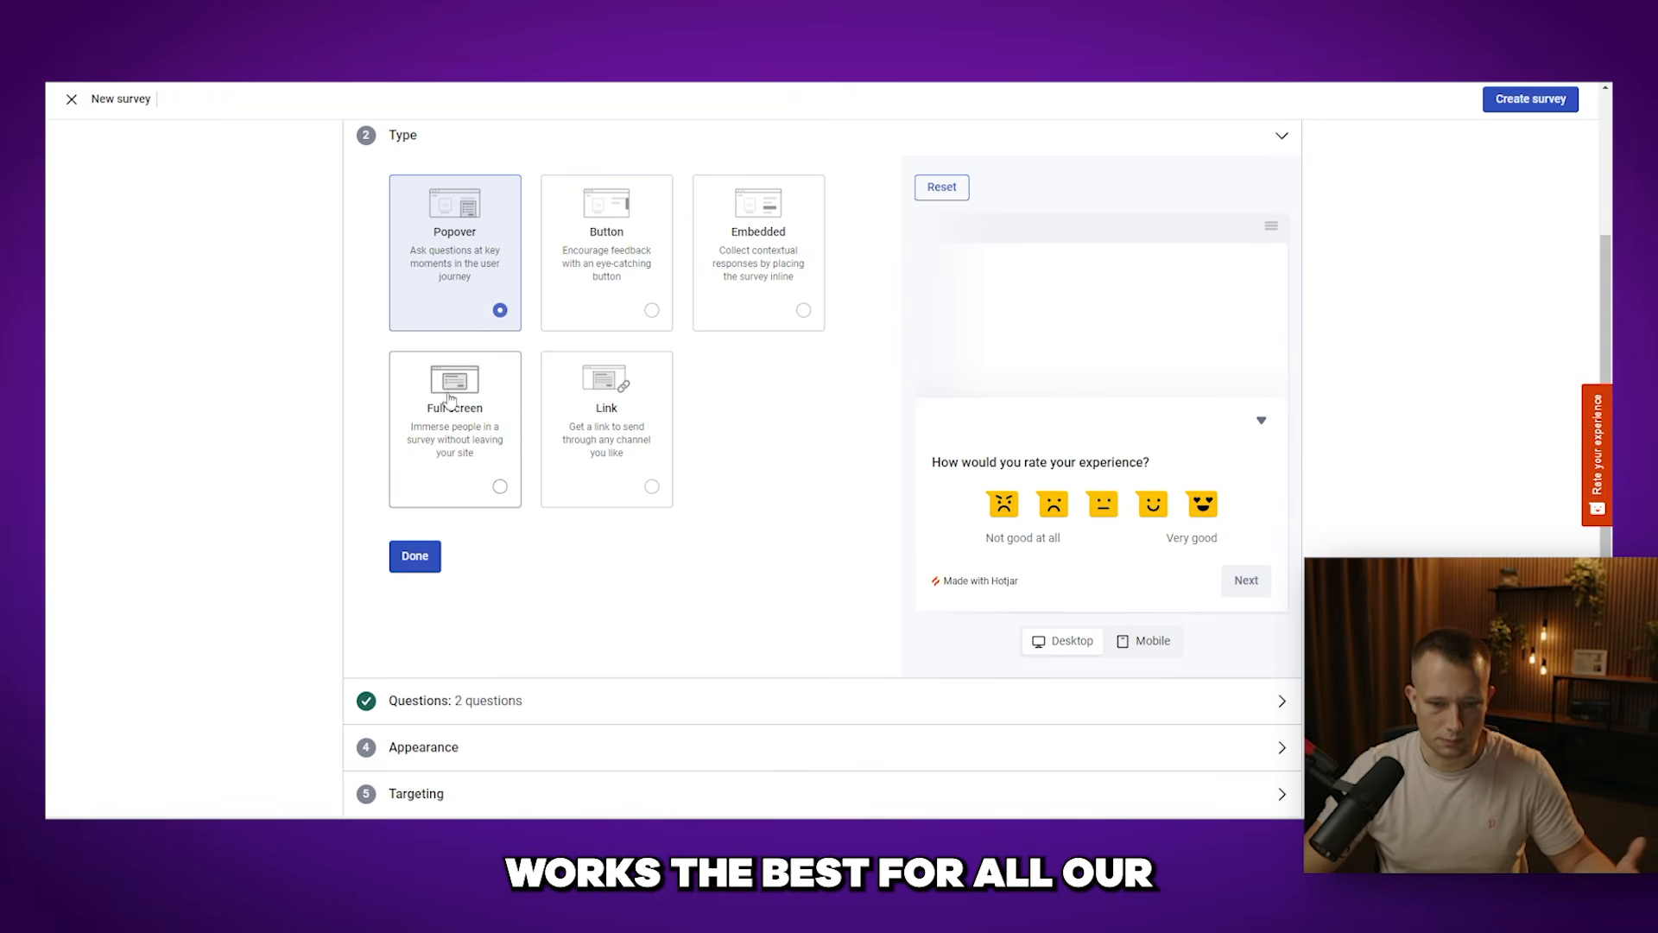
# Step: Preview the Popover survey on mobile, keep Popover as the survey type and proceed to the questions
pyautogui.scroll(-1, 639, 466)
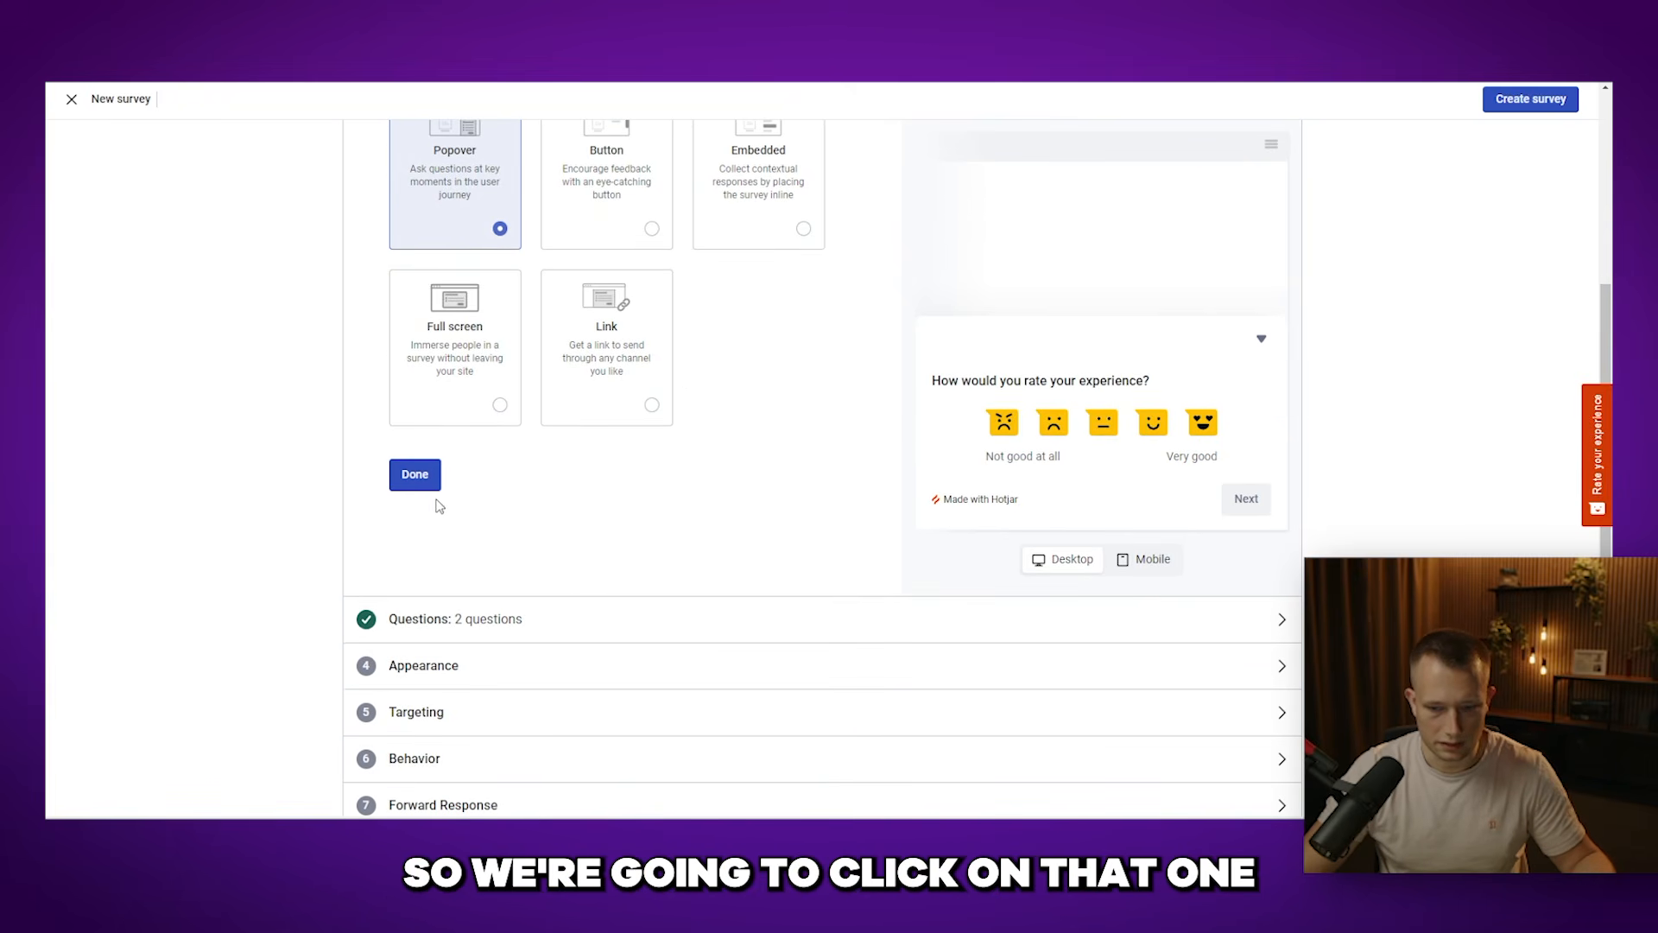
pyautogui.click(1147, 559)
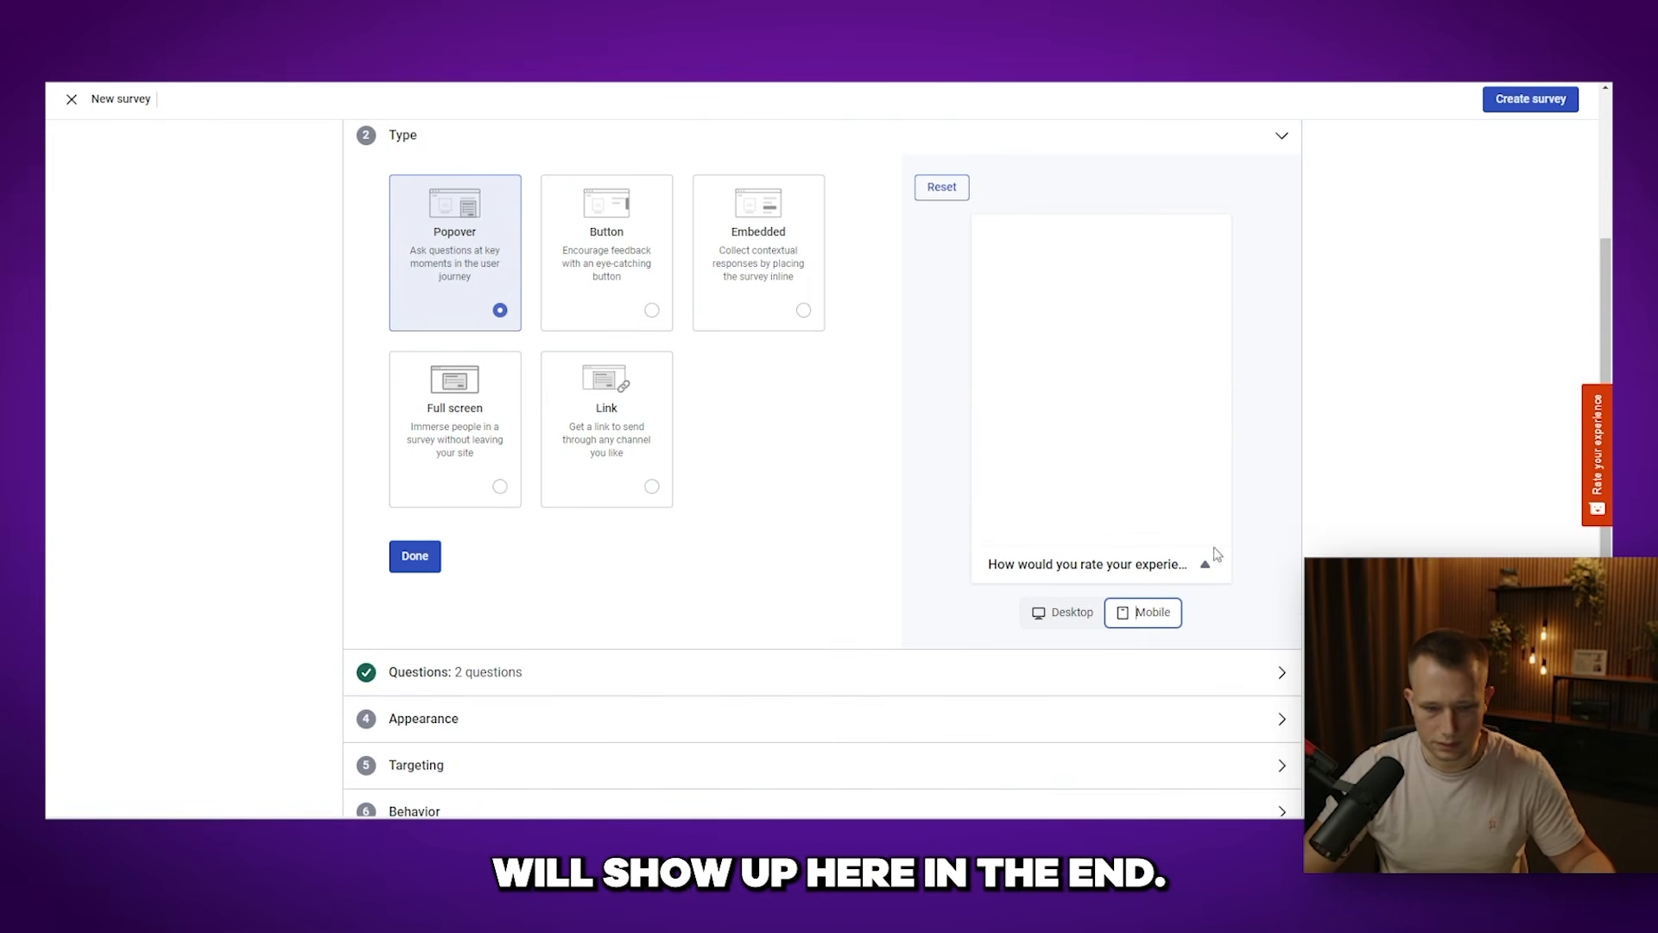
pyautogui.click(415, 555)
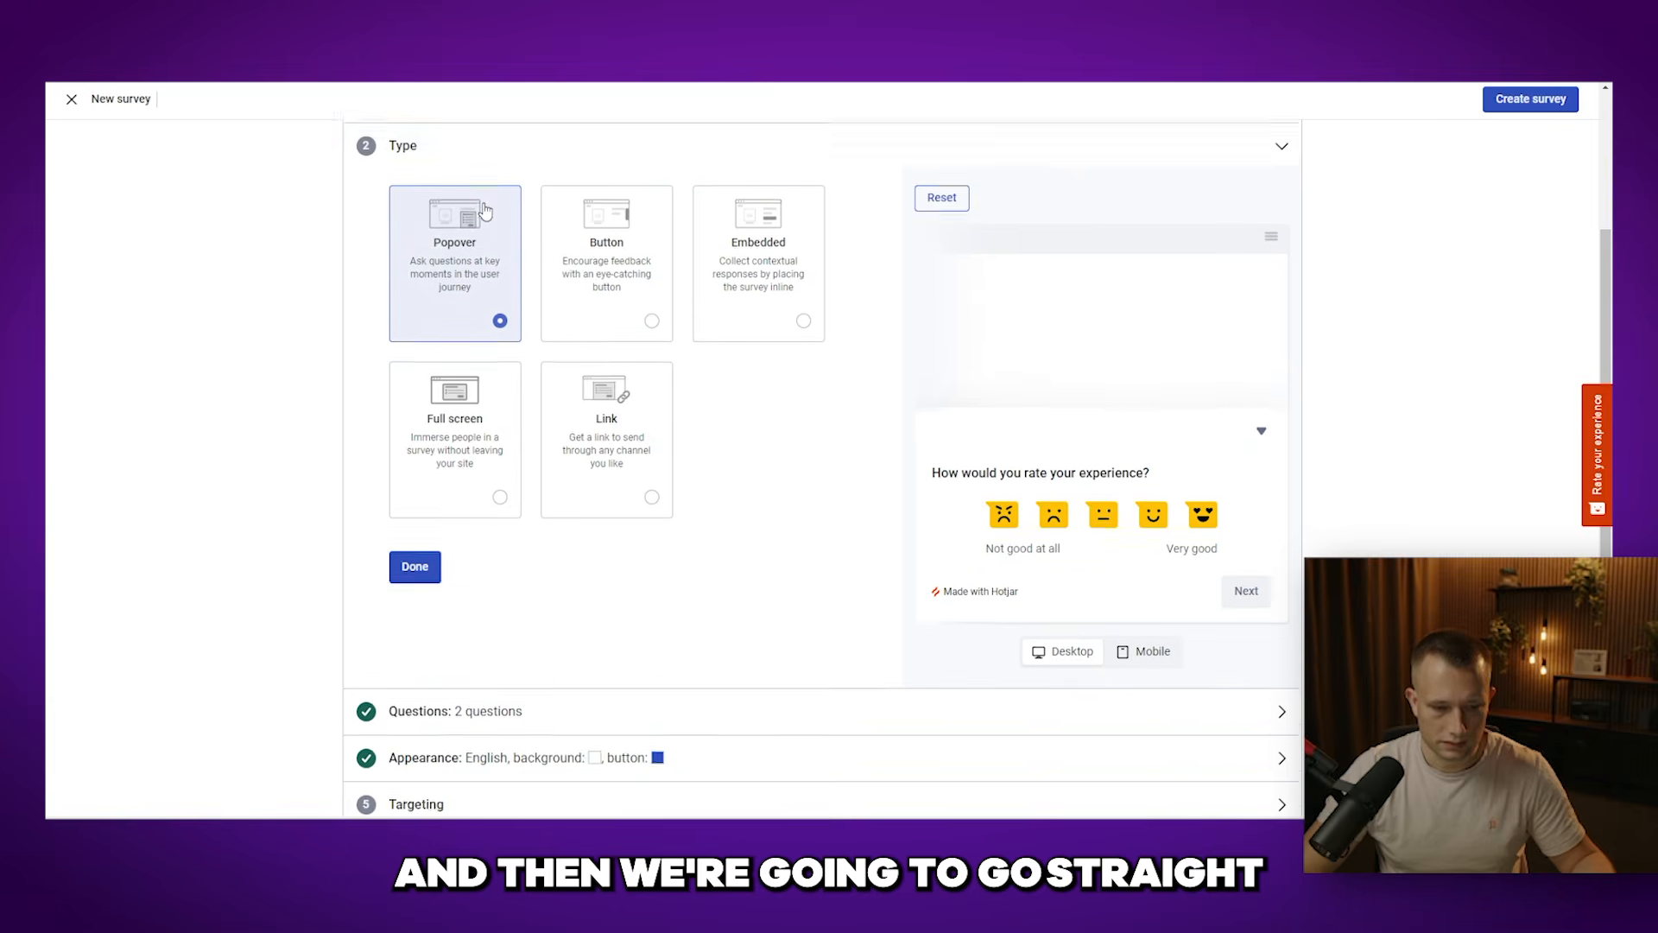
pyautogui.click(466, 416)
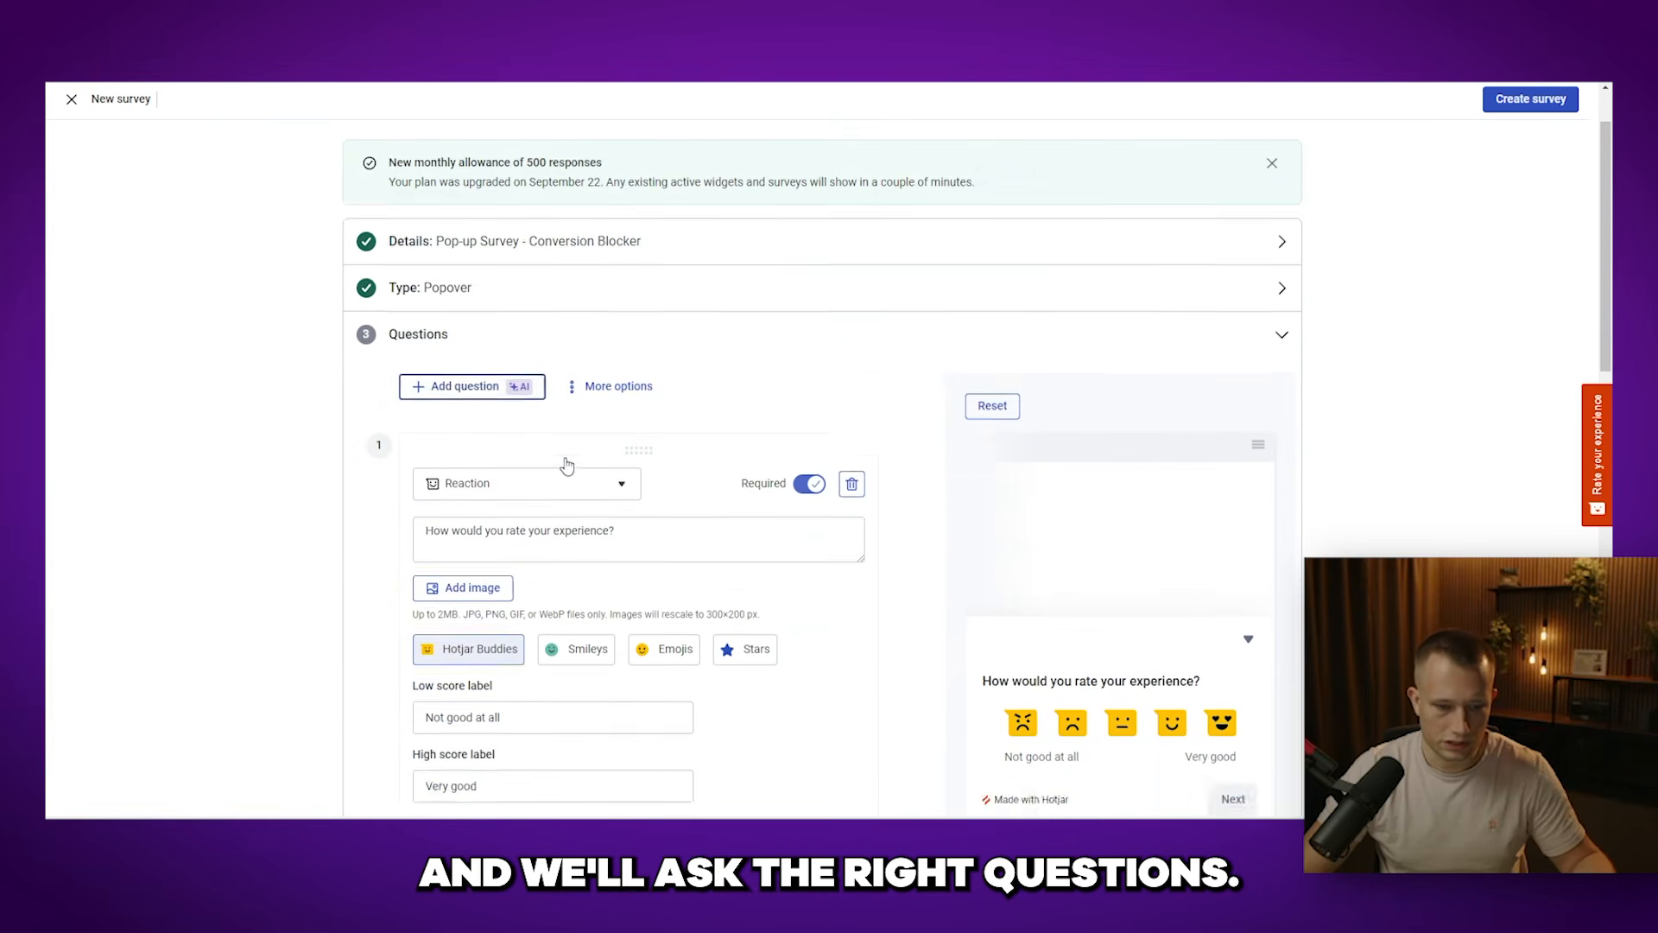
# Step: Change the first question's answer type to Short text answer
pyautogui.scroll(-3, 565, 462)
pyautogui.scroll(1, 553, 415)
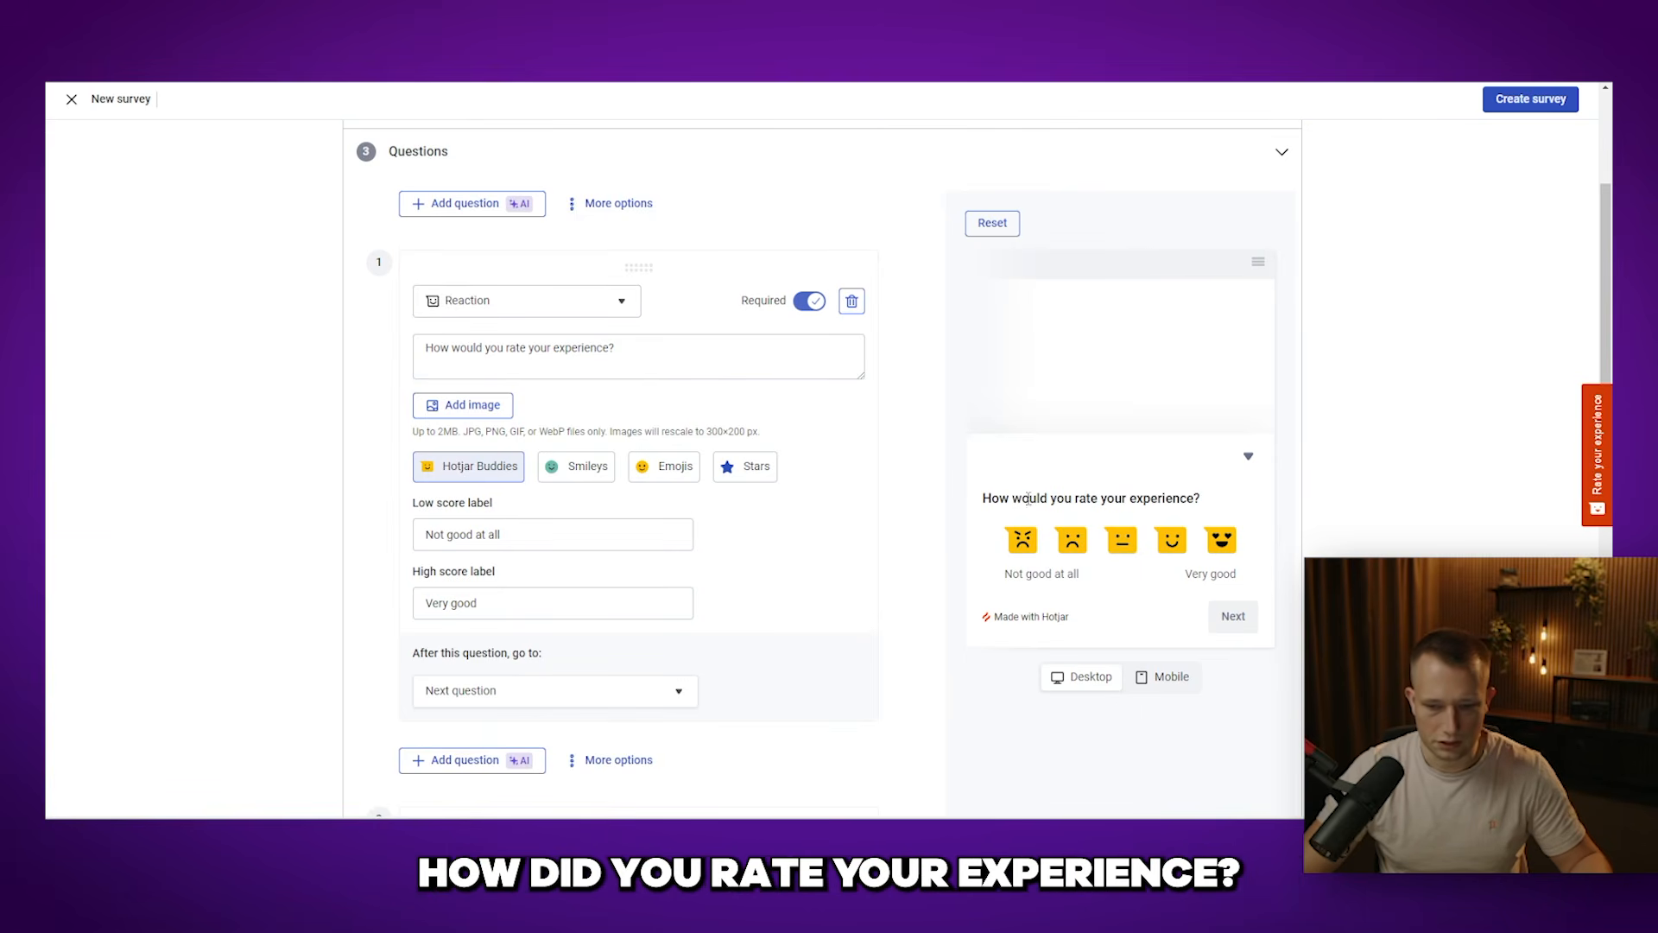
pyautogui.click(596, 315)
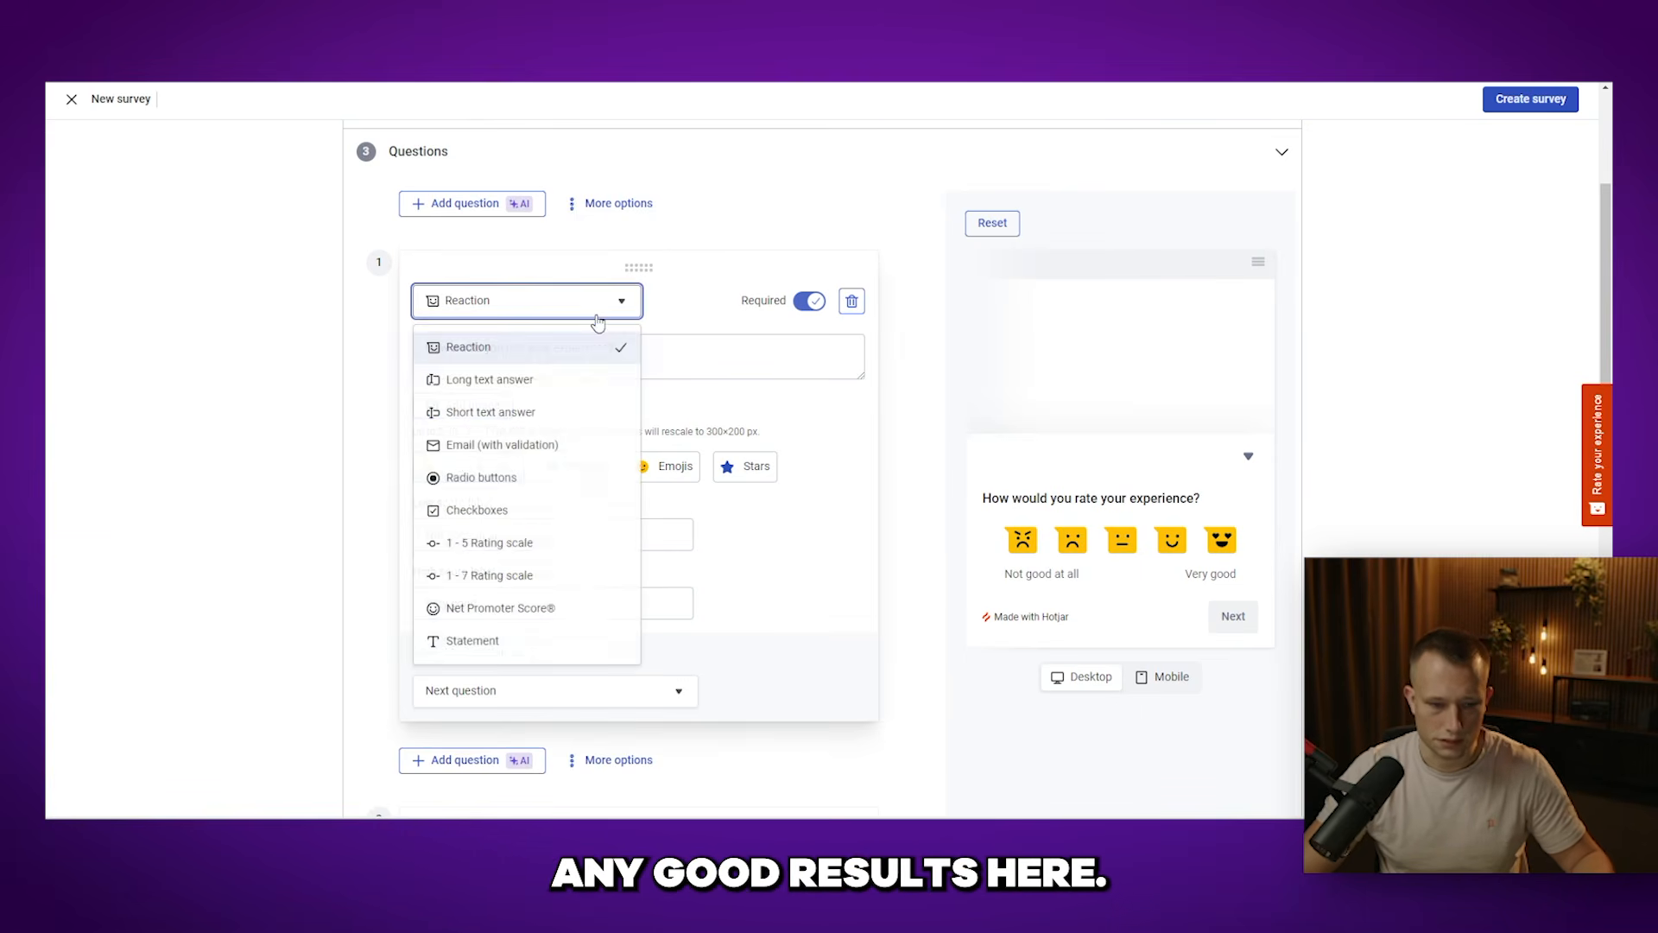
pyautogui.click(521, 415)
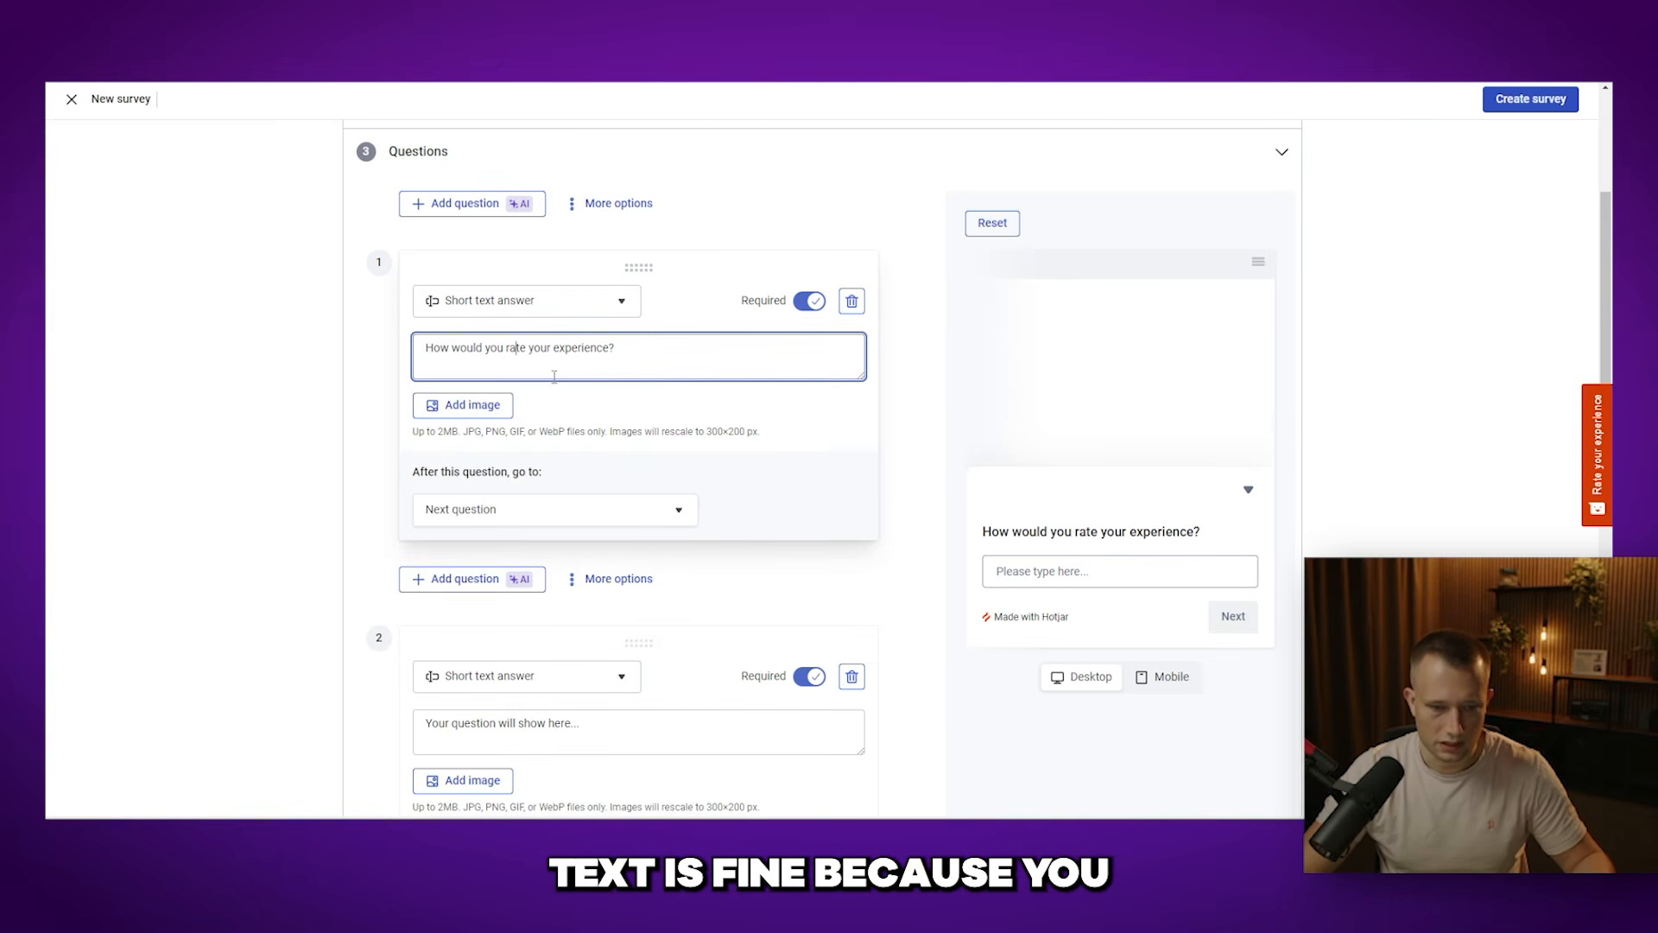
# Step: Replace the first question's text with "Is there anything holding you back from buying our products today?"
pyautogui.moveTo(604, 353); pyautogui.dragTo(372, 355)
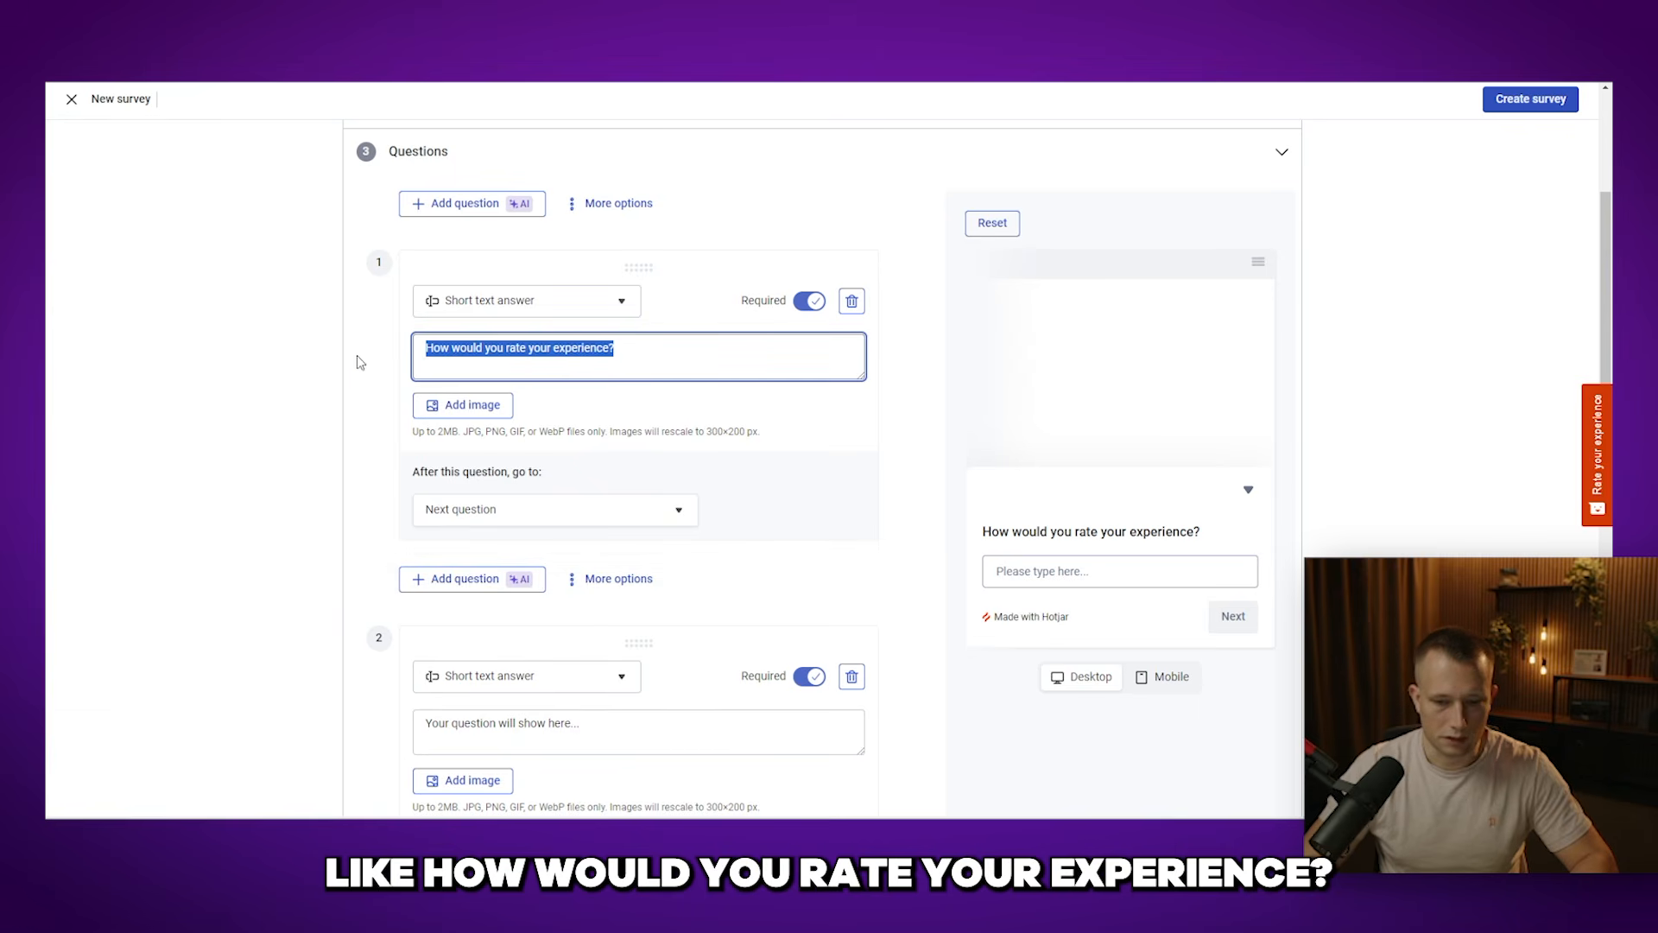
pyautogui.click(649, 358)
pyautogui.moveTo(611, 352); pyautogui.dragTo(371, 365)
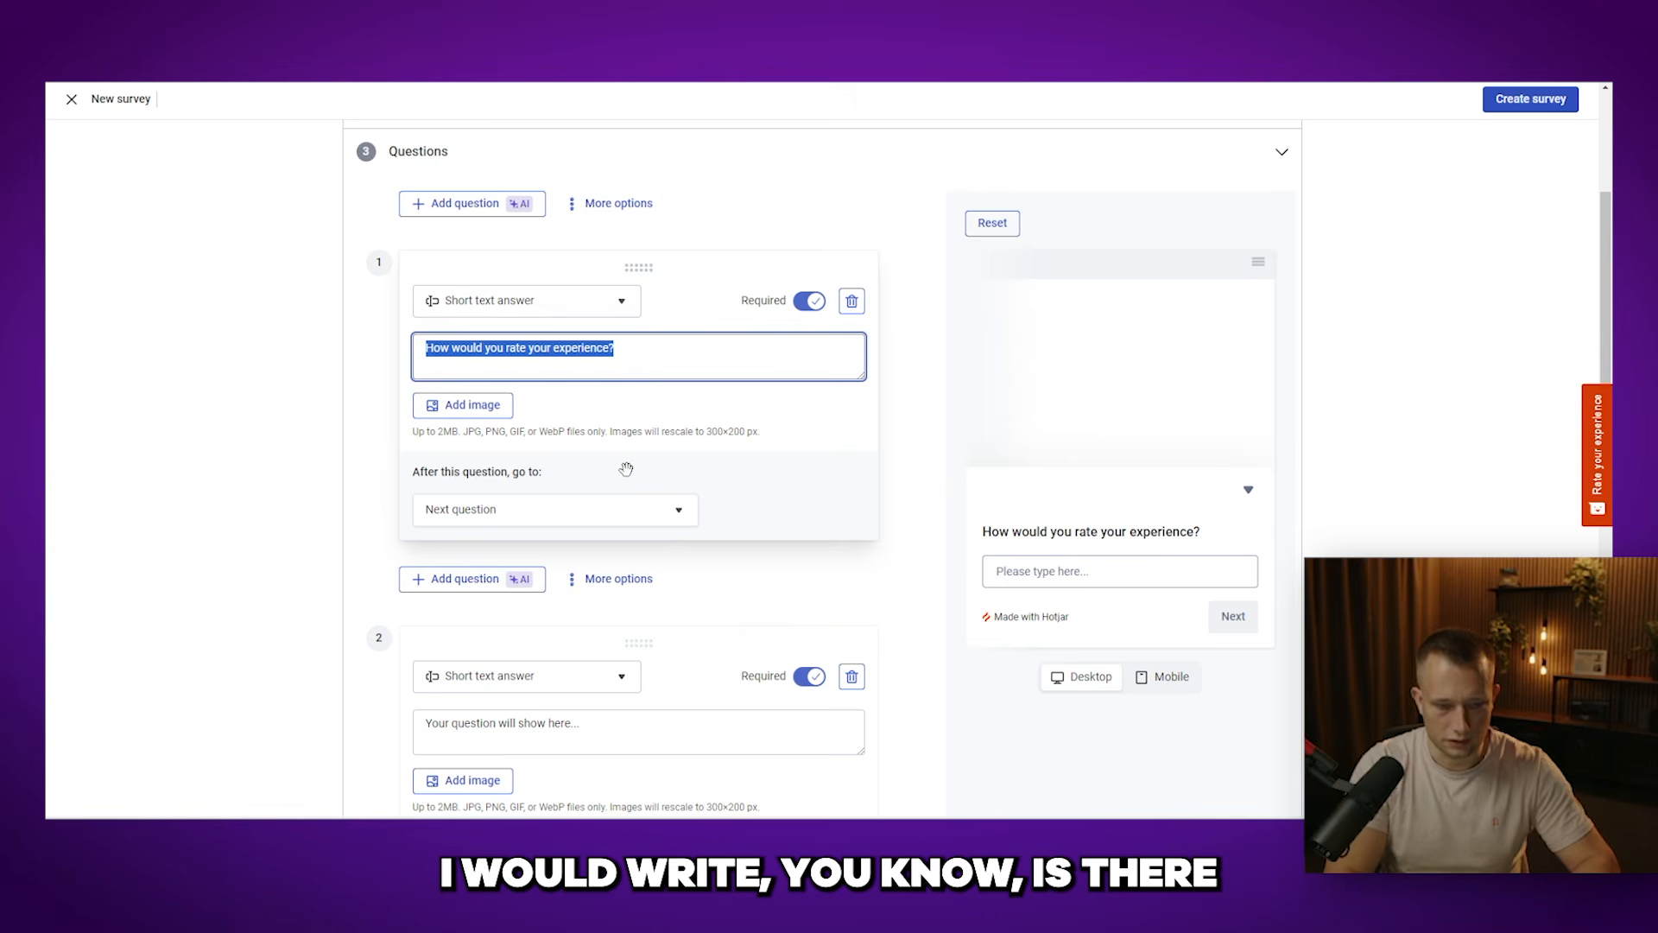
pyautogui.write('Wh')
pyautogui.write('Is there an')
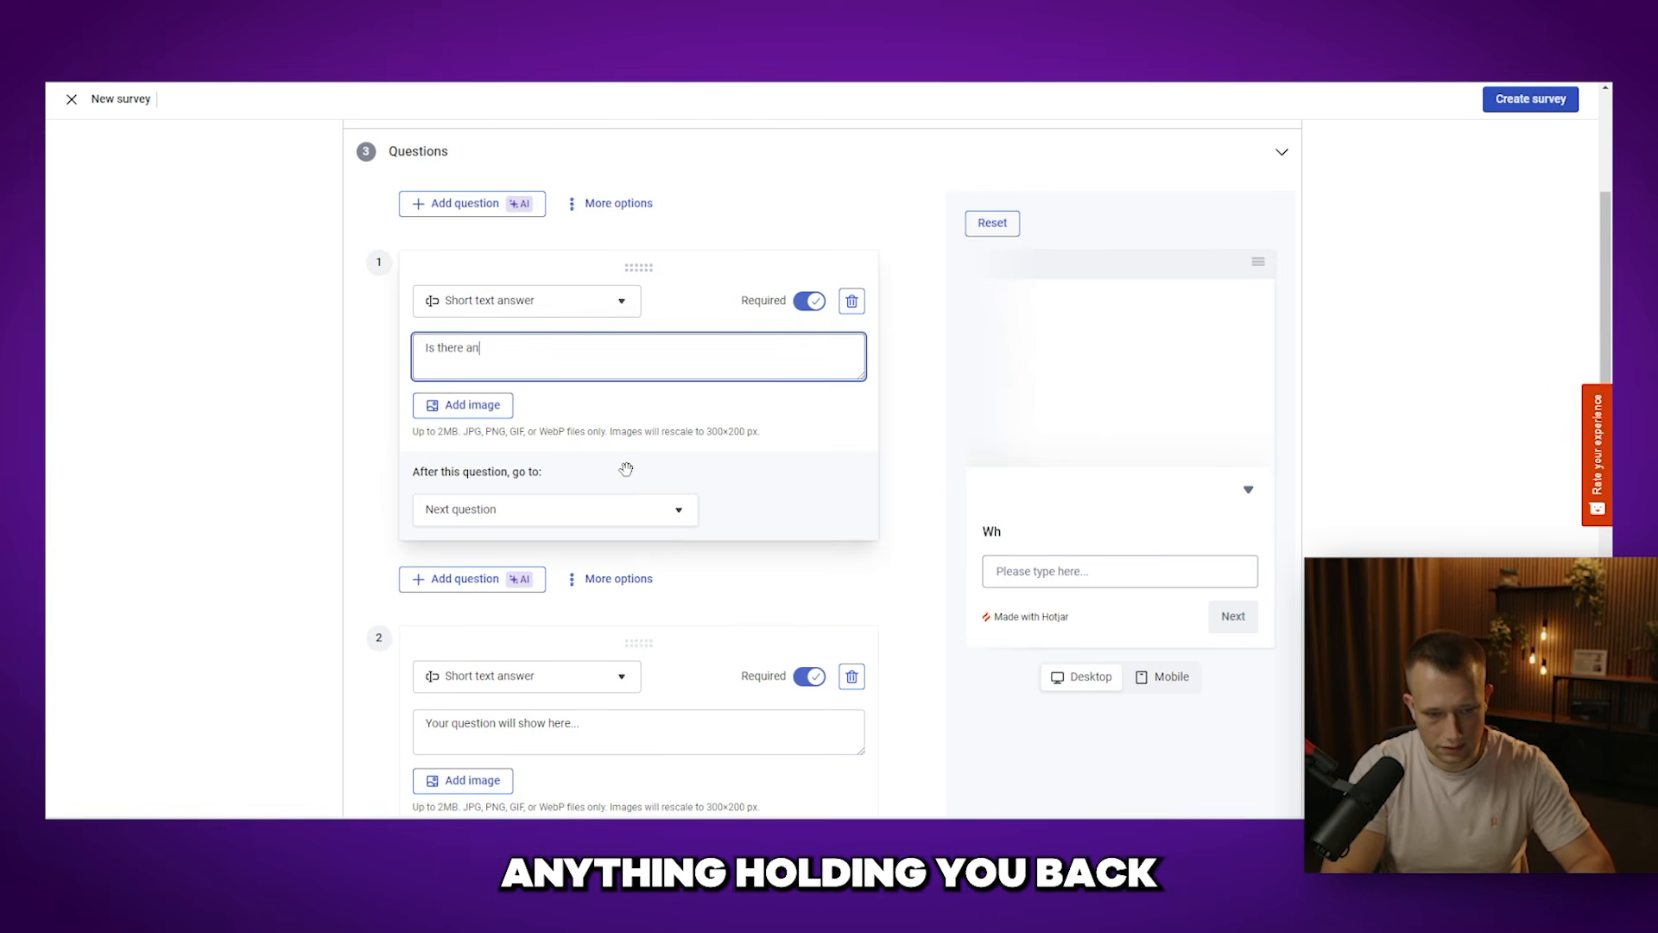
pyautogui.write('ything holding you ba')
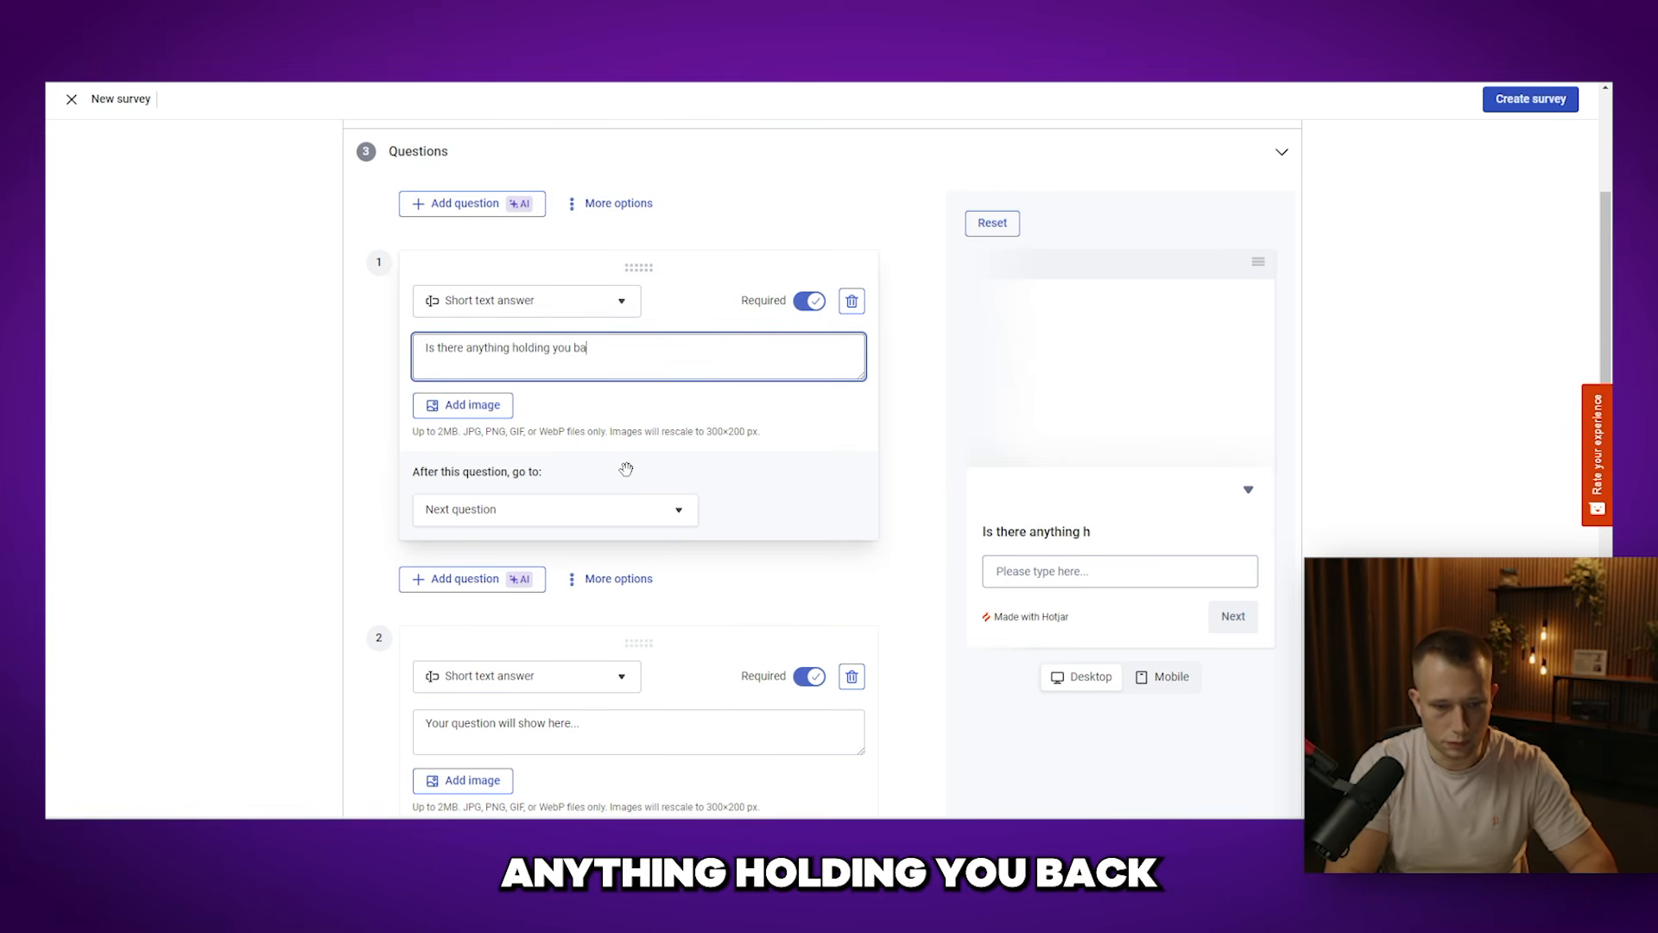
pyautogui.write('ck from buying our p')
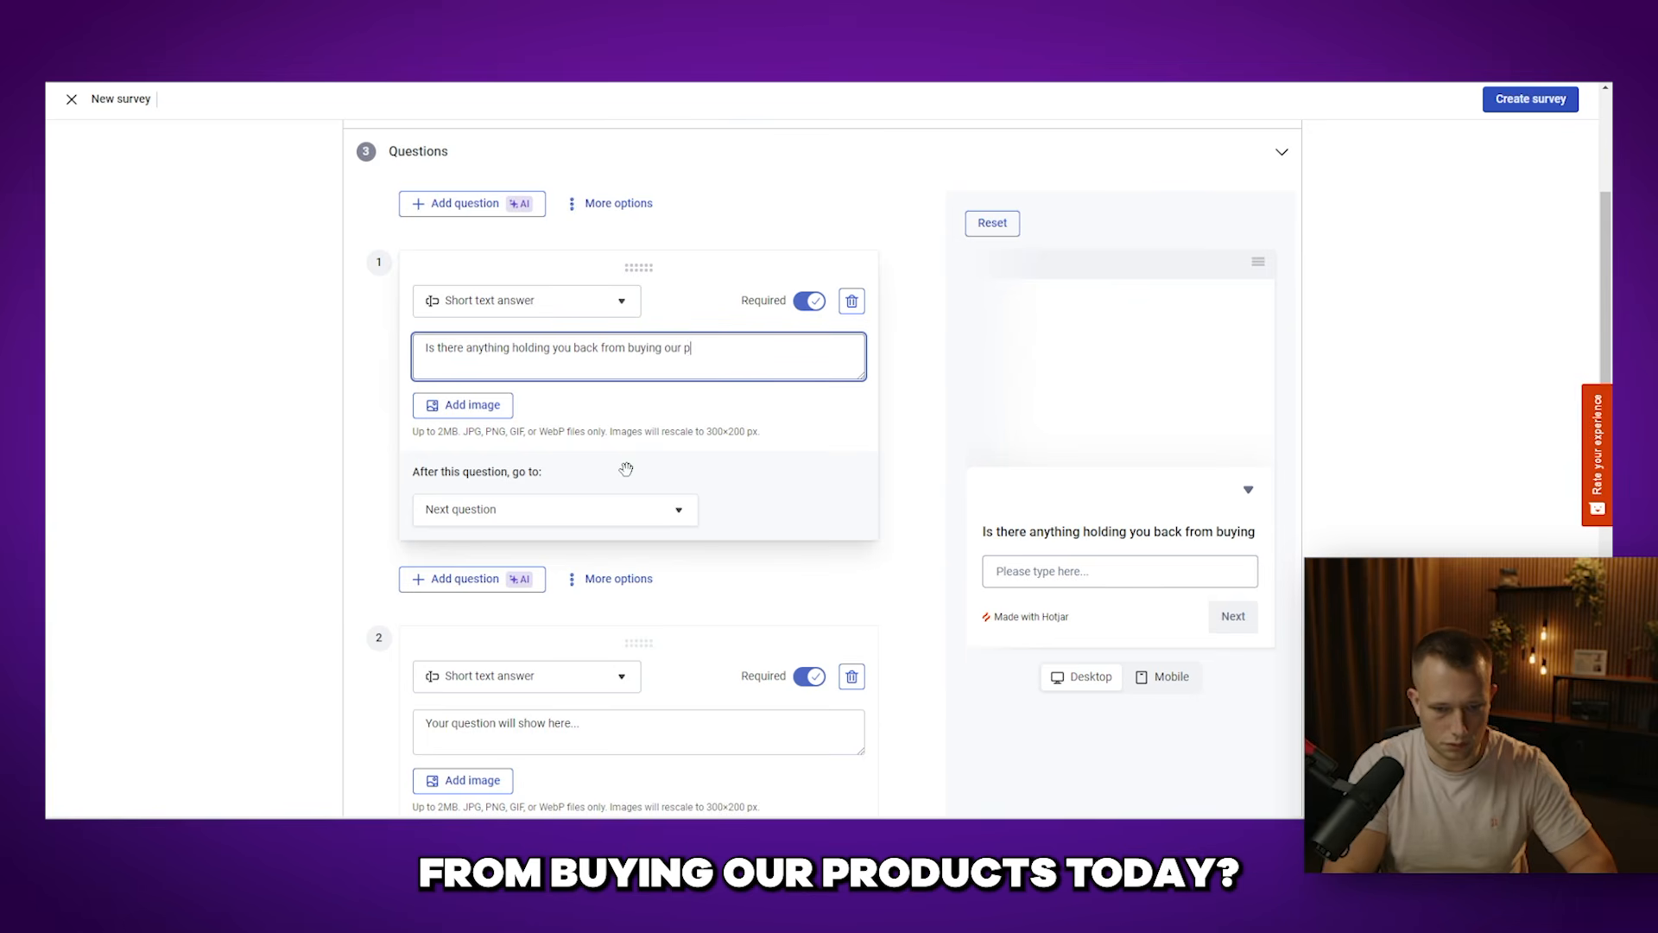
pyautogui.write('roducts today?')
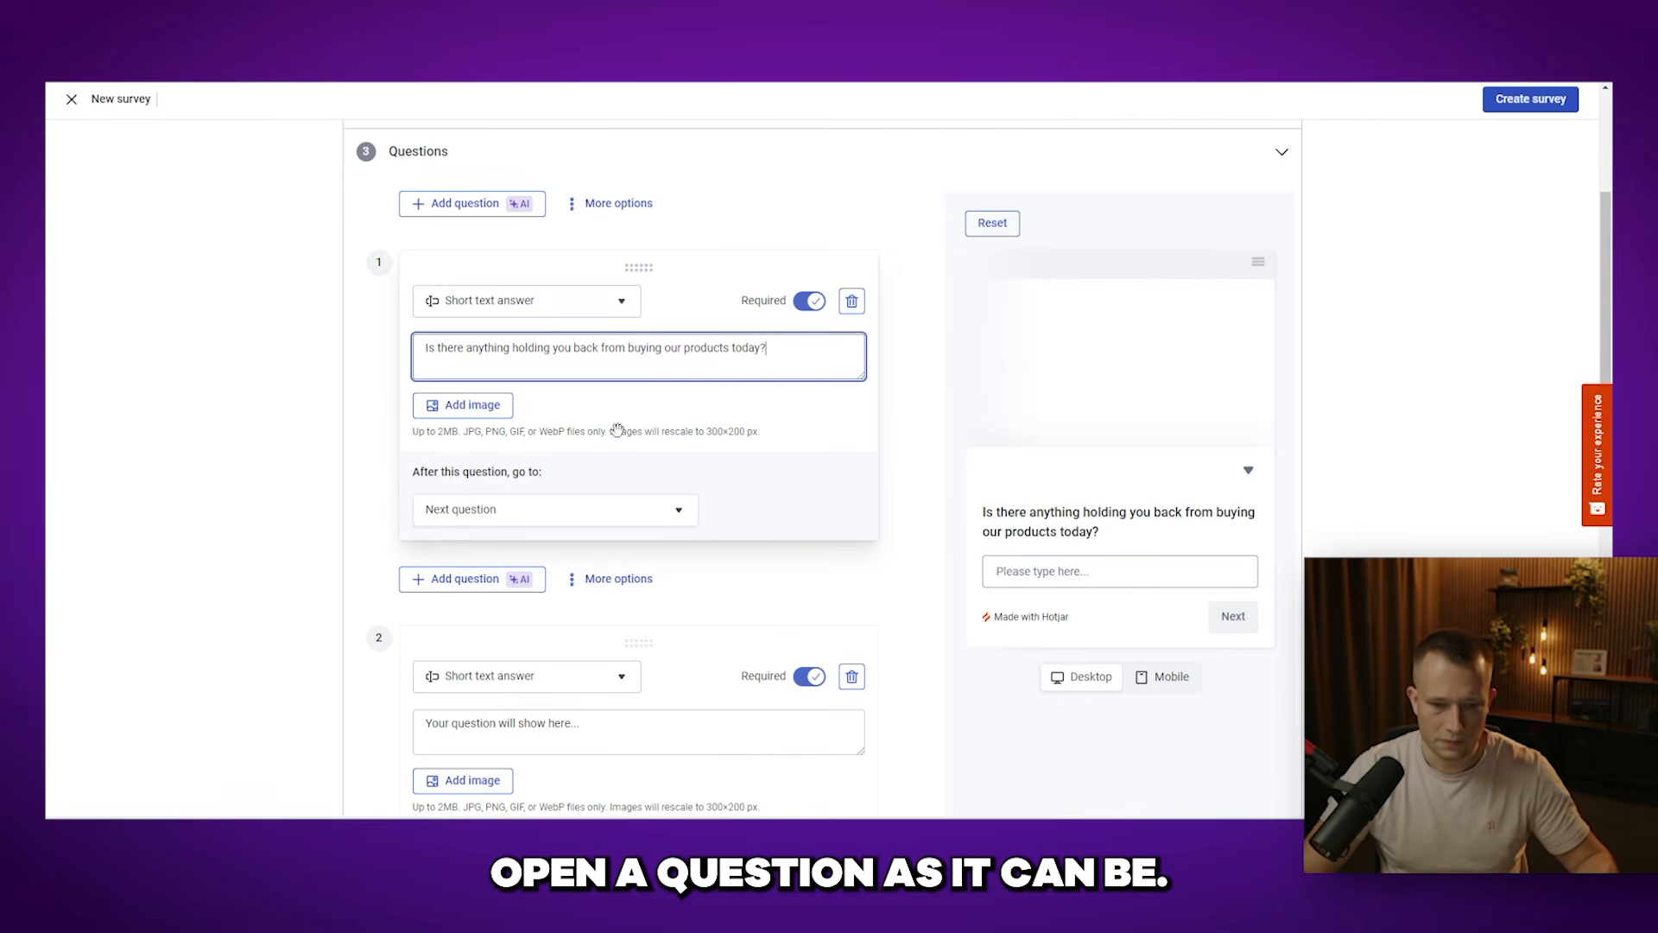
pyautogui.doubleClick(700, 351)
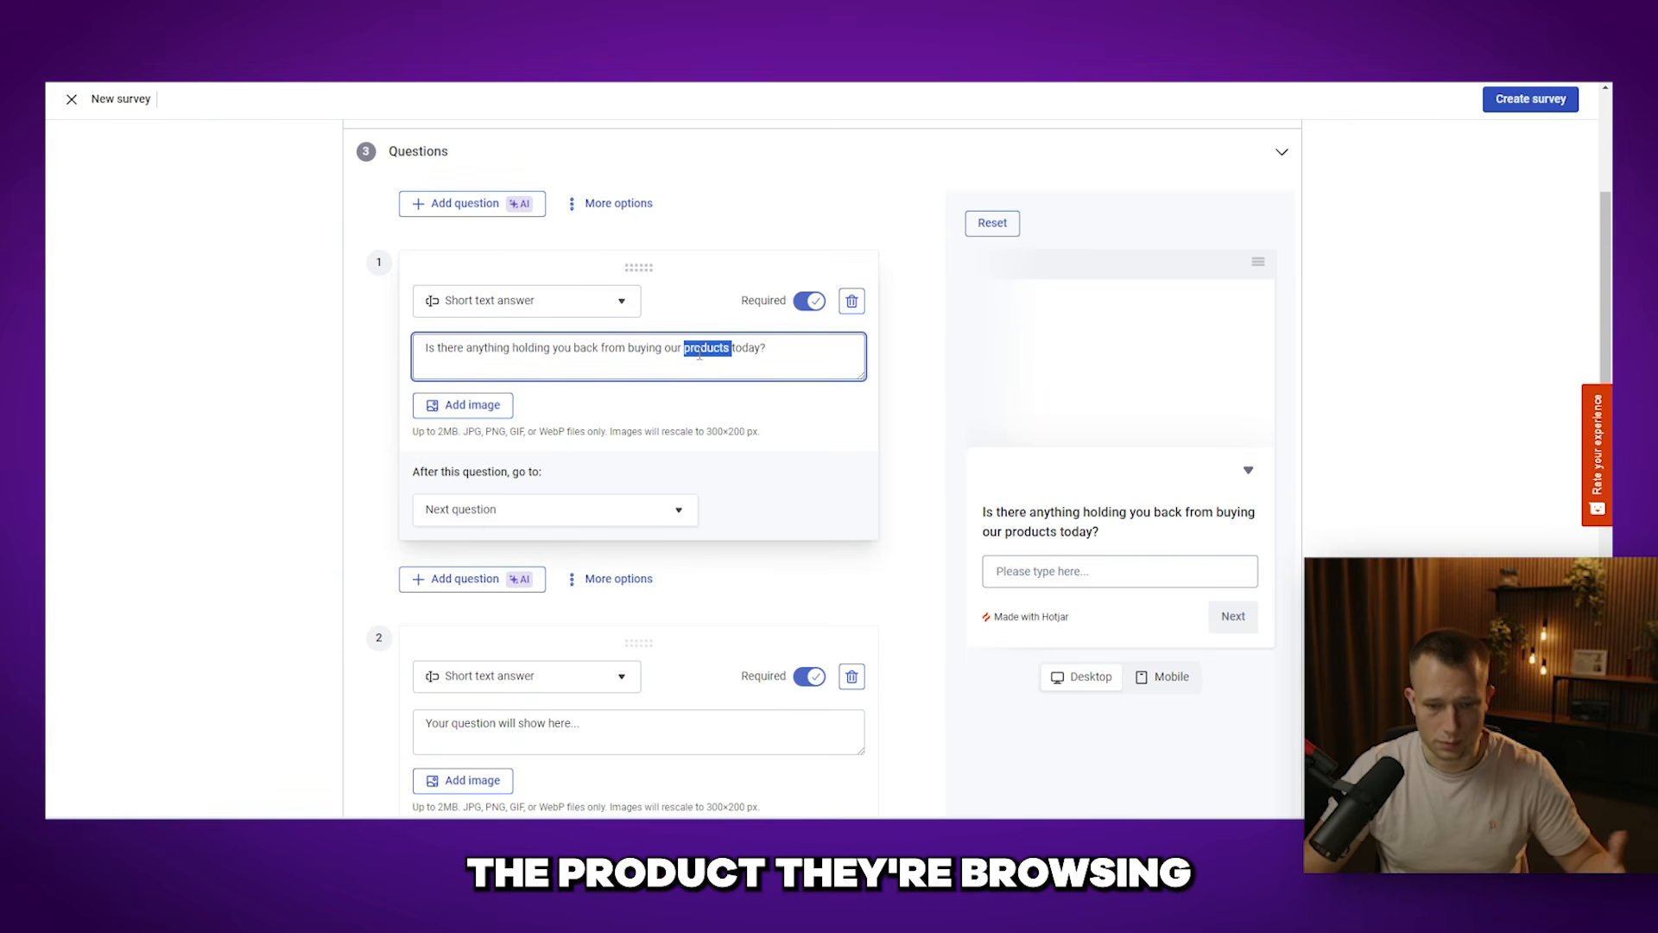
pyautogui.click(648, 354)
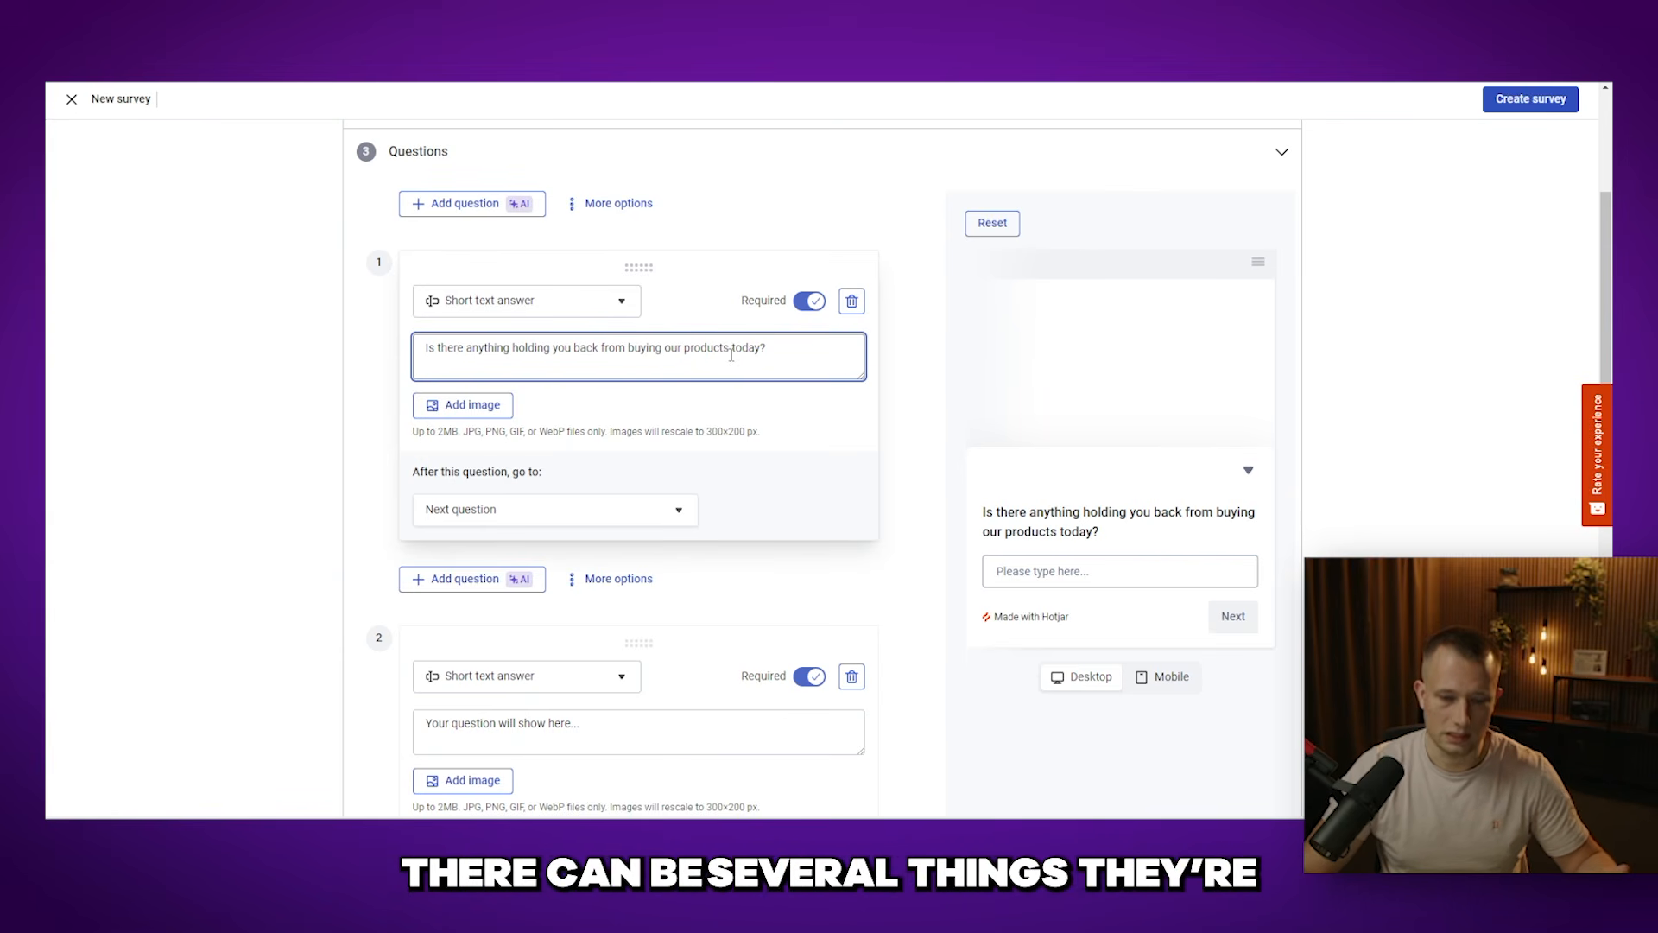
pyautogui.click(766, 354)
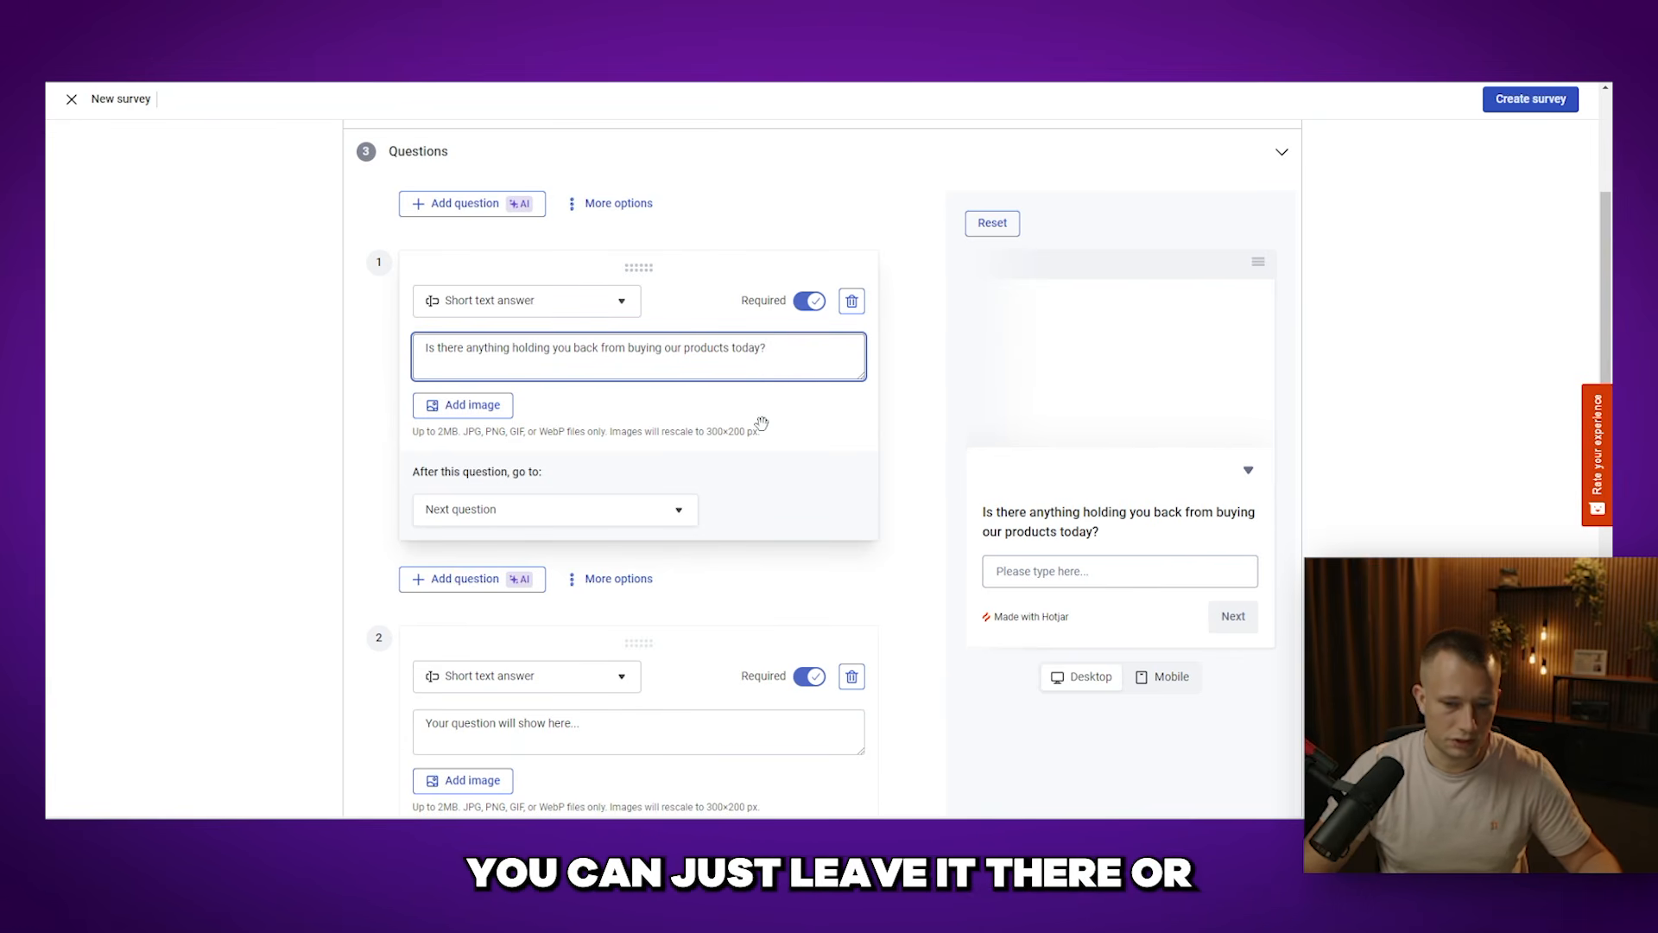
# Step: Set the first question to lead to Question 2 after it is answered
pyautogui.click(655, 519)
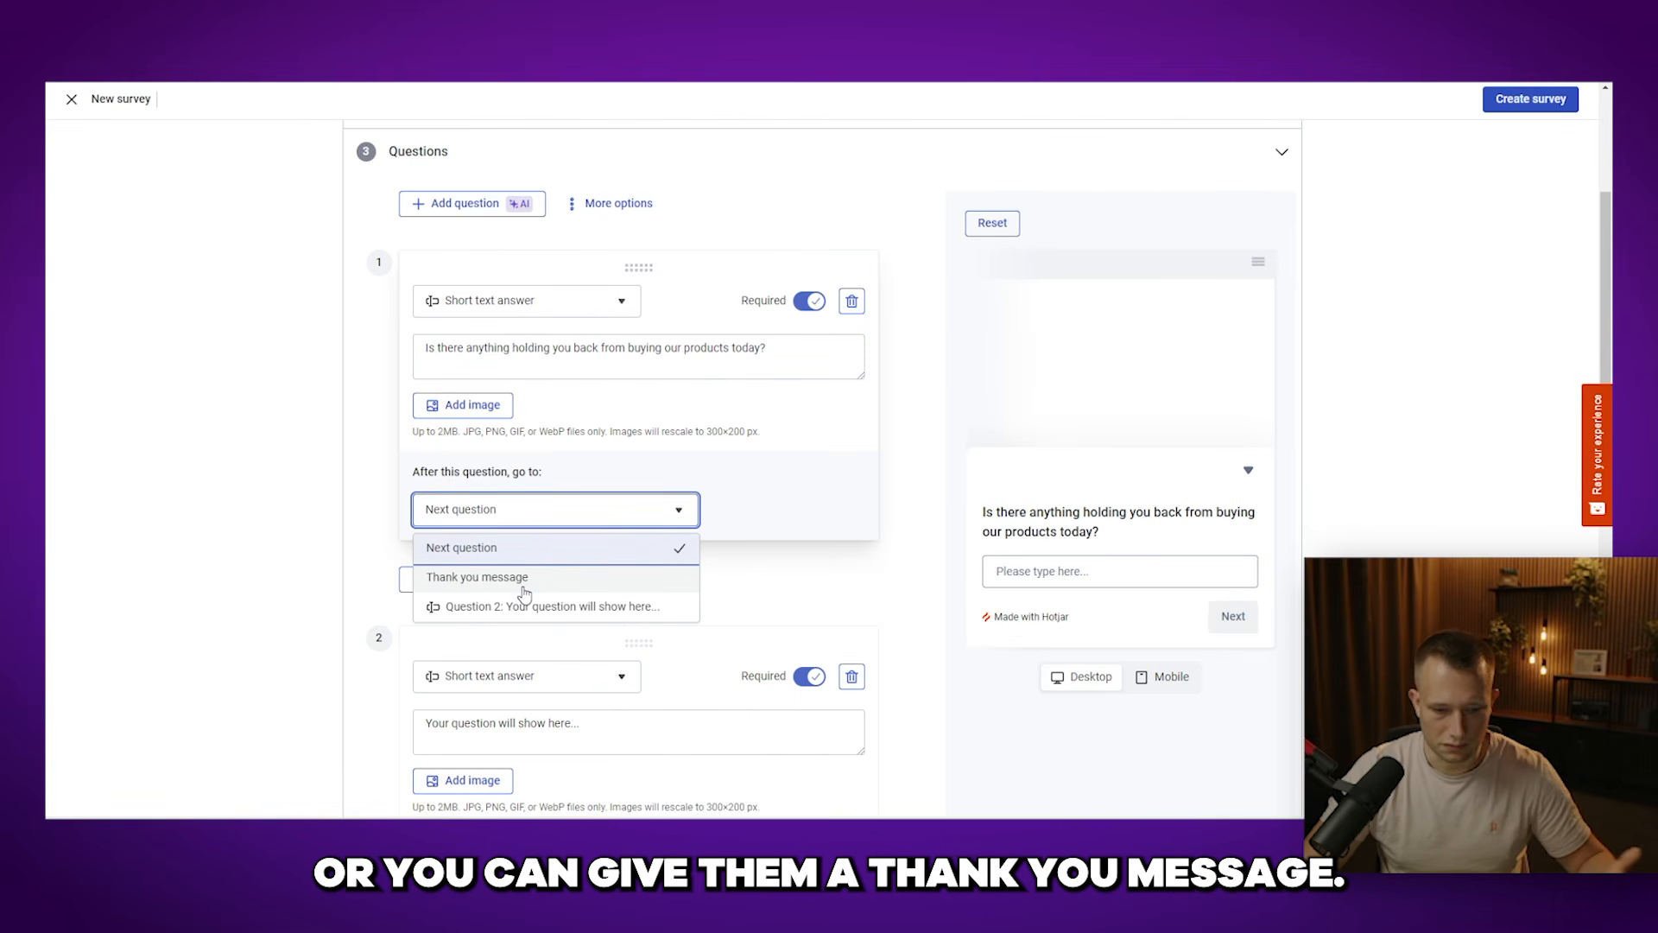
pyautogui.click(486, 615)
# Step: Word the second question as "would you like for us to get in touch with you to resolve your issue?"
pyautogui.scroll(-1, 543, 543)
pyautogui.click(543, 542)
pyautogui.scroll(-1, 531, 609)
pyautogui.click(548, 563)
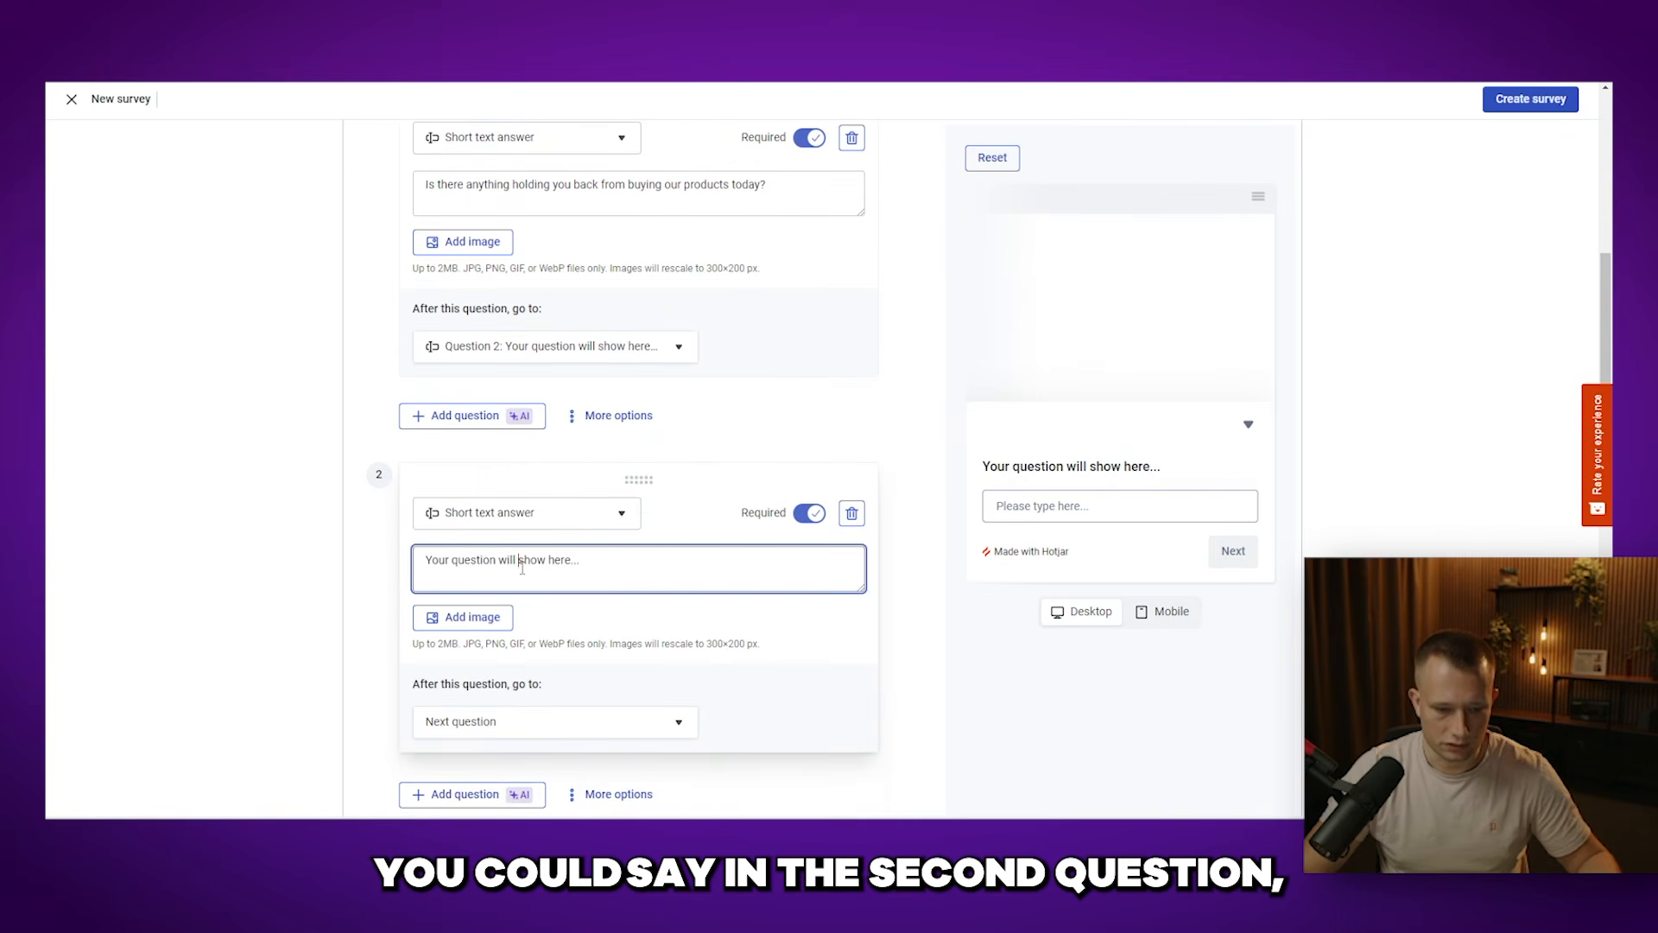
pyautogui.write('would yo')
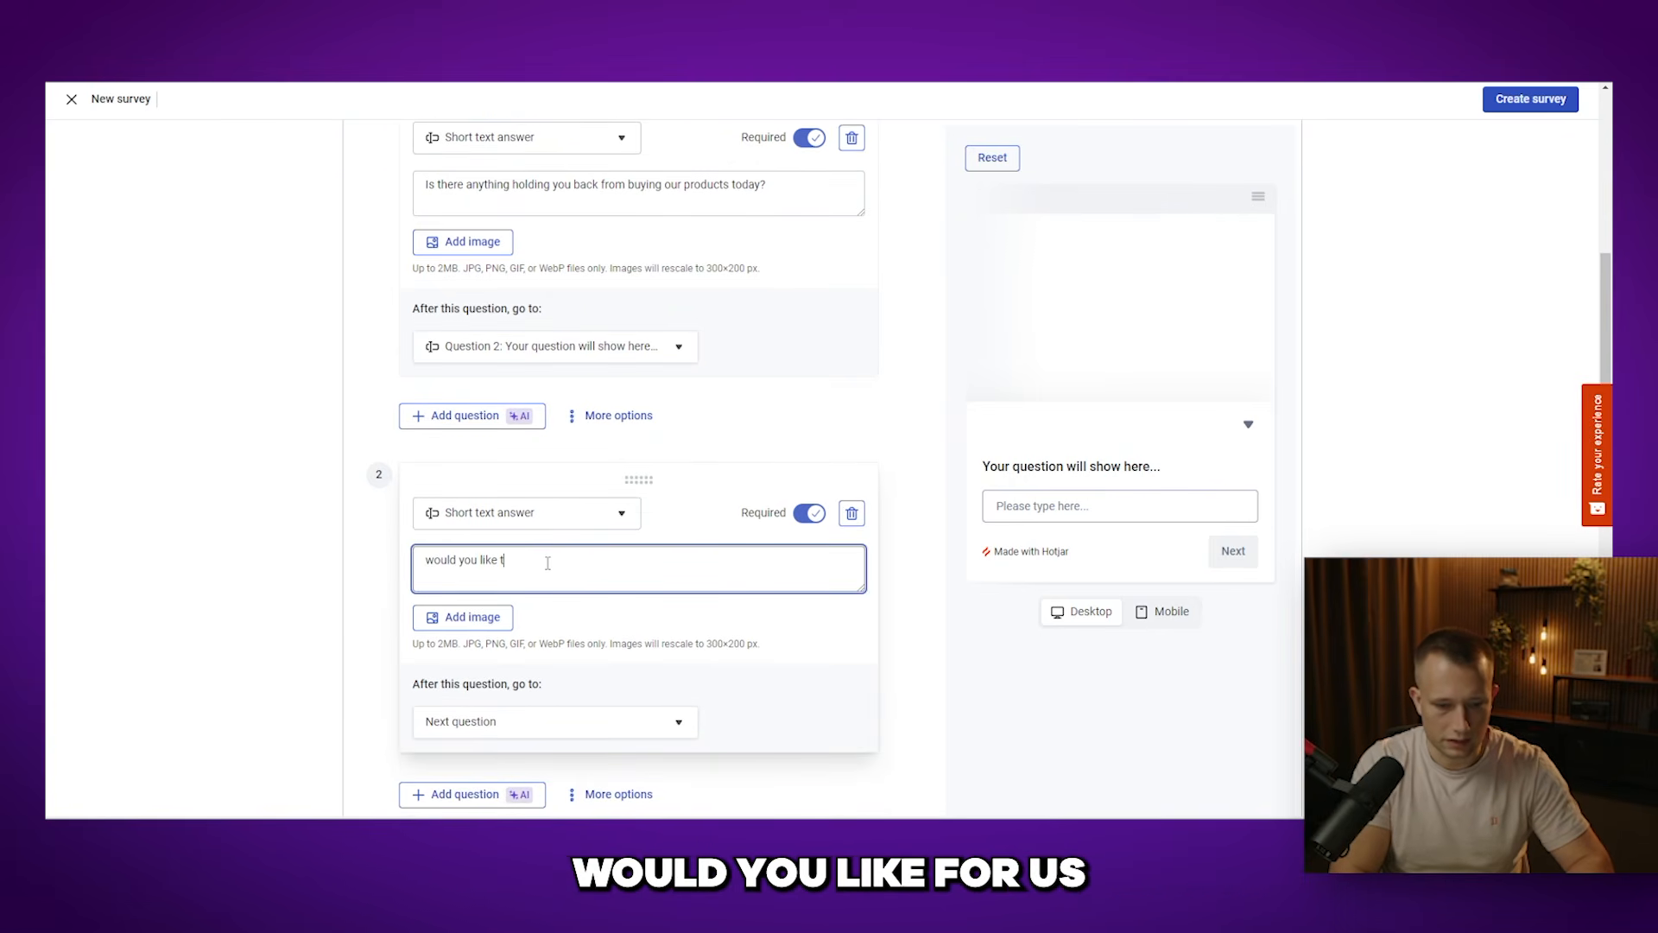
pyautogui.write('u like for us to get in touc')
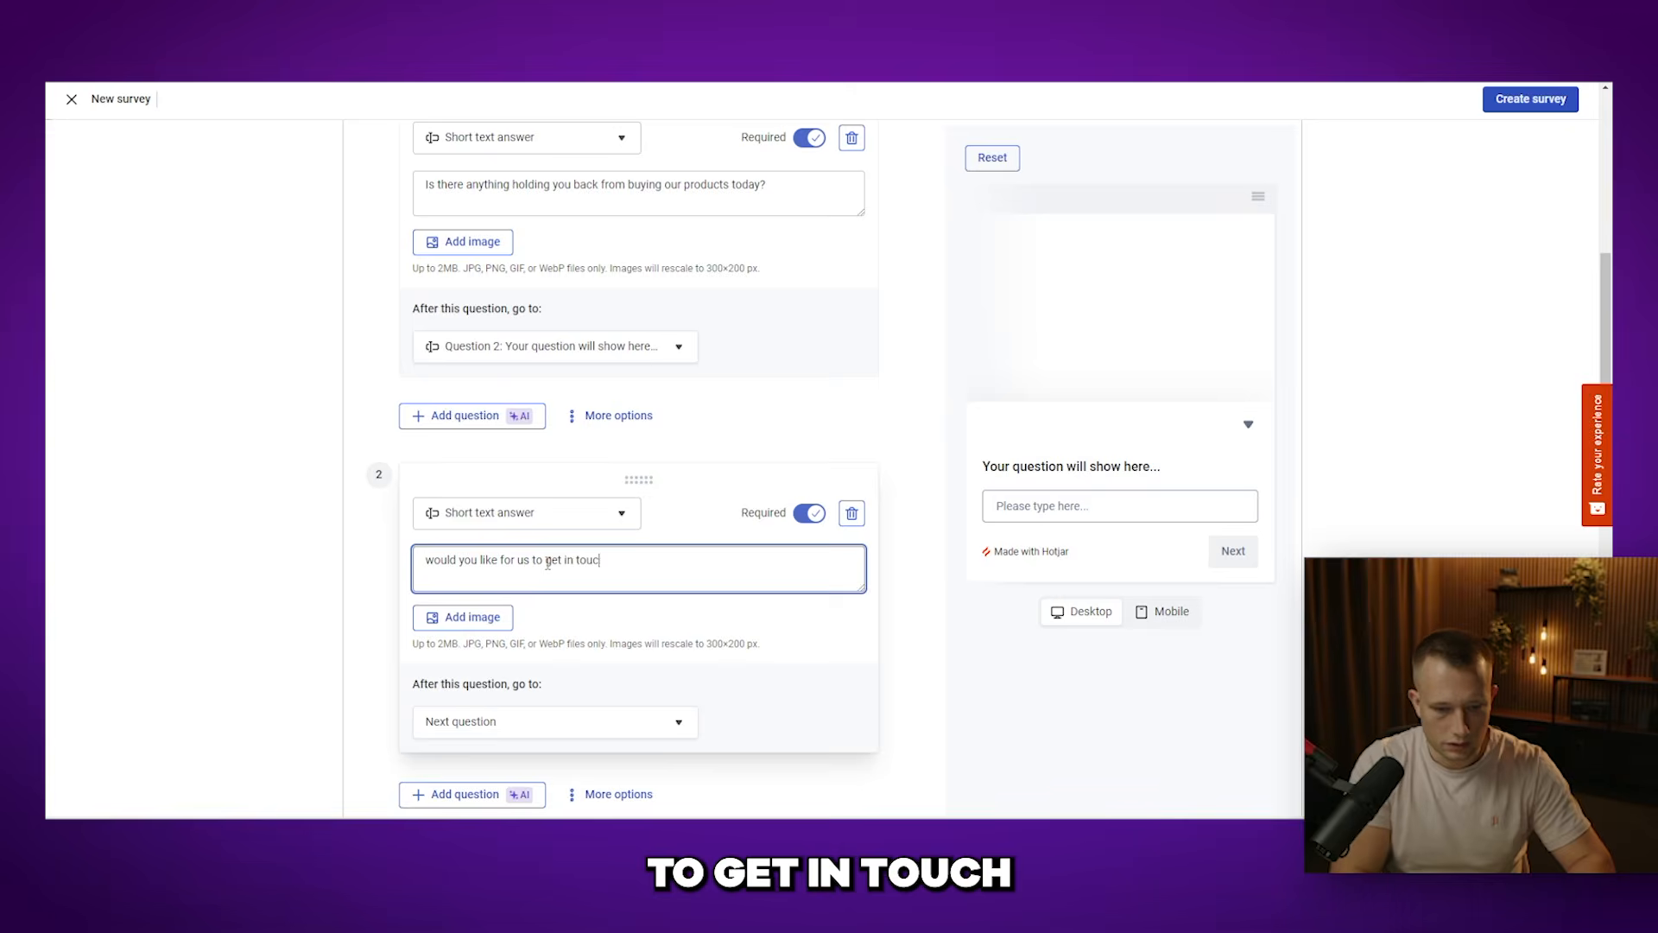
pyautogui.write('h with you to resolve your issue')
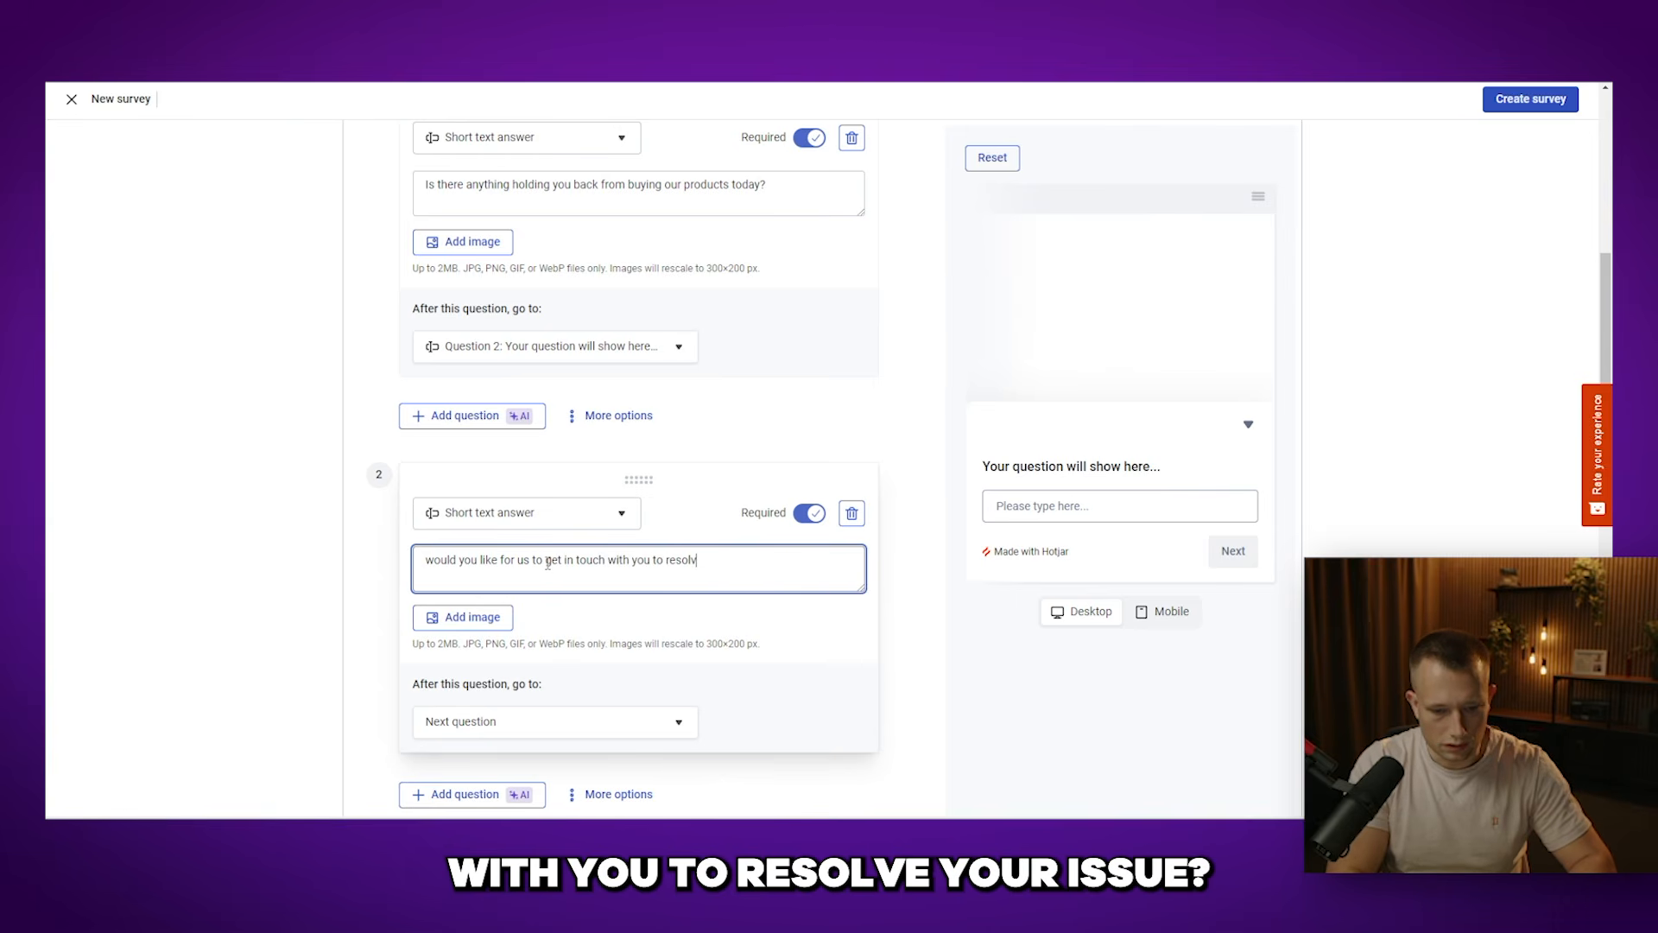
pyautogui.write('?')
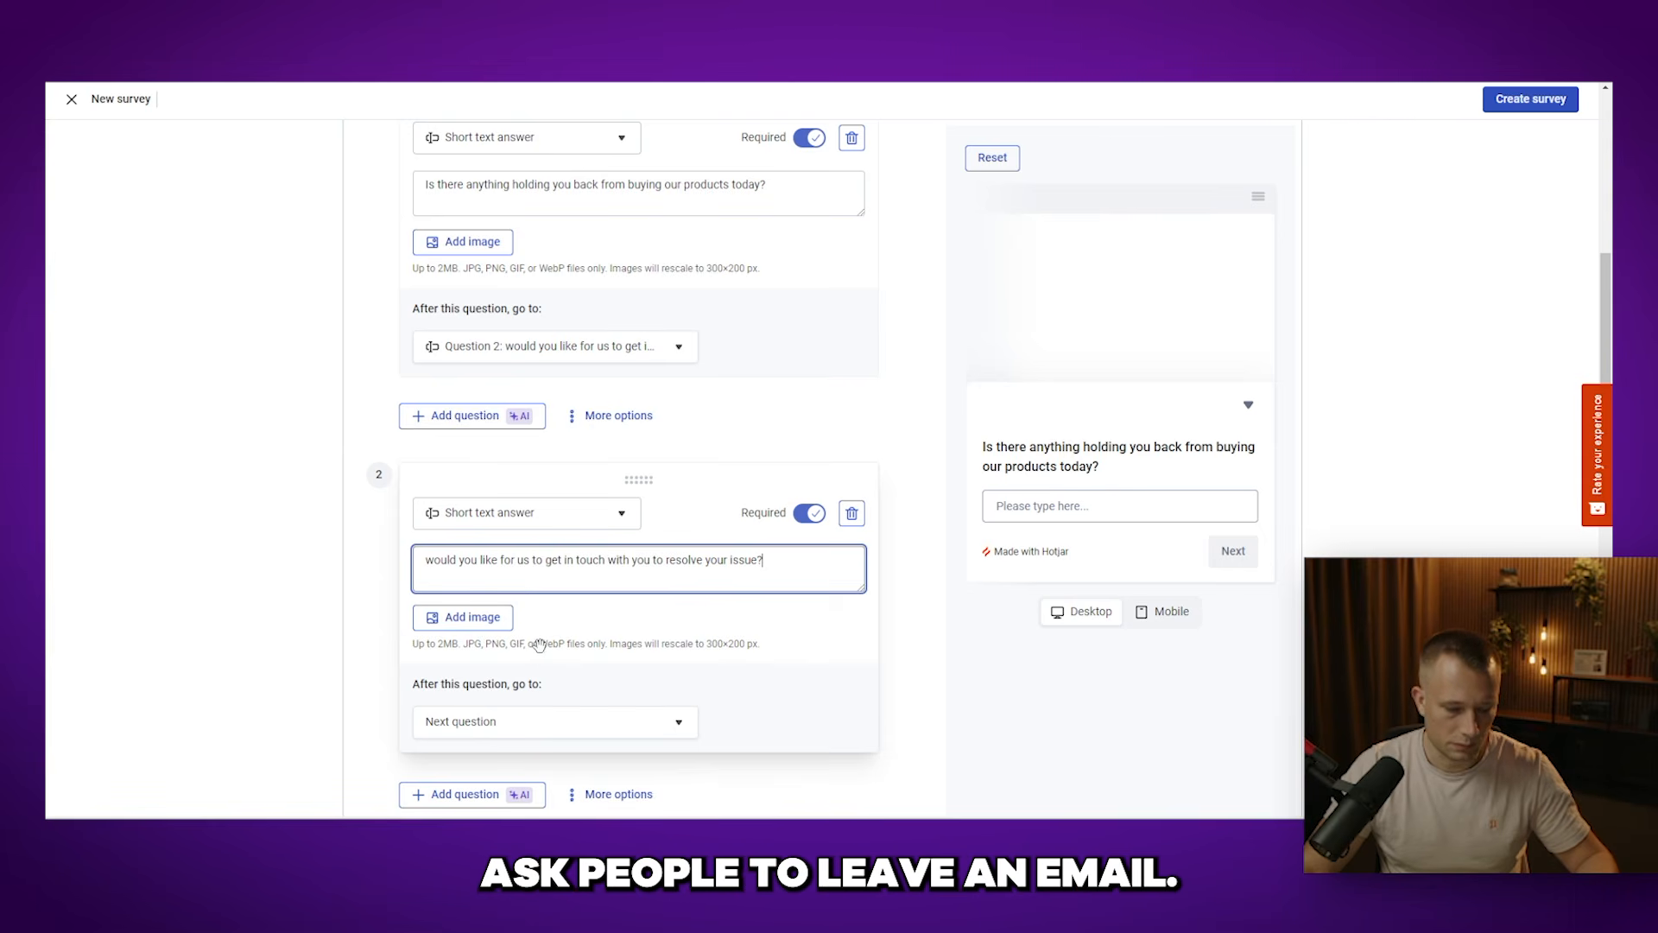
pyautogui.click(533, 535)
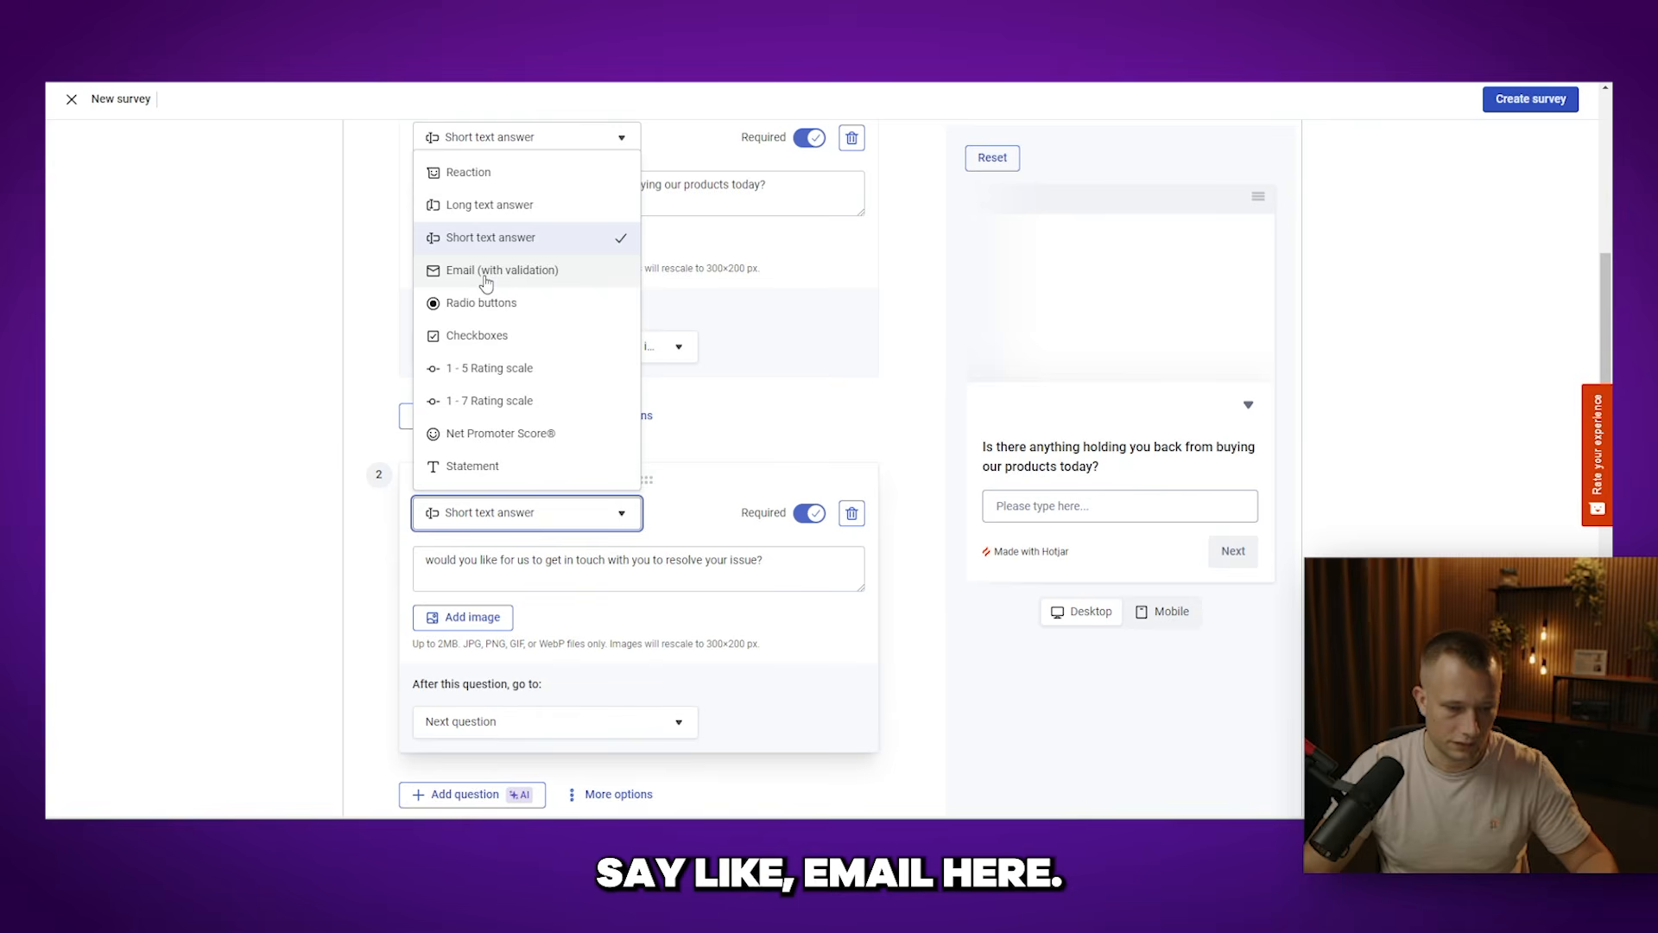
pyautogui.click(701, 570)
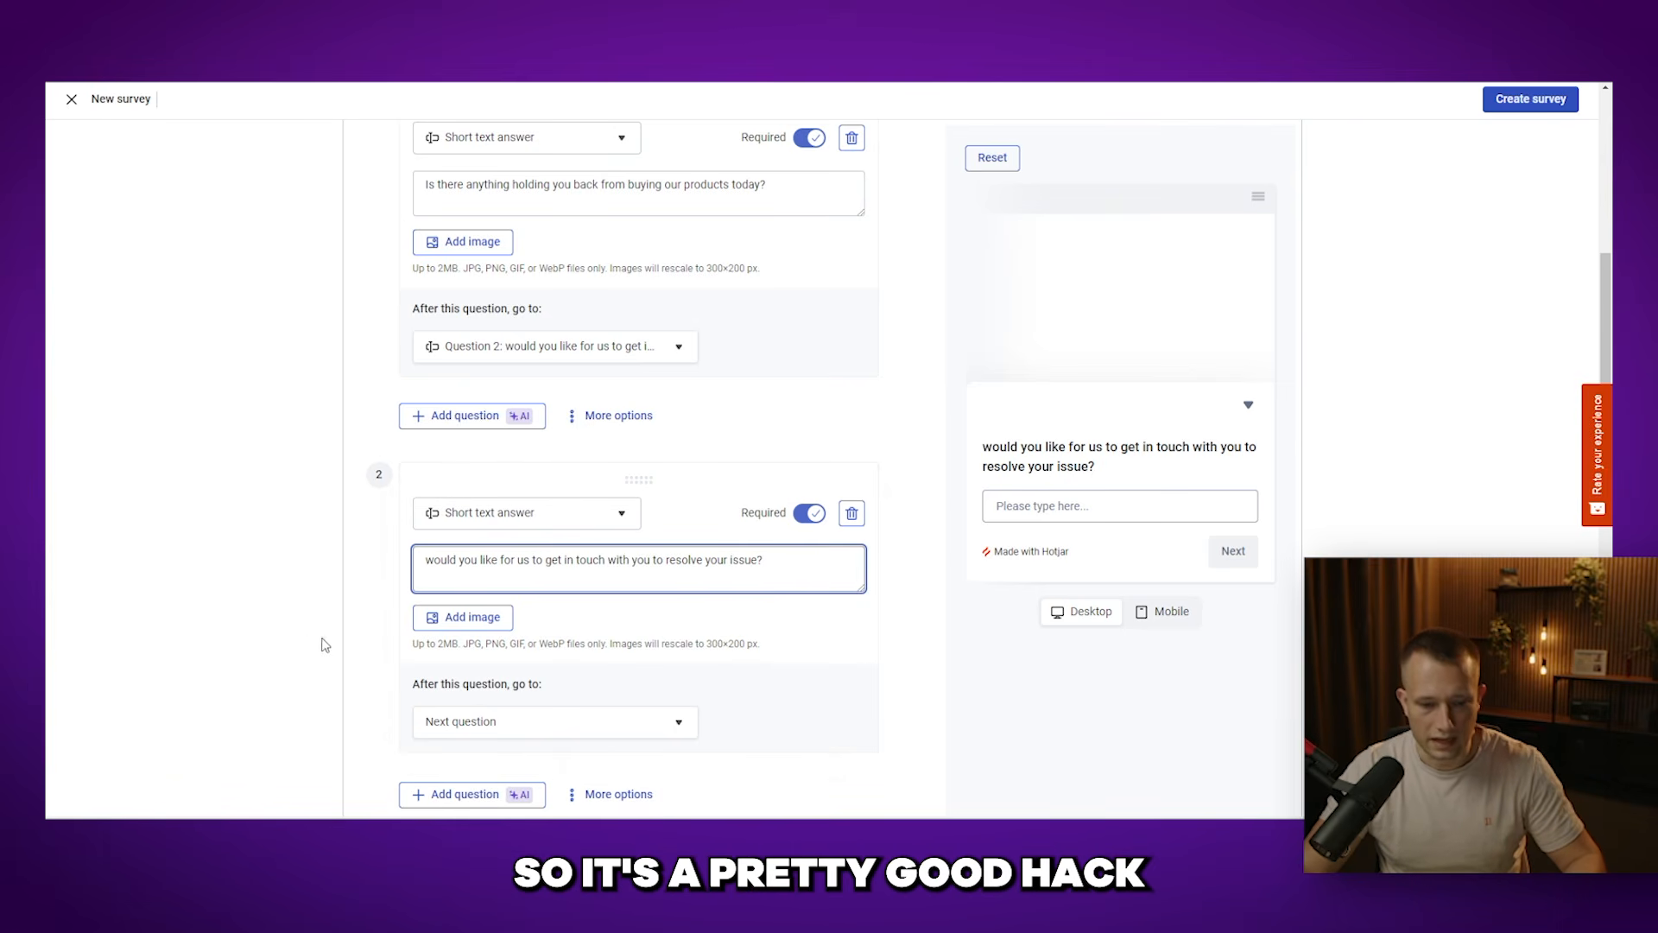
# Step: Change the second question's answer type to Email (with validation)
pyautogui.click(492, 521)
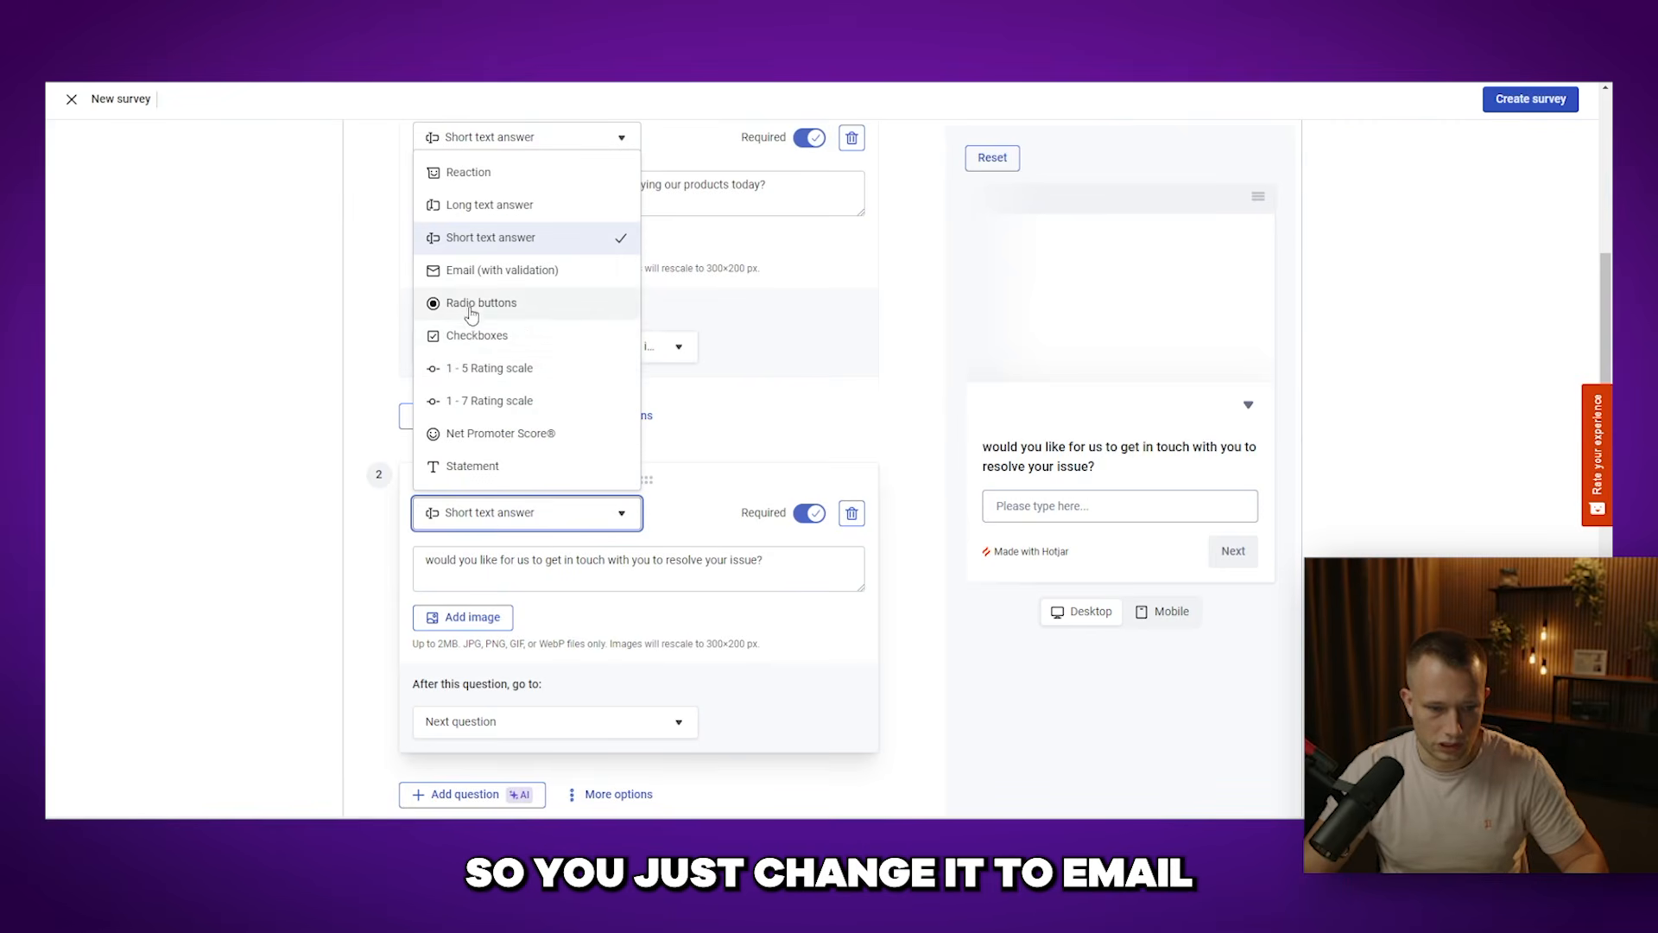
pyautogui.click(480, 271)
pyautogui.click(590, 577)
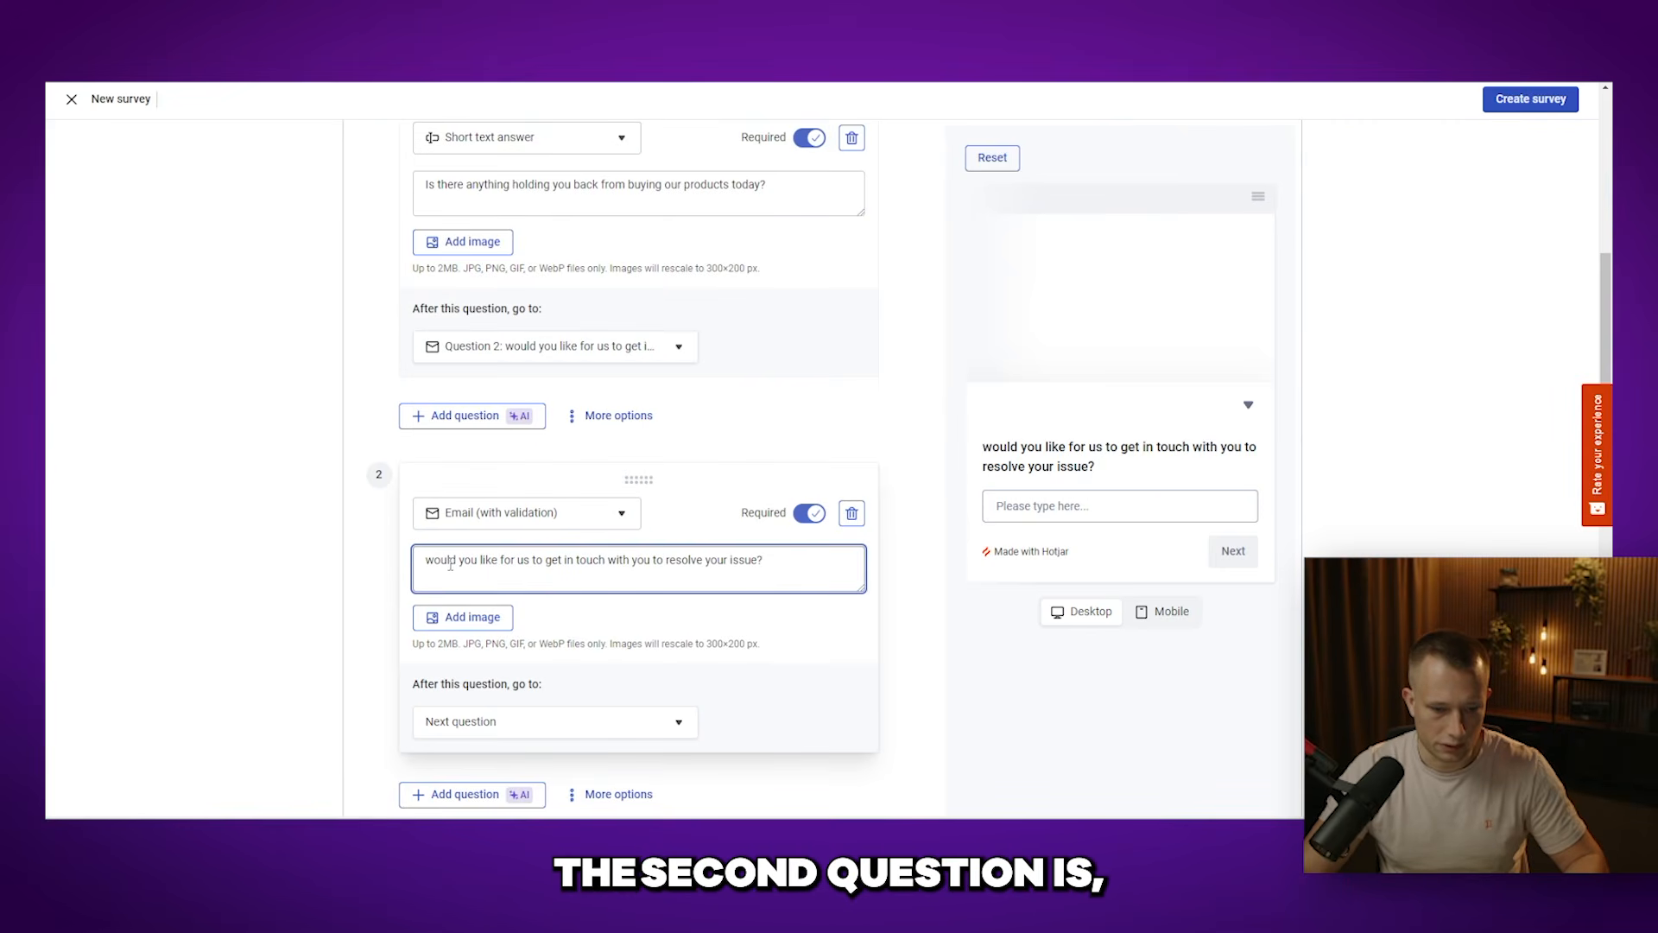
pyautogui.click(751, 580)
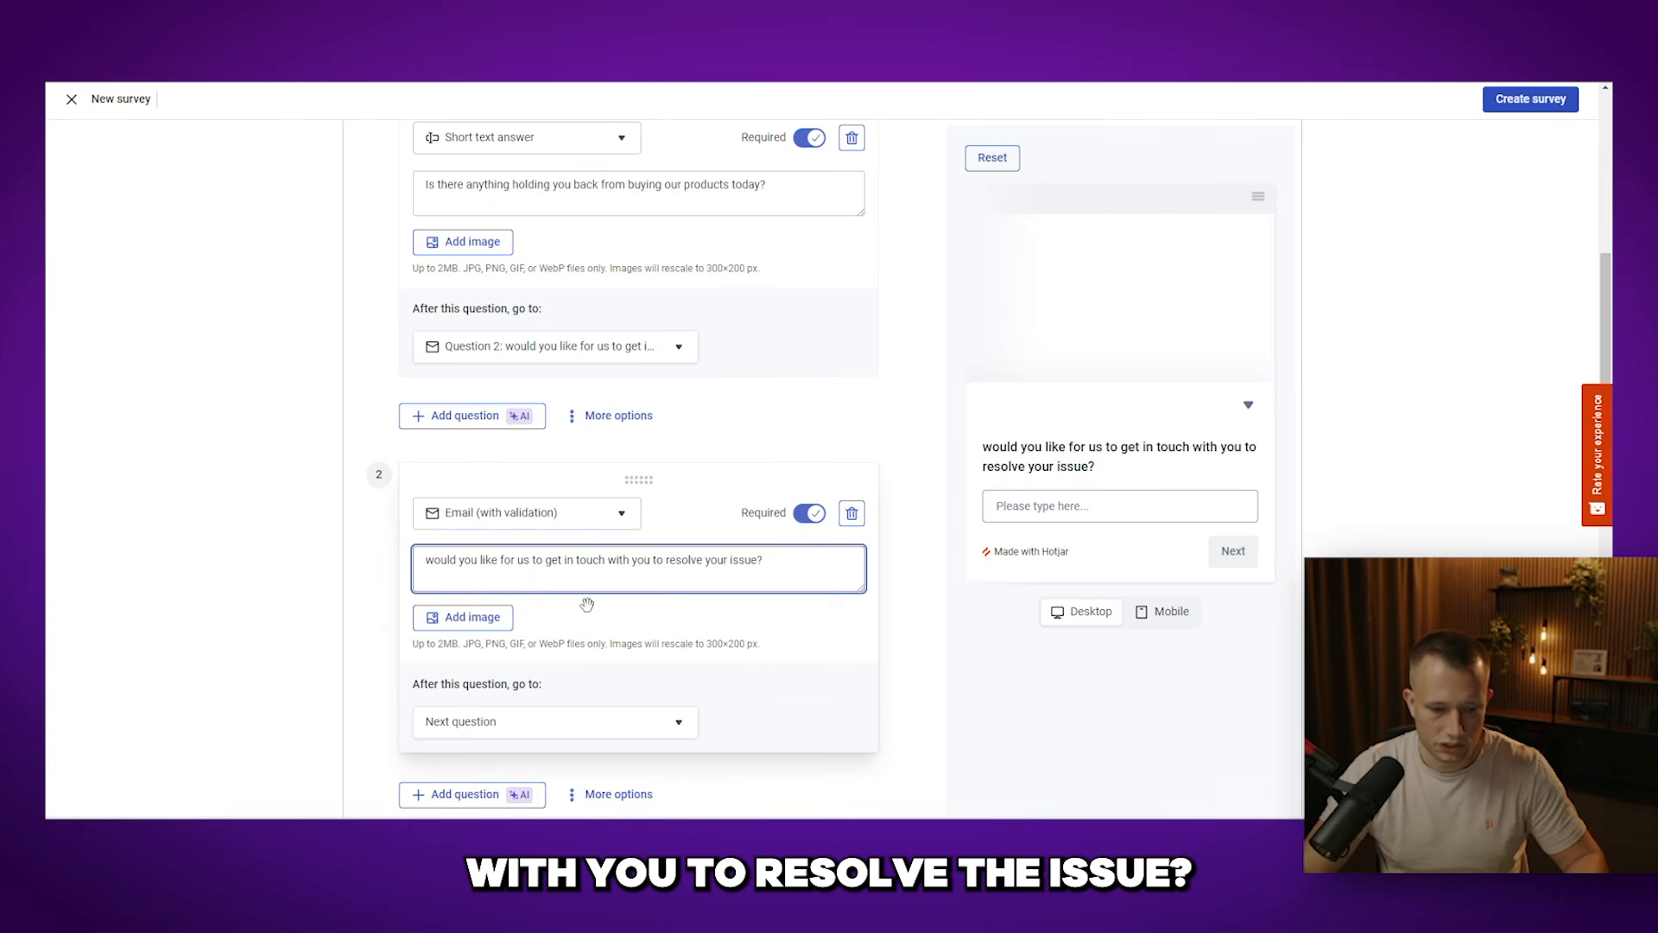
# Step: Remove the second question, about getting in touch, from the survey and confirm its removal
pyautogui.scroll(-1, 586, 605)
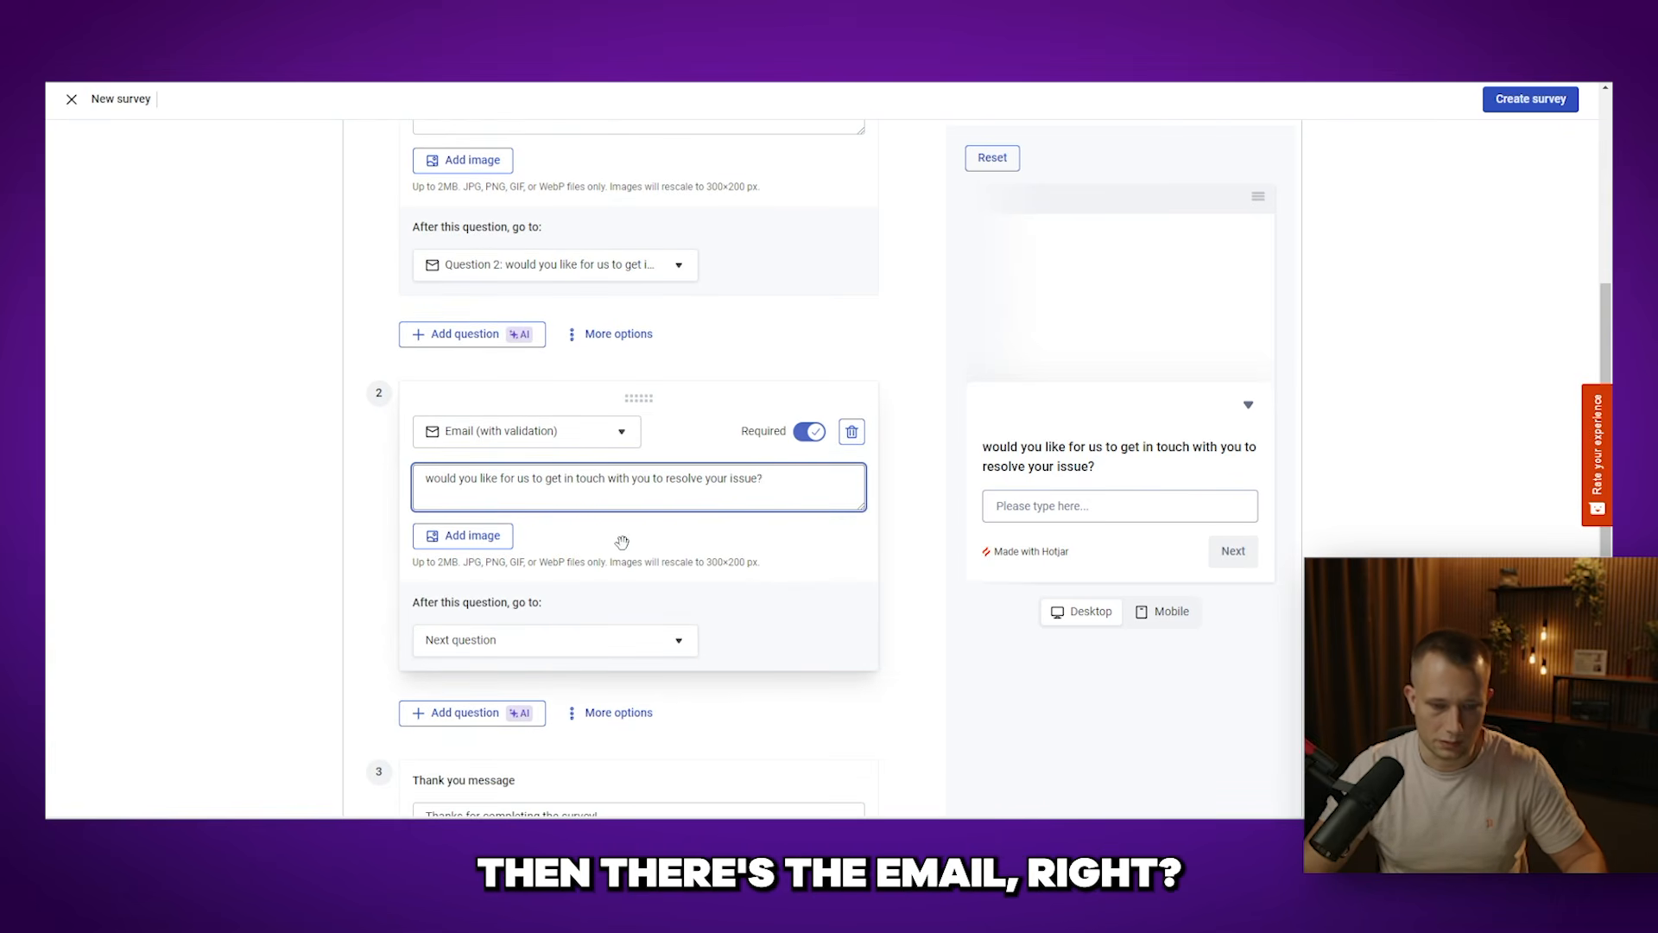
pyautogui.scroll(2, 621, 543)
pyautogui.click(852, 594)
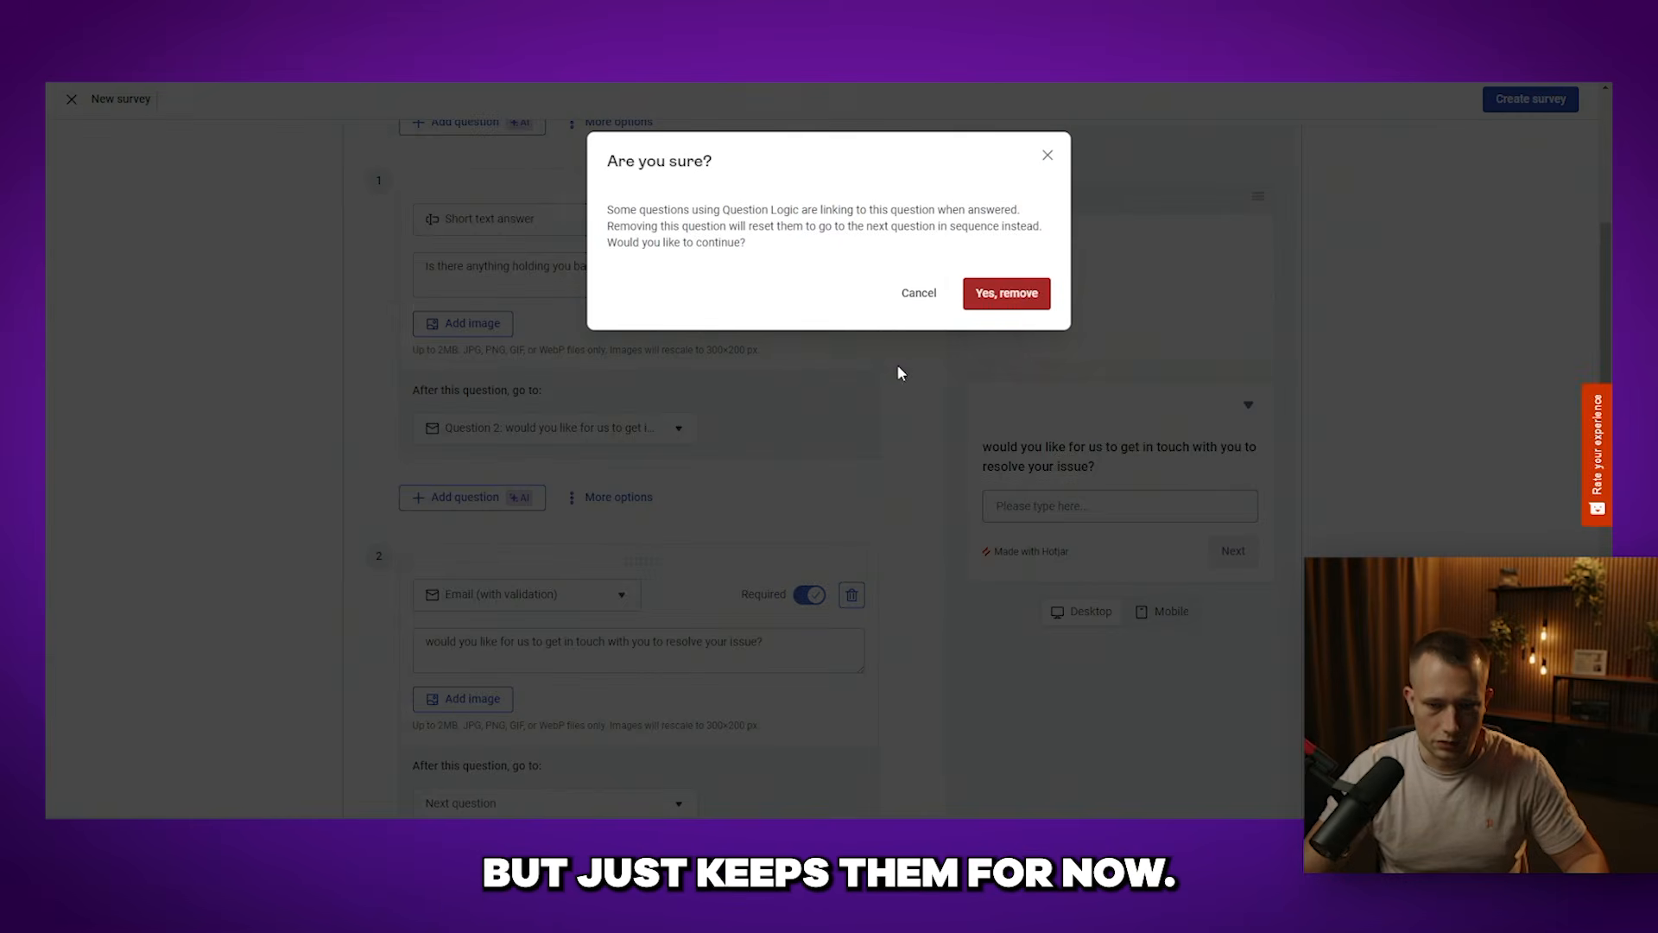
pyautogui.click(1026, 297)
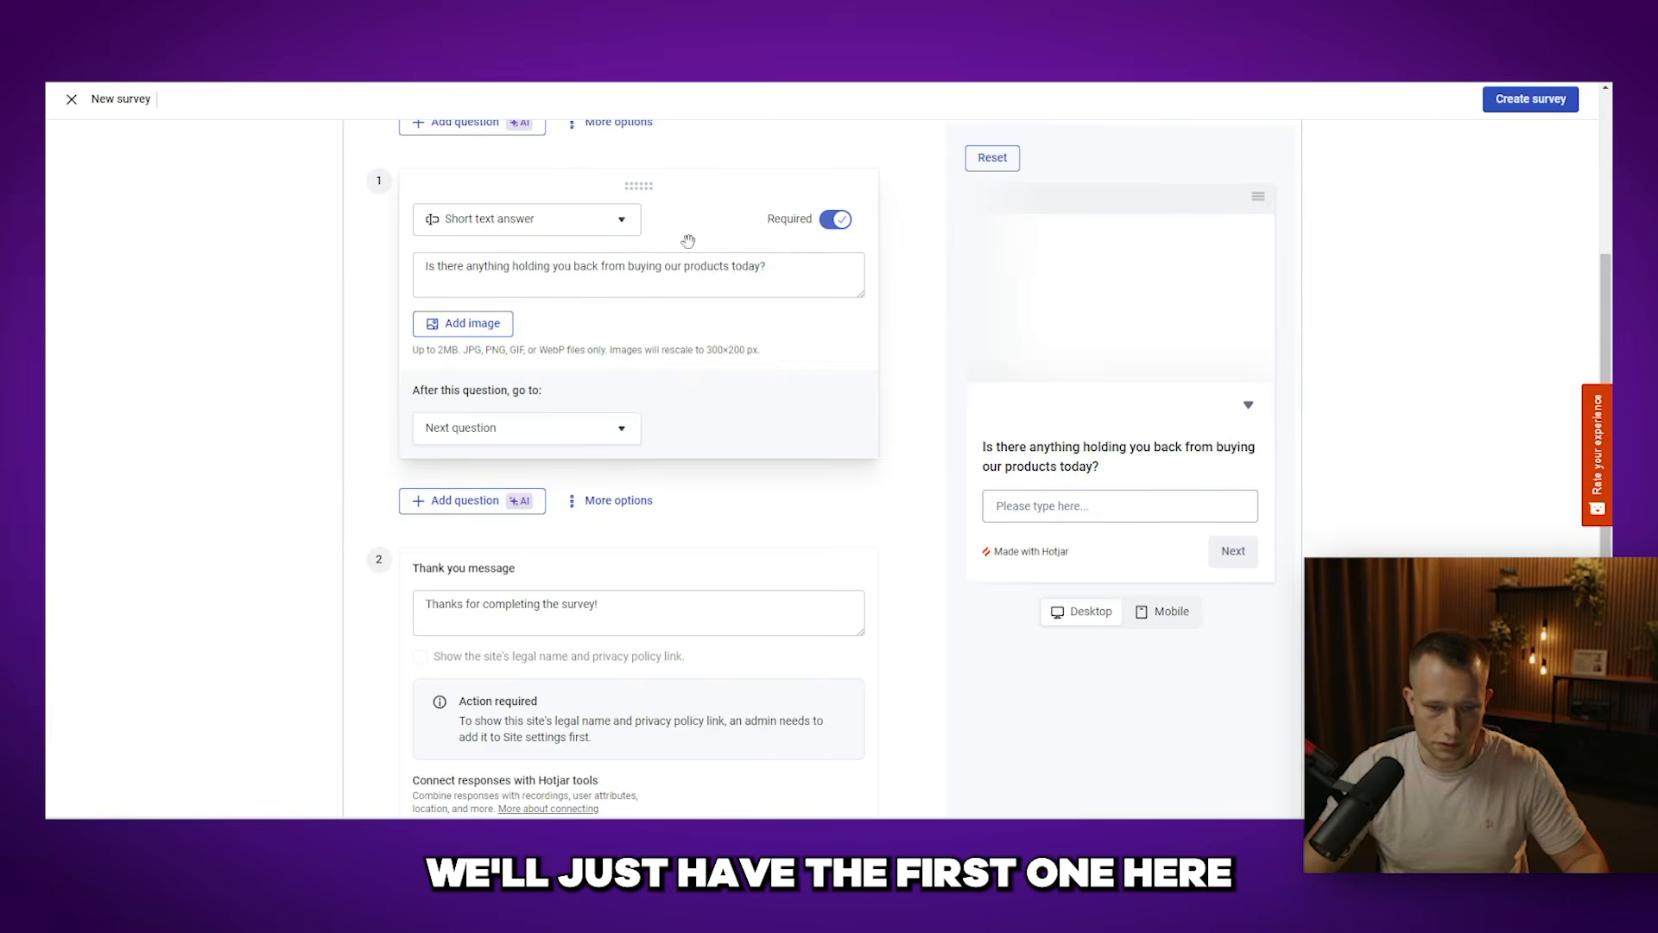
# Step: Keep the default thank you message and complete the Questions section
pyautogui.scroll(-2, 648, 477)
pyautogui.click(546, 454)
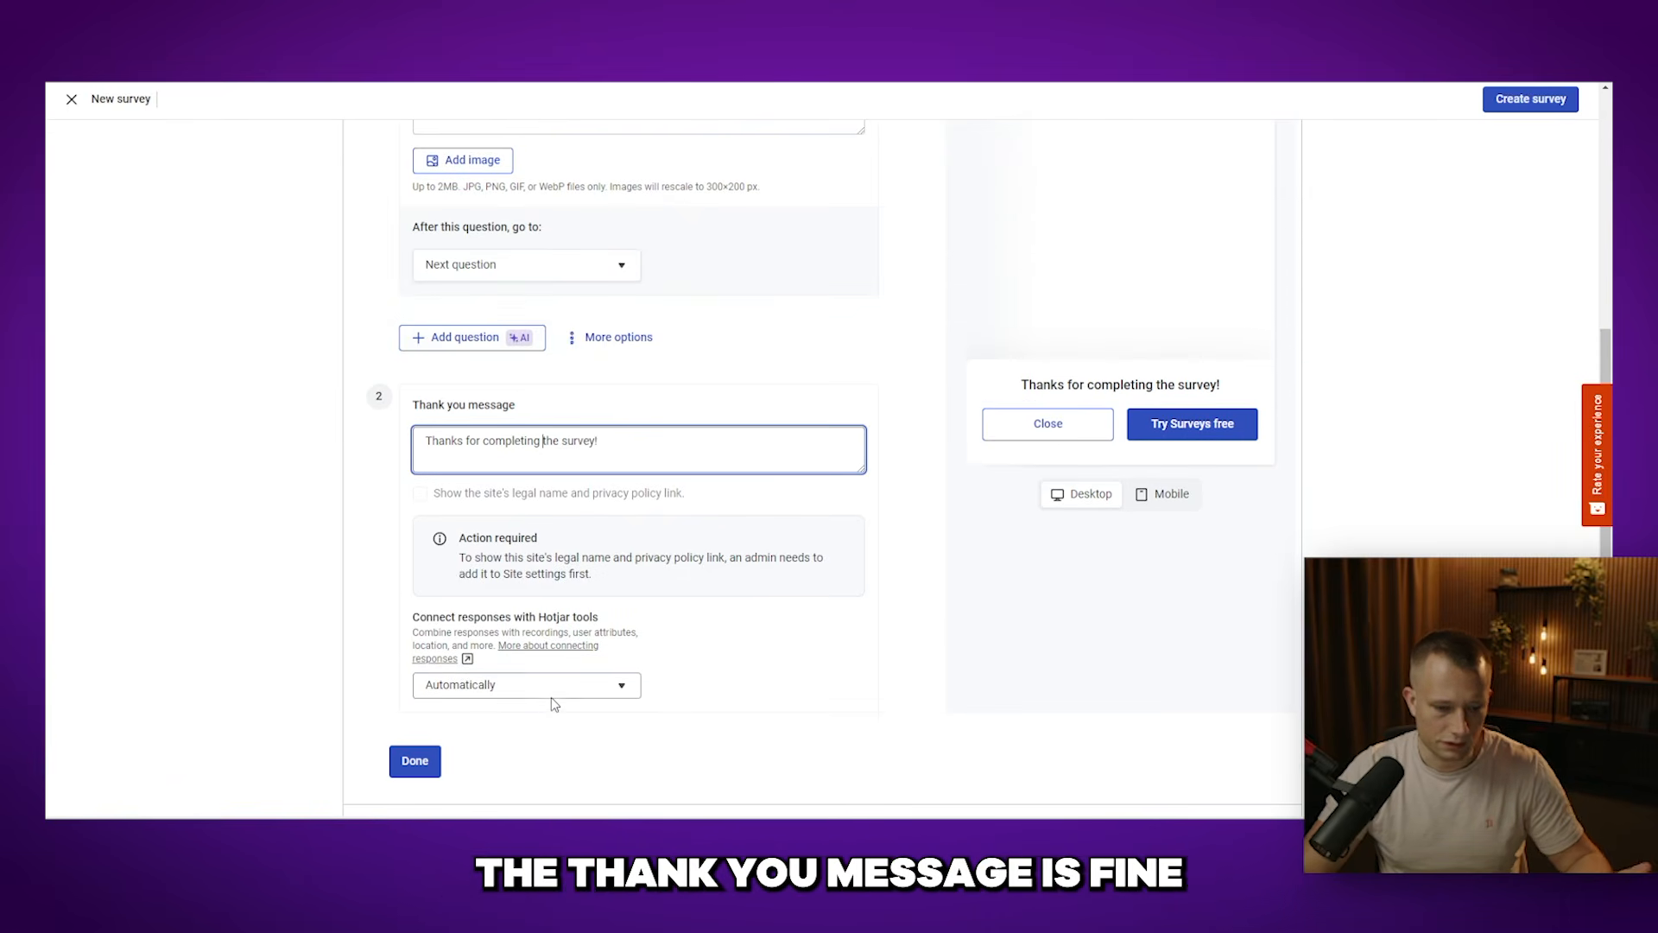
pyautogui.scroll(-1, 496, 678)
pyautogui.click(415, 678)
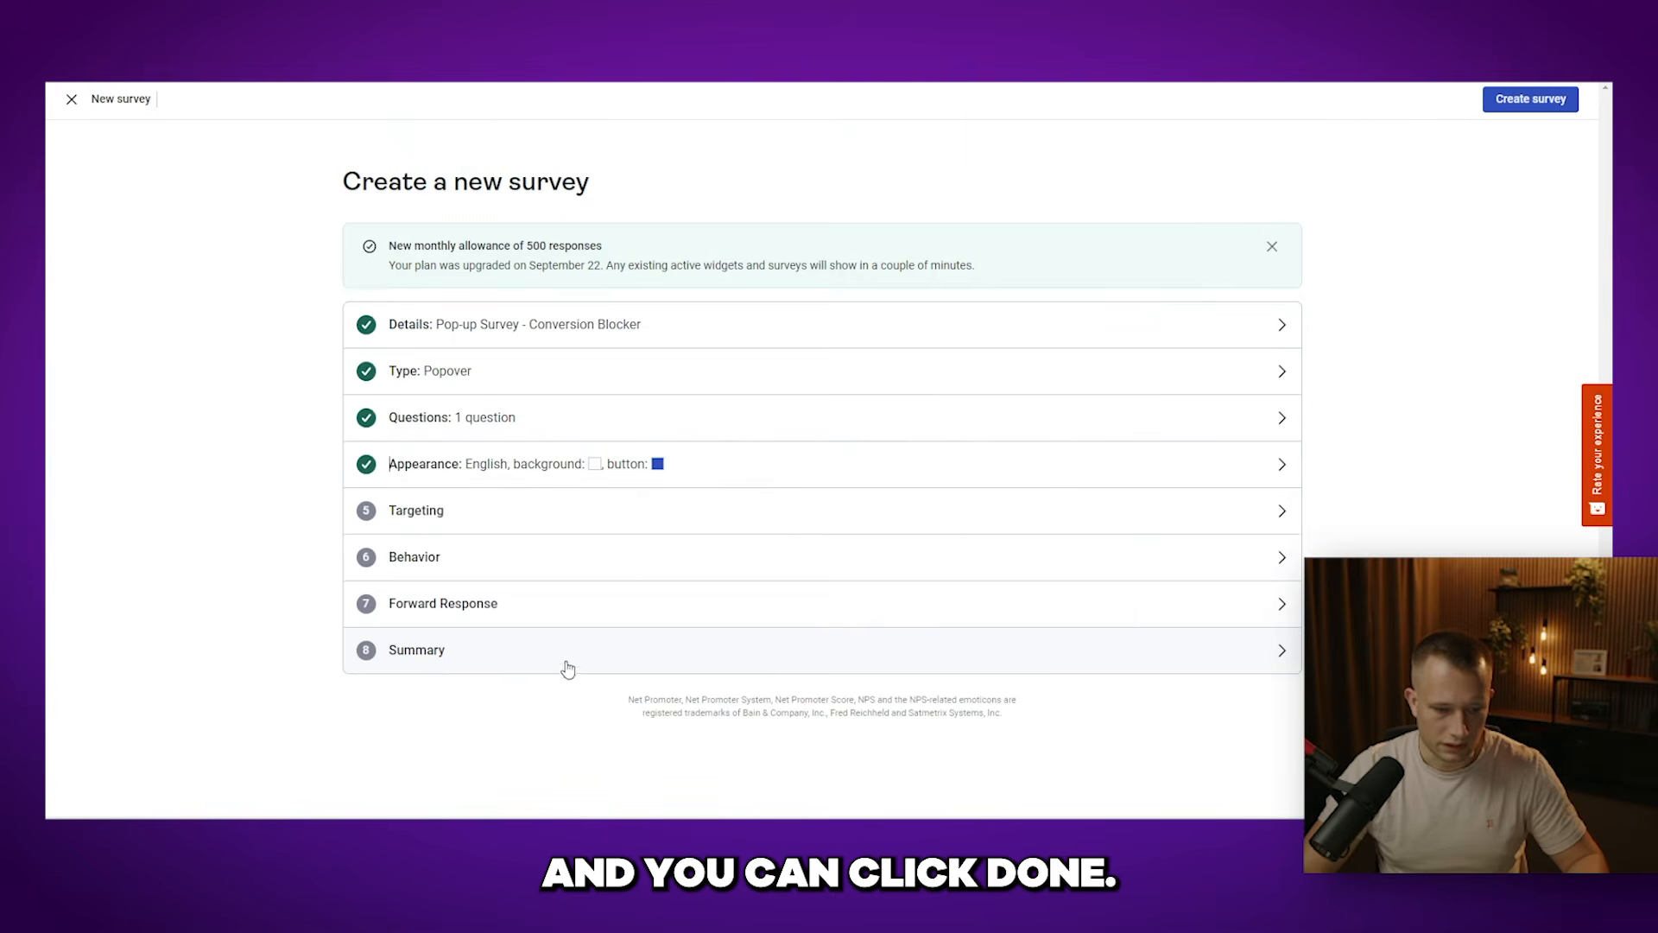
# Step: In the survey's targeting settings, limit display to specific pages or events using a "URL contains" rule
pyautogui.click(428, 517)
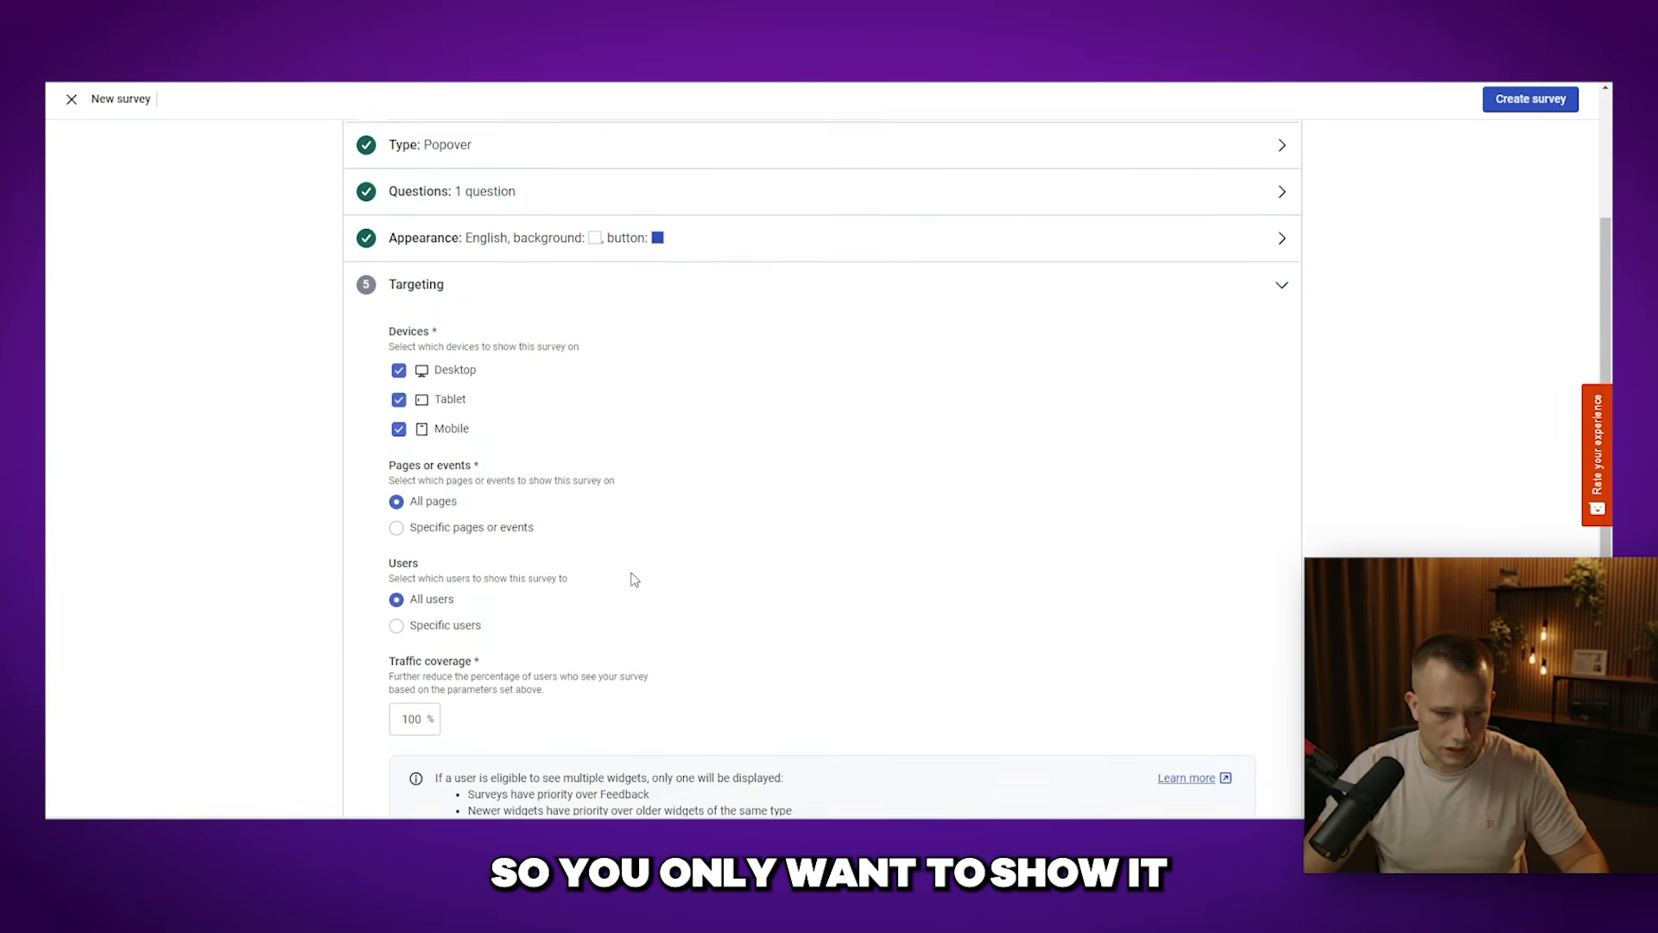
pyautogui.scroll(1, 456, 447)
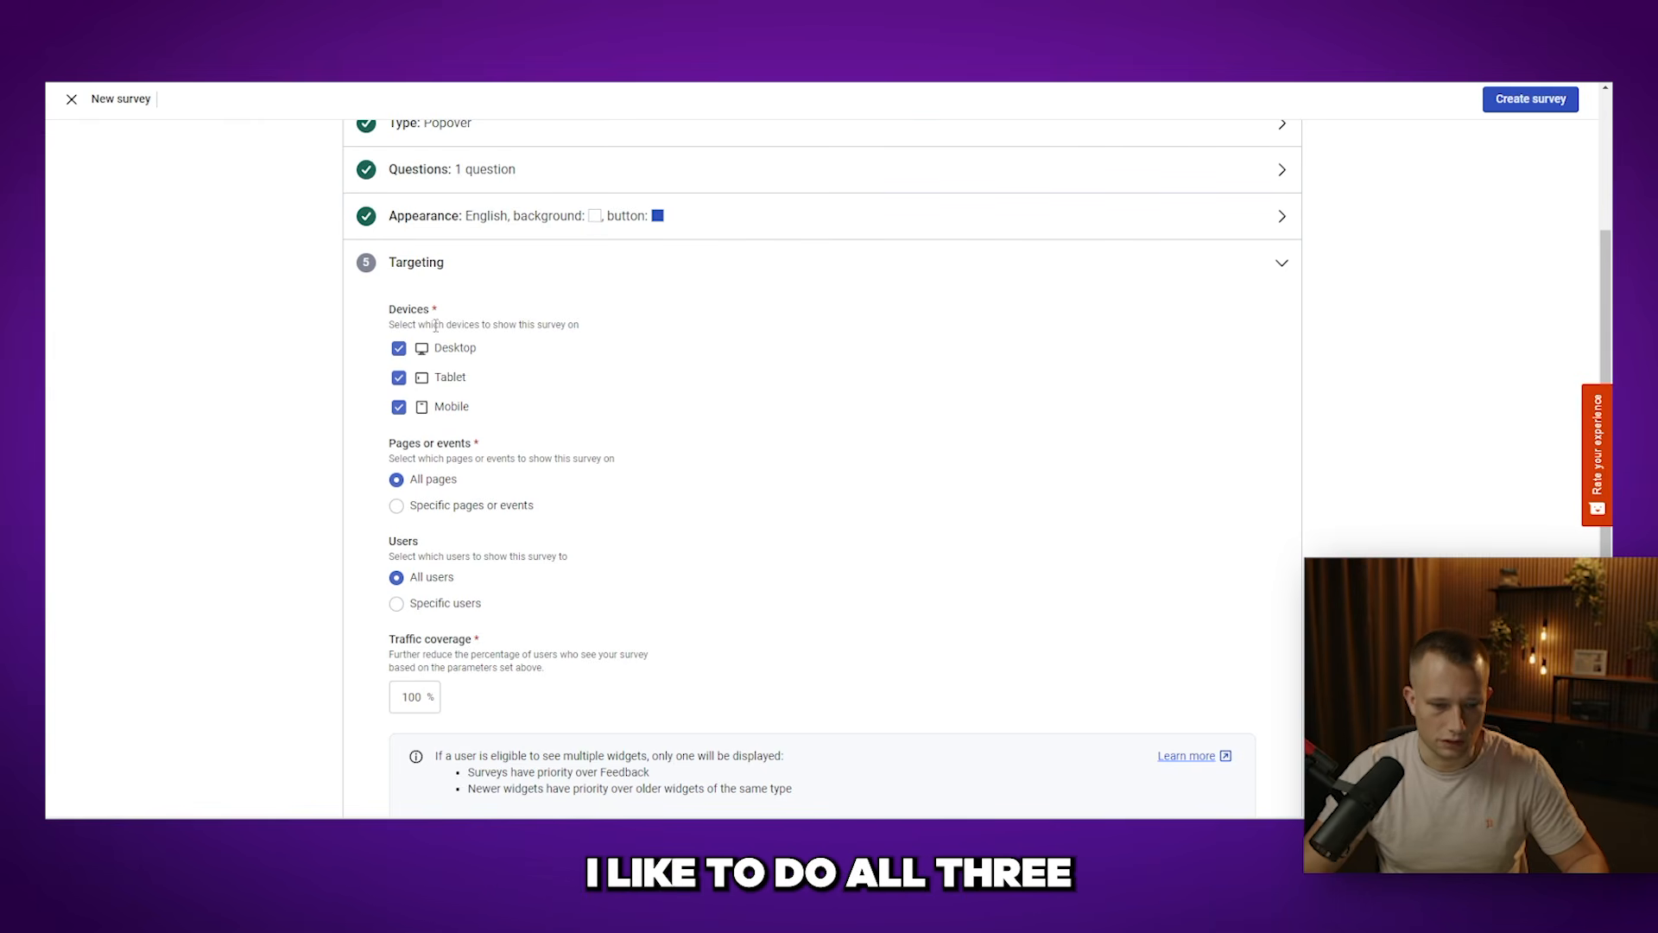
pyautogui.scroll(-1, 385, 497)
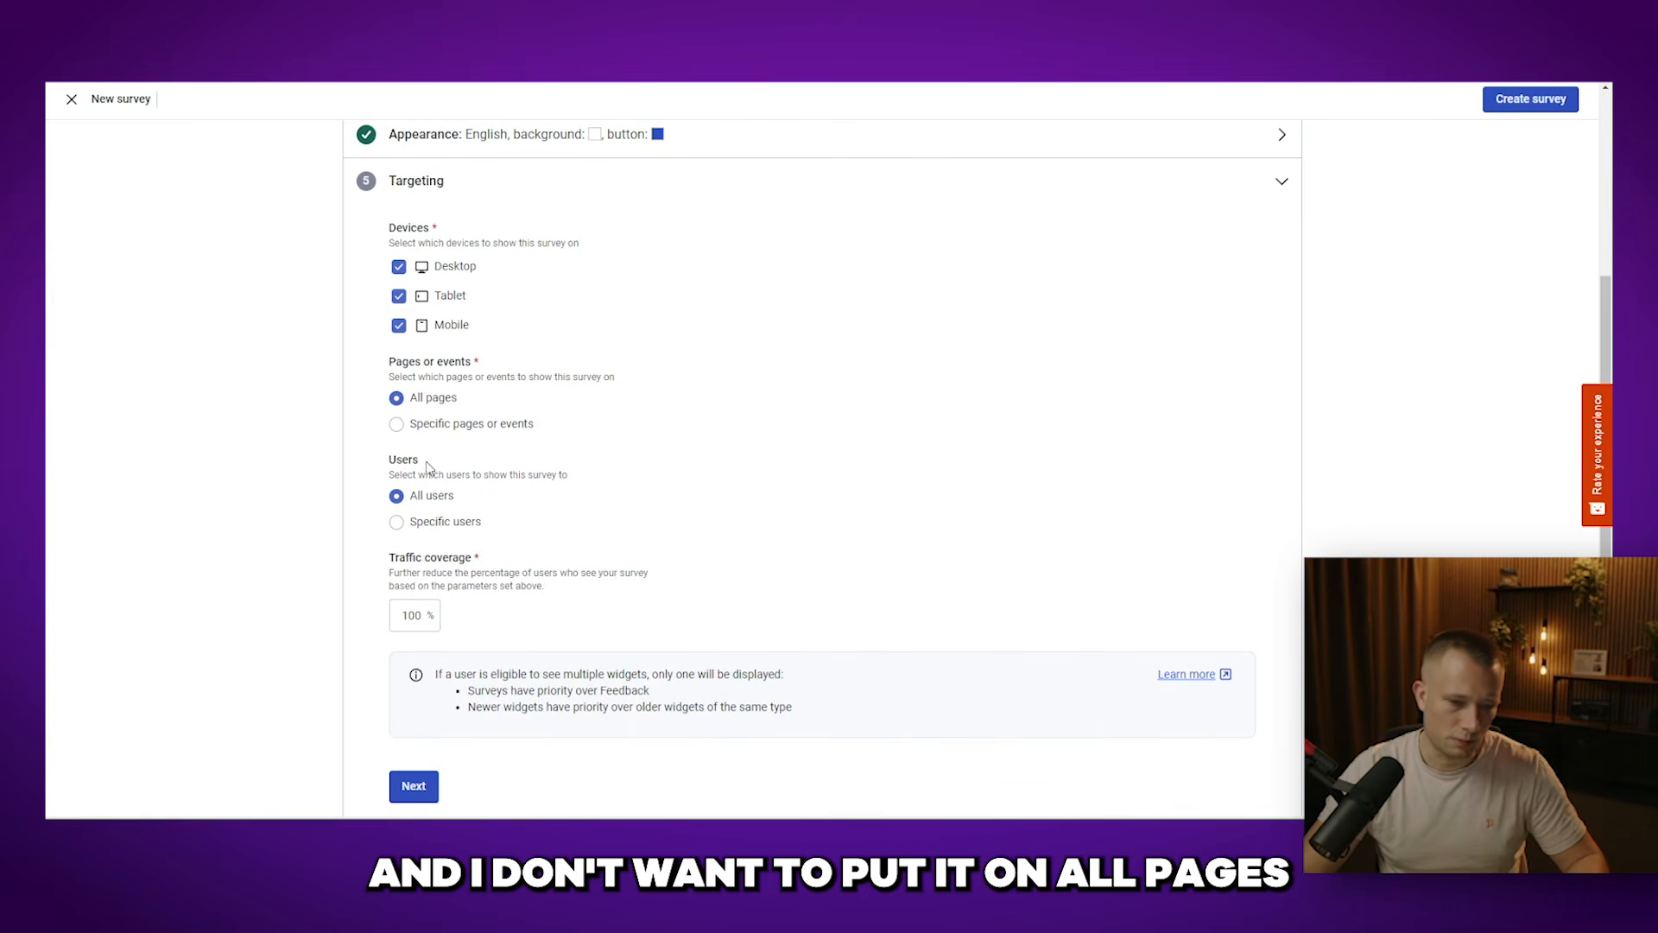
pyautogui.click(397, 423)
pyautogui.click(471, 501)
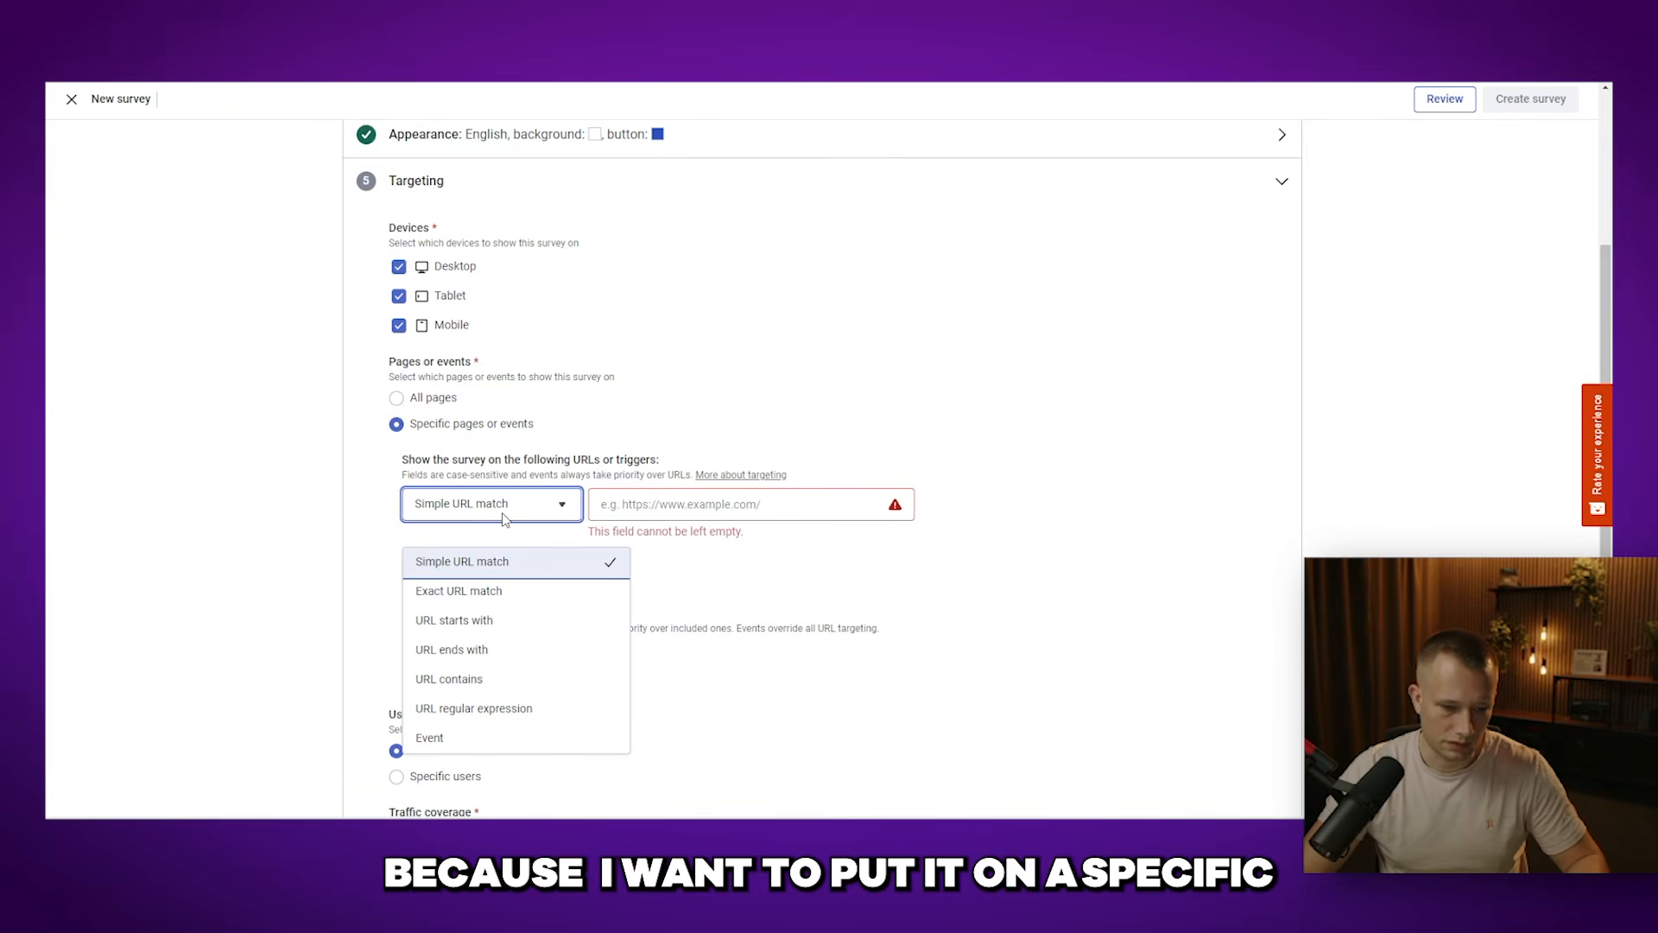
pyautogui.click(459, 683)
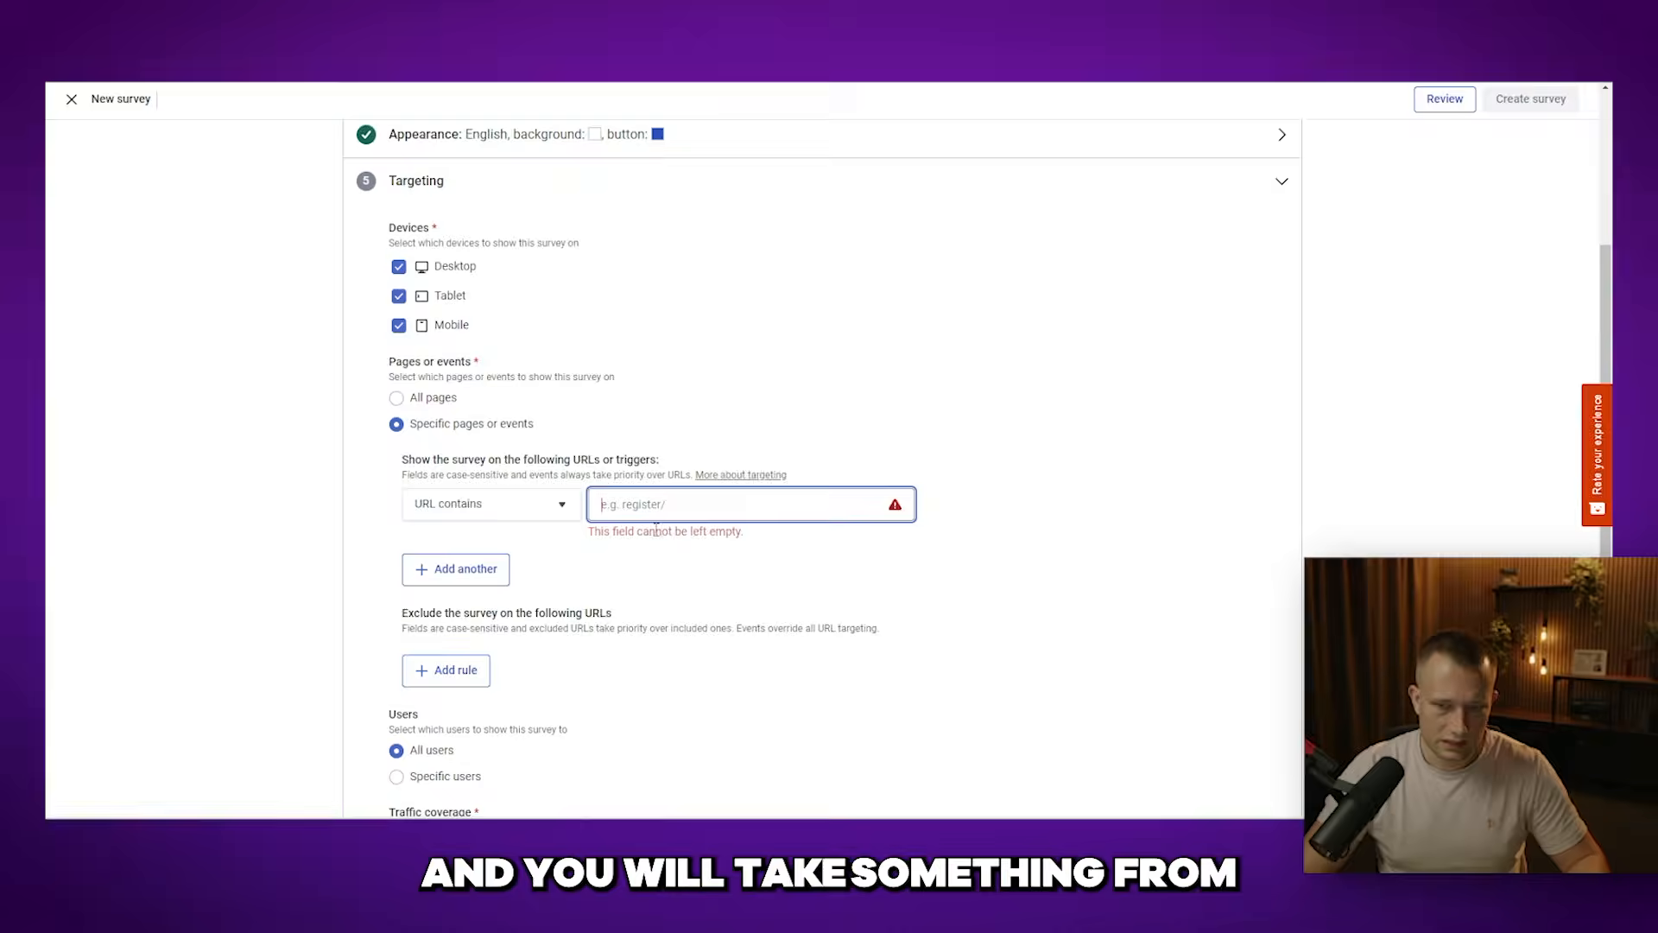
pyautogui.scroll(1, 879, 410)
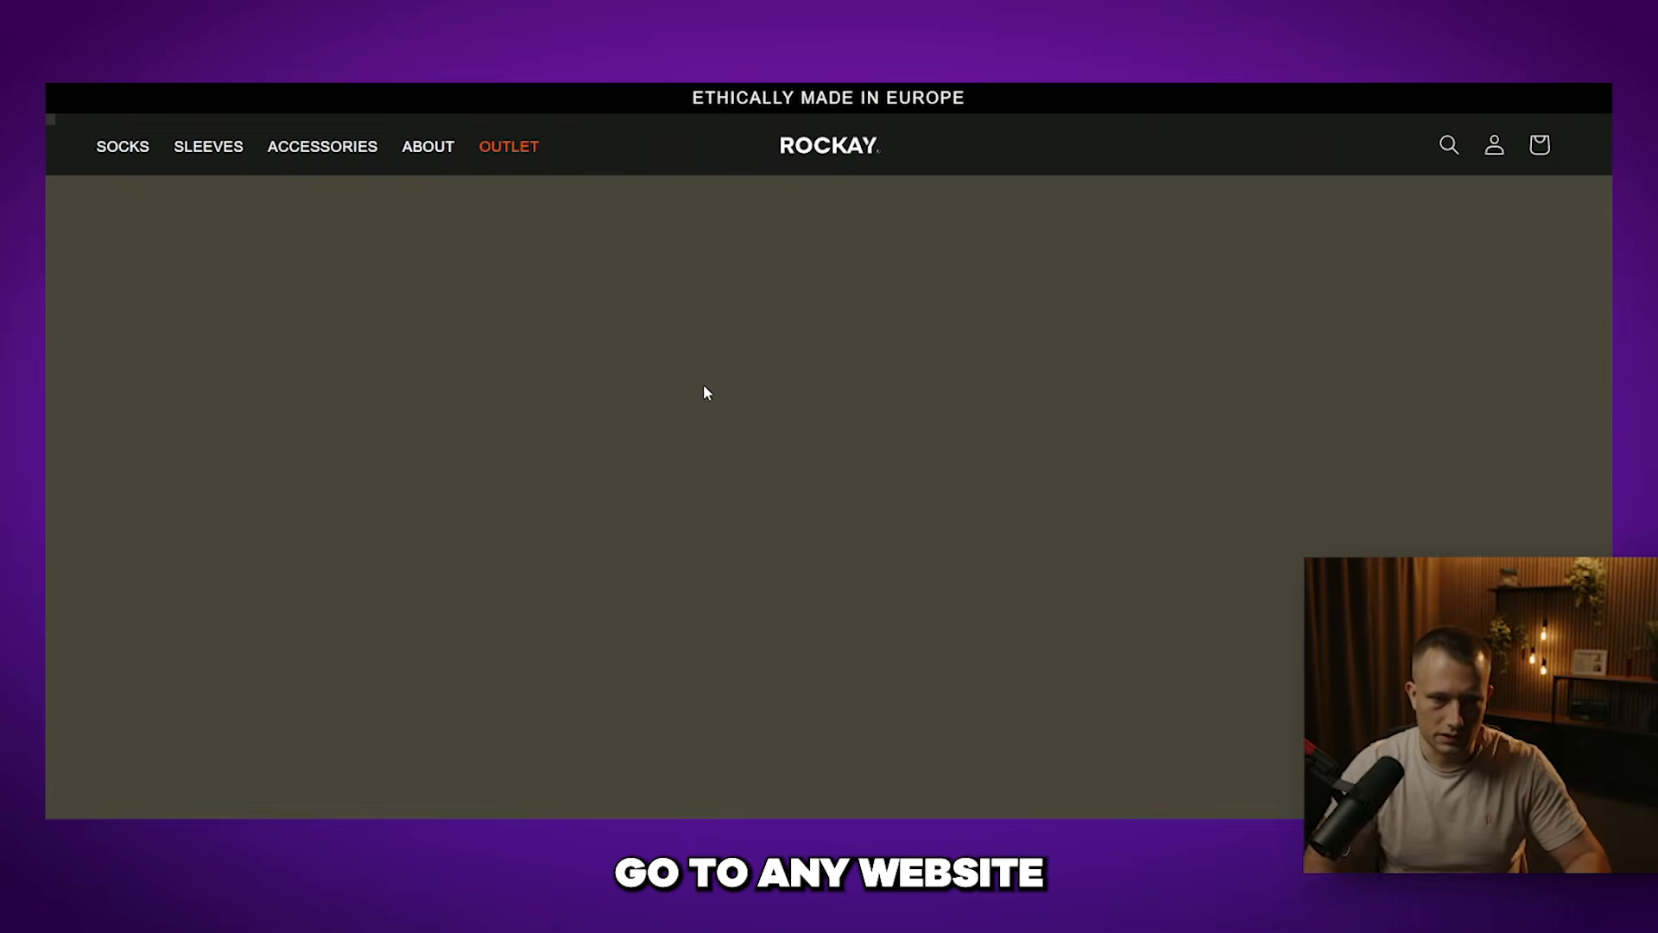
# Step: Switch to the Rockay store and open the Razer Trail Socks product page to examine its URL
pyautogui.scroll(-5, 678, 435)
pyautogui.scroll(4, 671, 418)
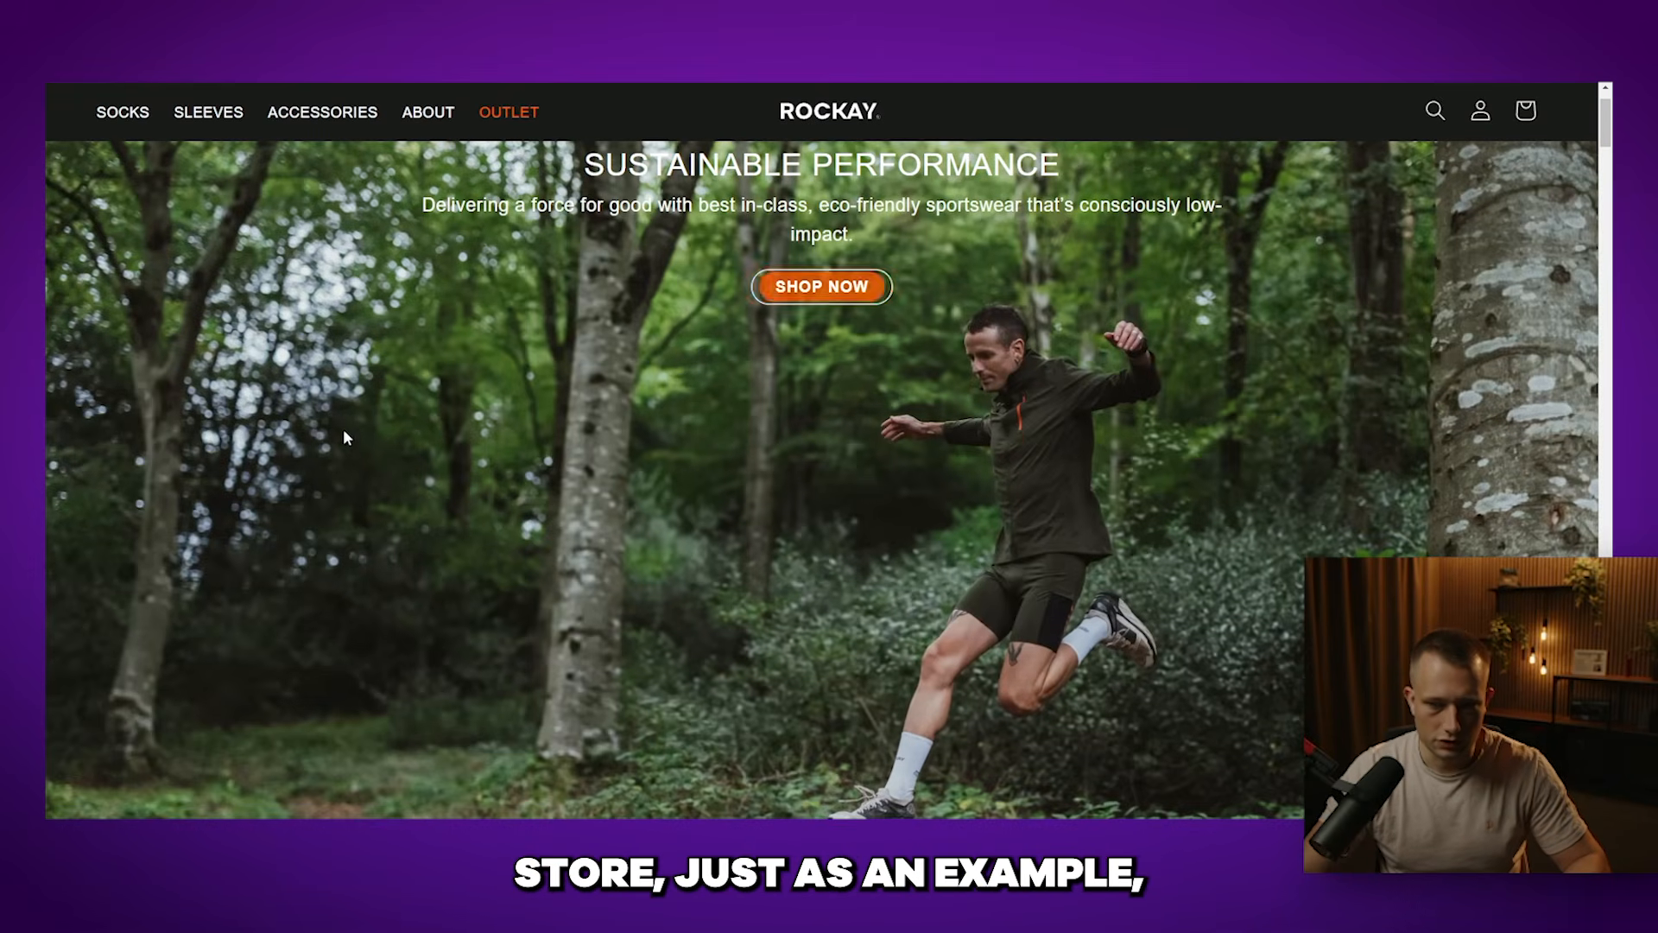
pyautogui.click(807, 290)
pyautogui.scroll(-6, 604, 518)
pyautogui.click(670, 524)
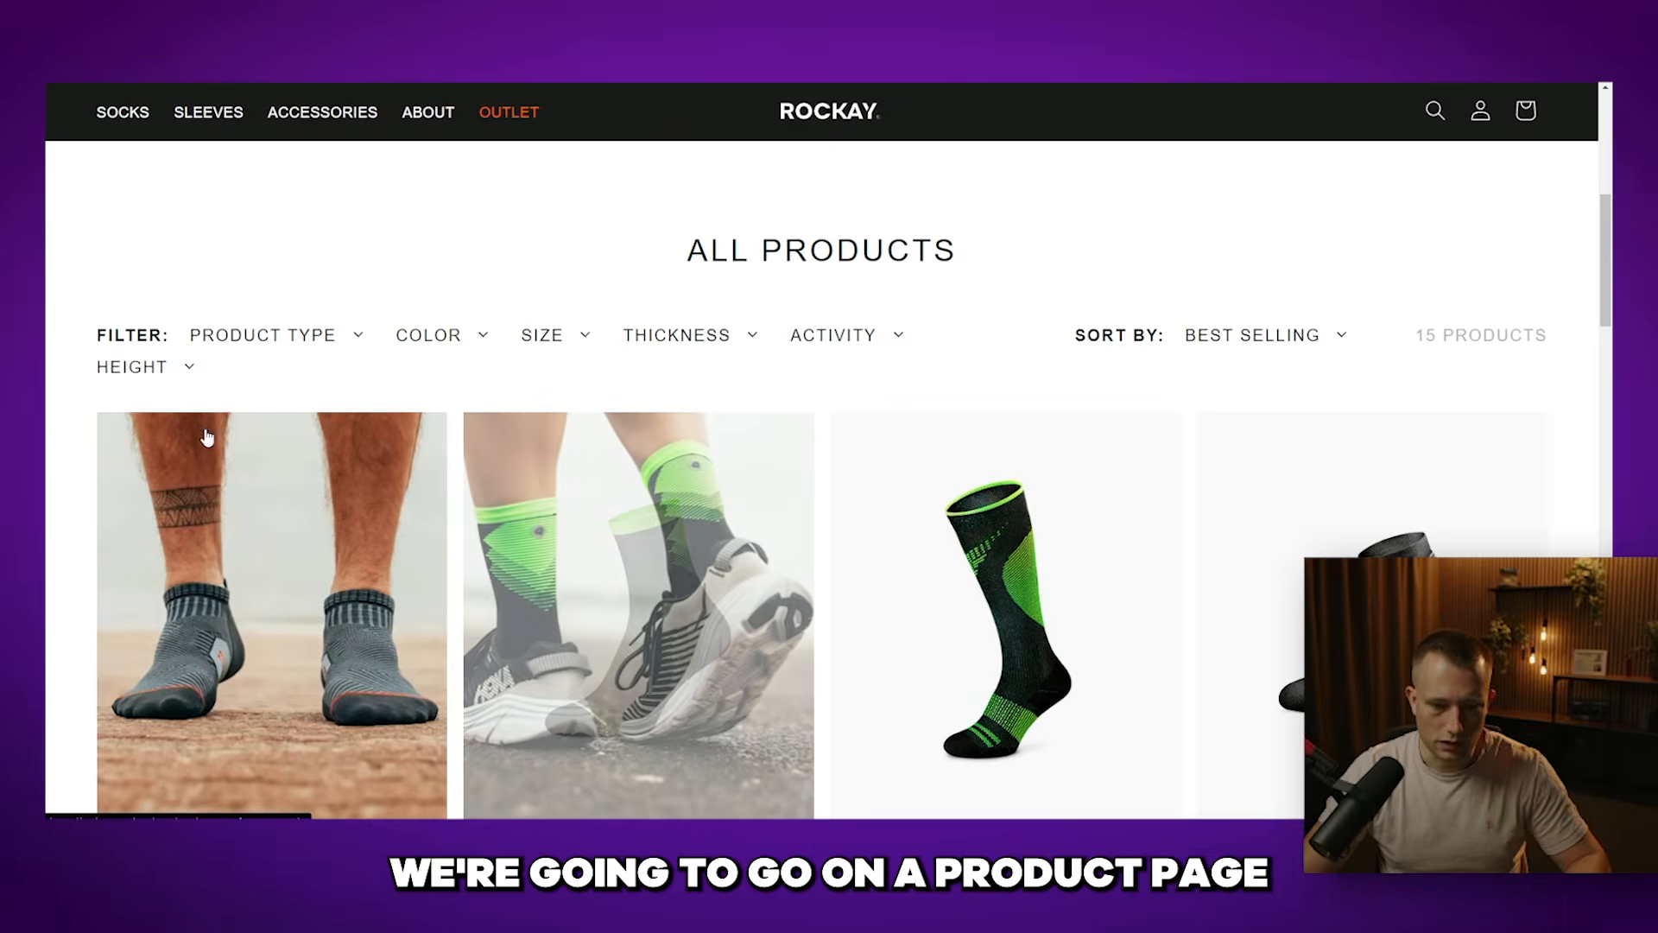
pyautogui.scroll(-2, 537, 385)
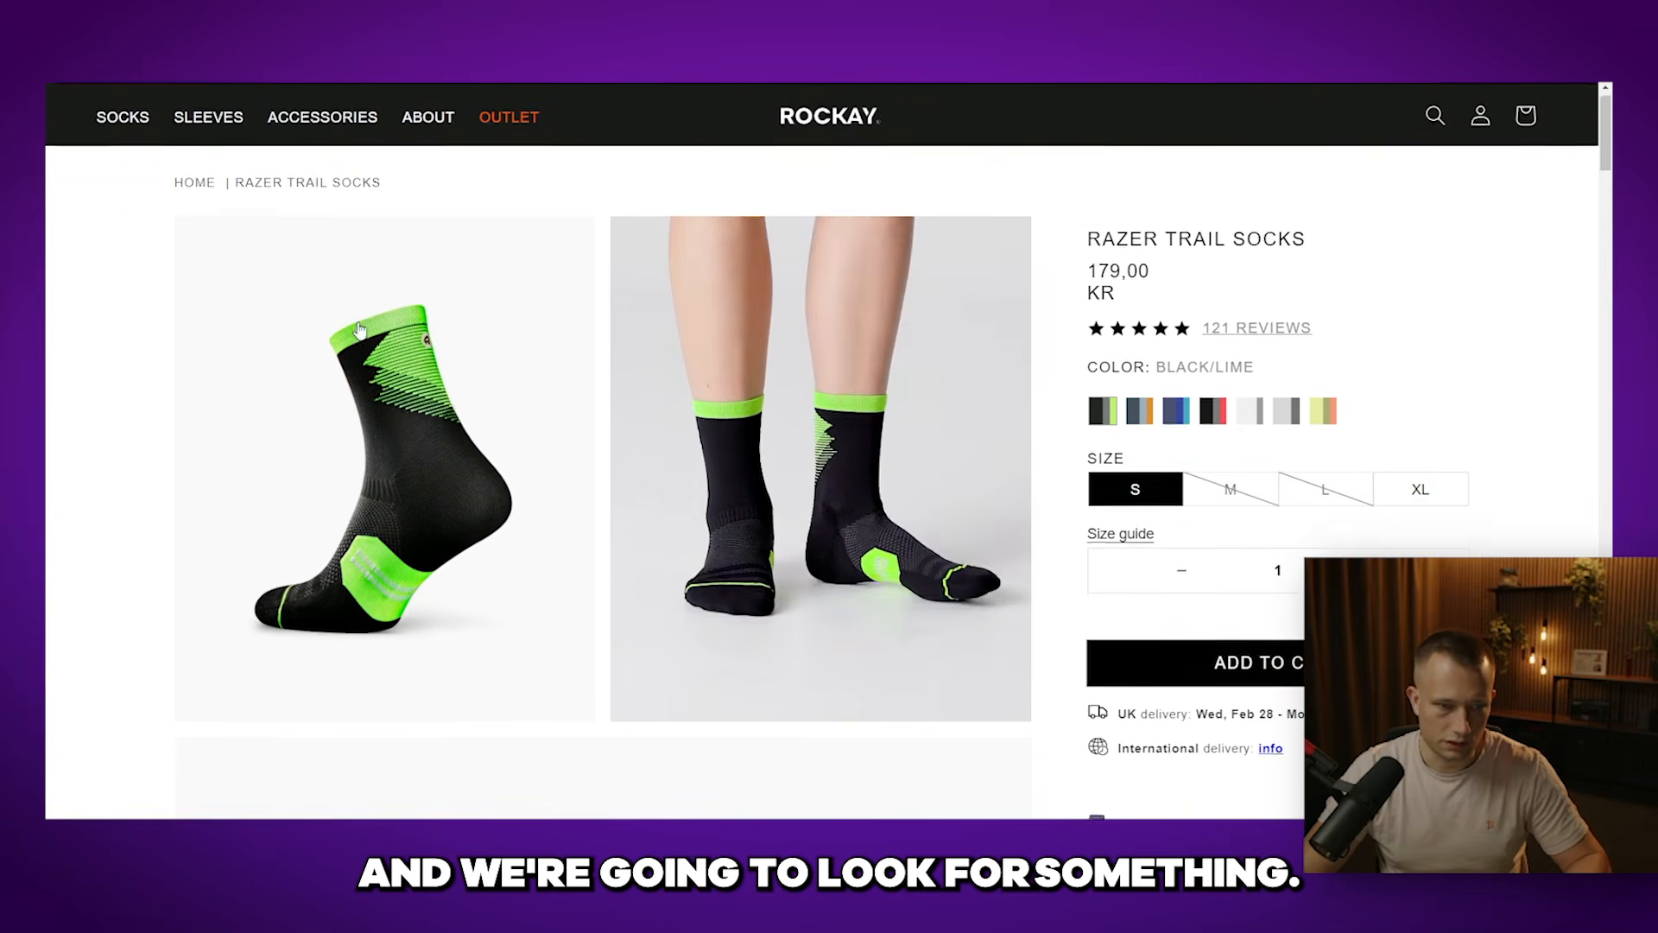
pyautogui.scroll(2, 308, 203)
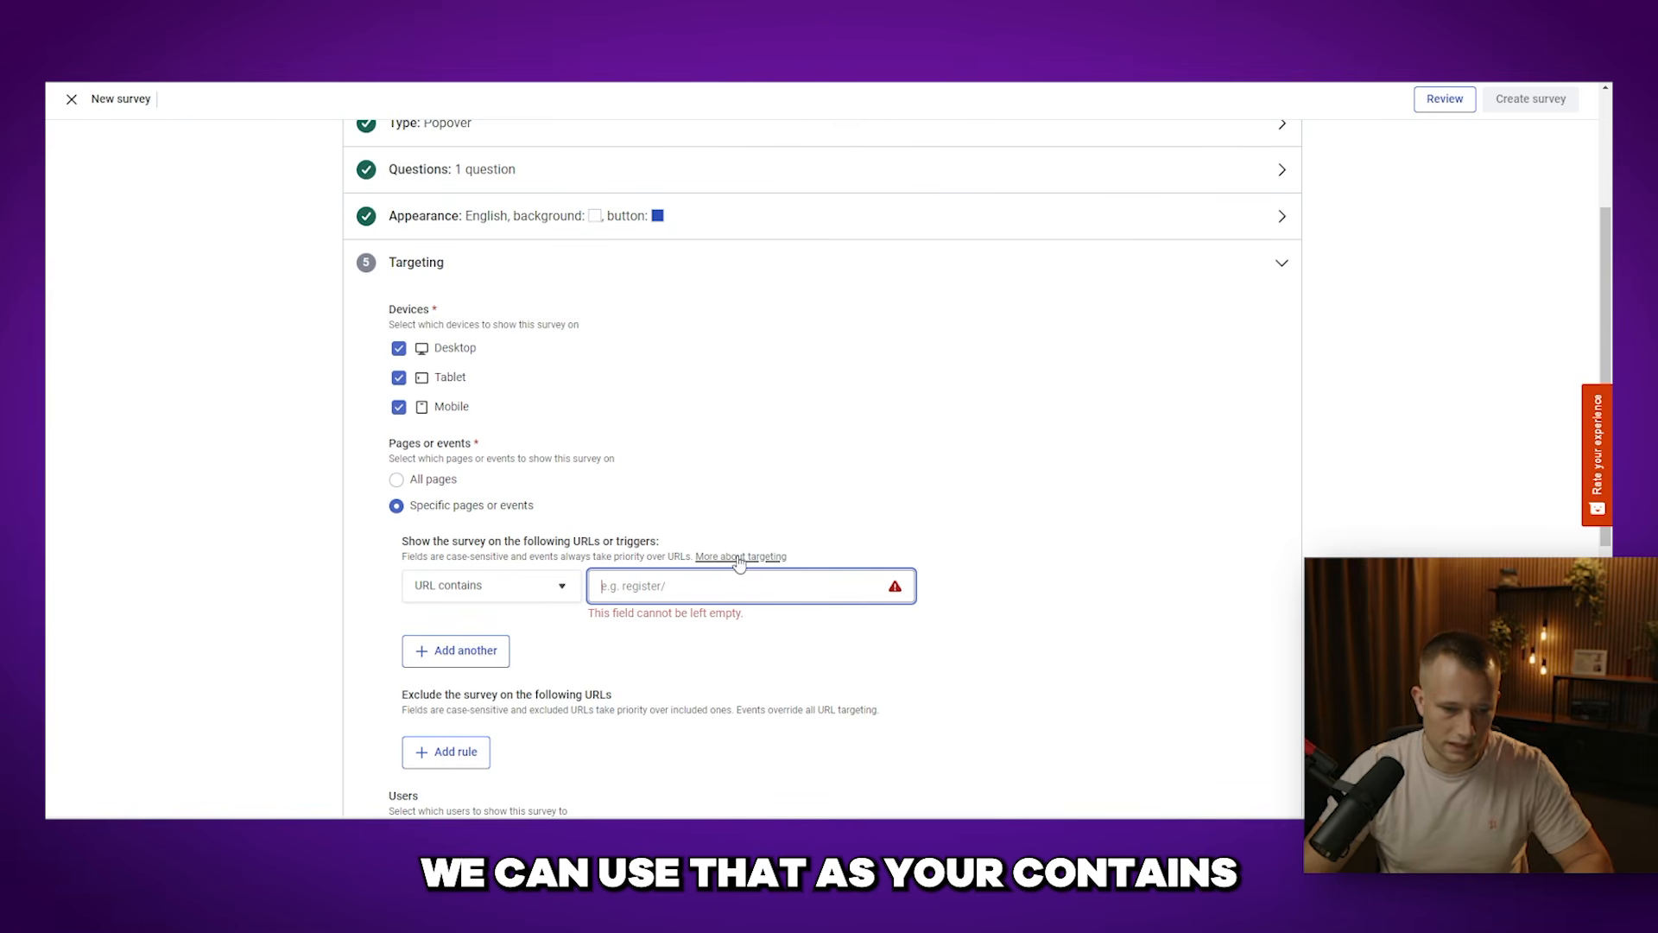
# Step: Back in Hotjar, set the first rule's URL text to "/products/" and add a second "URL contains" rule
pyautogui.write('/products')
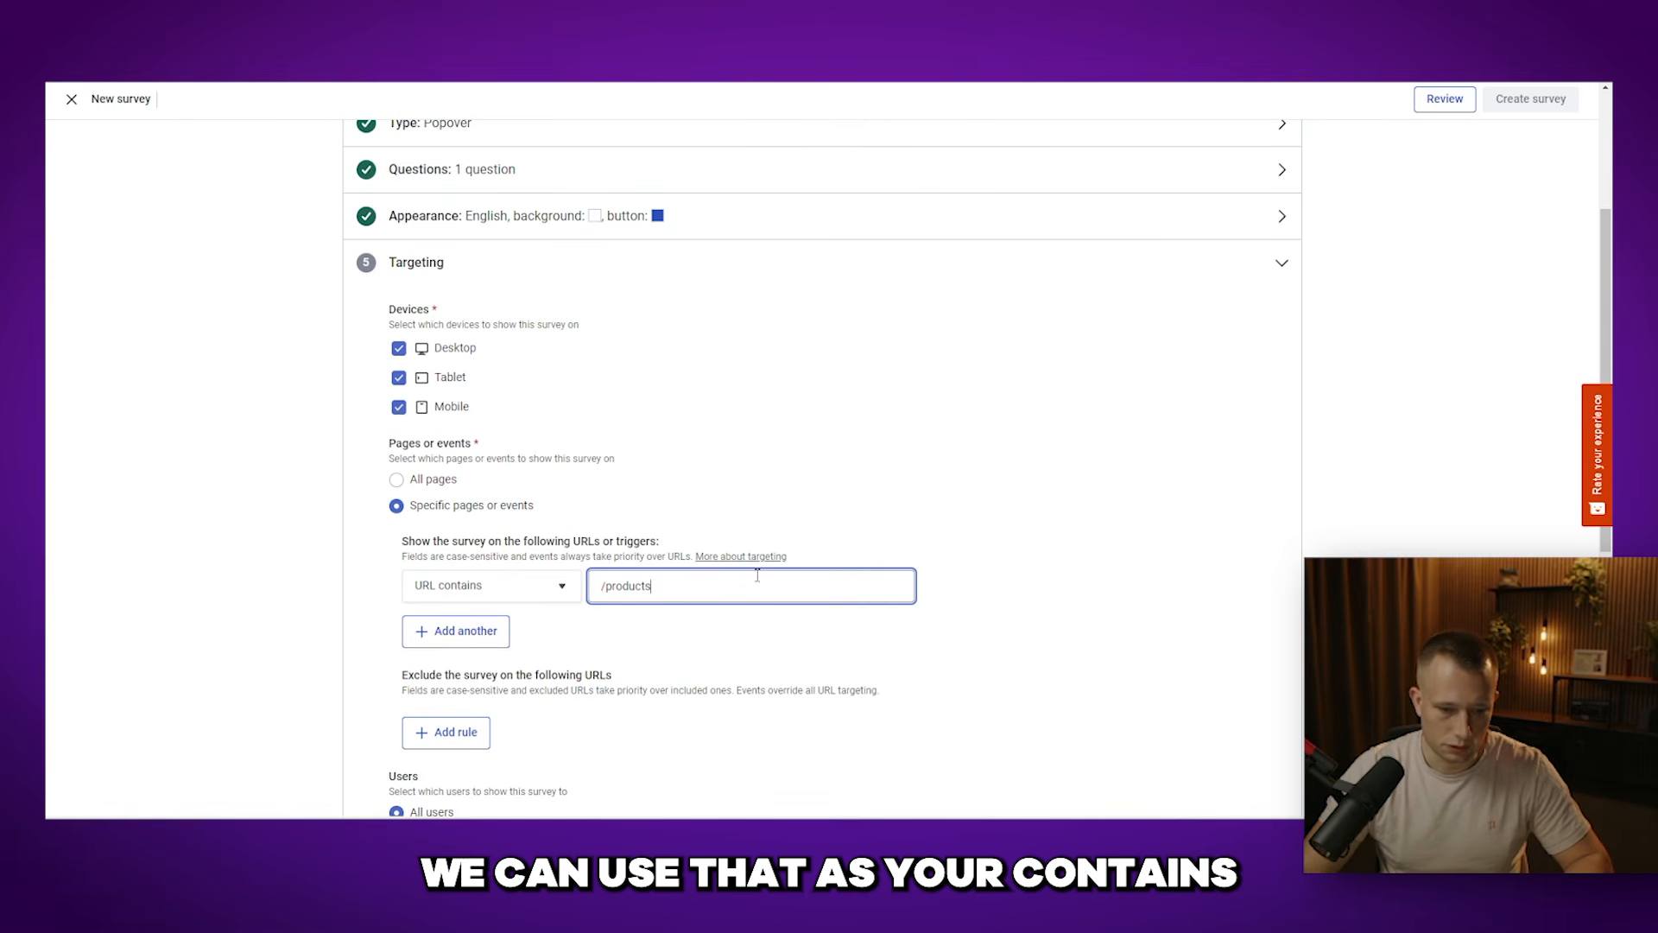
pyautogui.write('/')
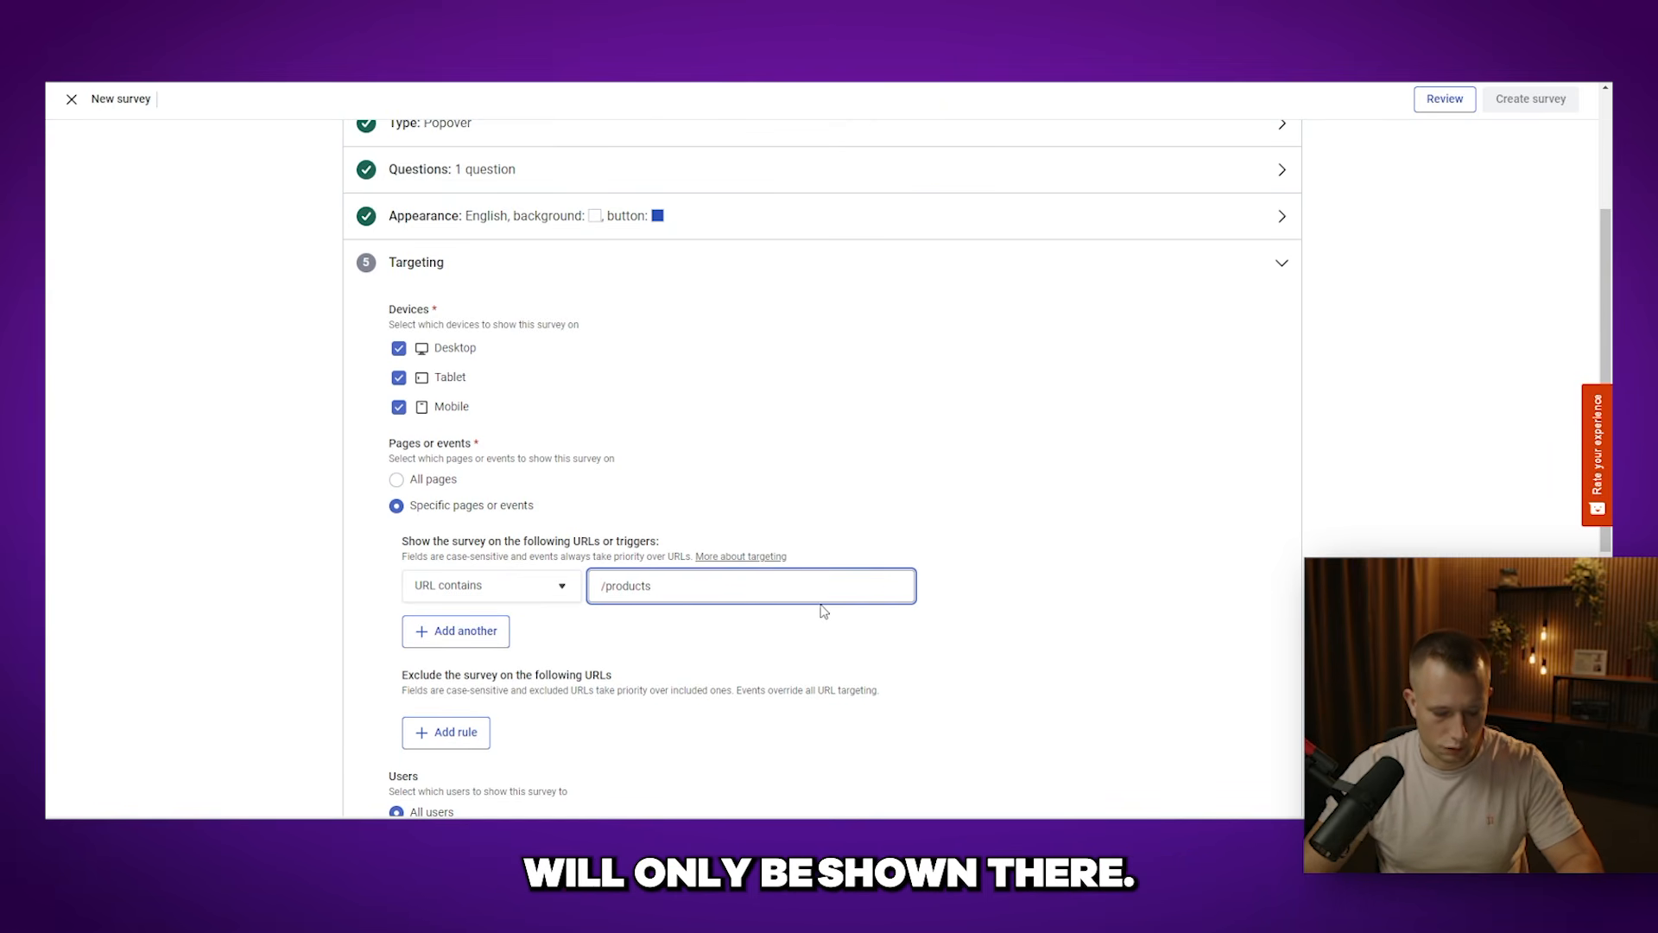
pyautogui.scroll(-2, 723, 657)
pyautogui.click(436, 468)
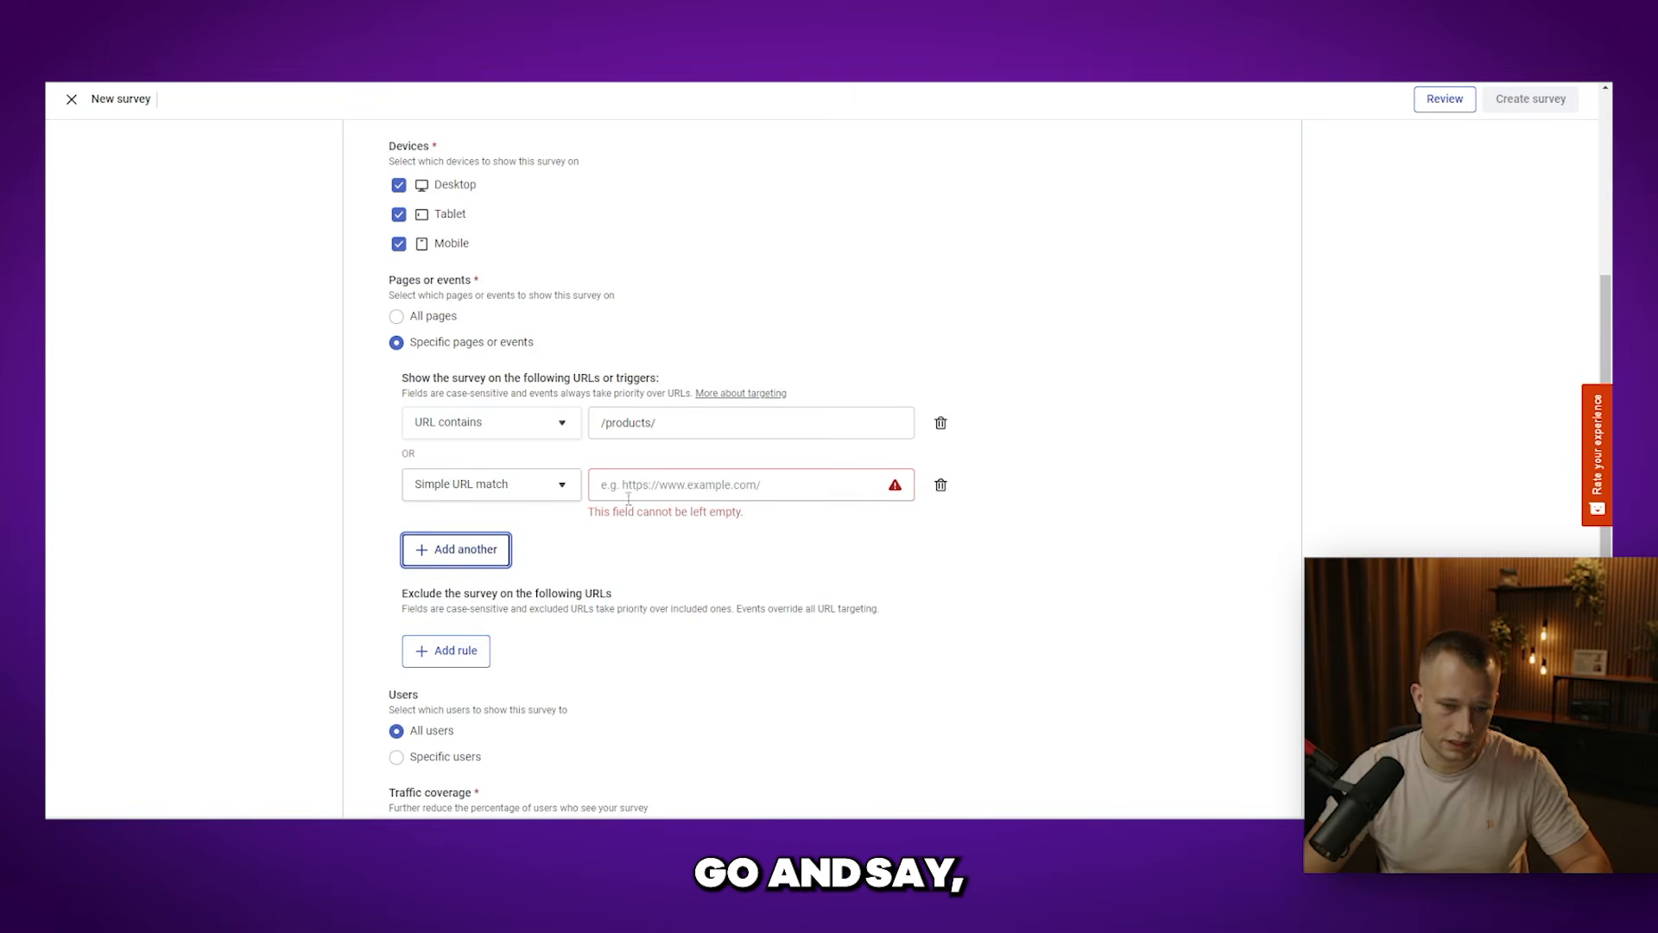
pyautogui.click(515, 498)
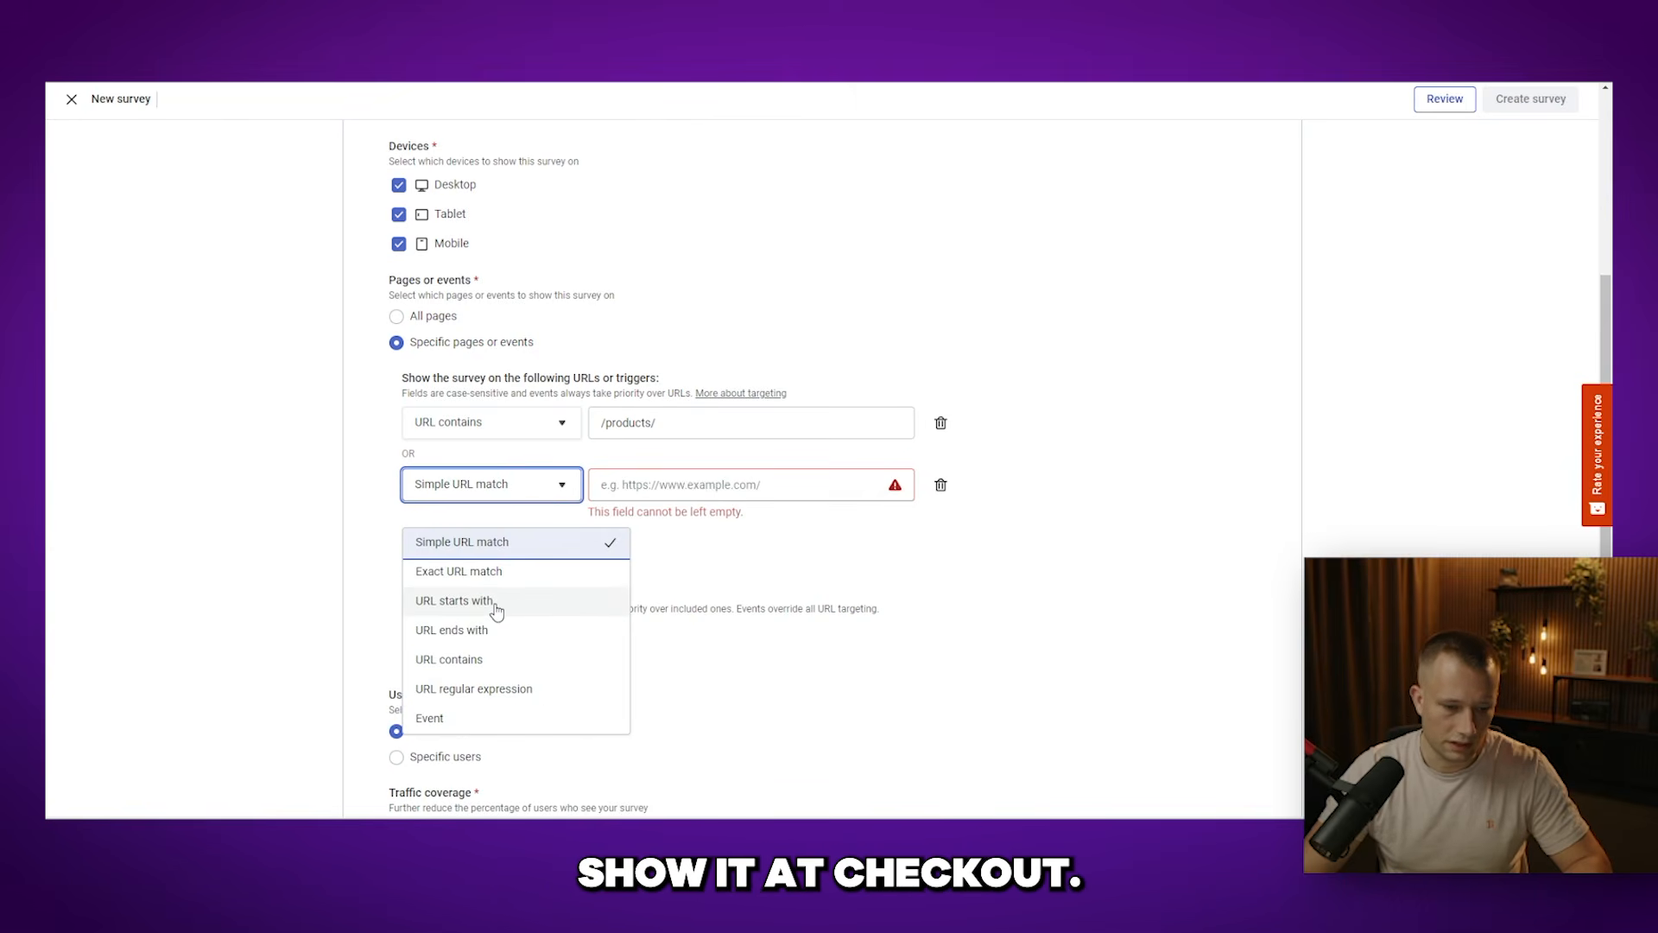
pyautogui.click(470, 659)
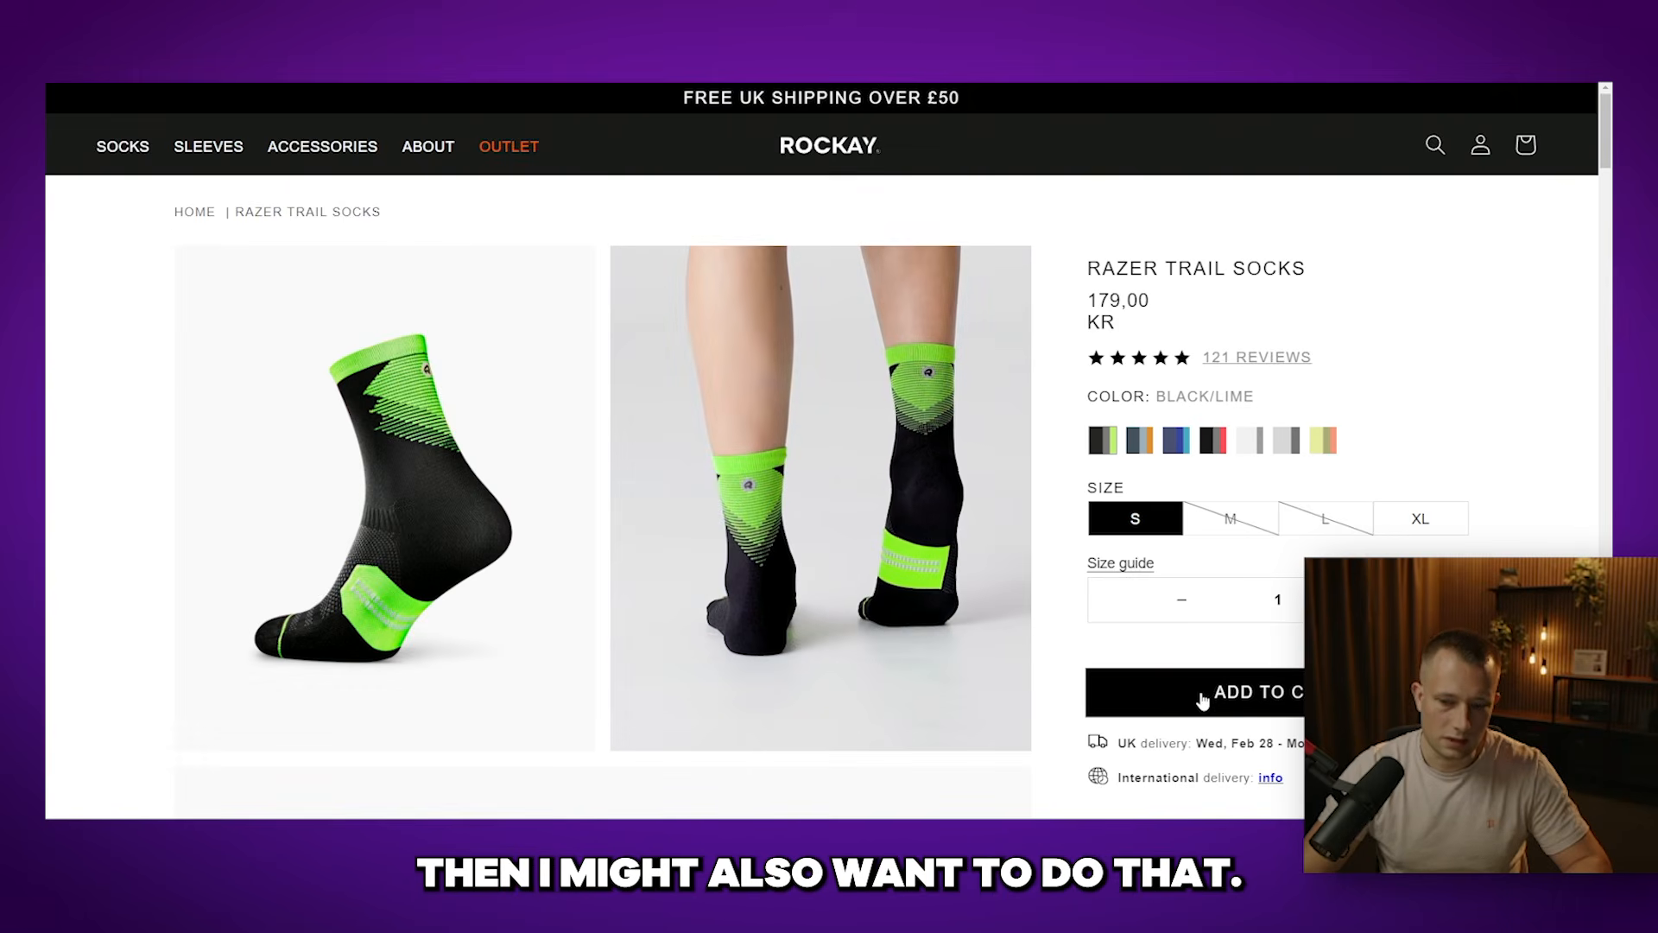
# Step: In the Rockay store, add the Razer Trail Socks in size S to the bag and proceed to checkout to examine its URL
pyautogui.click(1204, 688)
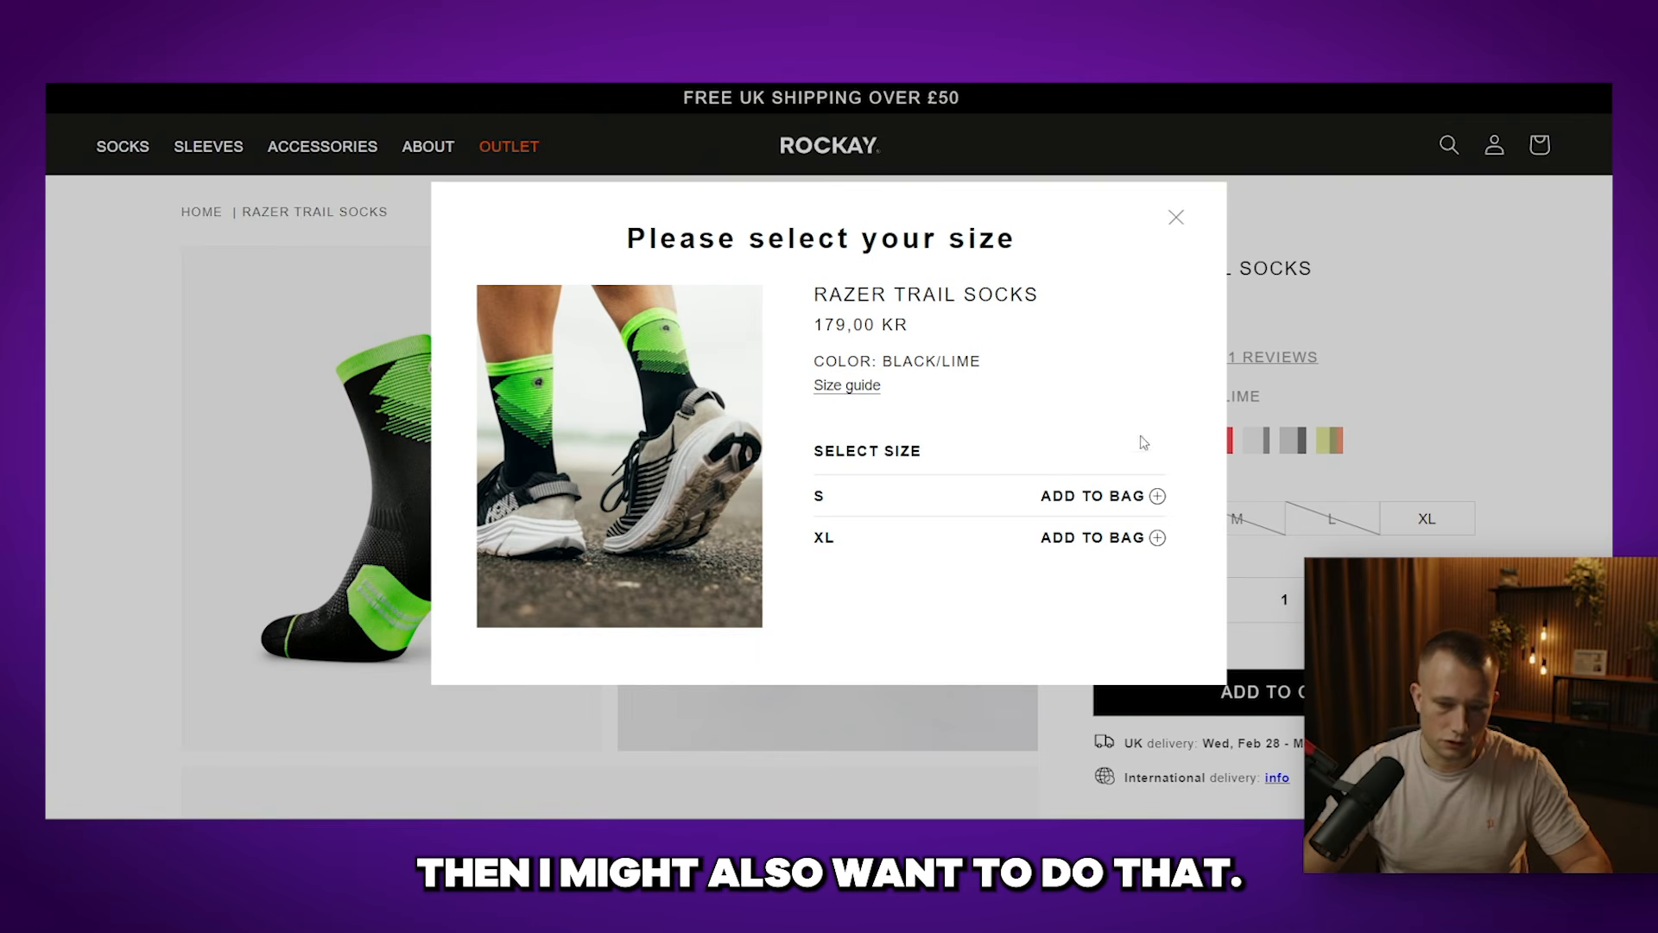
pyautogui.click(1121, 494)
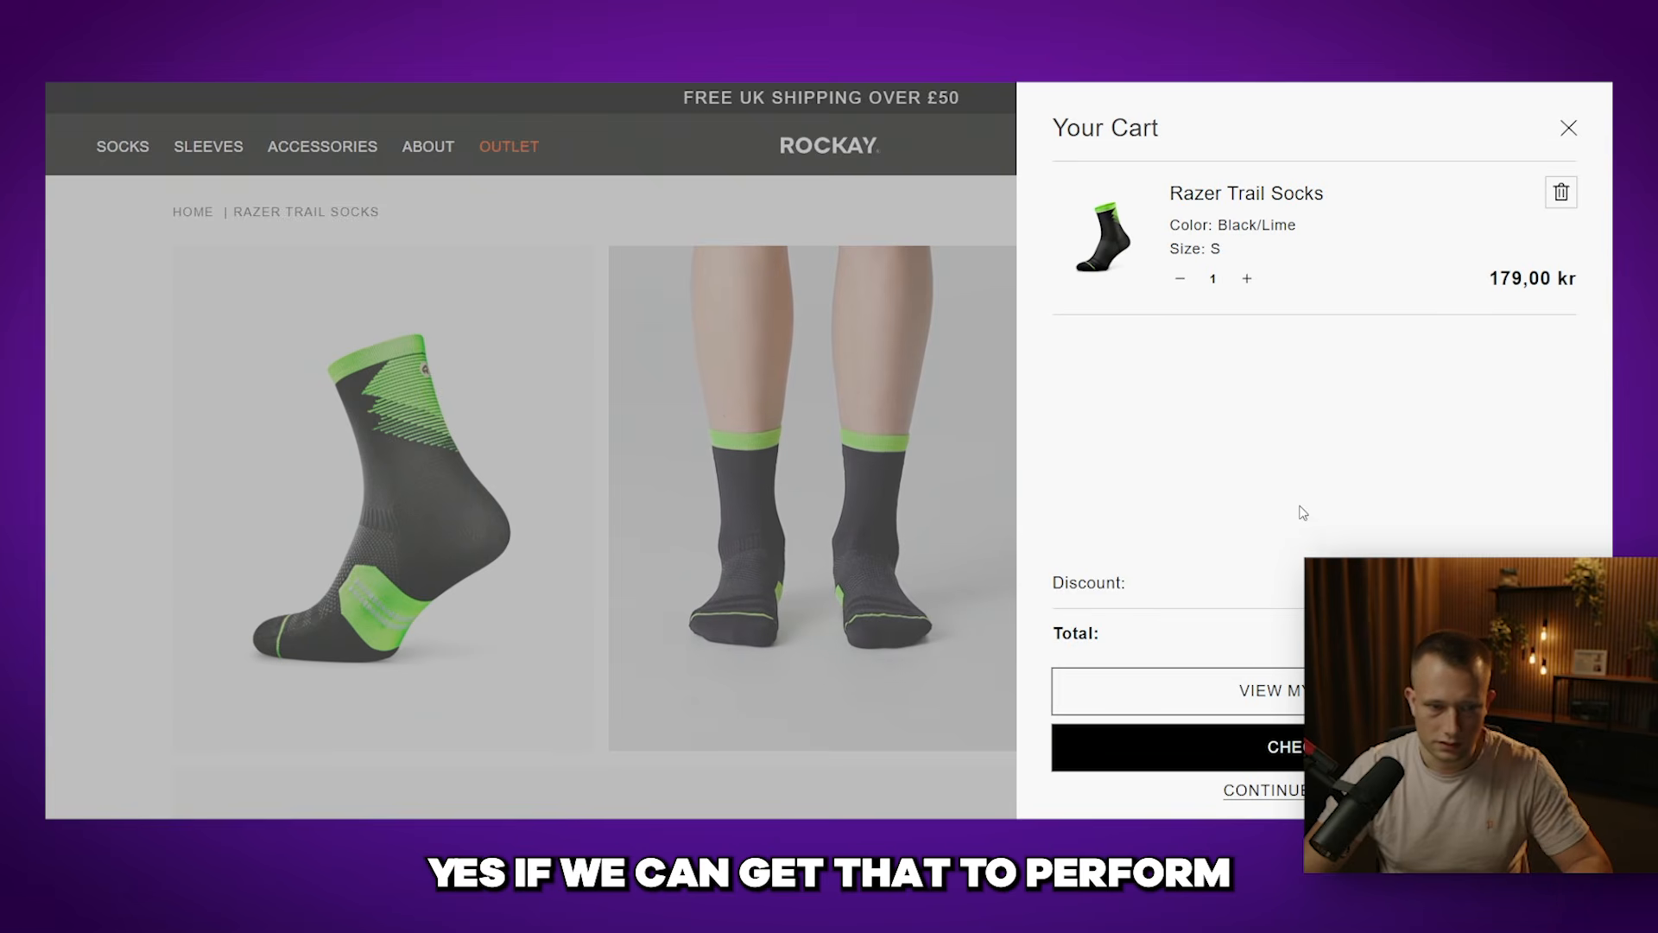
pyautogui.click(1221, 748)
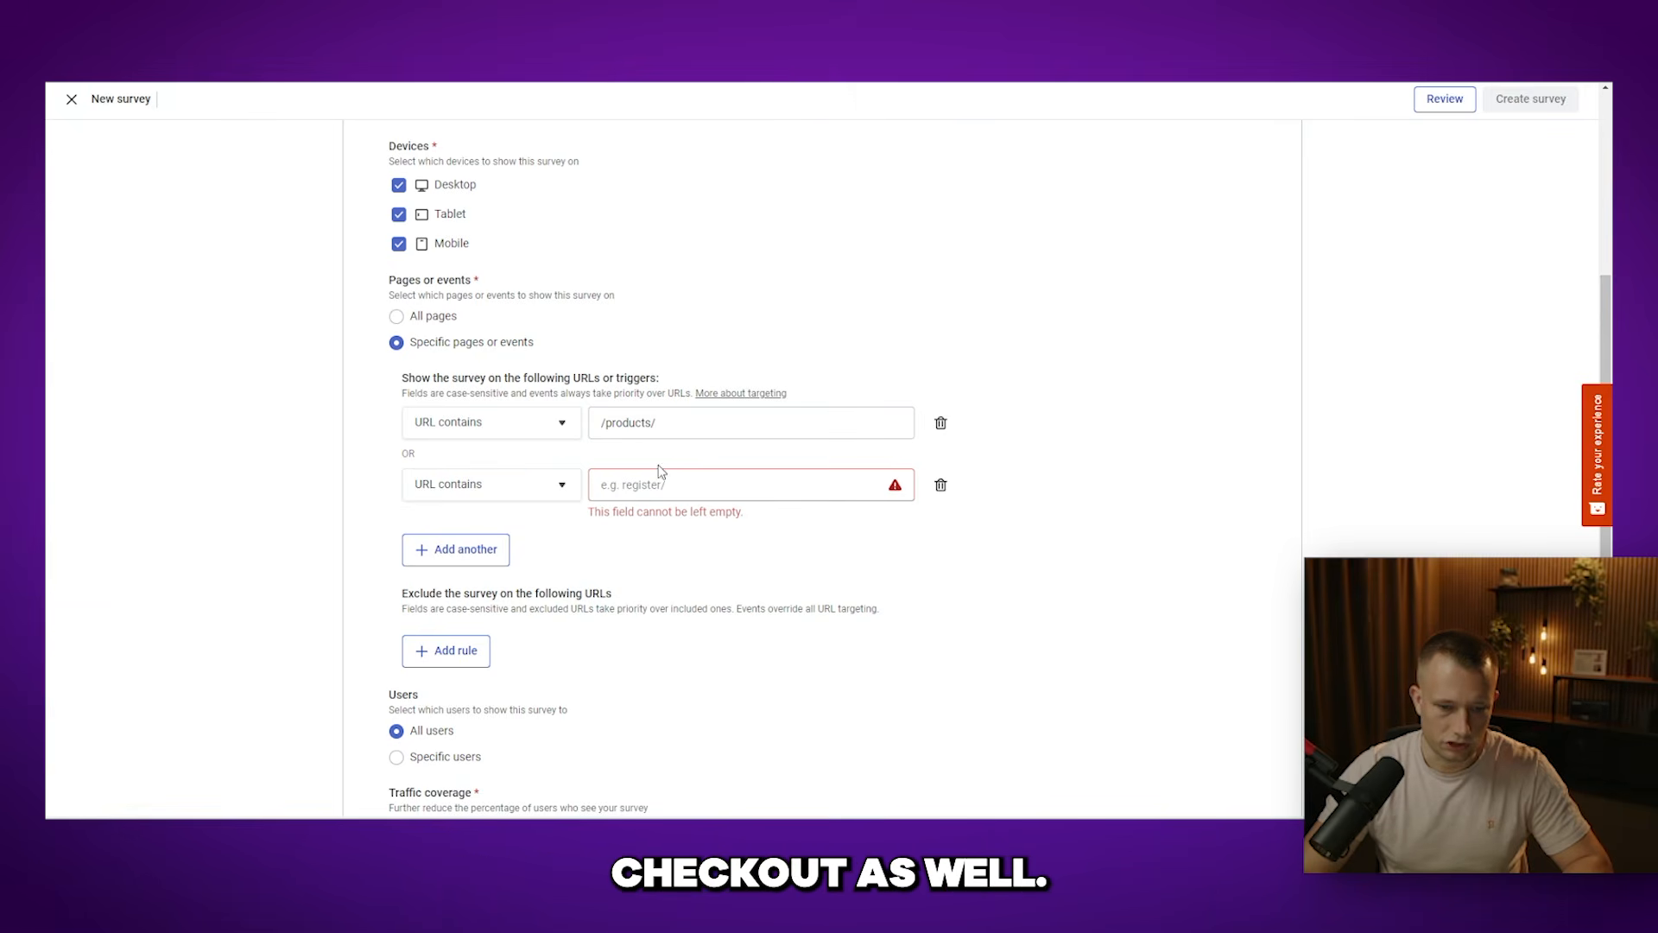
# Step: Back in Hotjar, set the second "URL contains" rule to "/checkouts/"
pyautogui.click(662, 483)
pyautogui.write('checkouts/')
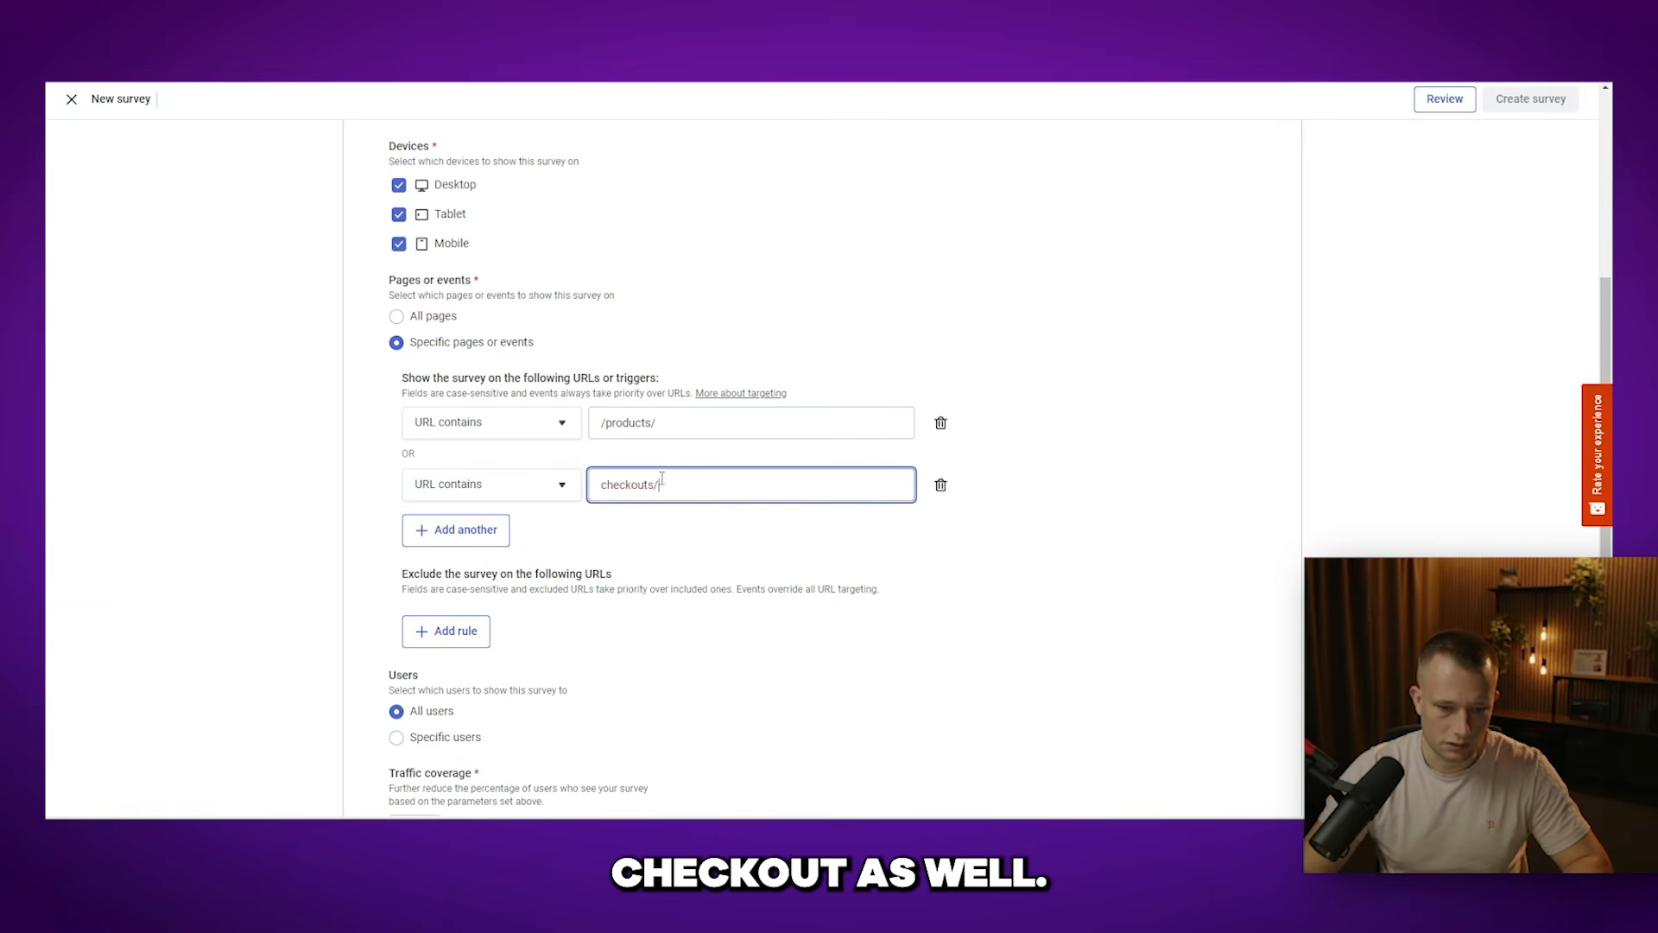
pyautogui.click(599, 484)
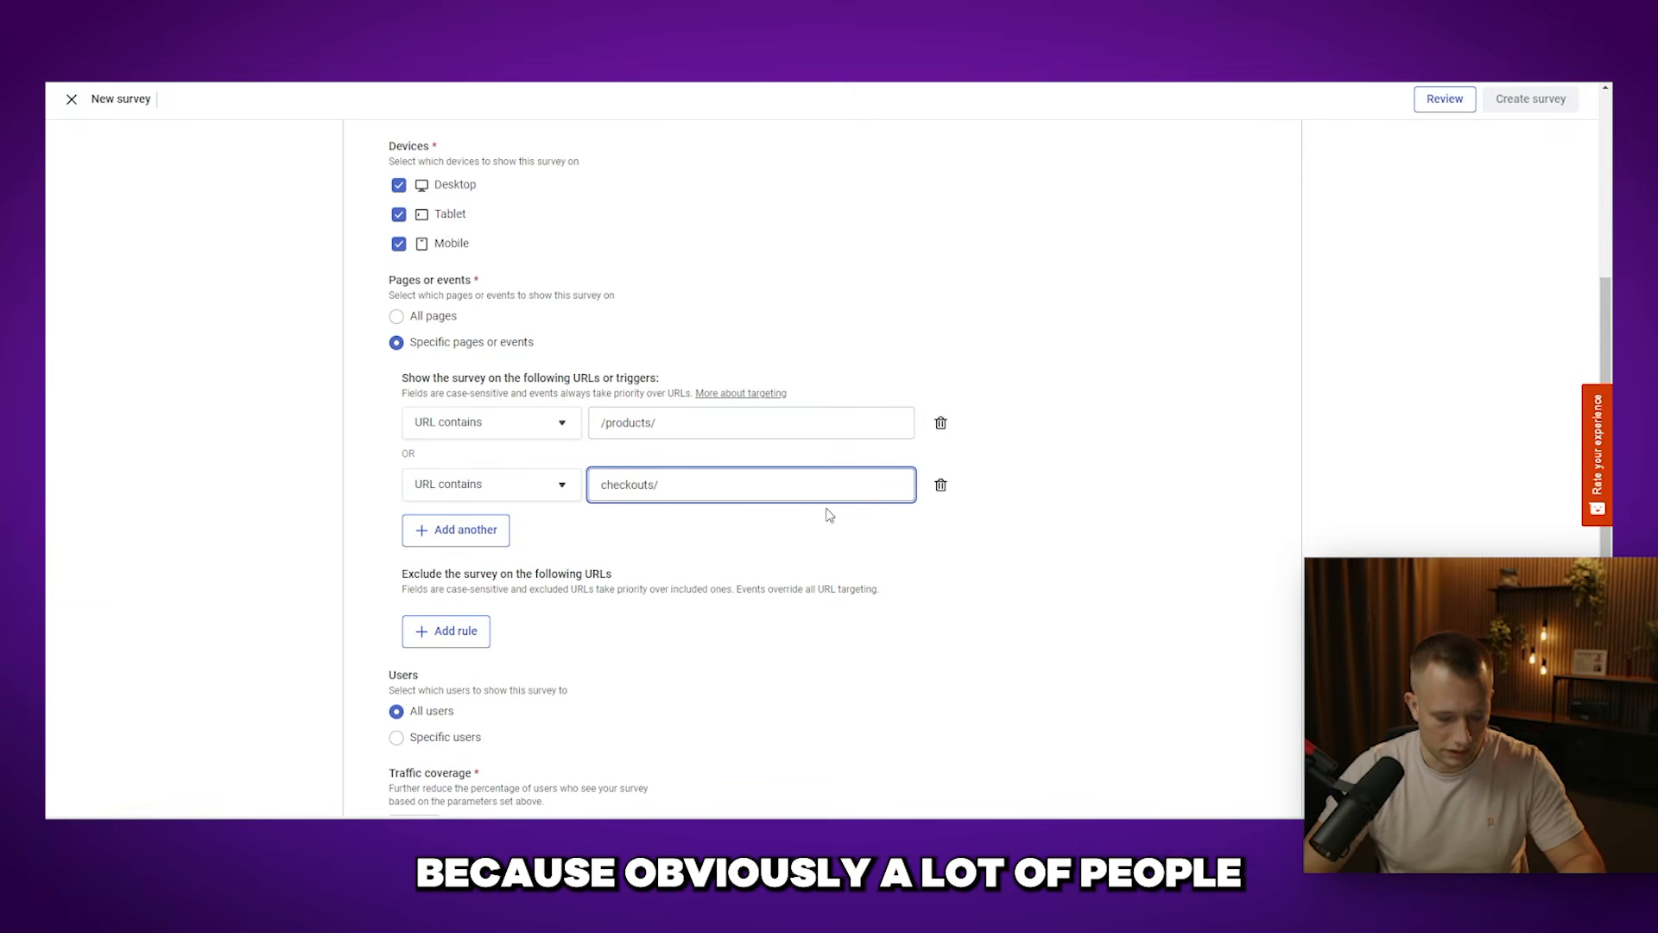
pyautogui.write('/')
pyautogui.click(887, 633)
pyautogui.scroll(-1, 820, 605)
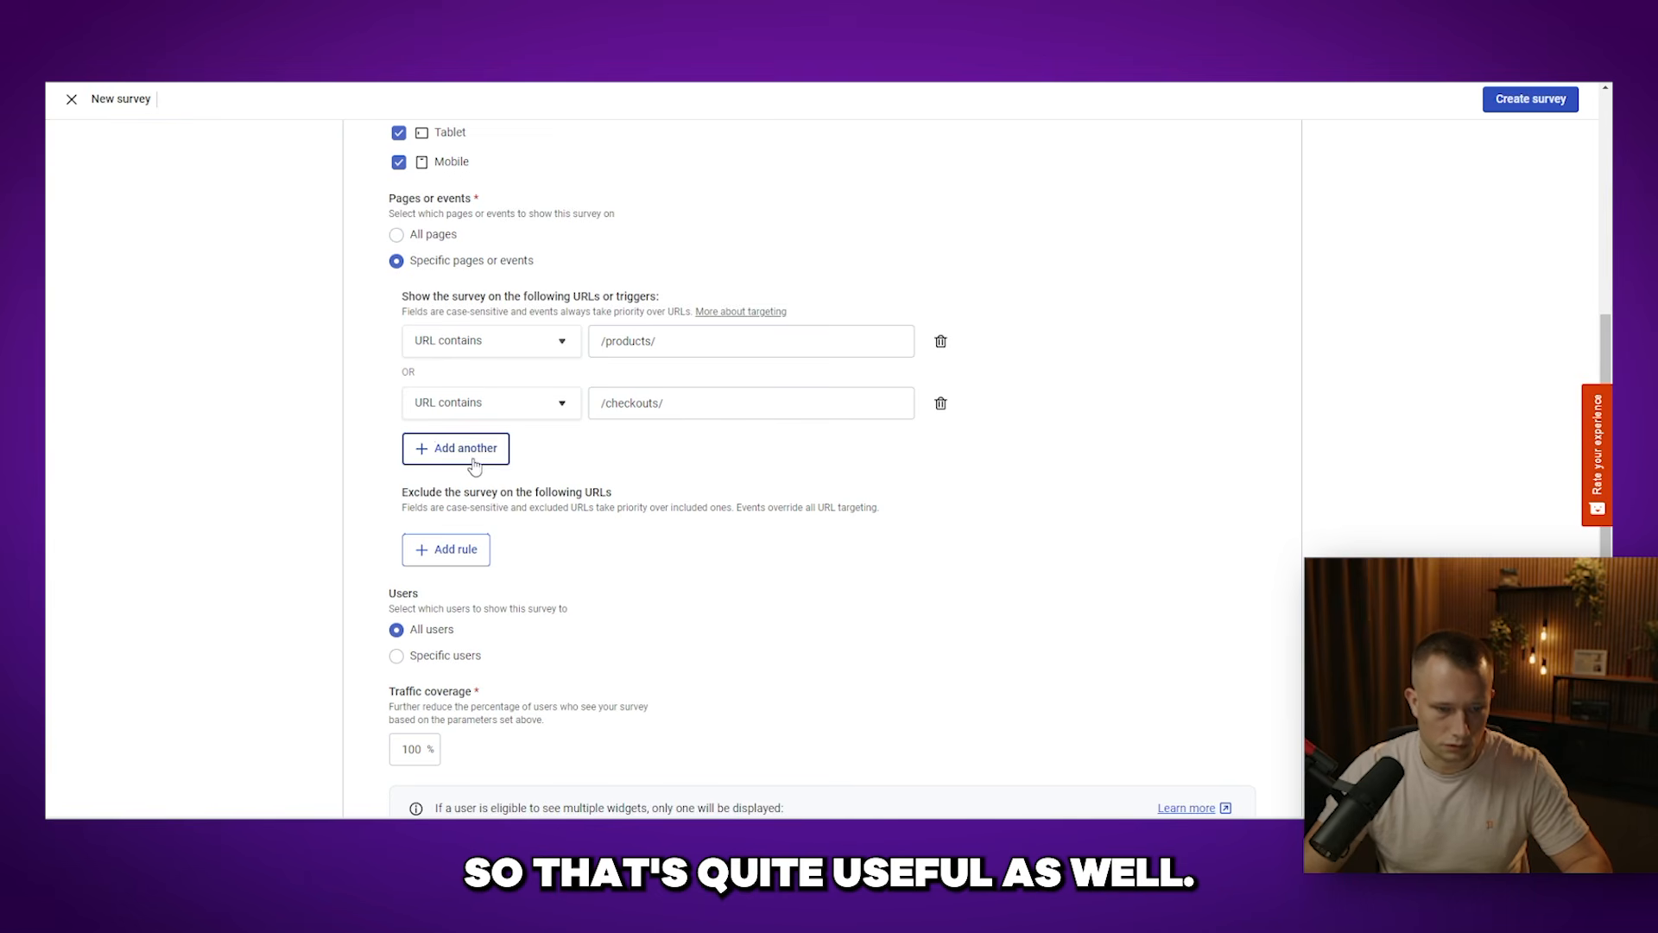
# Step: Set the survey's traffic coverage to 30%
pyautogui.scroll(-1, 585, 468)
pyautogui.scroll(-2, 483, 535)
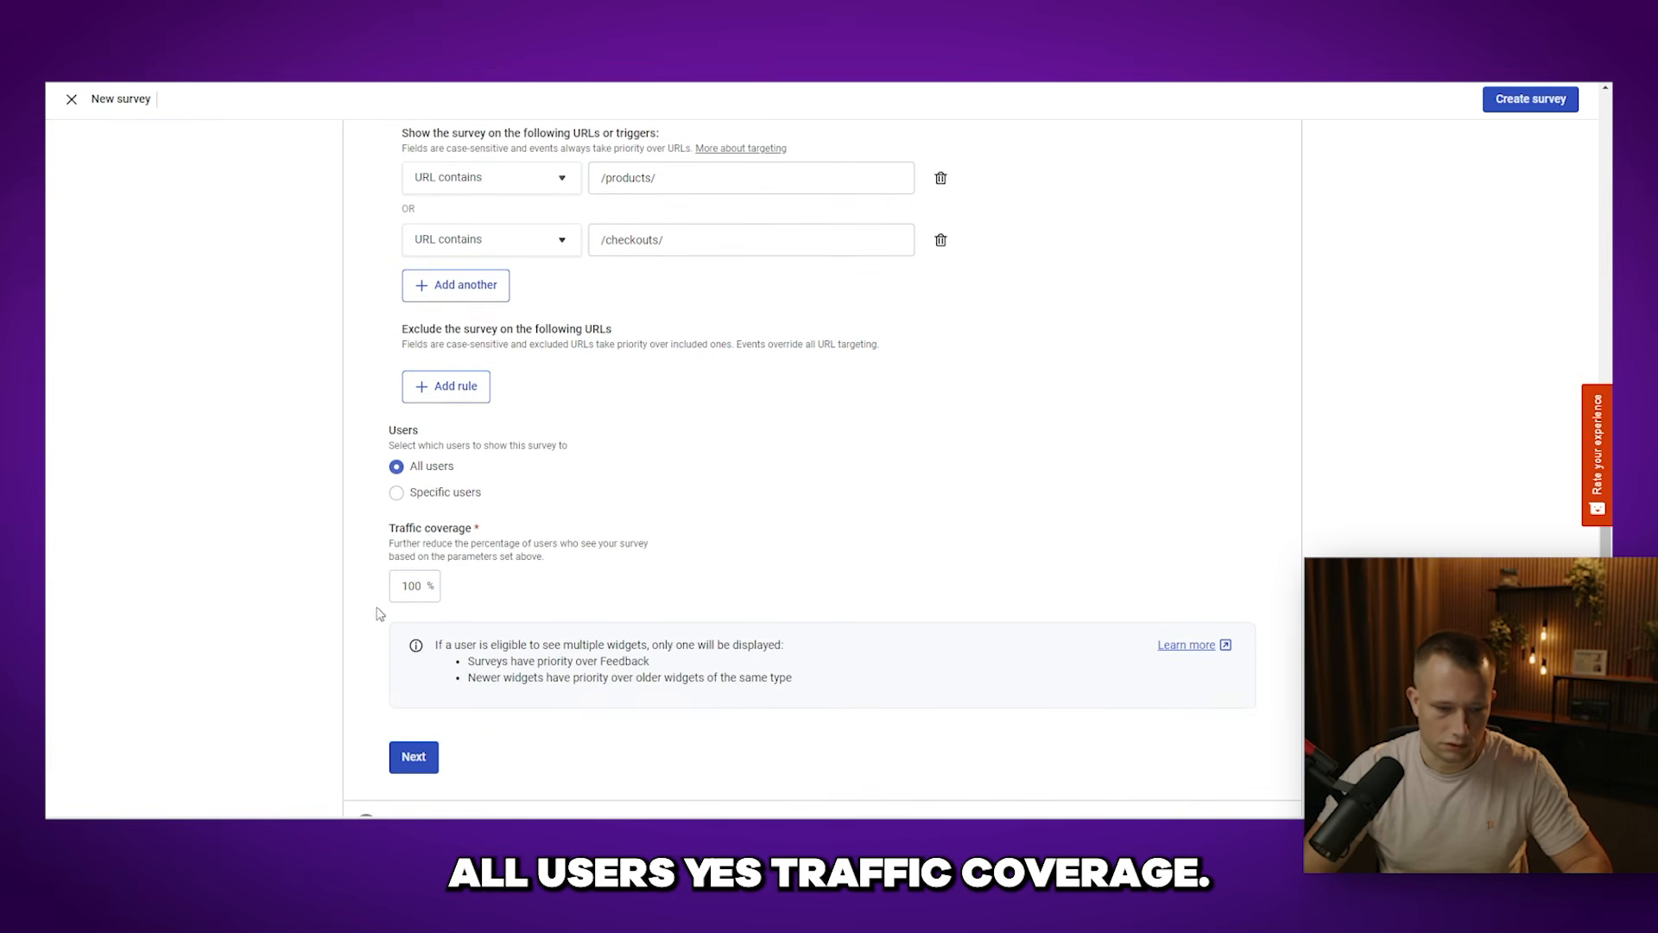
pyautogui.rightClick(412, 589)
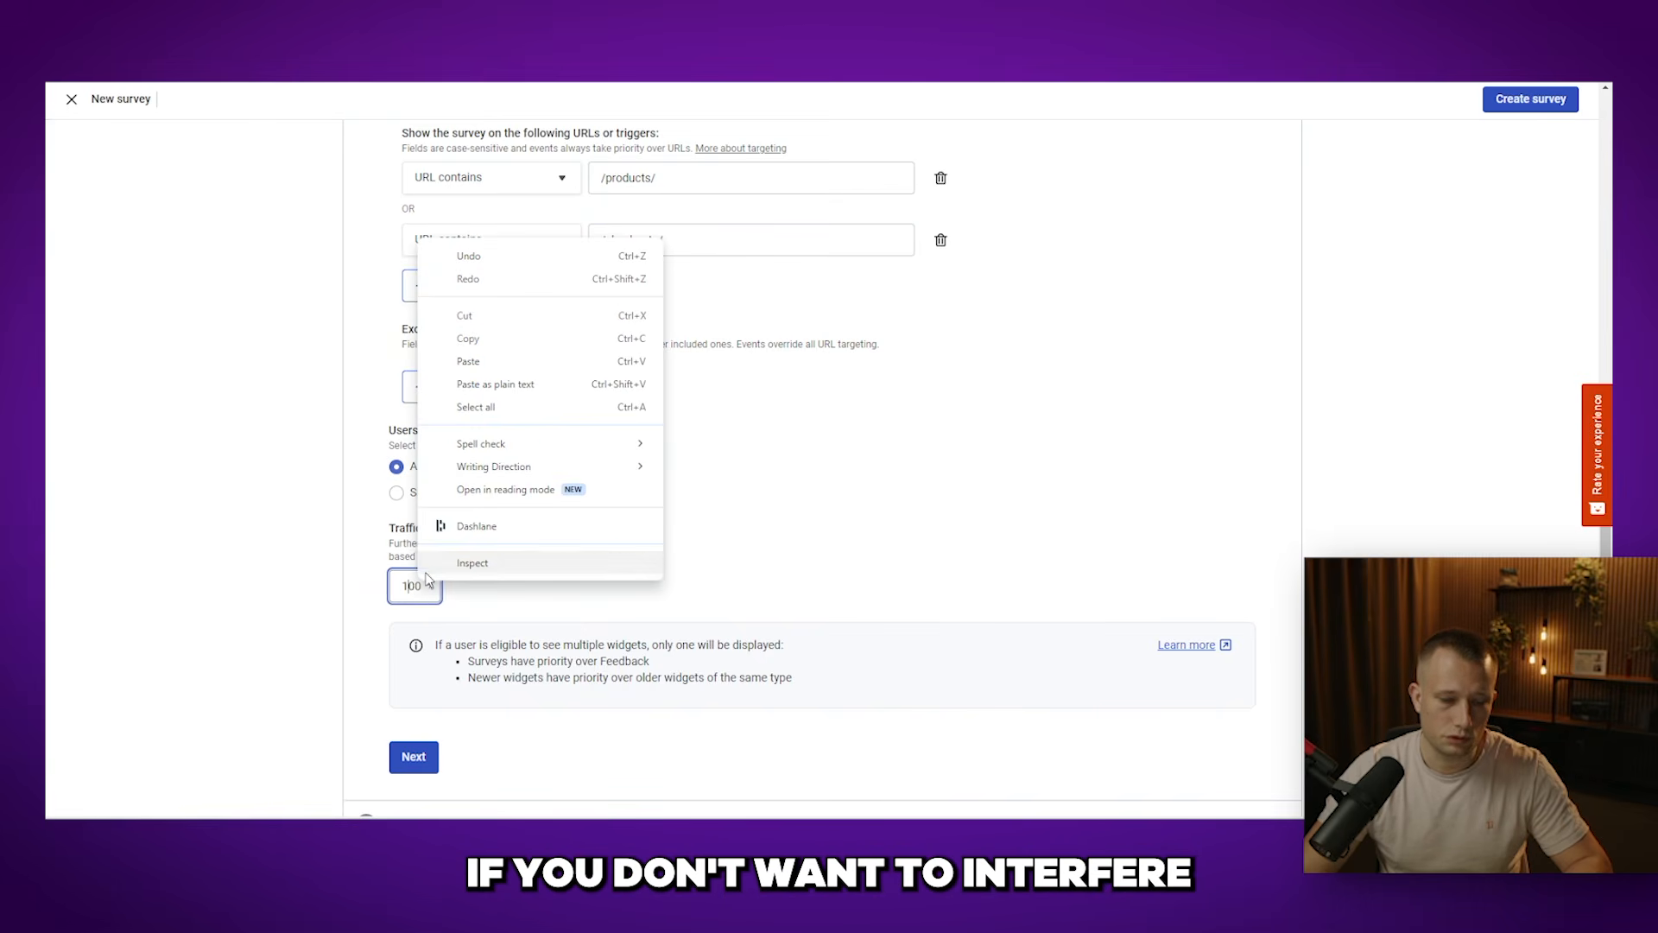
pyautogui.click(638, 605)
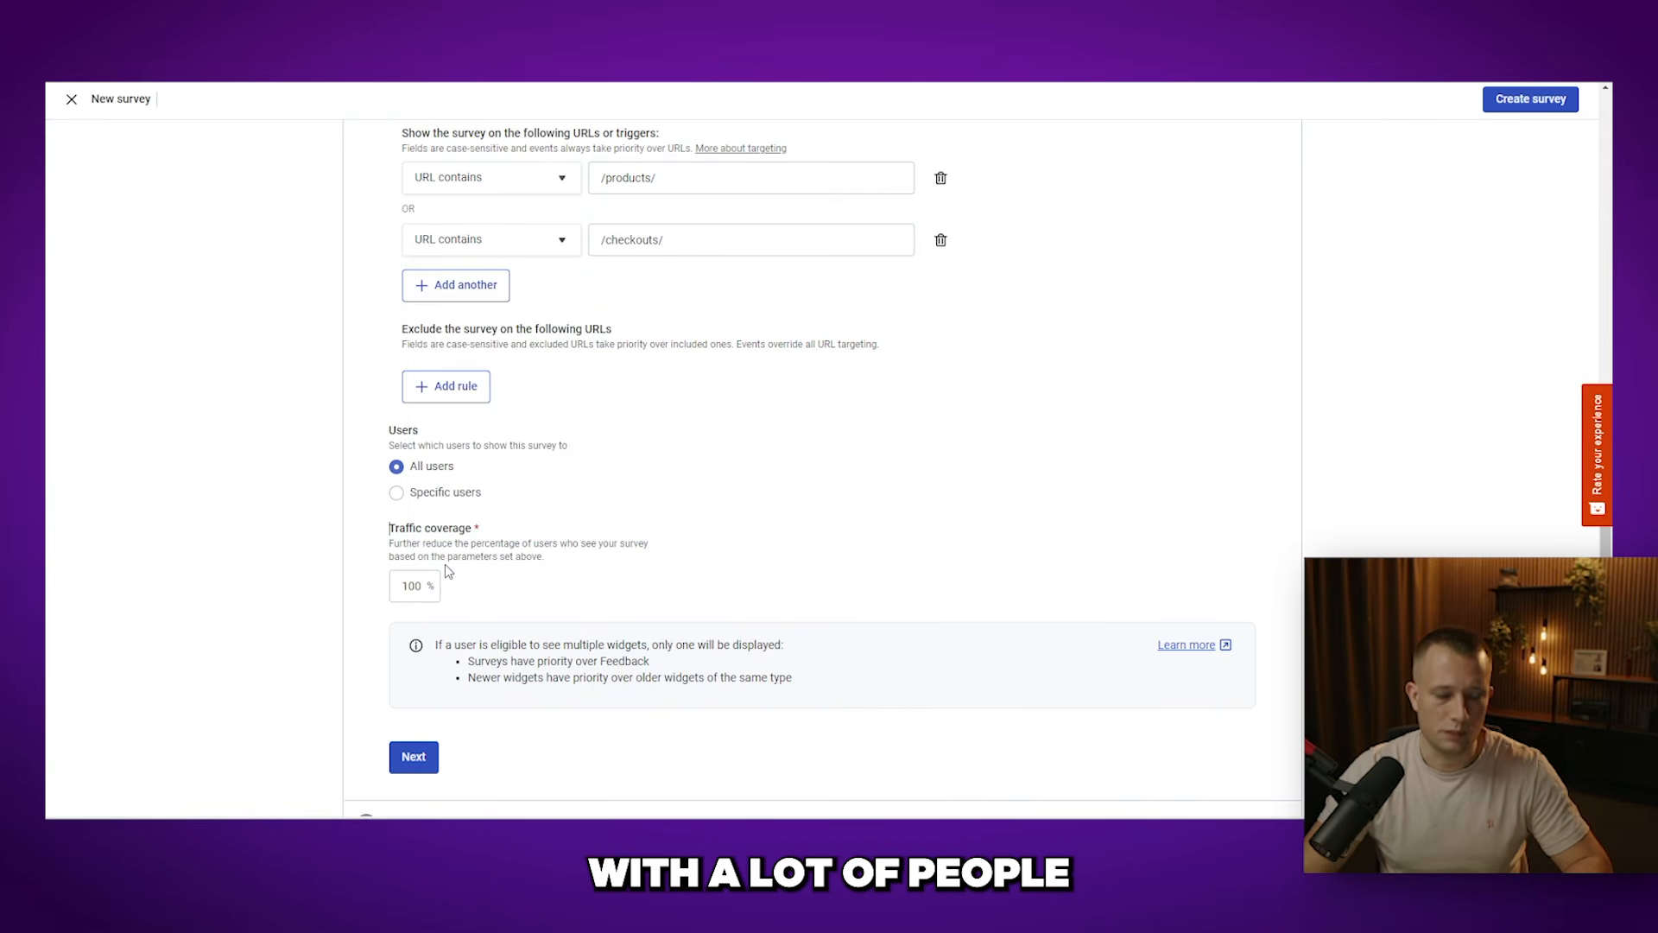
pyautogui.doubleClick(409, 581)
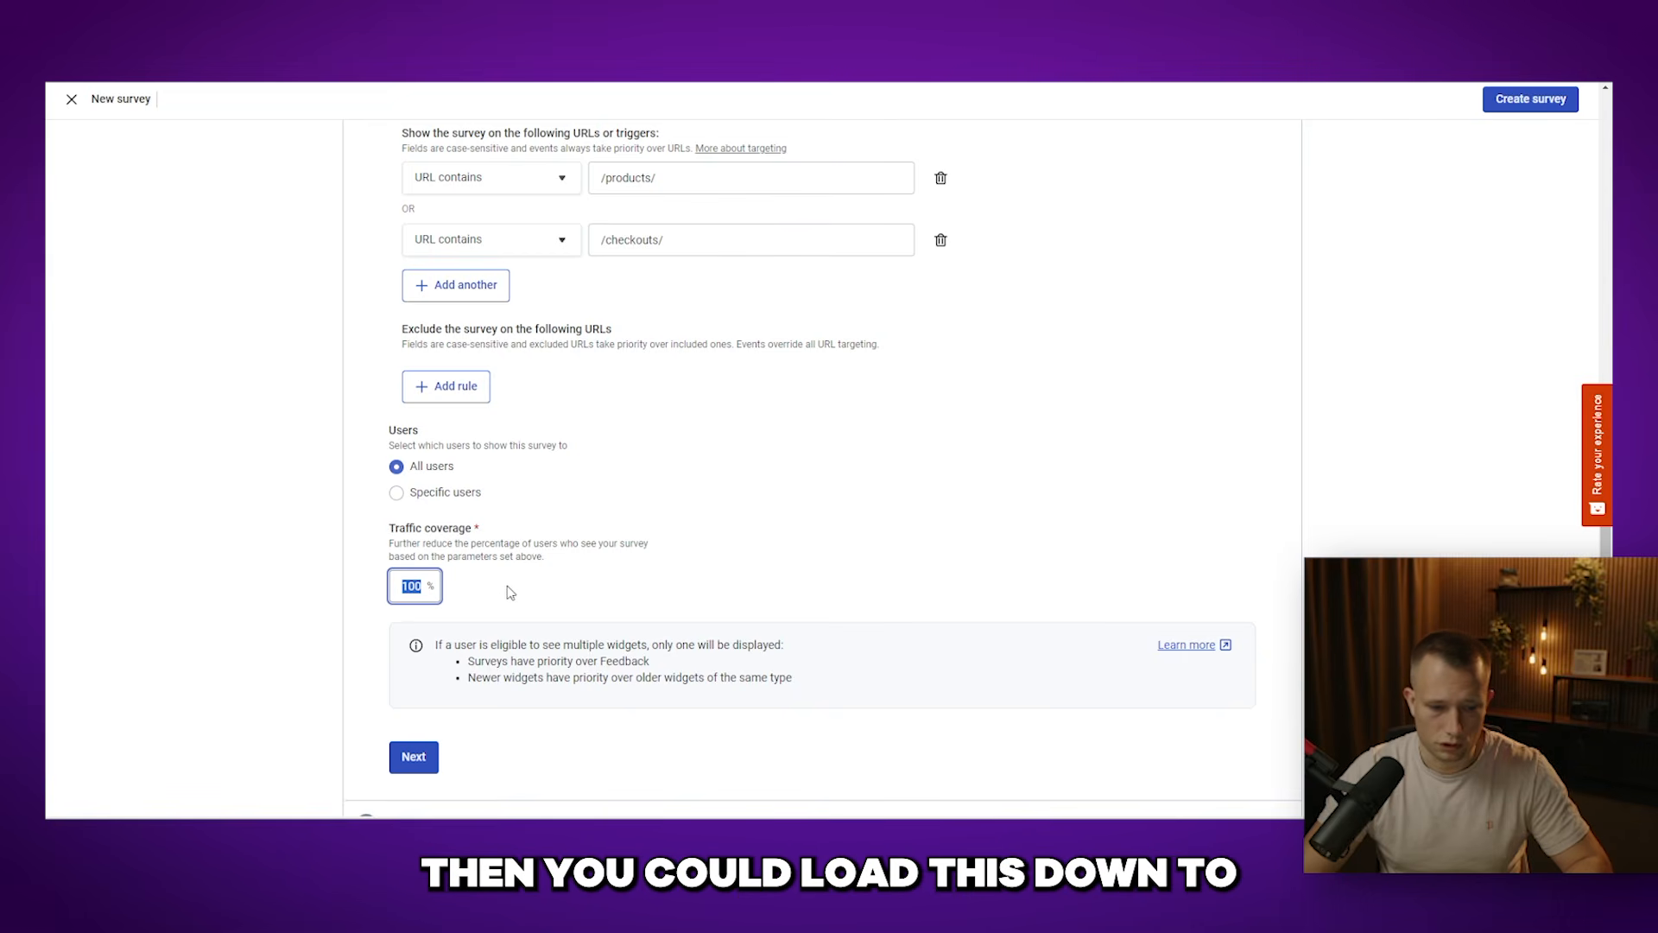
pyautogui.write('3')
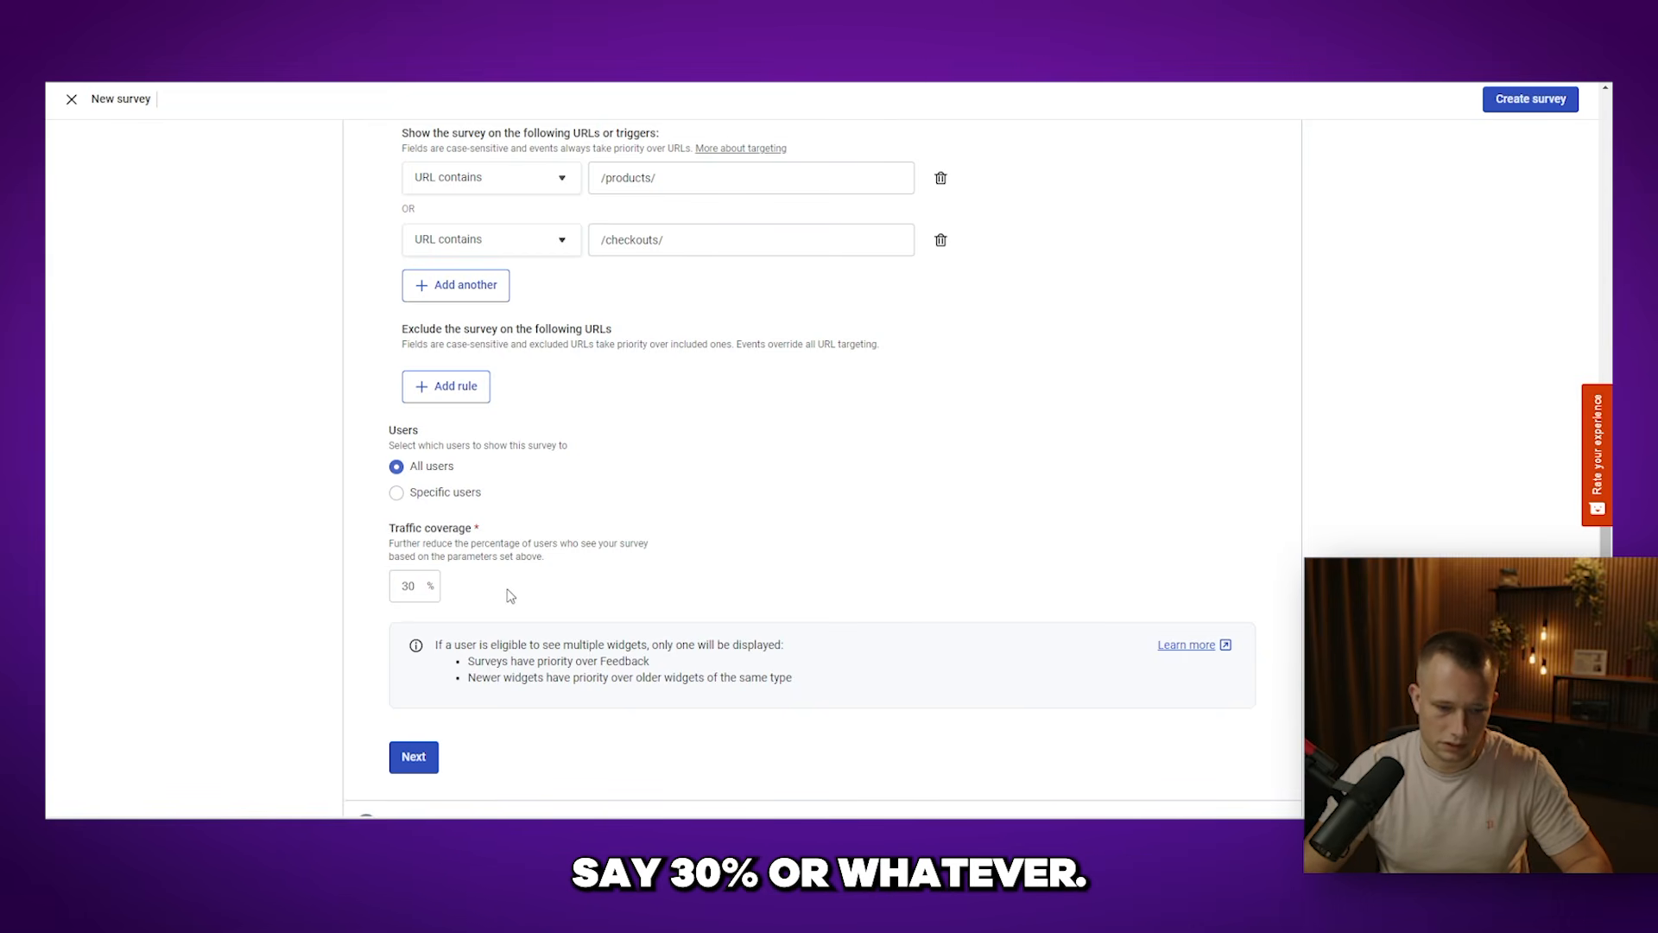
pyautogui.write('0')
# Step: Set the survey's traffic coverage to 100%
pyautogui.doubleClick(391, 585)
pyautogui.write('10')
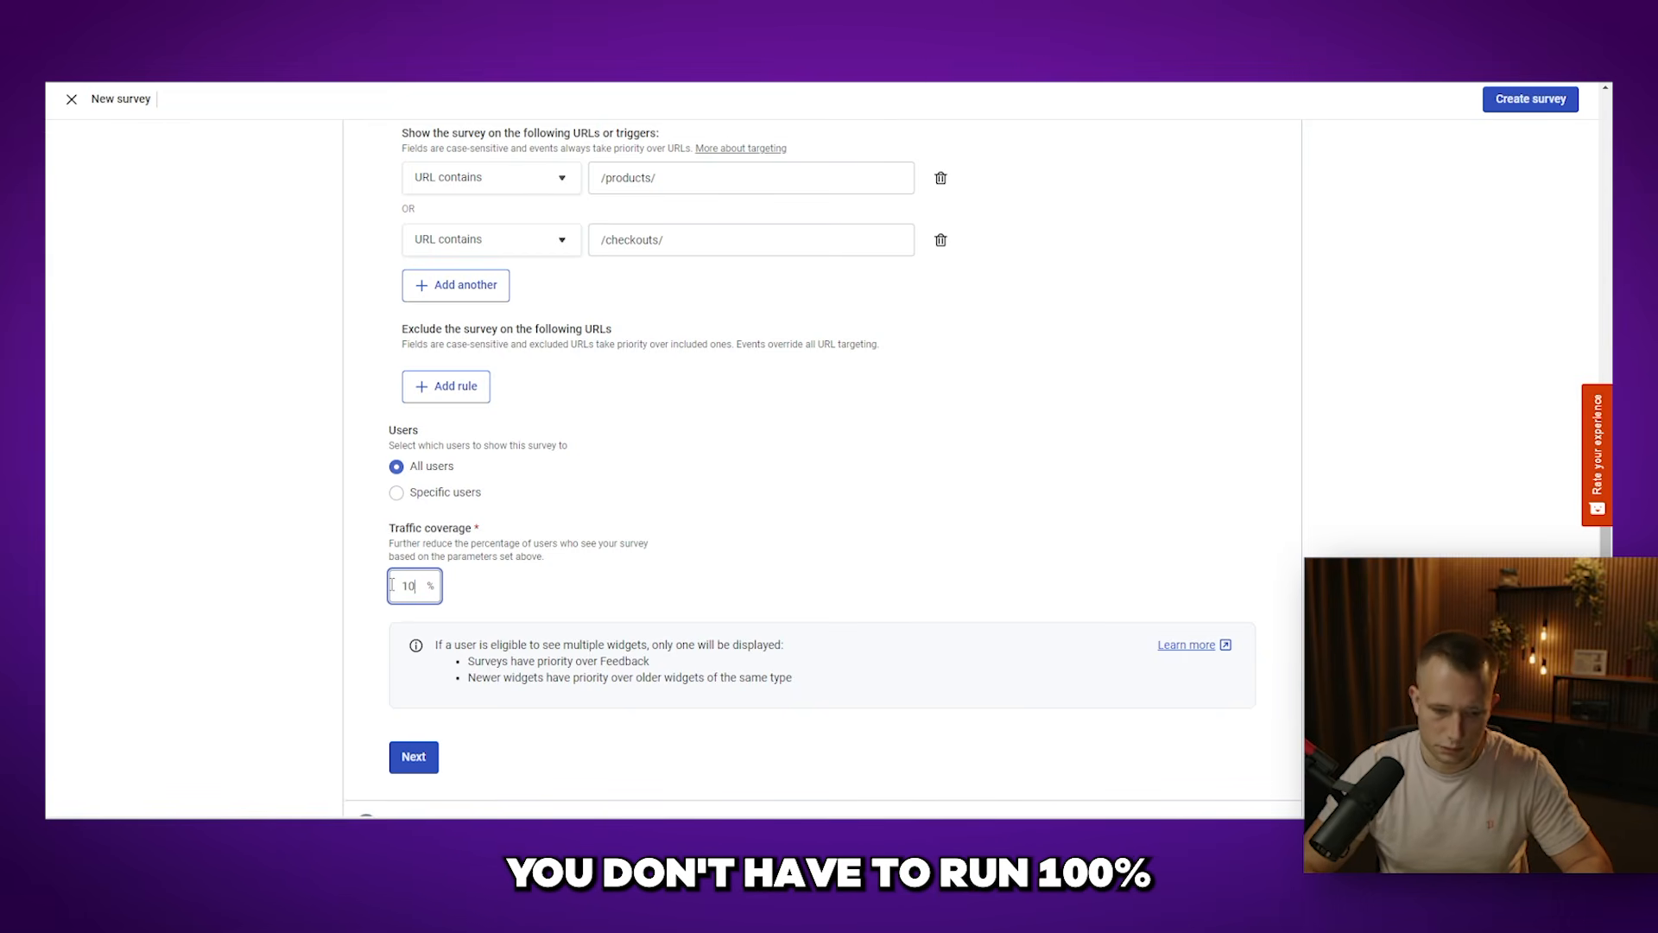
pyautogui.write('0')
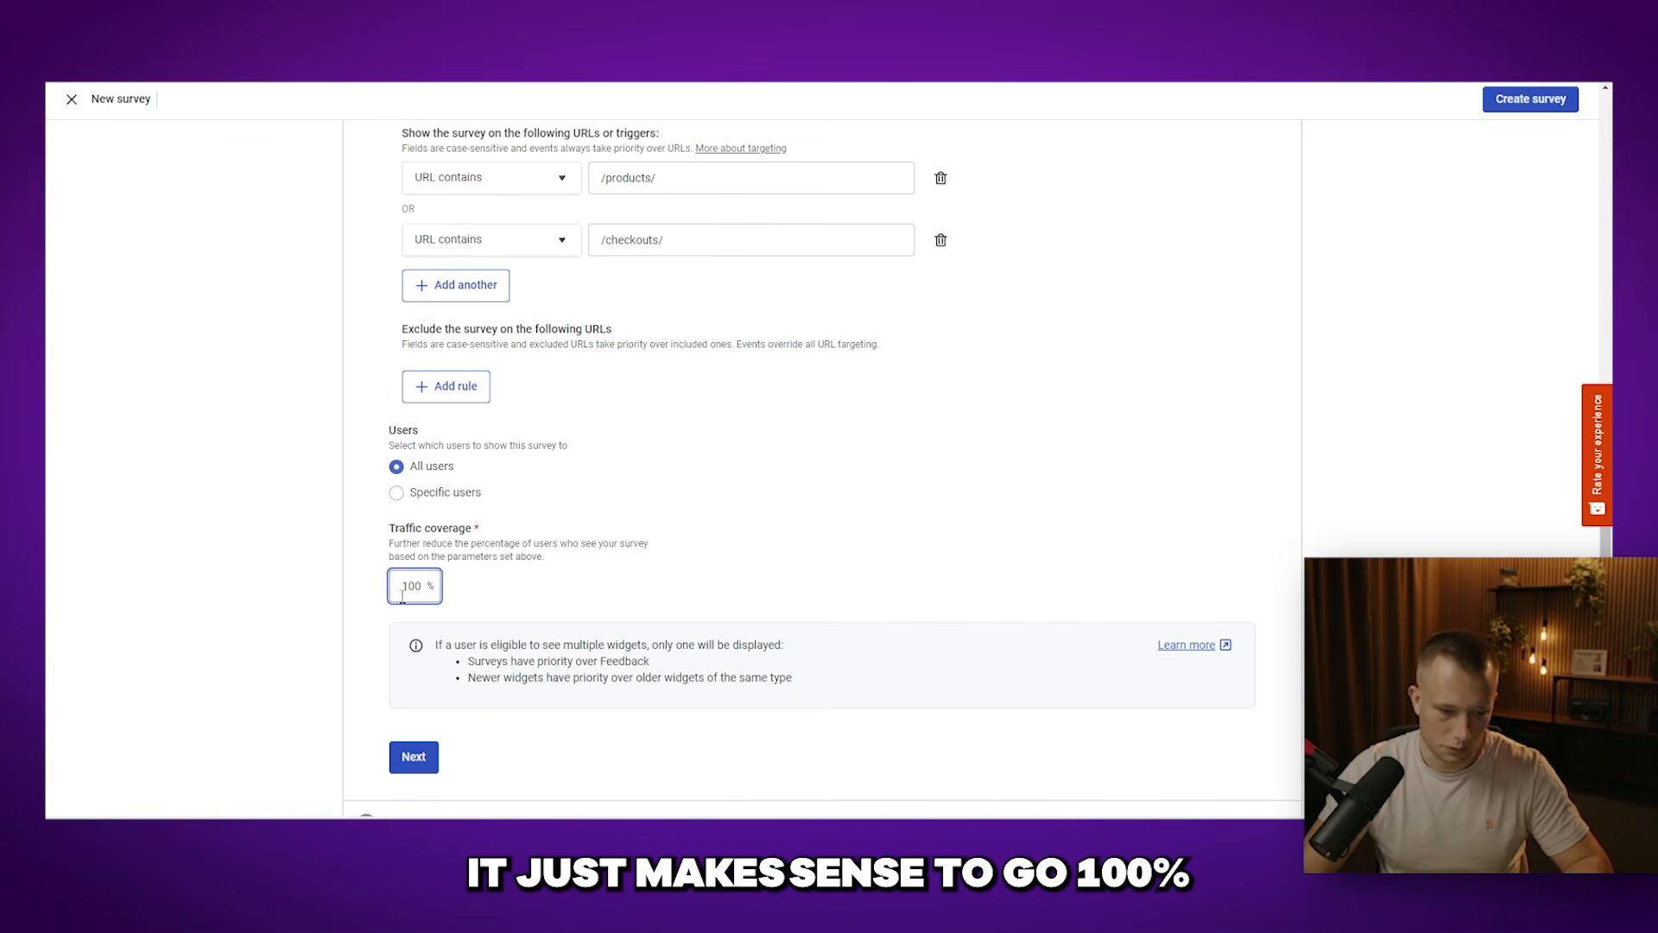
pyautogui.click(556, 587)
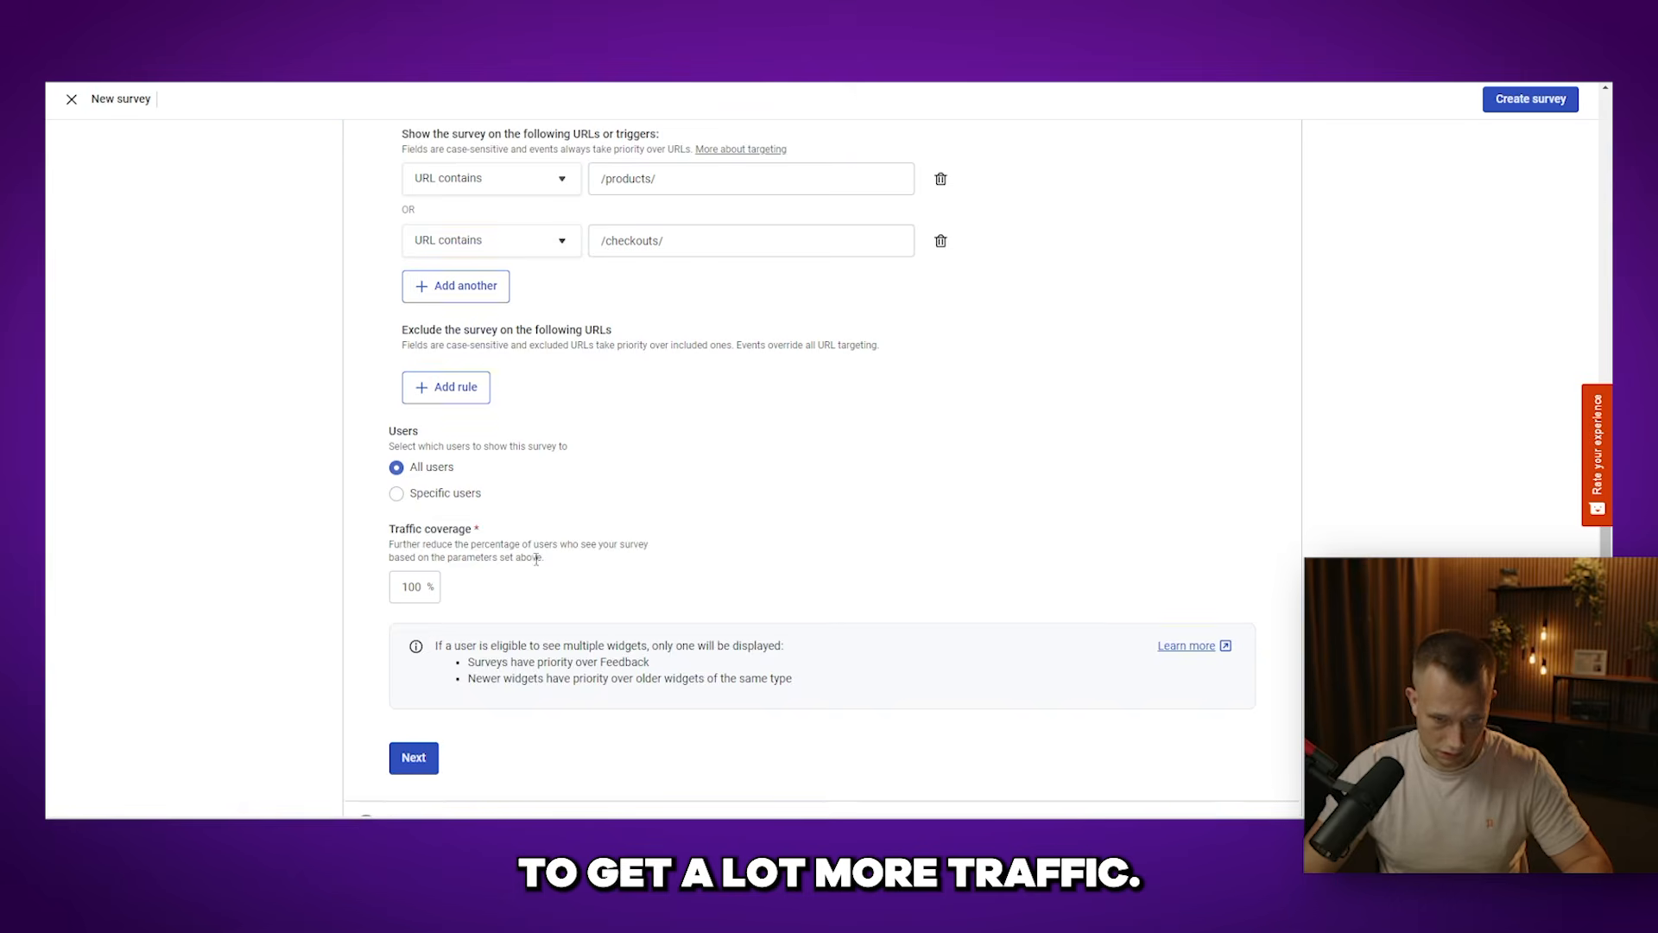
# Step: Review the survey's targeting rules and user settings, and continue to the Behavior settings
pyautogui.scroll(5, 544, 570)
pyautogui.scroll(-5, 557, 535)
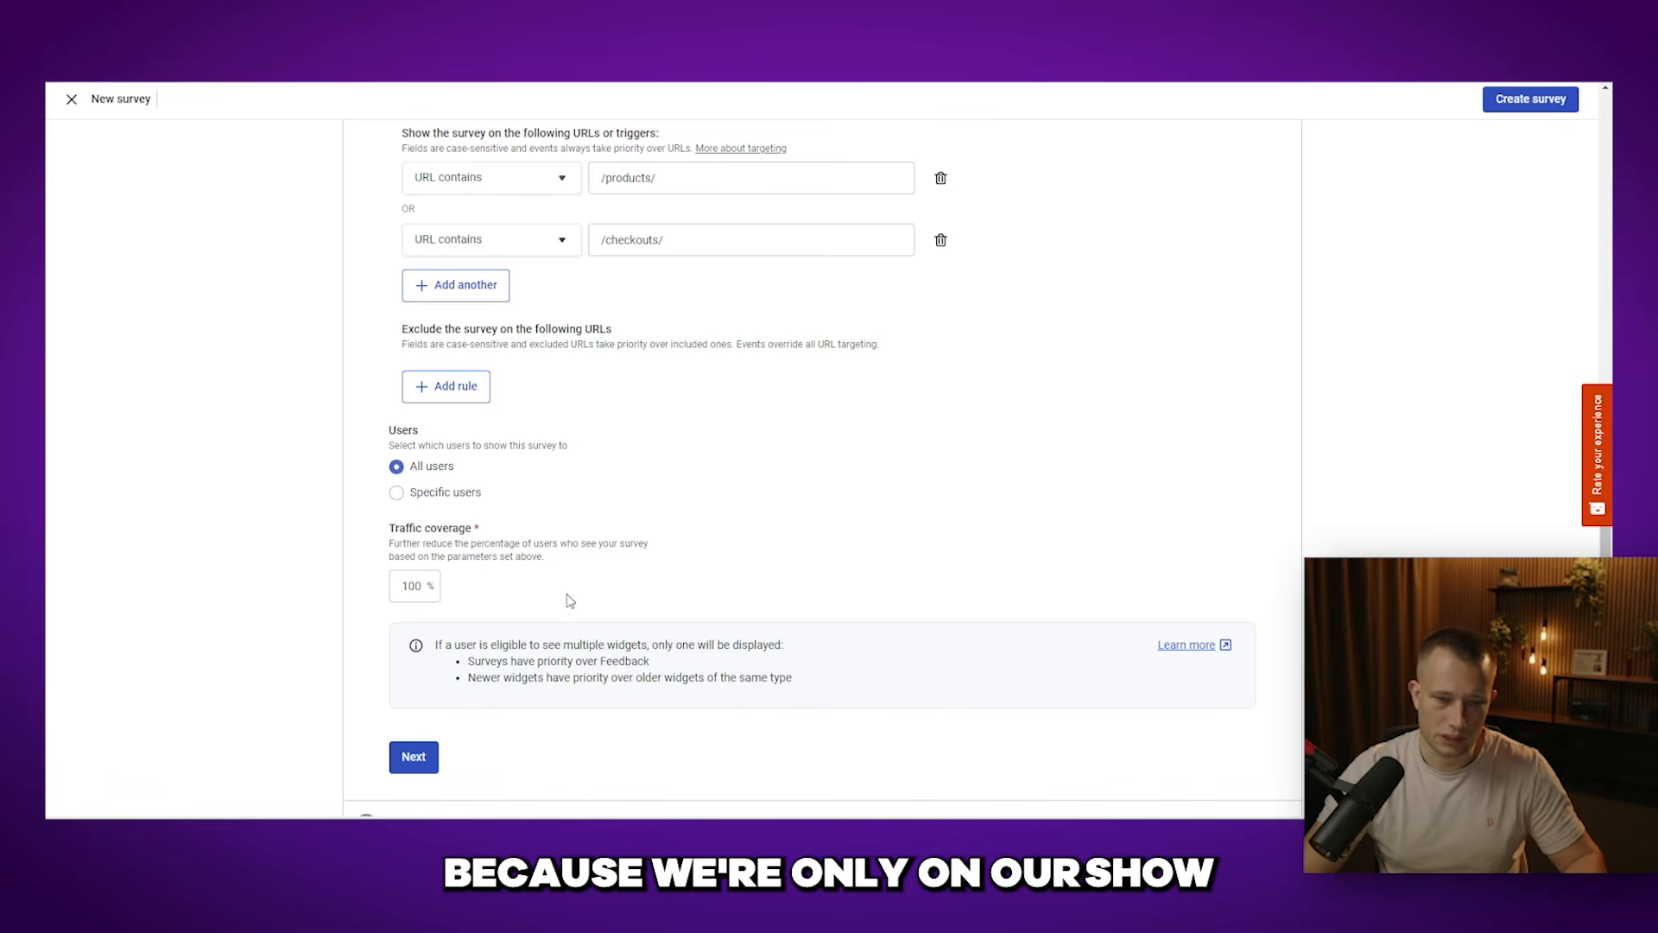
pyautogui.scroll(1, 565, 585)
pyautogui.scroll(3, 563, 581)
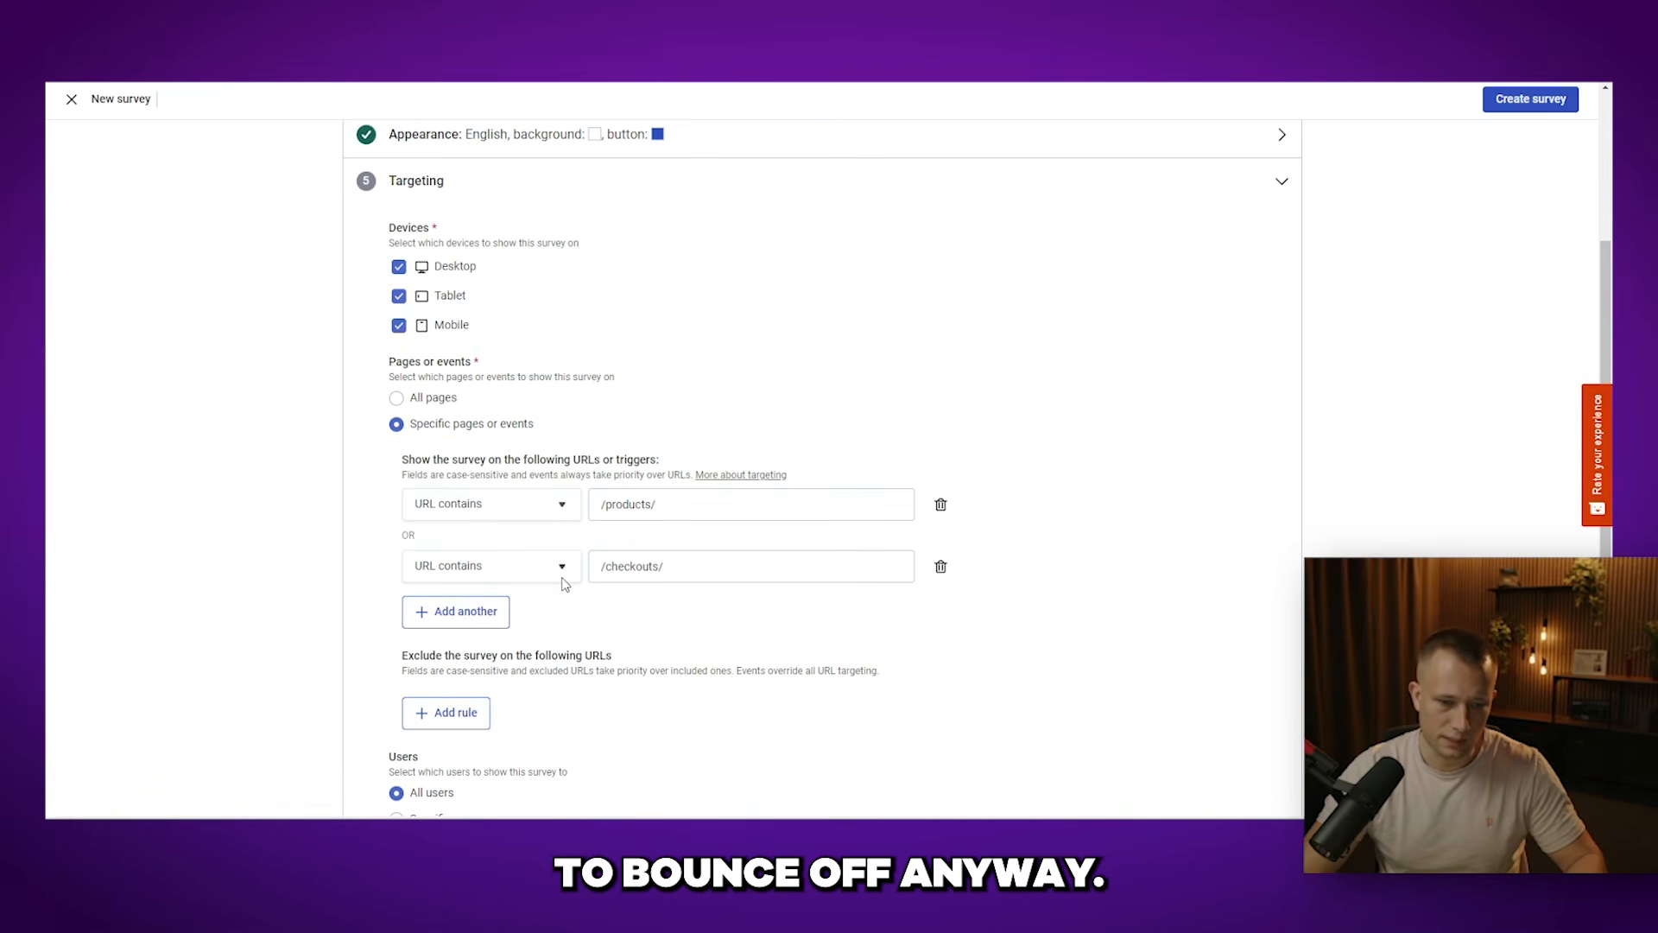
pyautogui.scroll(-3, 562, 582)
pyautogui.scroll(-3, 579, 562)
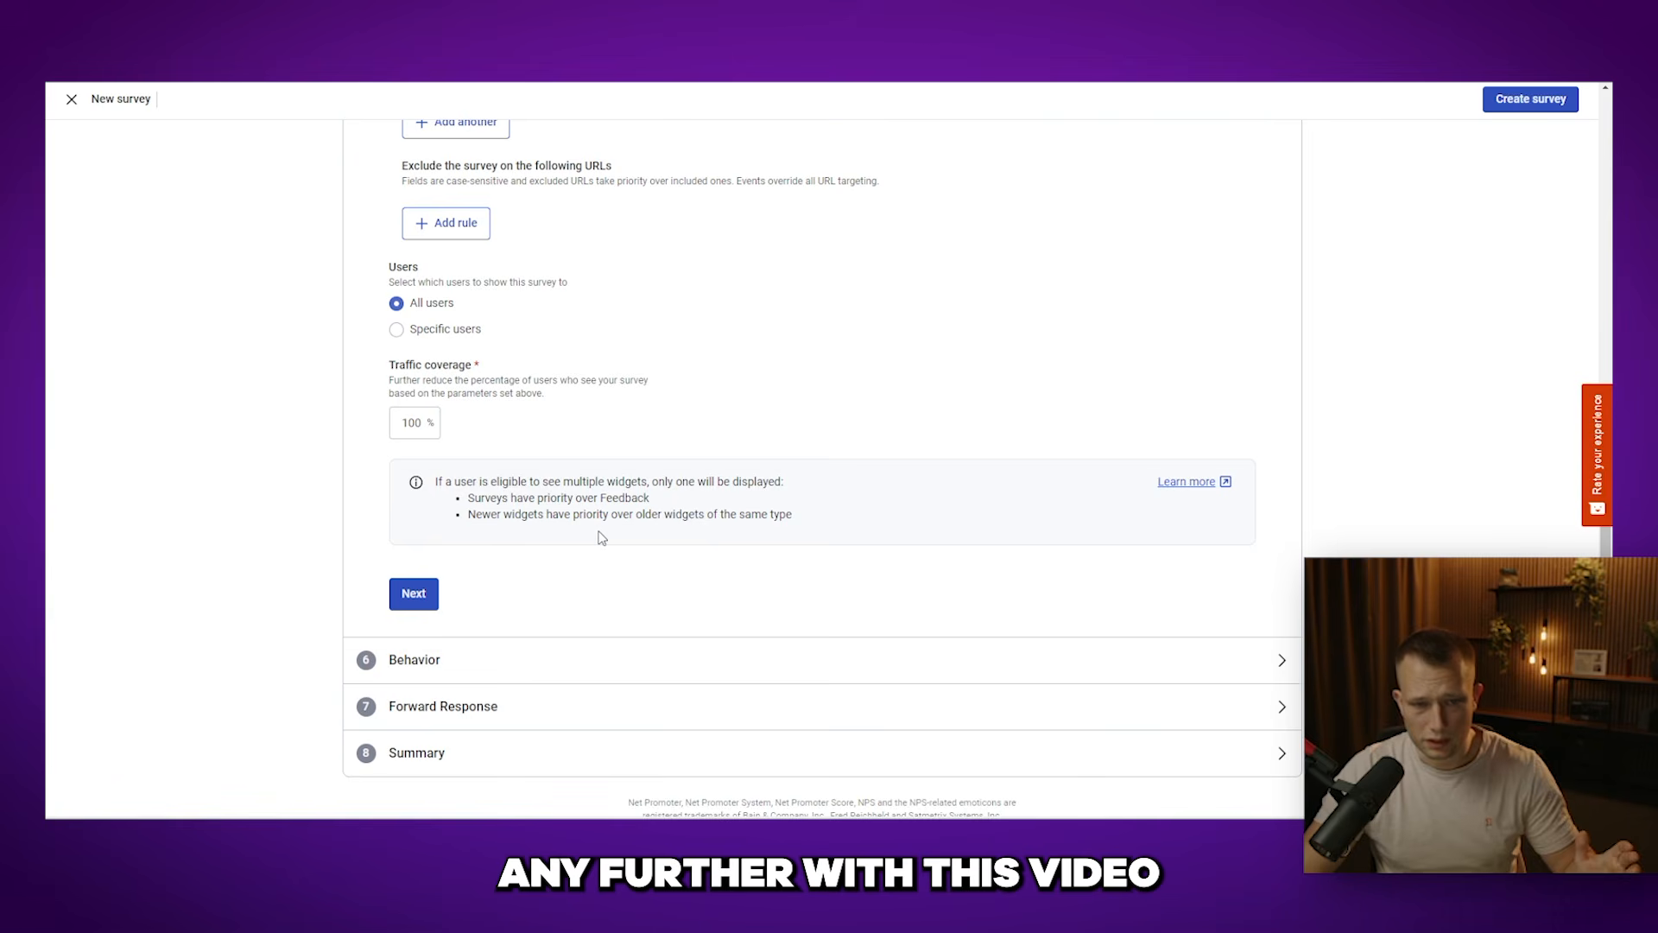
pyautogui.scroll(2, 660, 478)
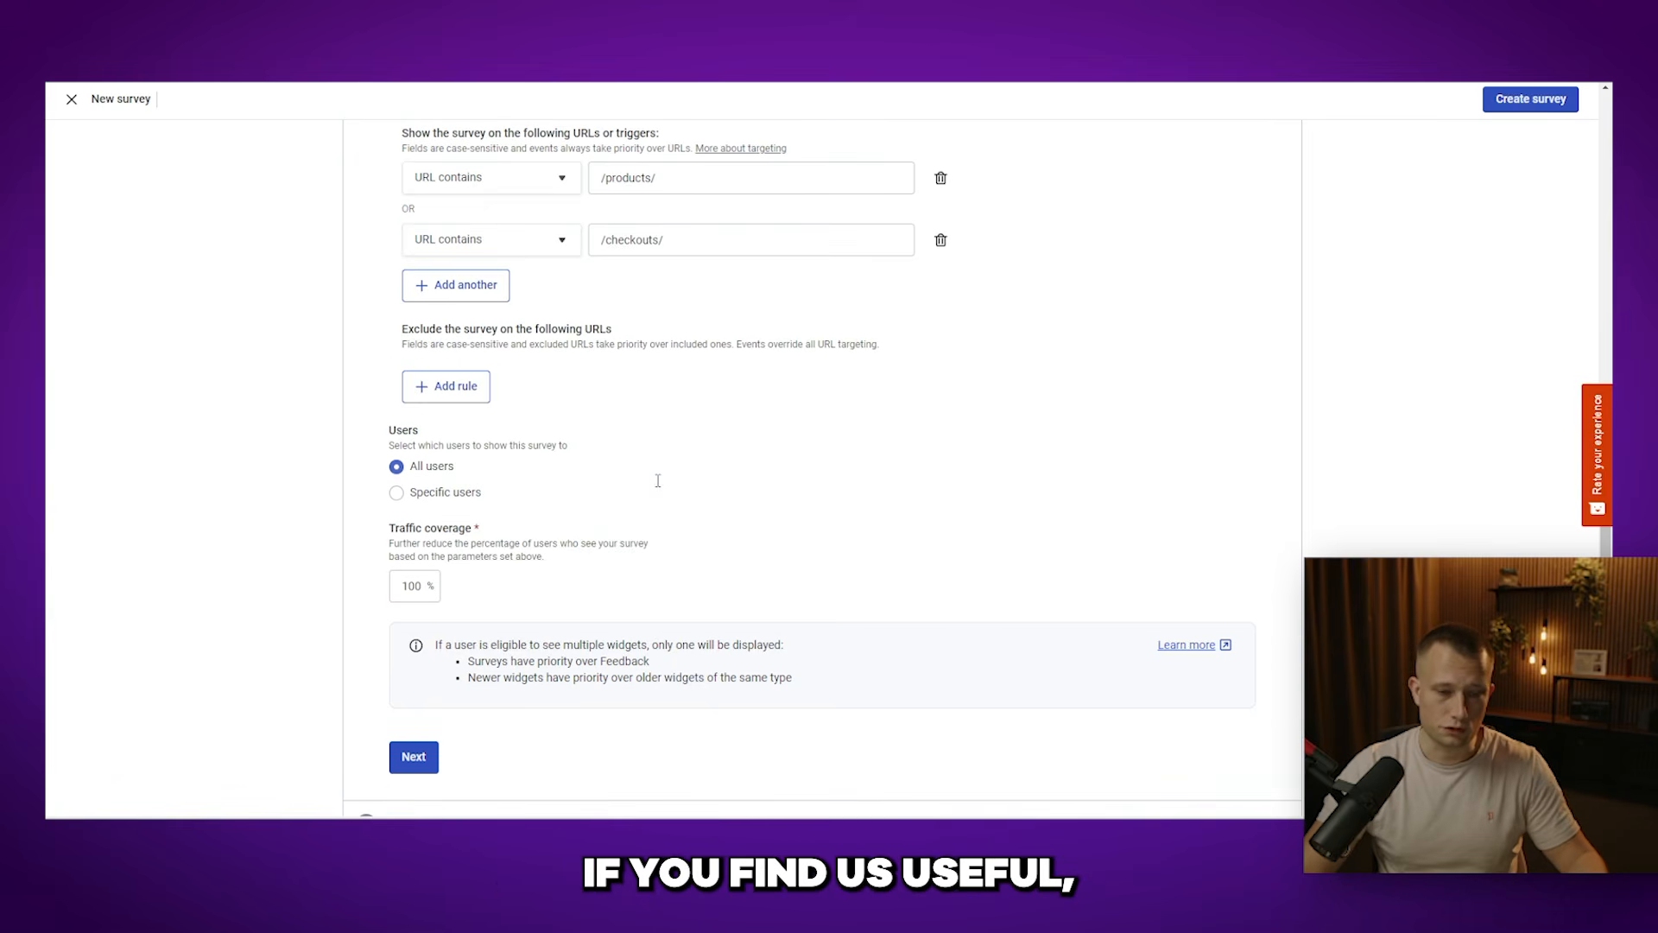
pyautogui.scroll(-1, 660, 482)
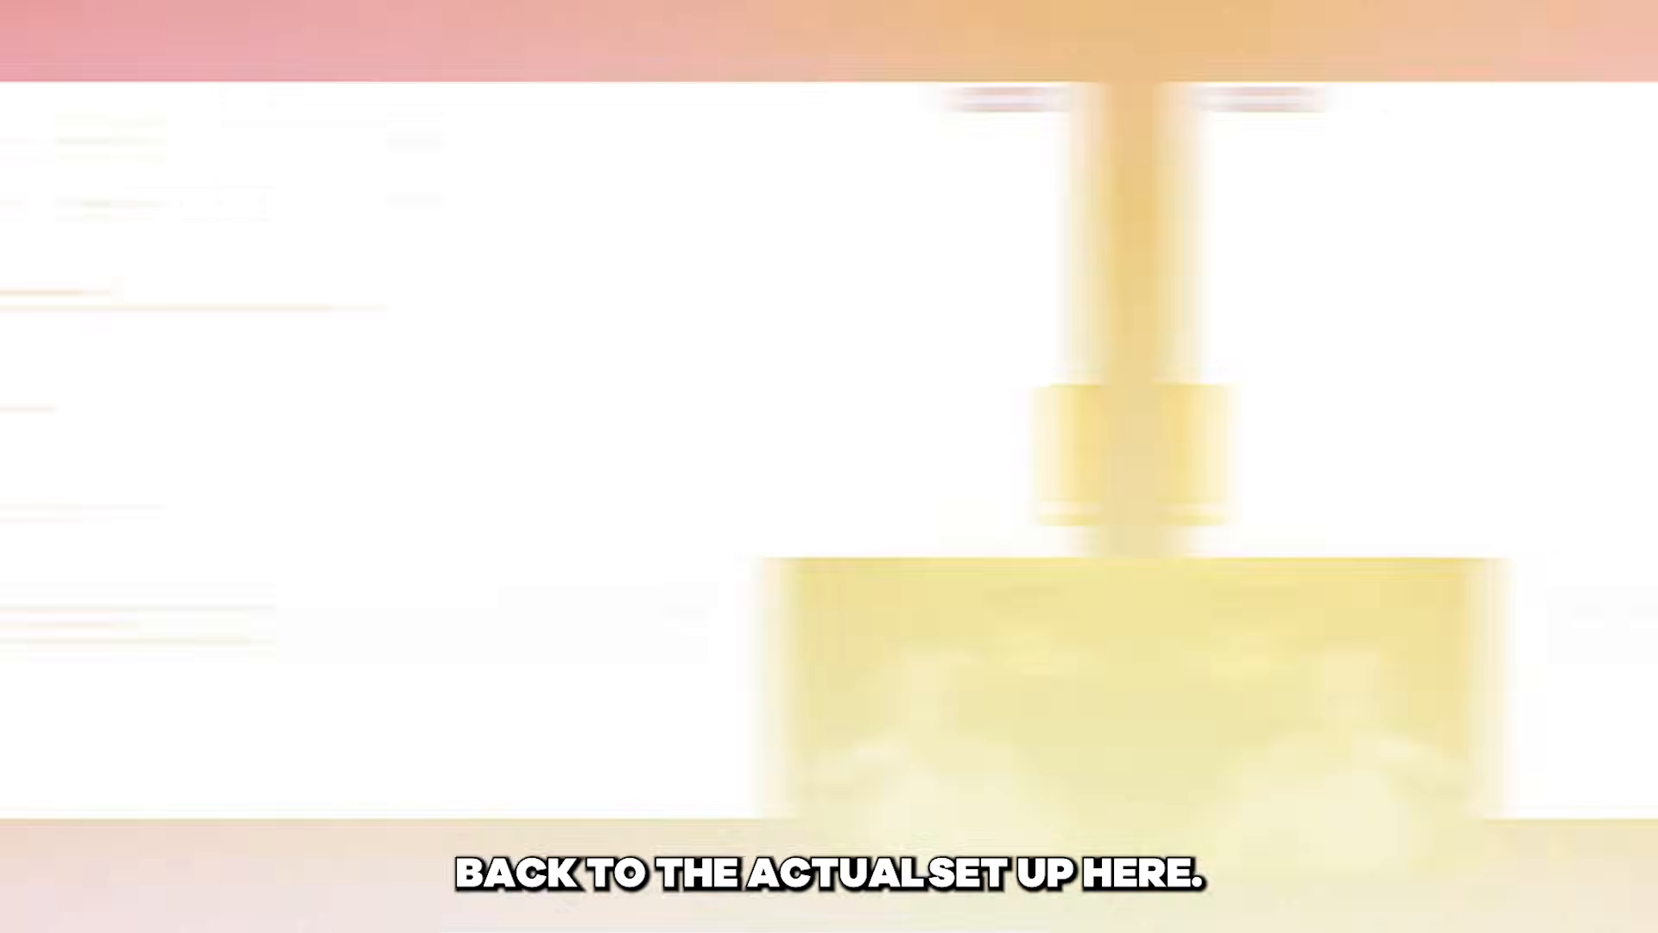
pyautogui.scroll(-2, 639, 514)
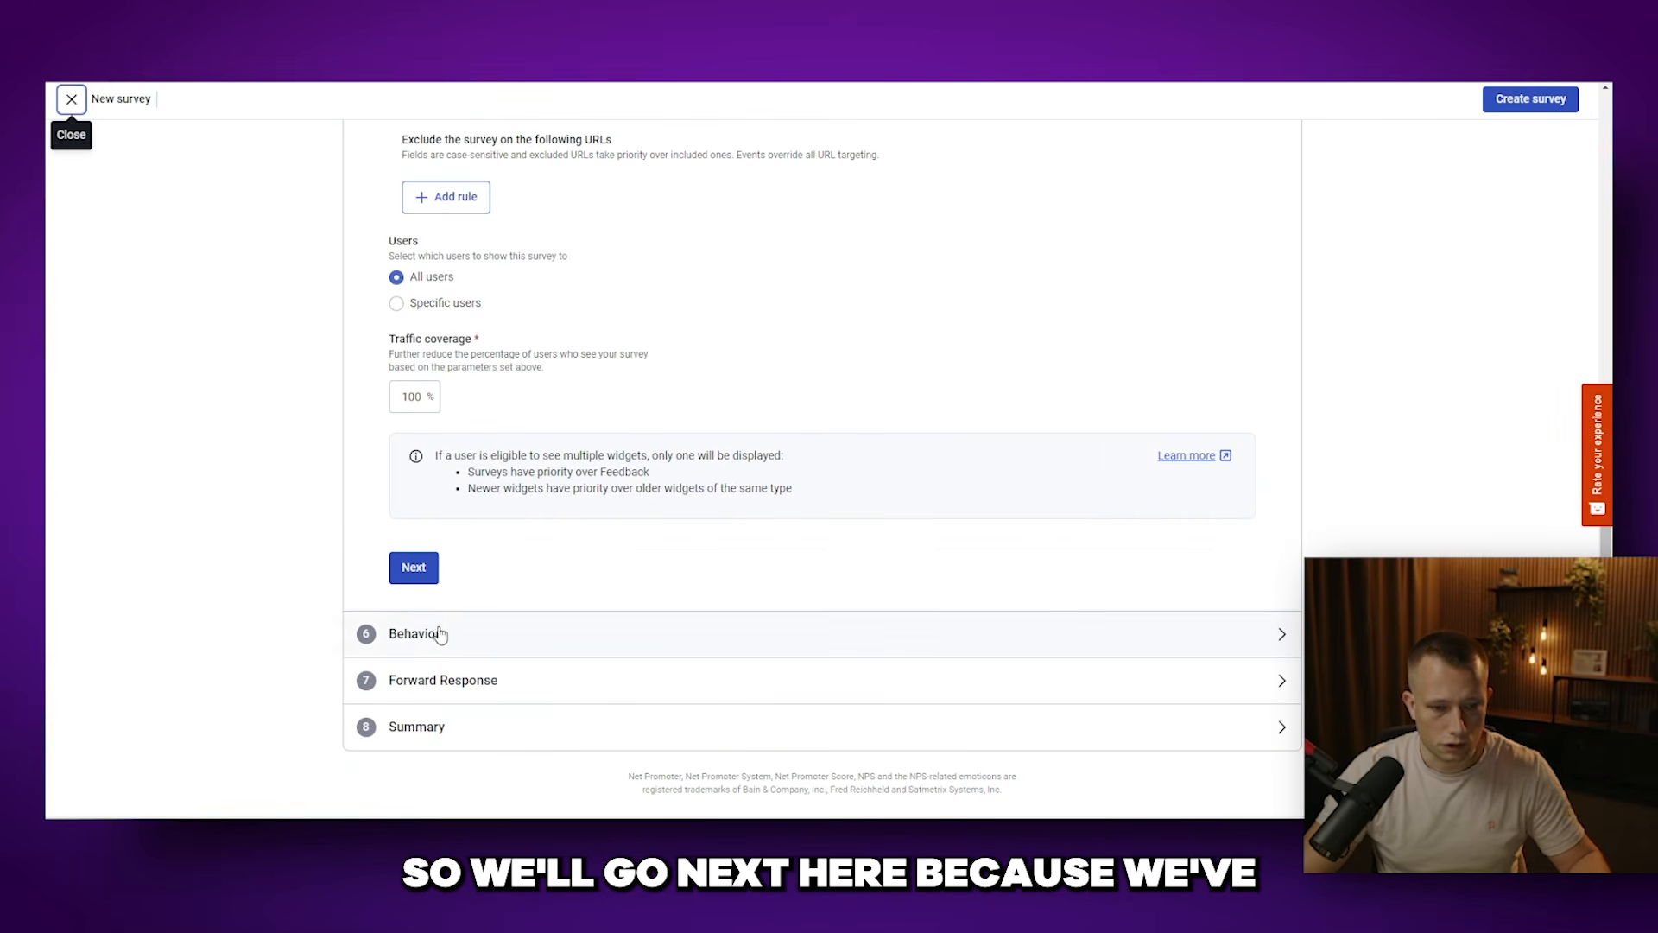
pyautogui.click(414, 567)
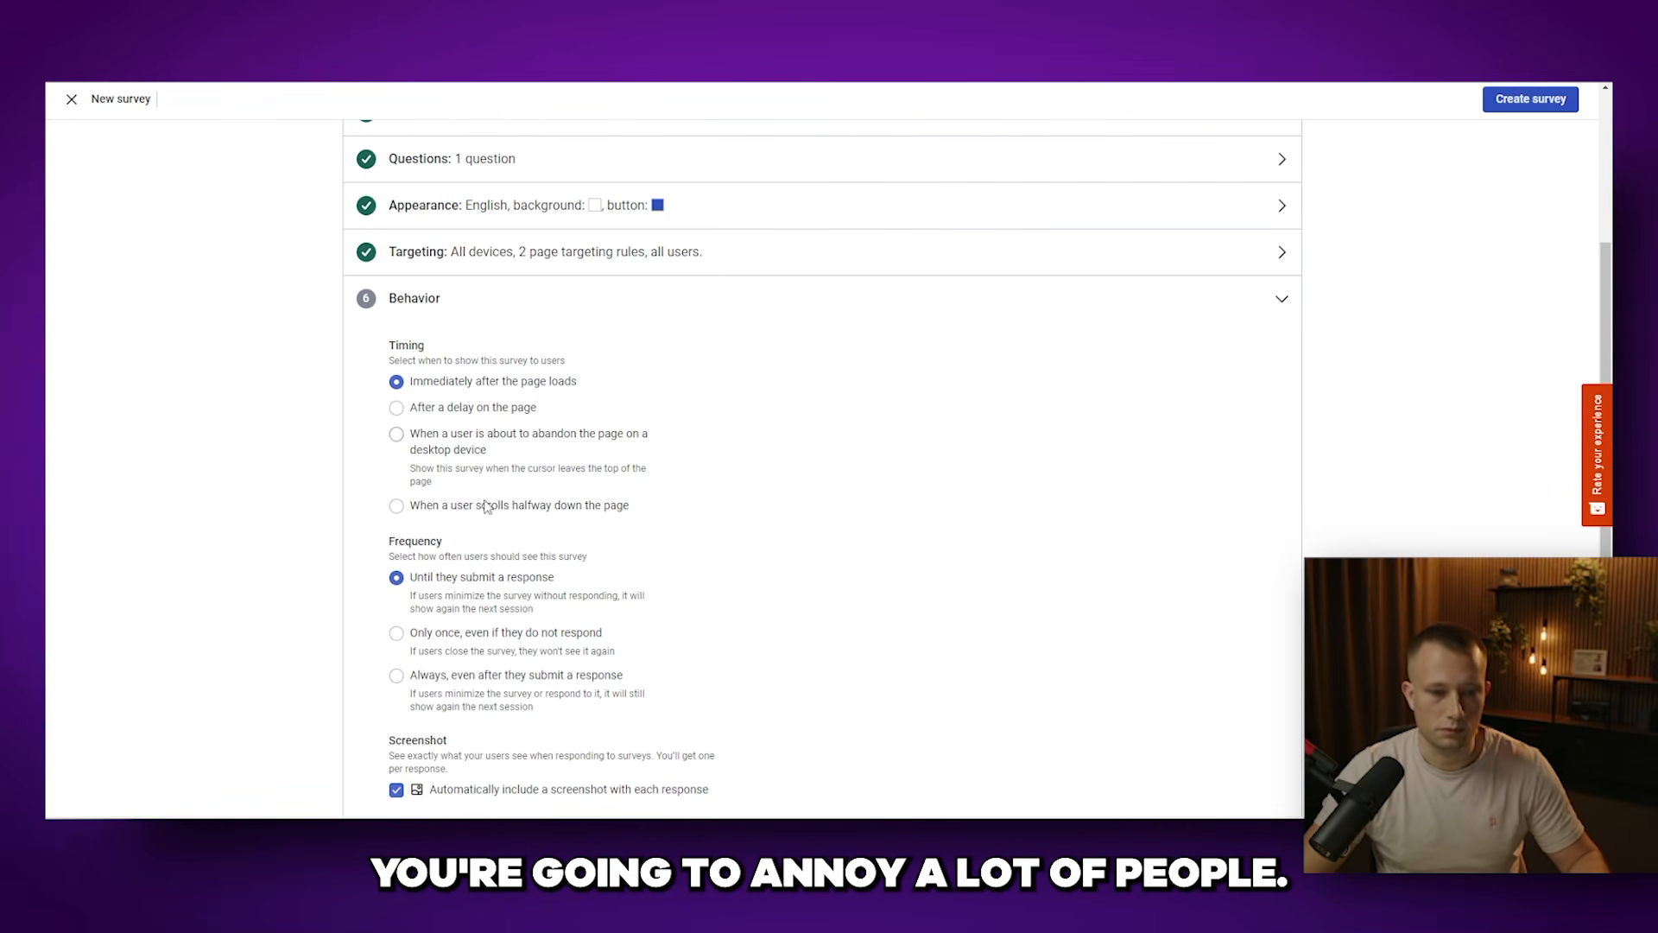
# Step: Set the survey's timing to when a user is about to abandon the page on a desktop device
pyautogui.click(397, 437)
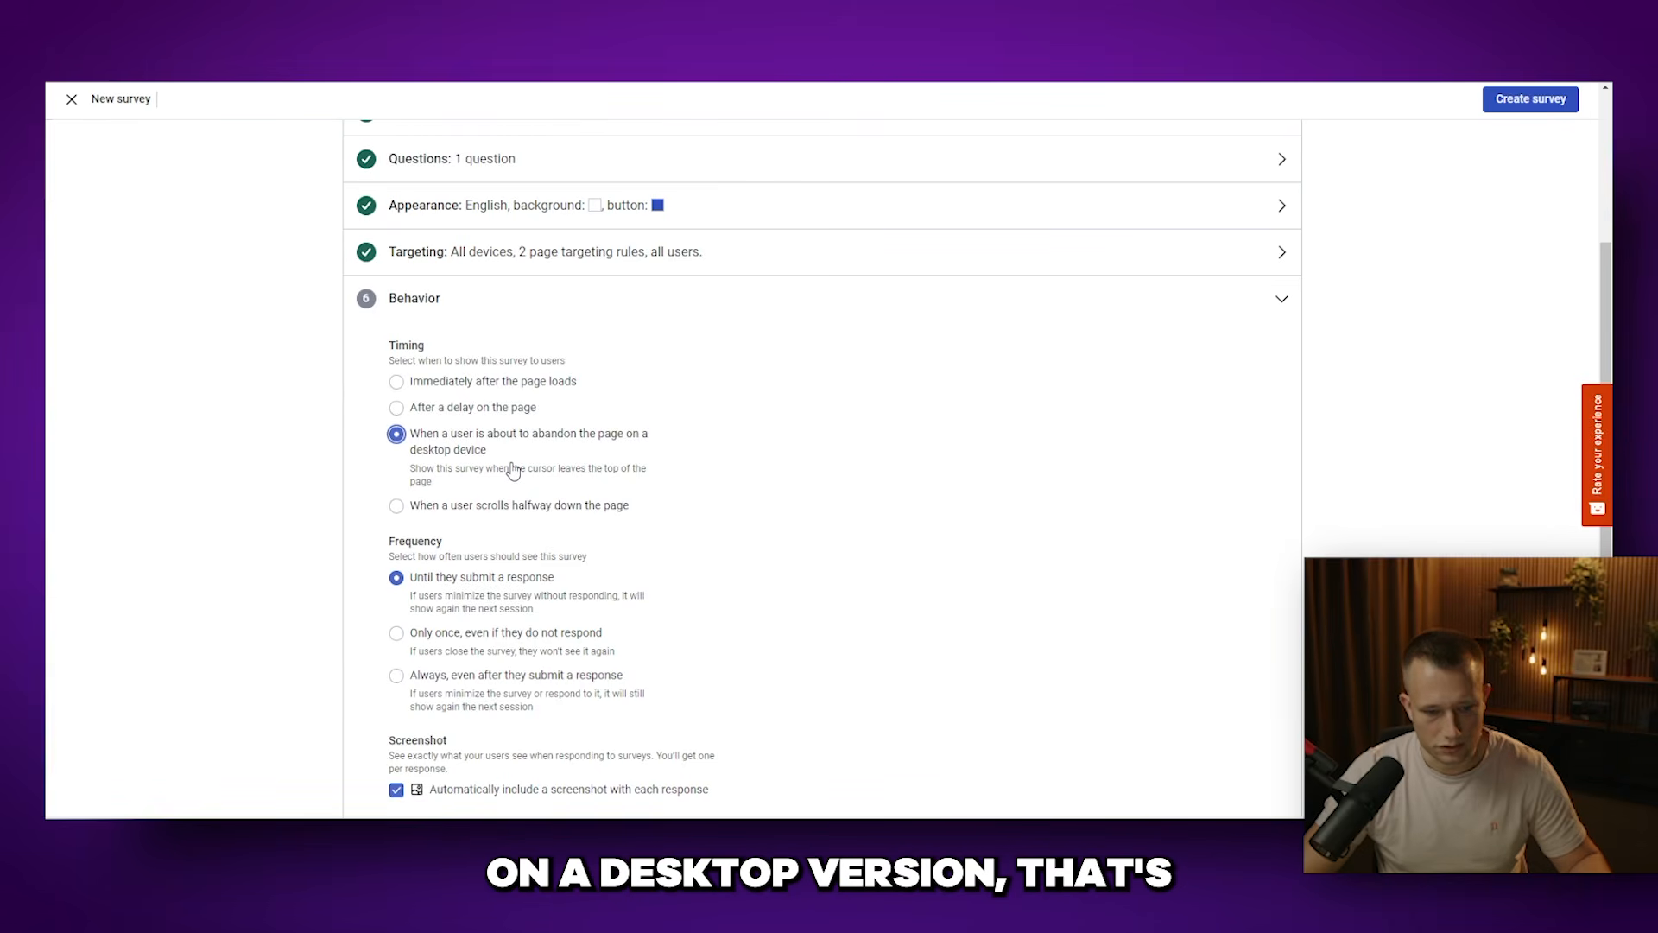
pyautogui.scroll(-1, 513, 469)
pyautogui.scroll(1, 484, 449)
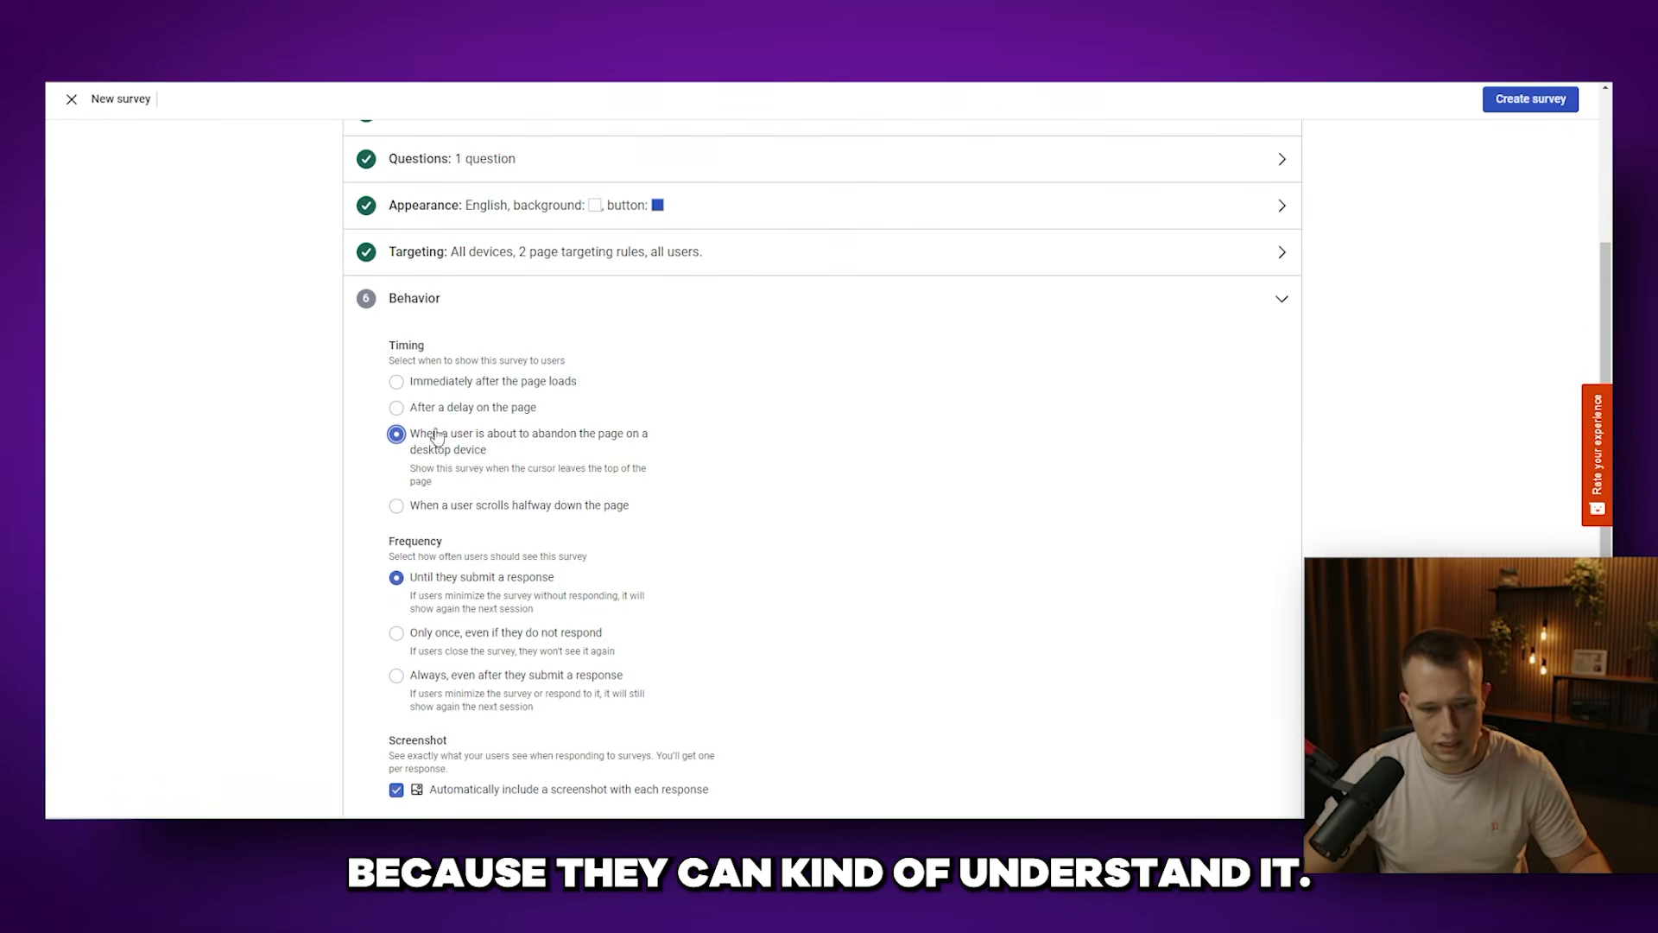
pyautogui.scroll(-3, 480, 428)
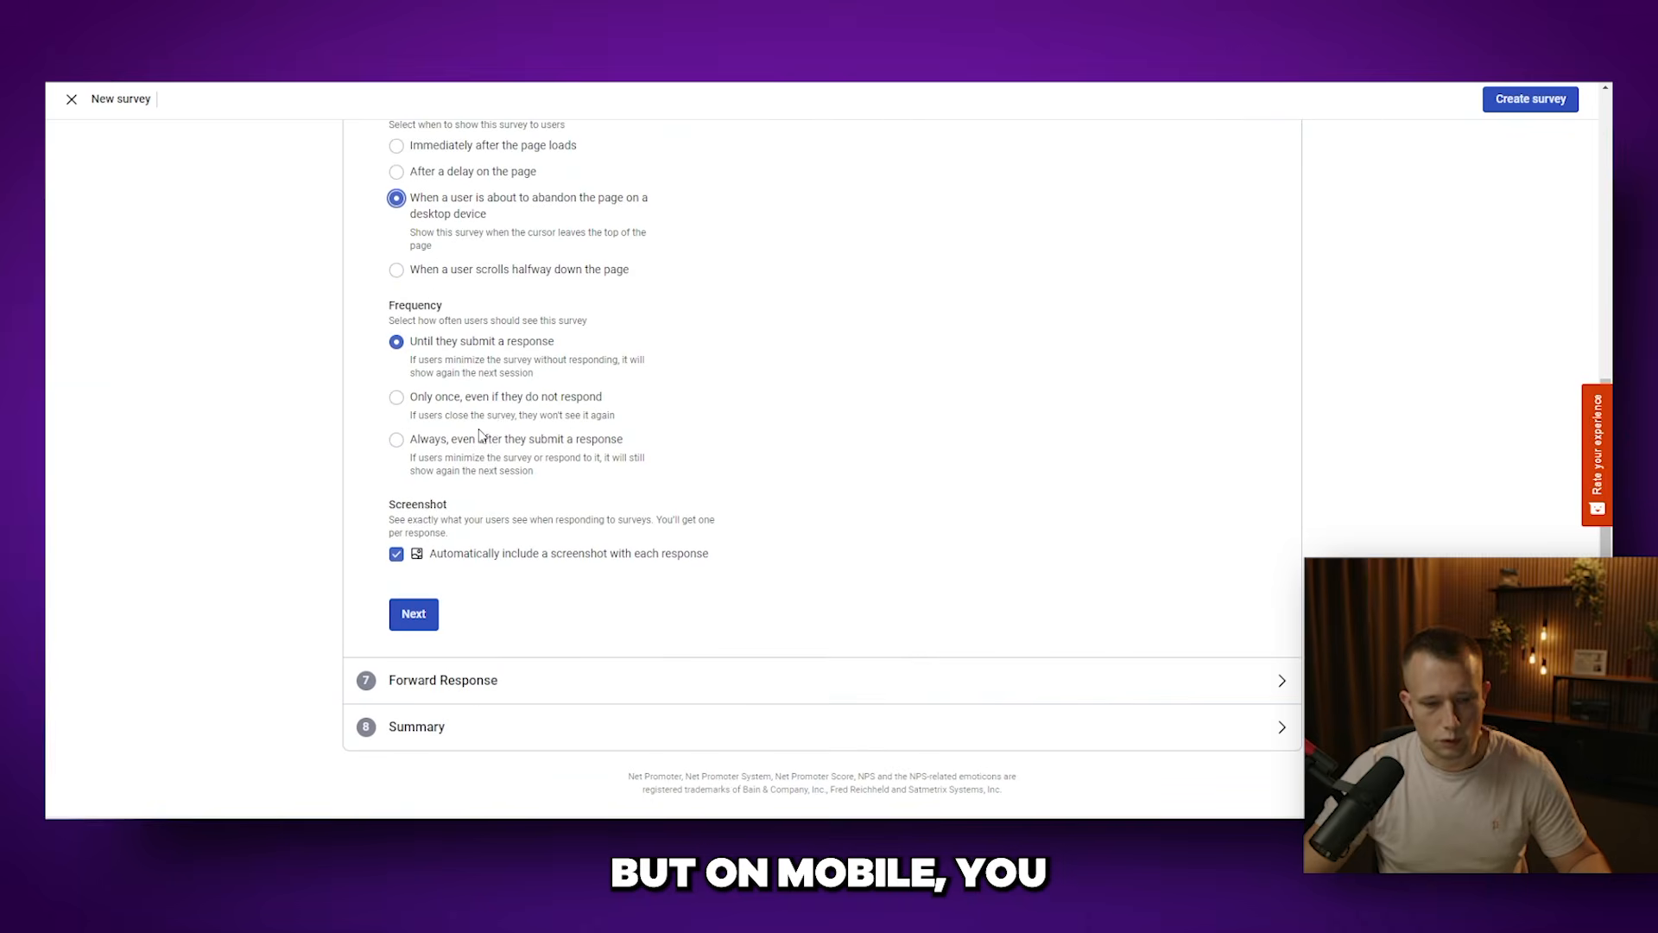
pyautogui.scroll(2, 389, 377)
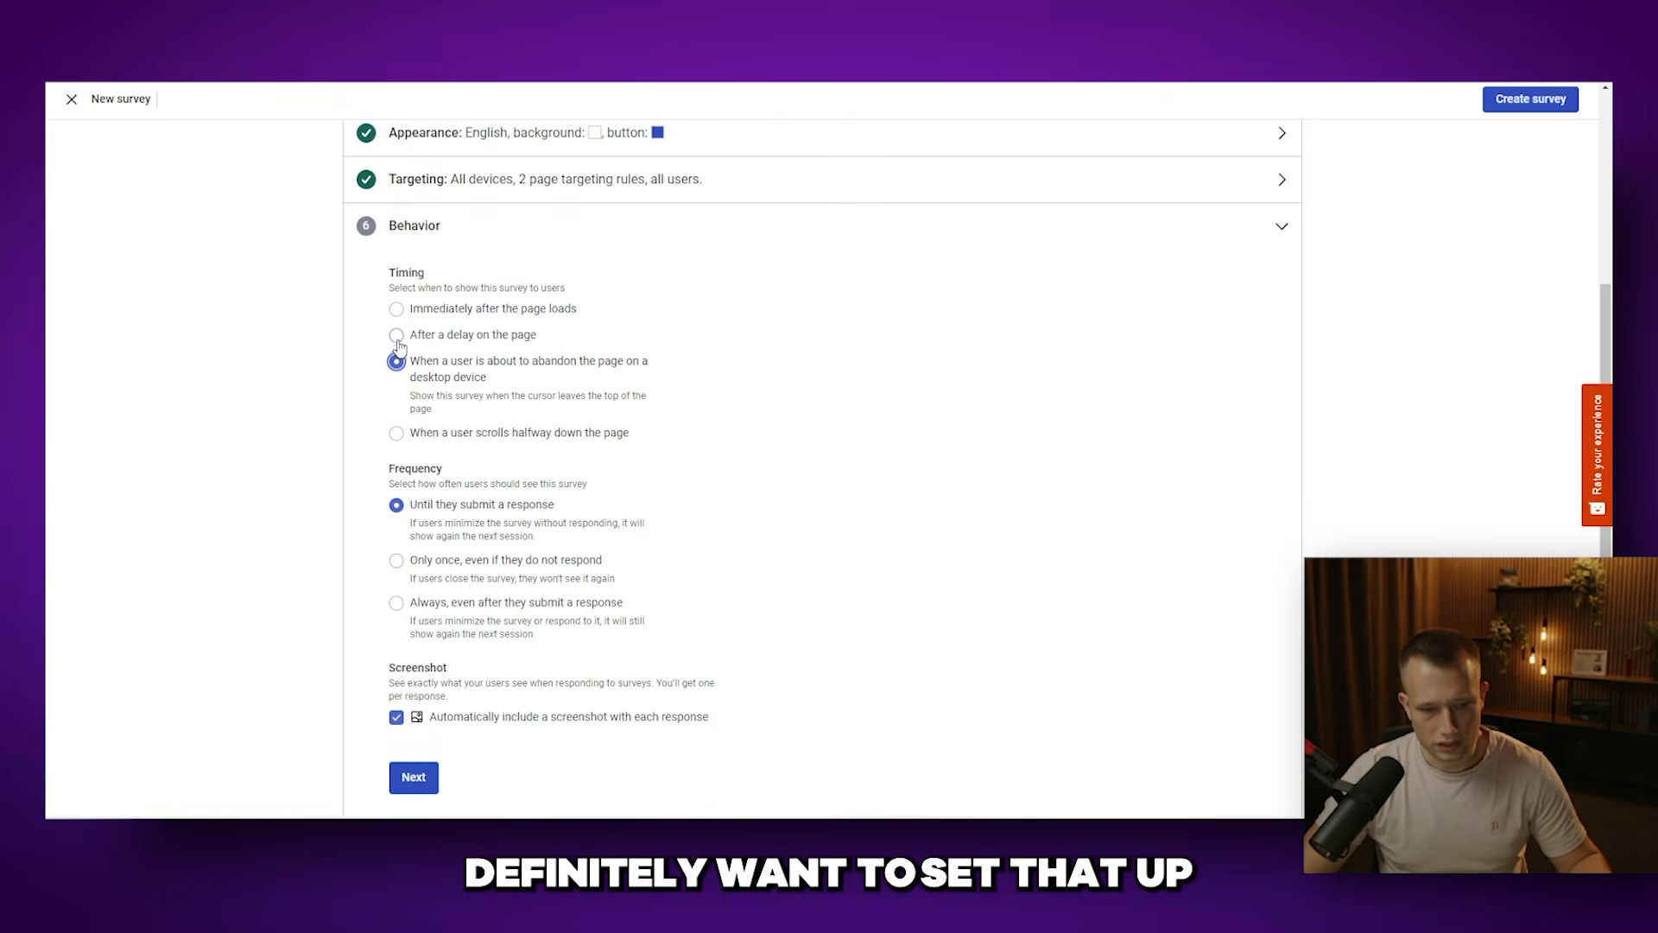
# Step: Set the survey's timing to appear after a delay of 24 seconds on the page
pyautogui.click(397, 336)
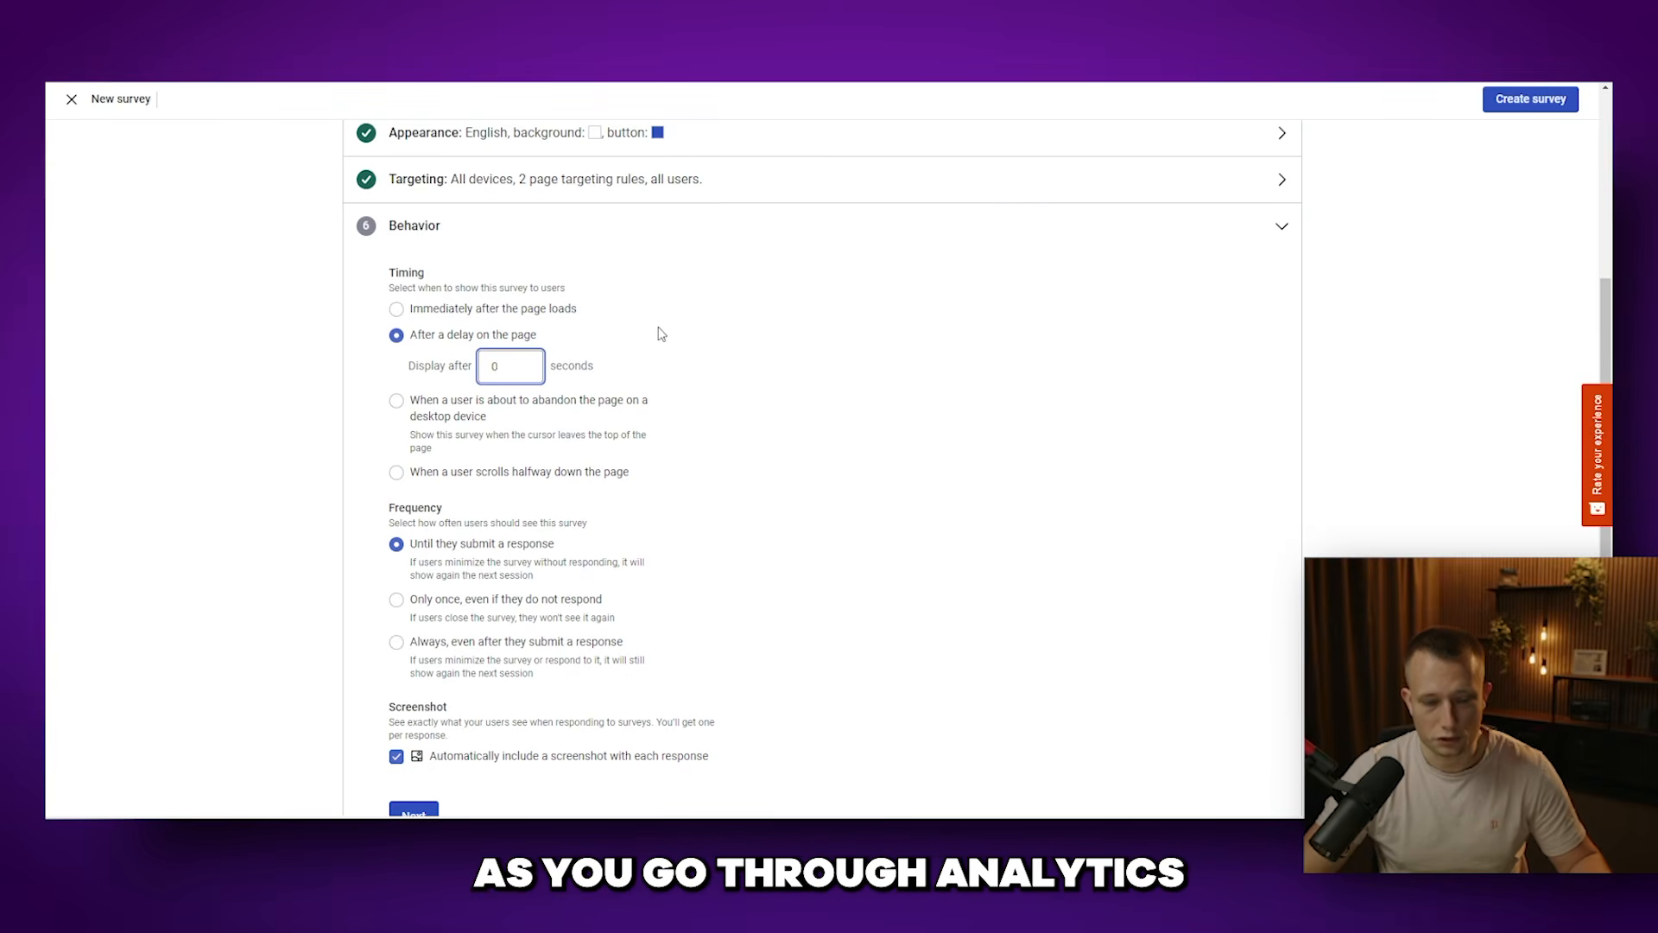
pyautogui.scroll(4, 655, 334)
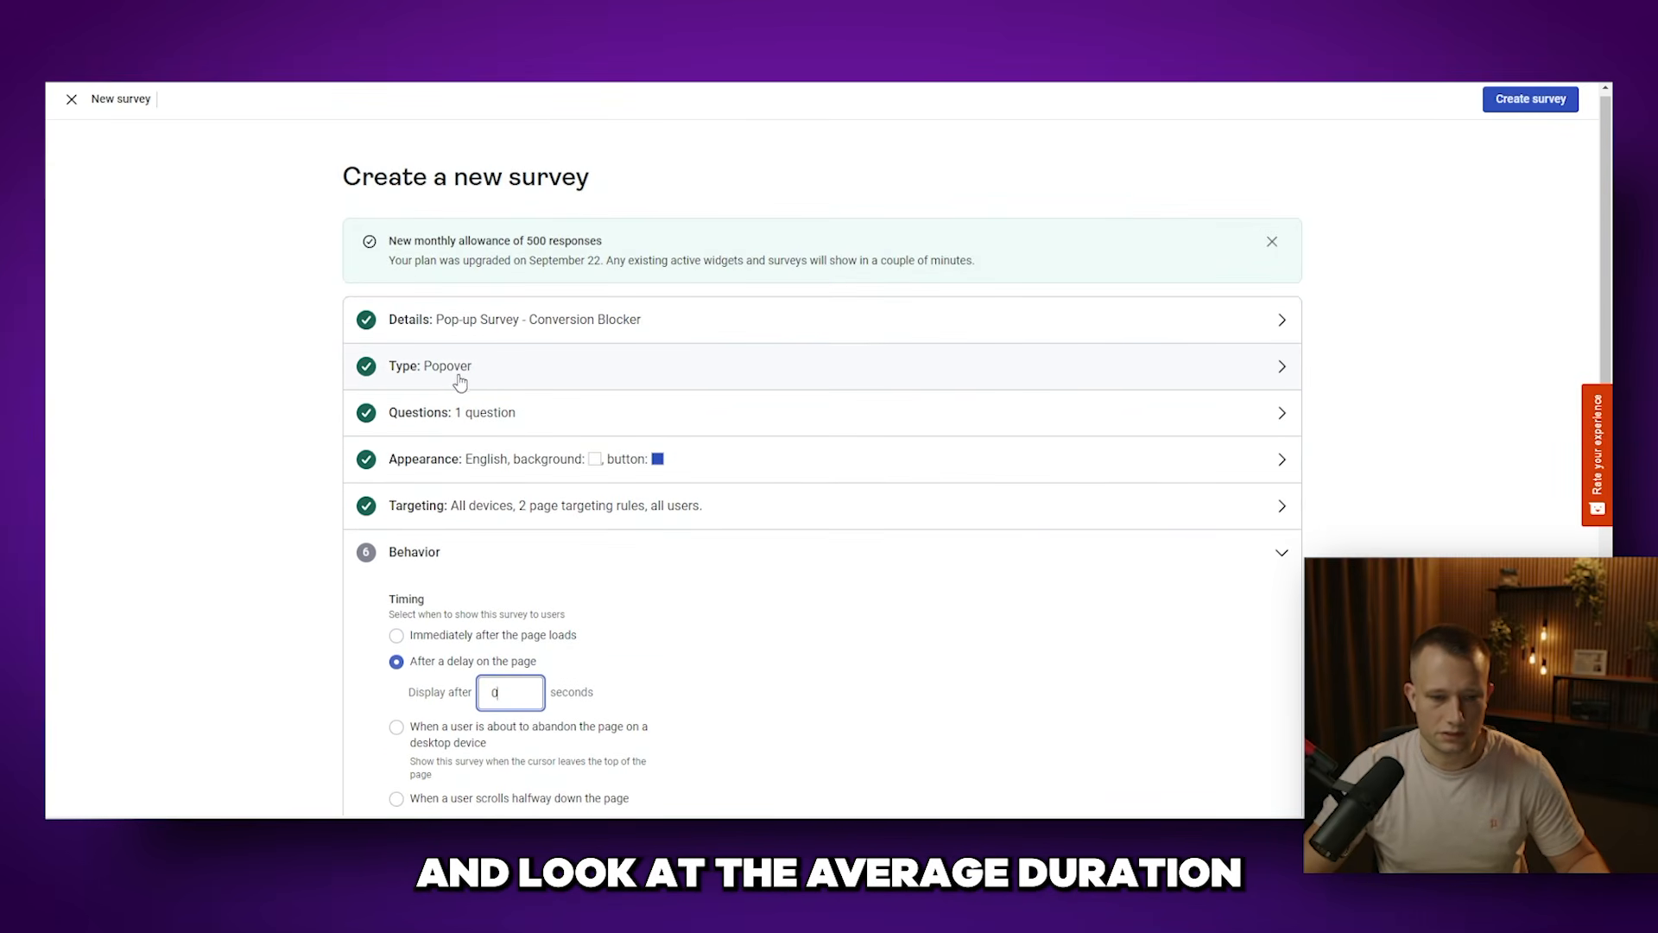
pyautogui.scroll(-1, 466, 380)
pyautogui.scroll(-2, 569, 424)
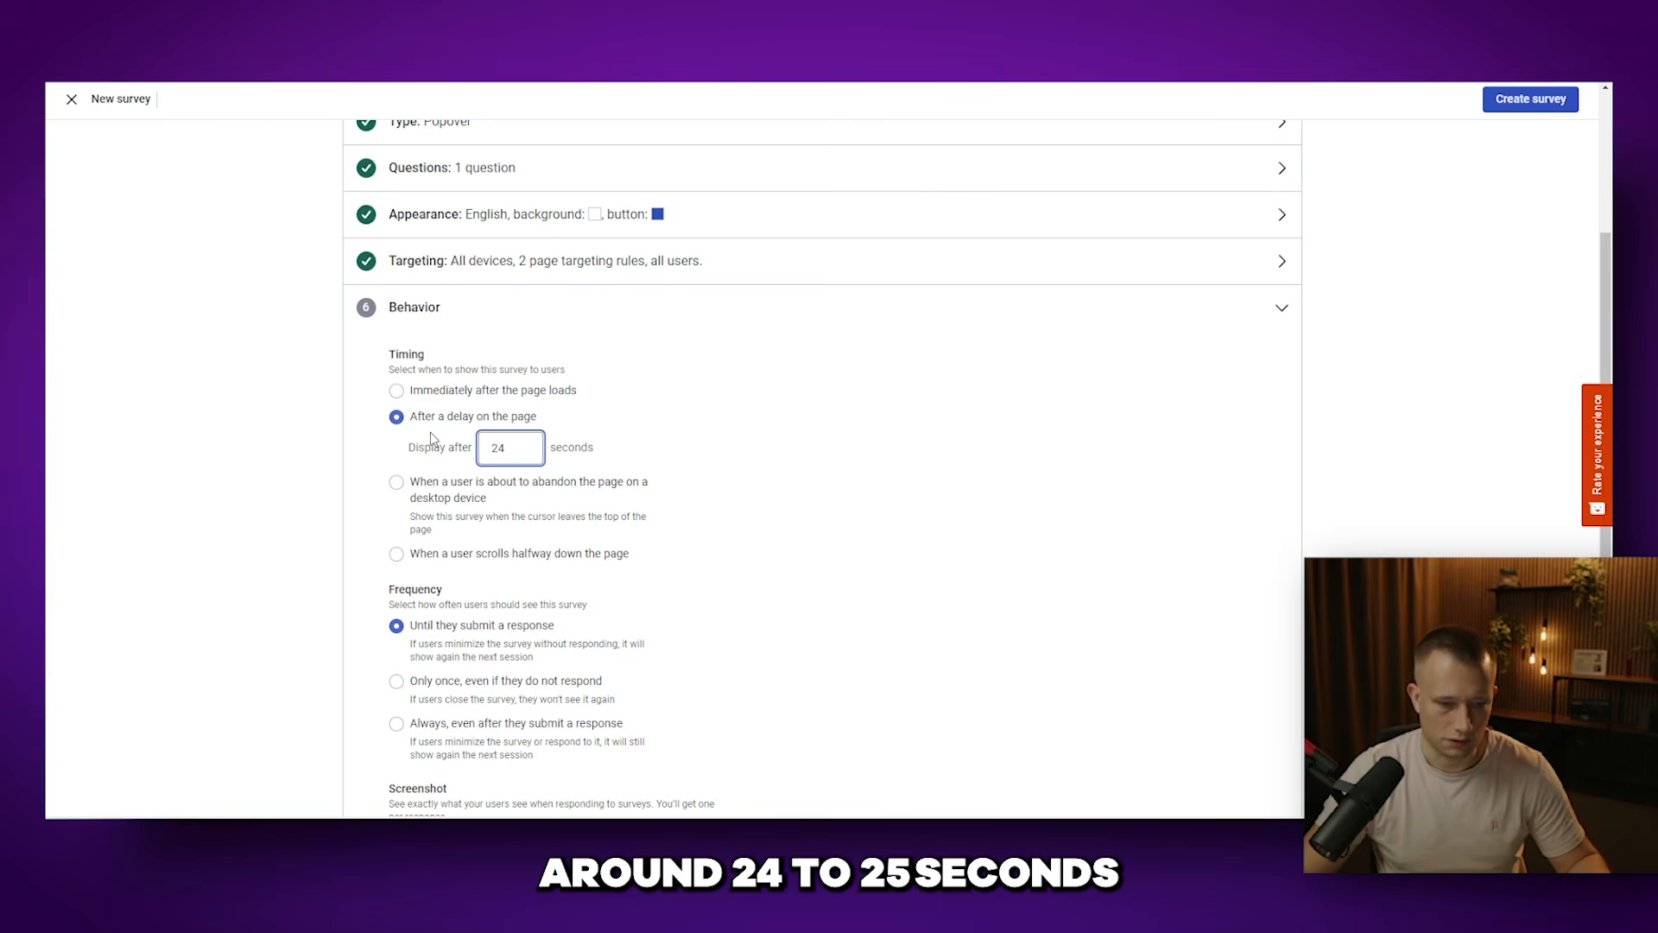
pyautogui.click(825, 455)
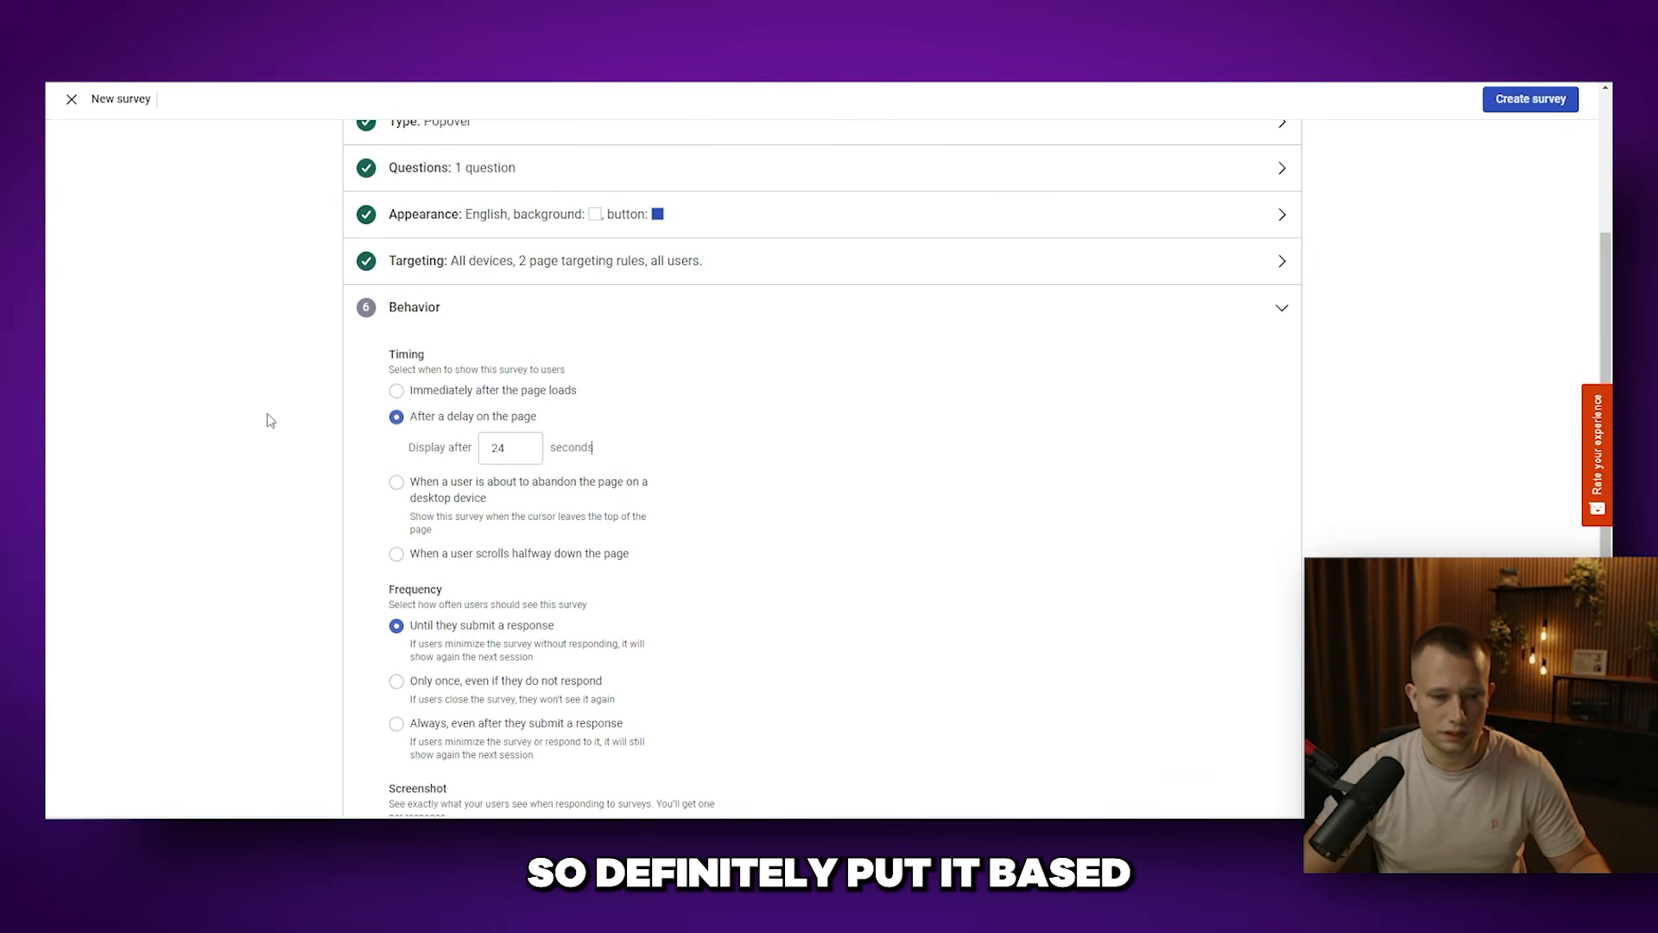
pyautogui.click(508, 452)
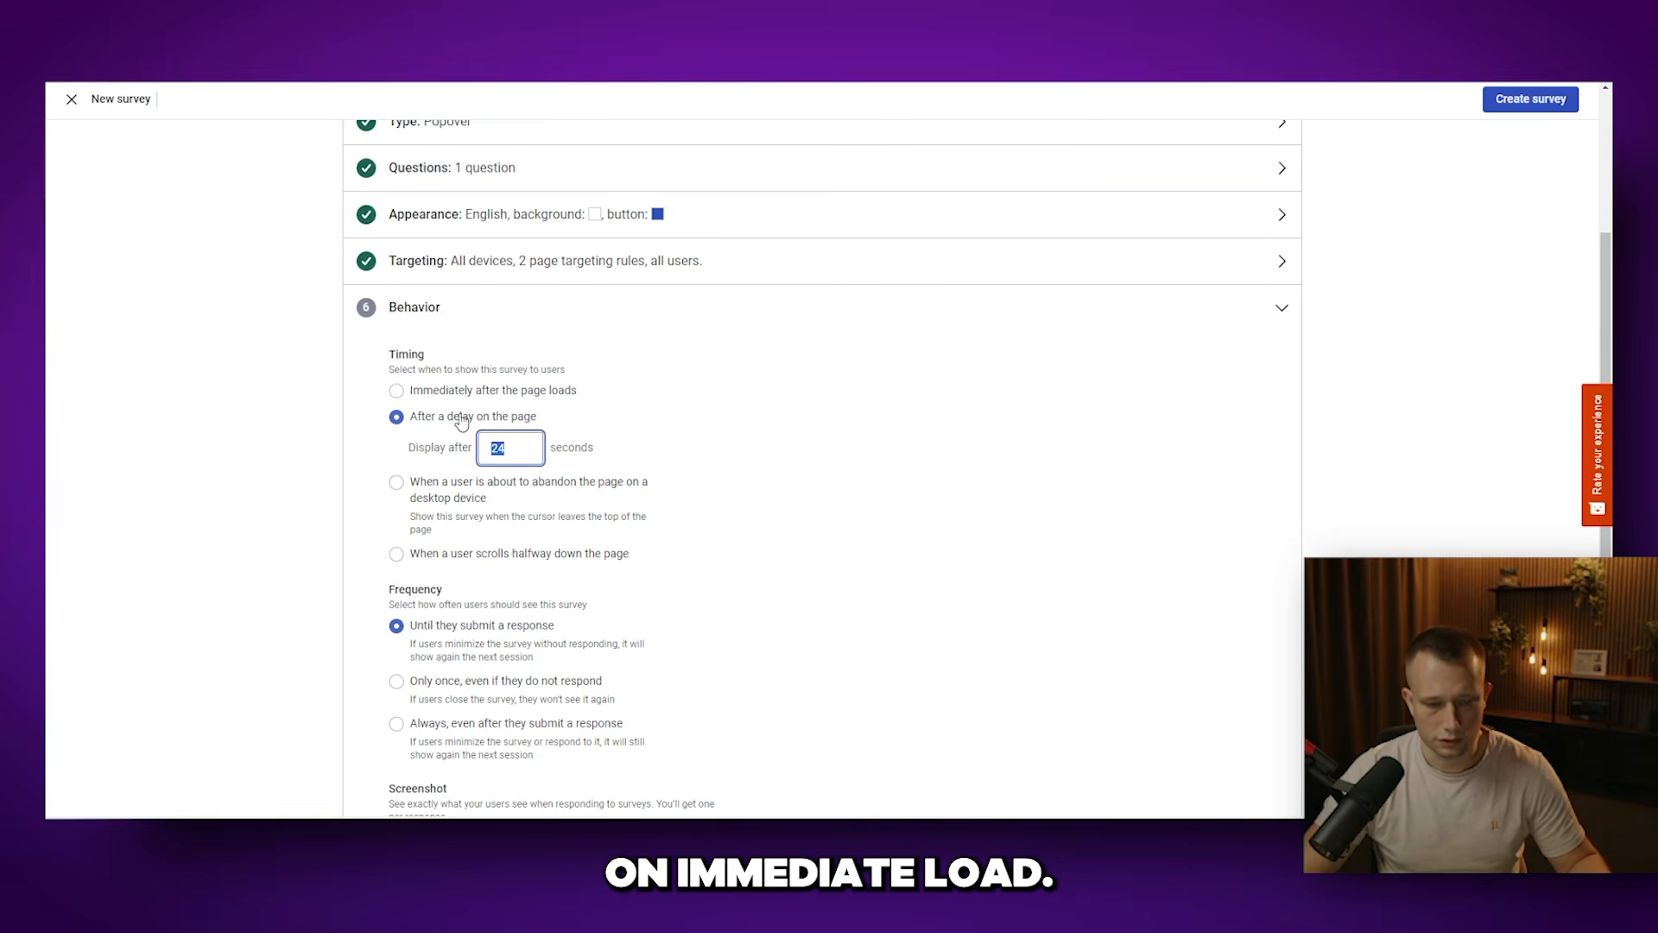
# Step: Reopen the survey's Appearance and Targeting sections to examine the device options and page rules, and collapse them again
pyautogui.scroll(3, 462, 422)
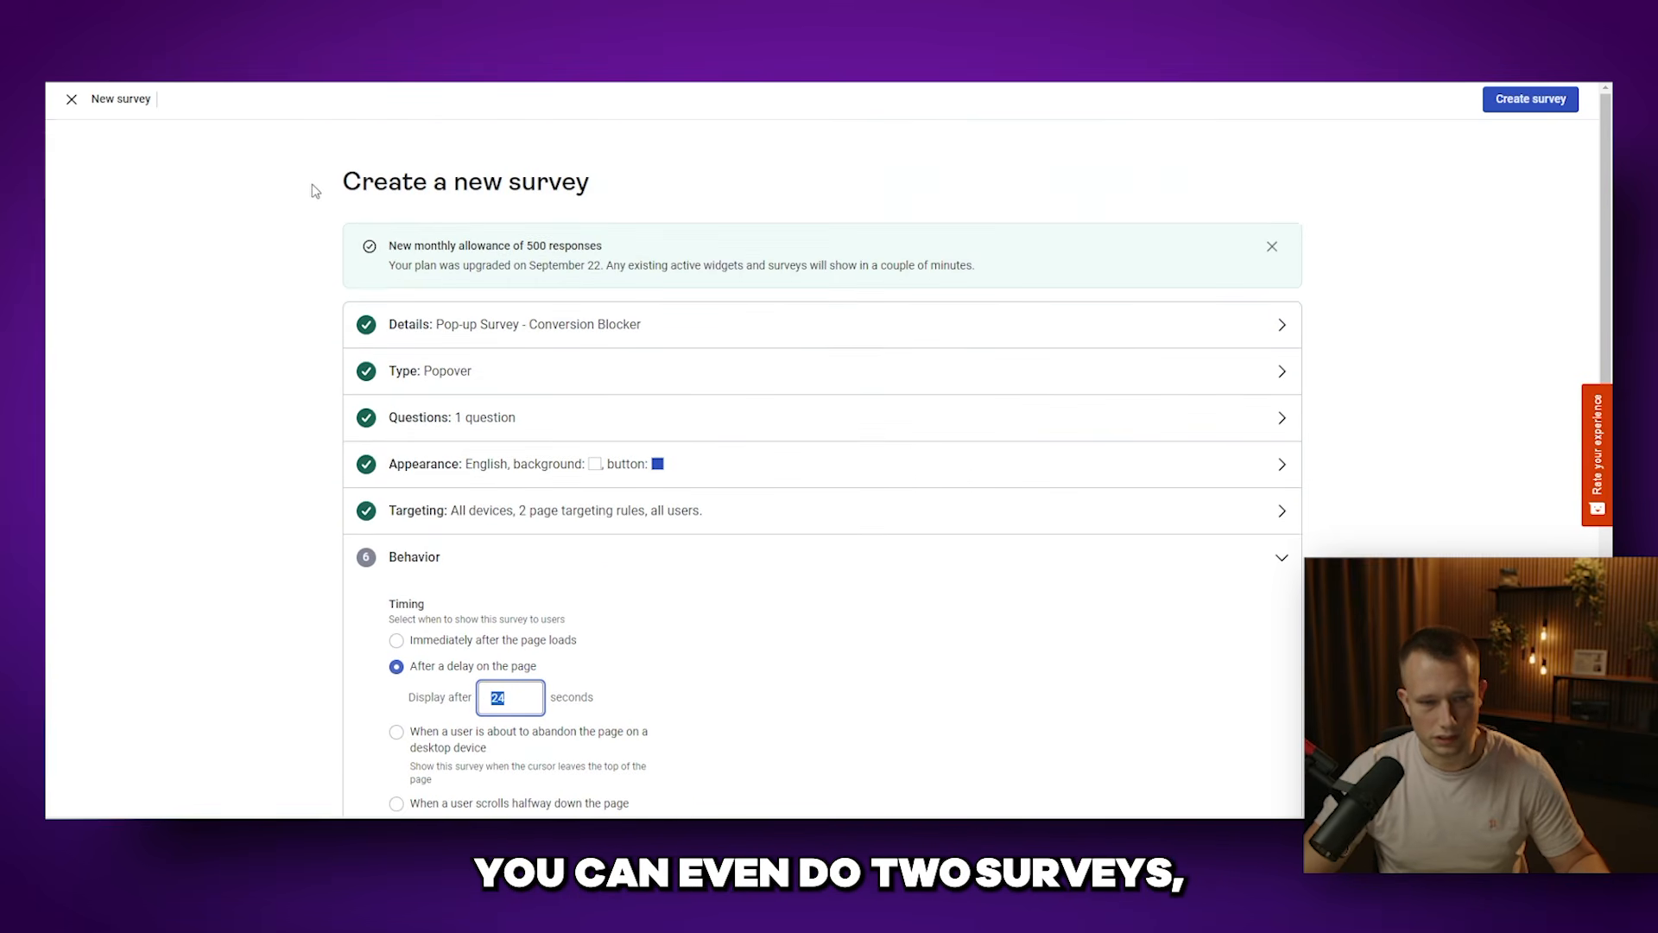
pyautogui.scroll(-2, 492, 381)
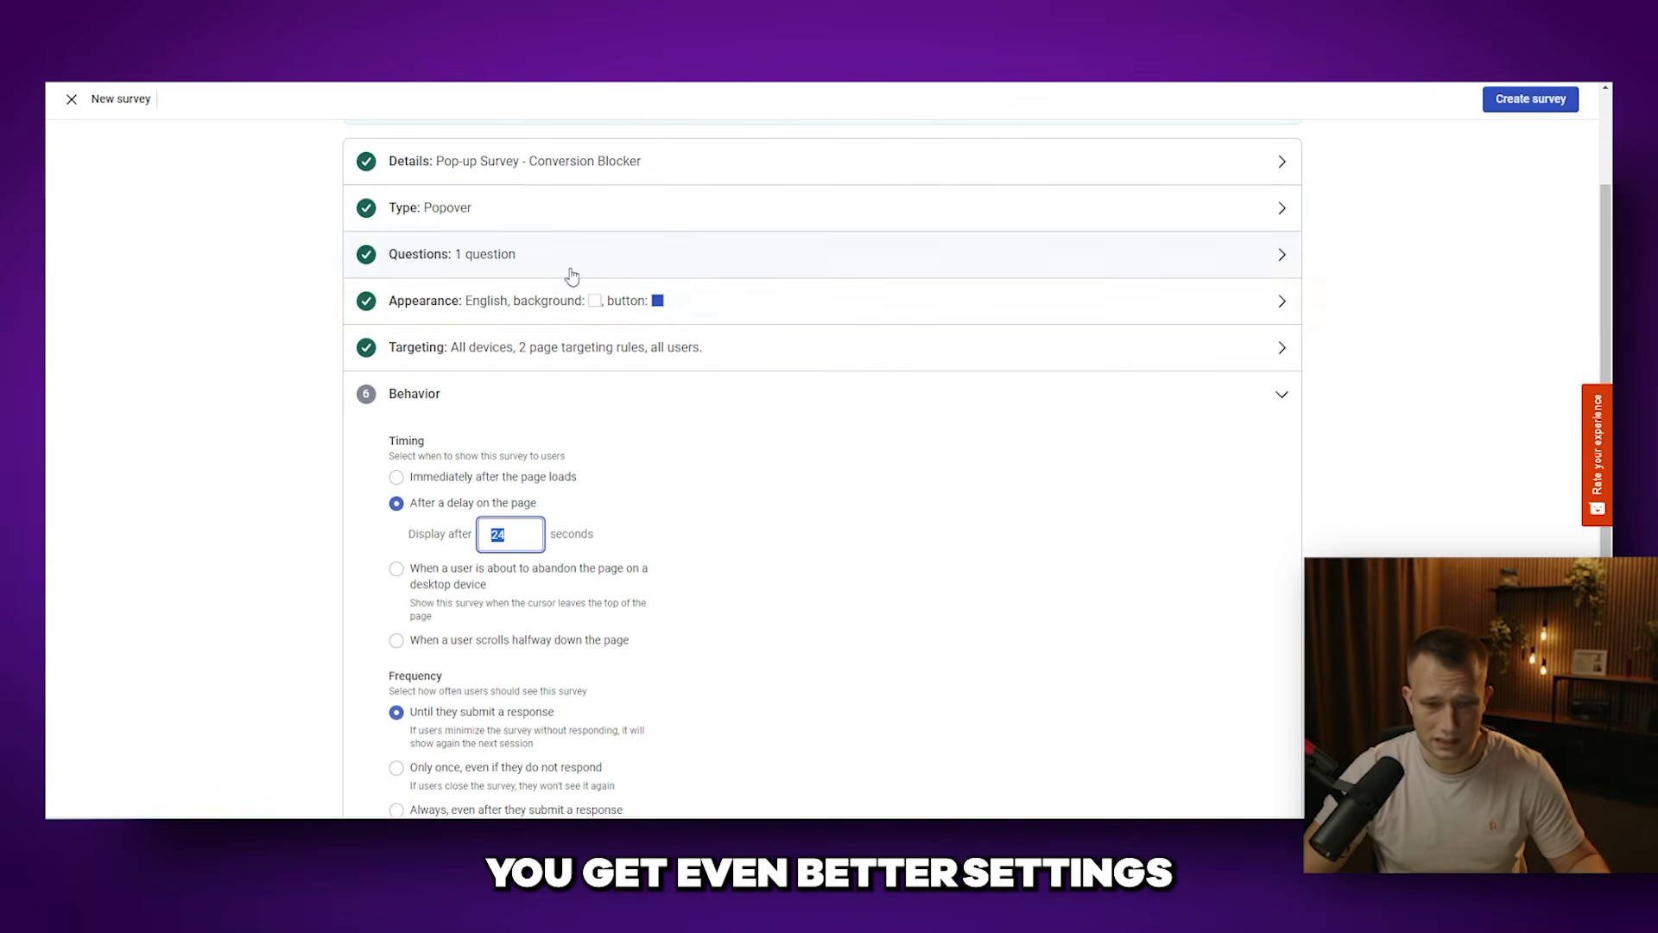
pyautogui.click(1249, 305)
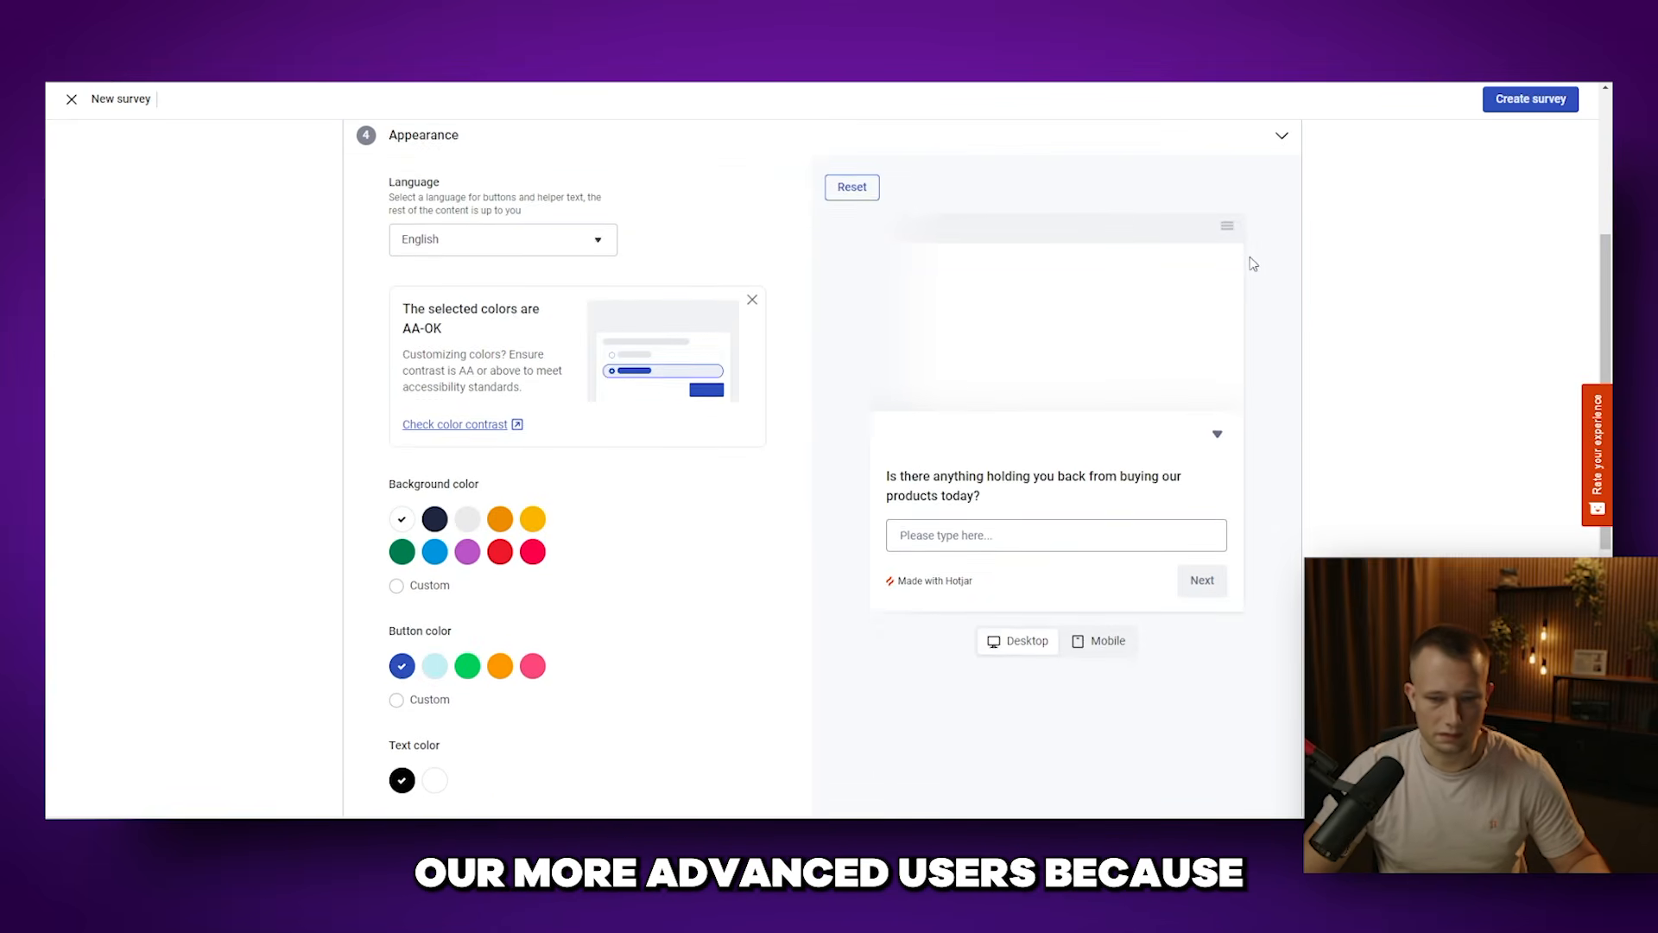
pyautogui.scroll(2, 1254, 263)
pyautogui.click(1259, 296)
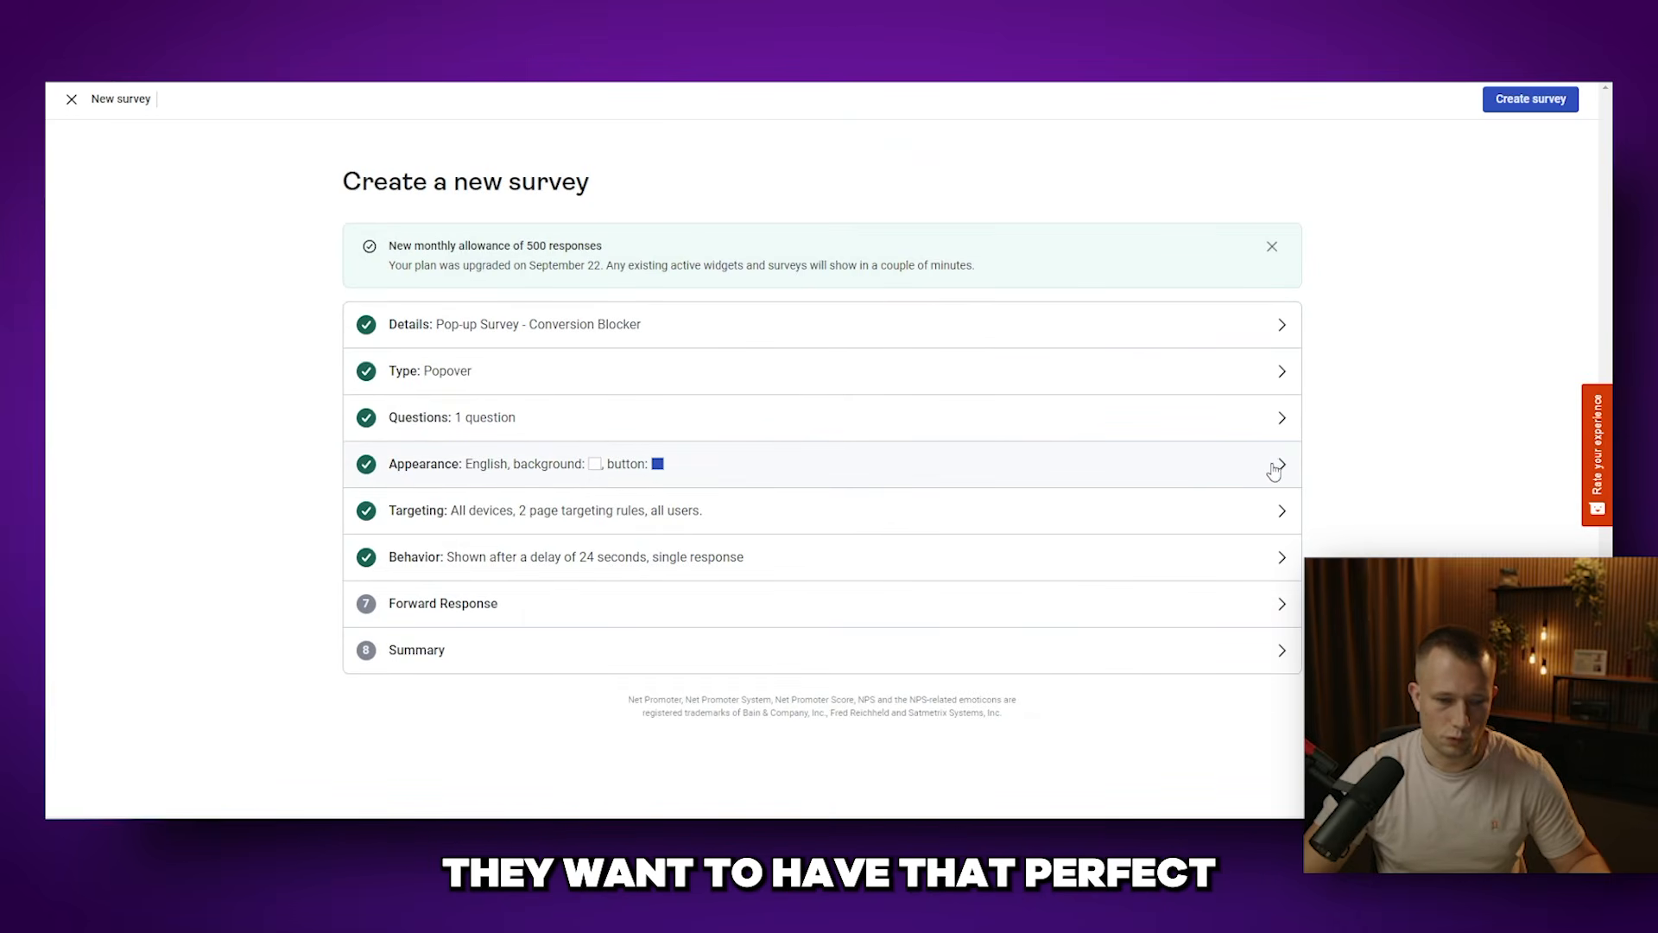
pyautogui.click(1278, 533)
pyautogui.scroll(-4, 1278, 519)
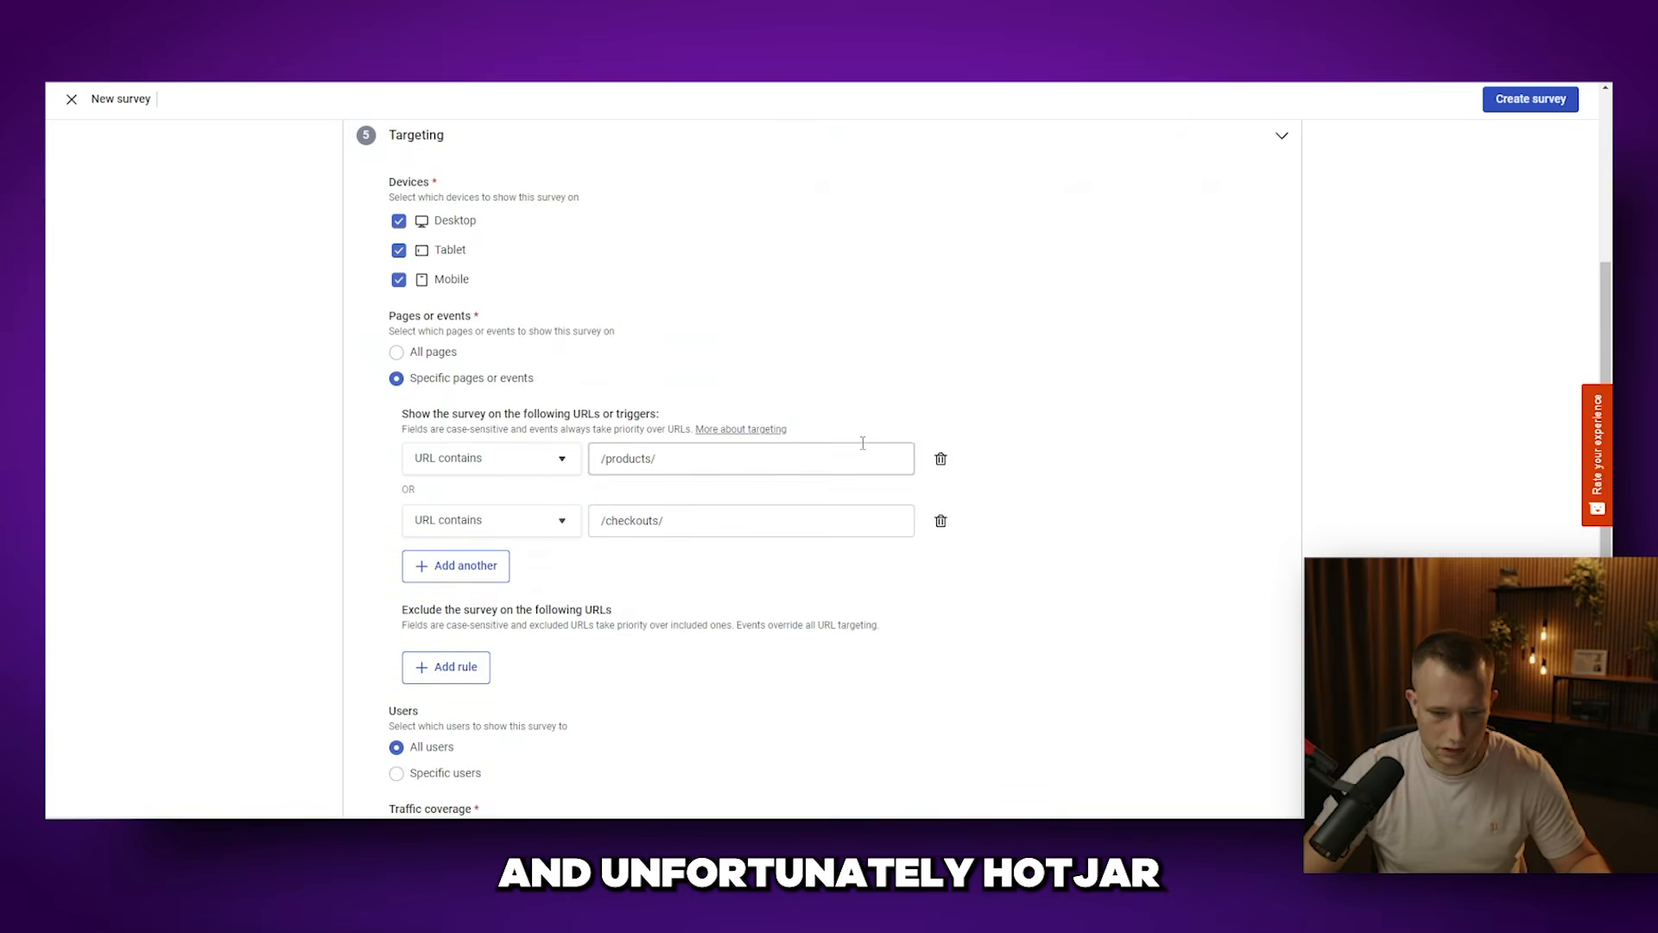
pyautogui.scroll(1, 724, 401)
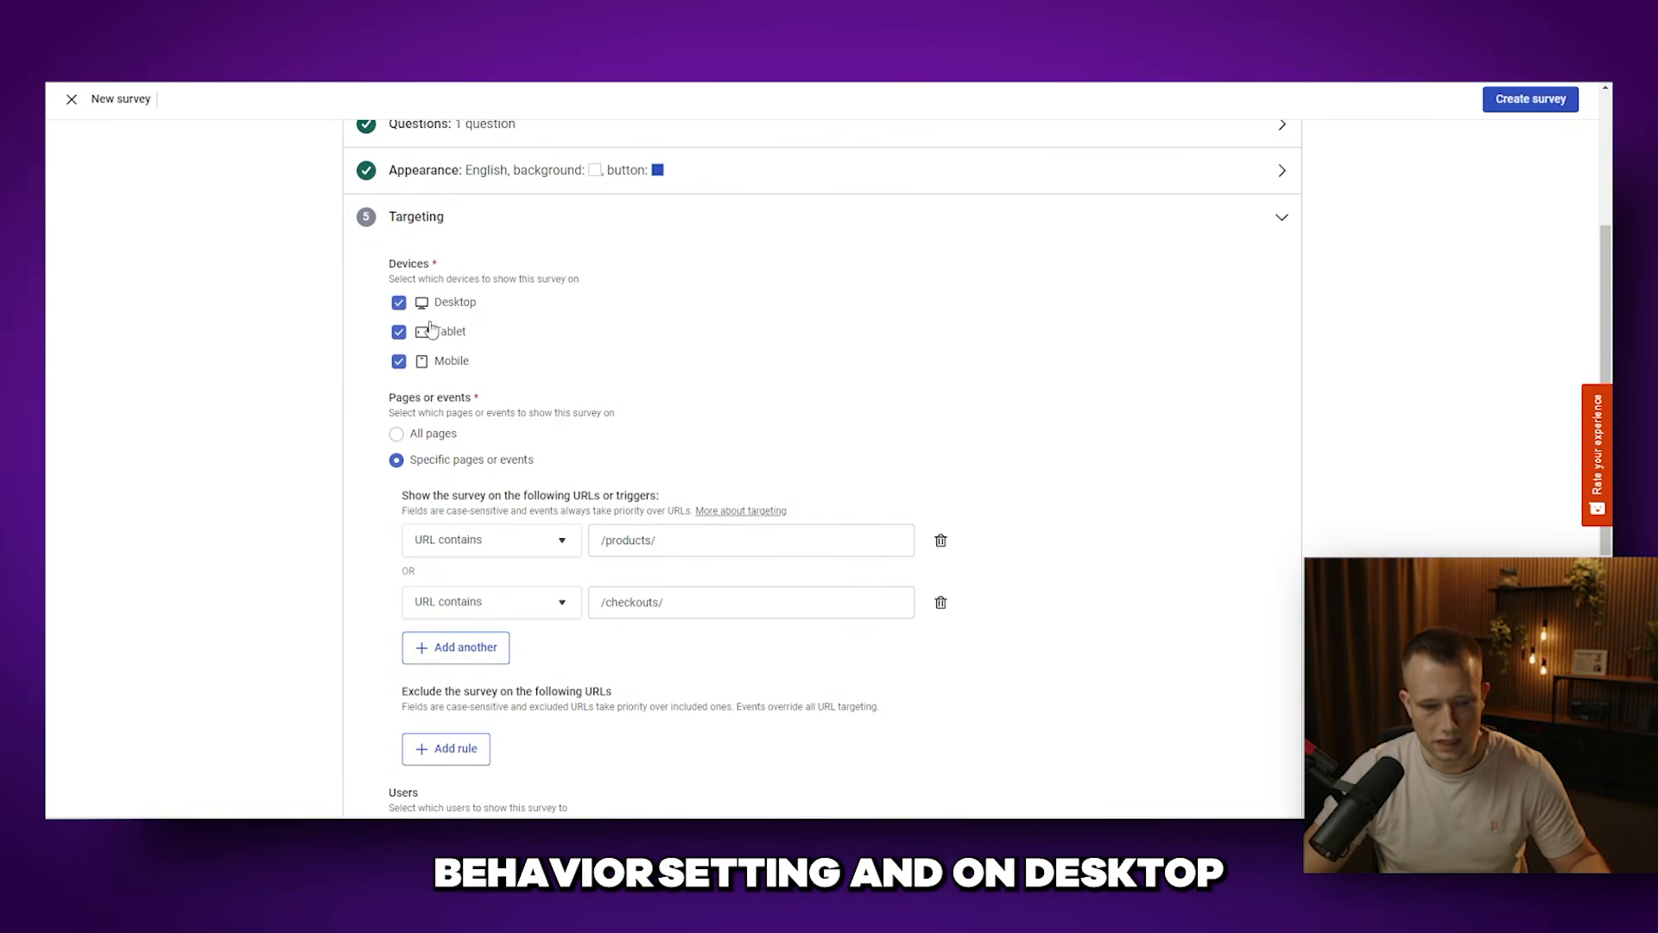
pyautogui.scroll(1, 844, 342)
pyautogui.scroll(2, 974, 360)
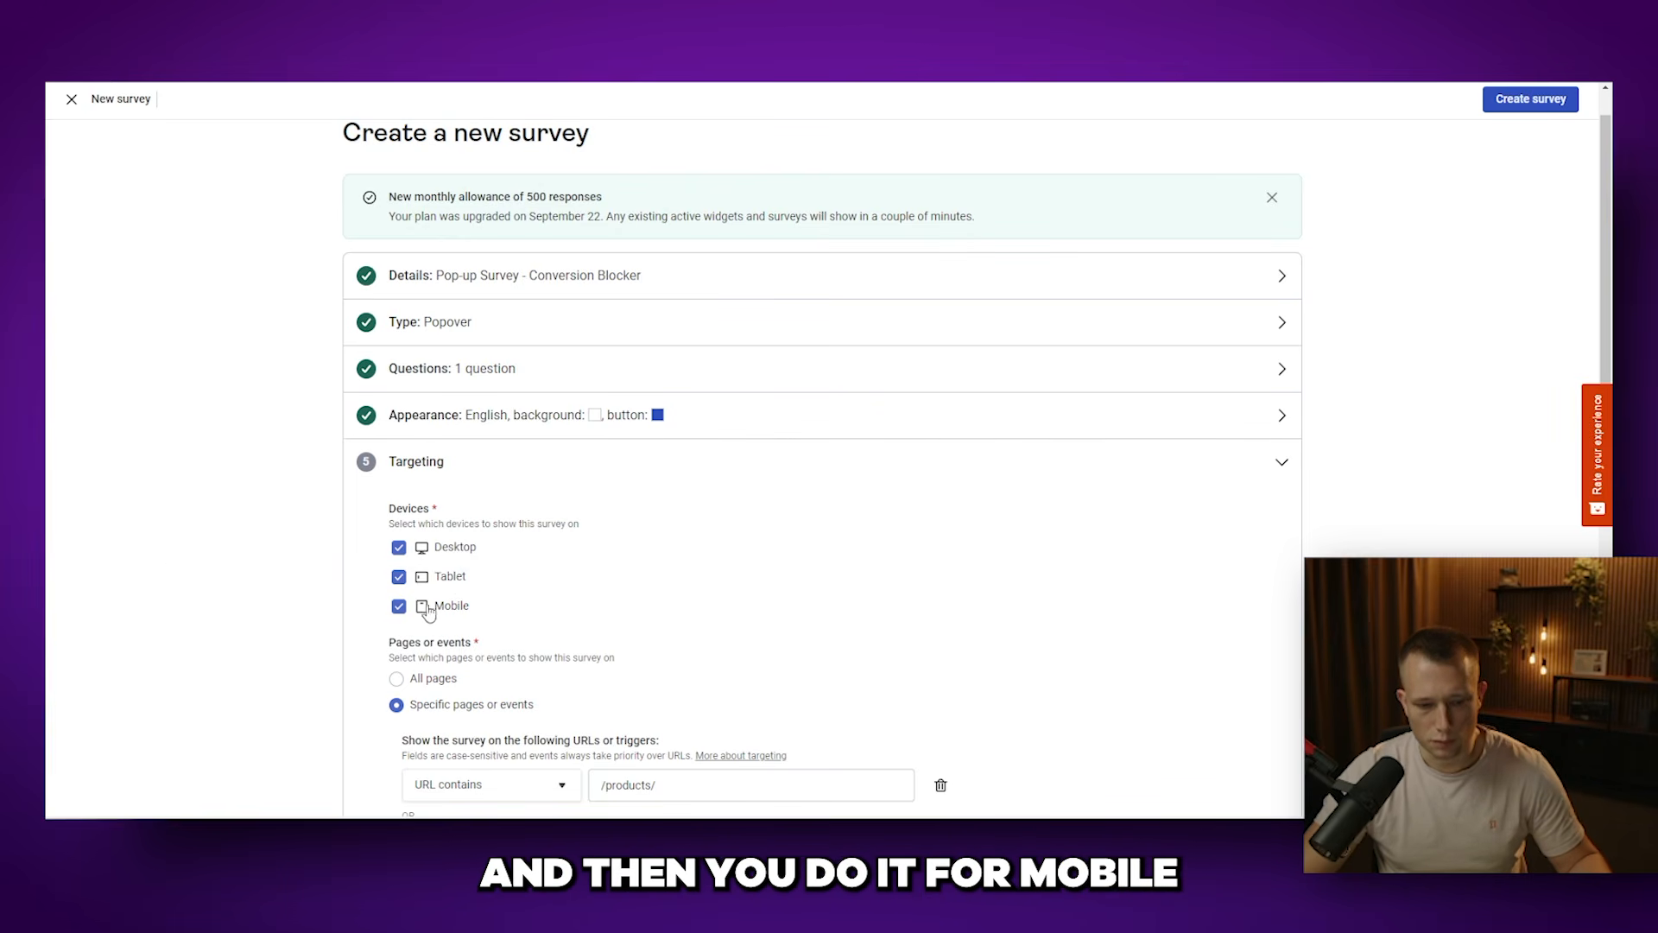
pyautogui.click(1251, 472)
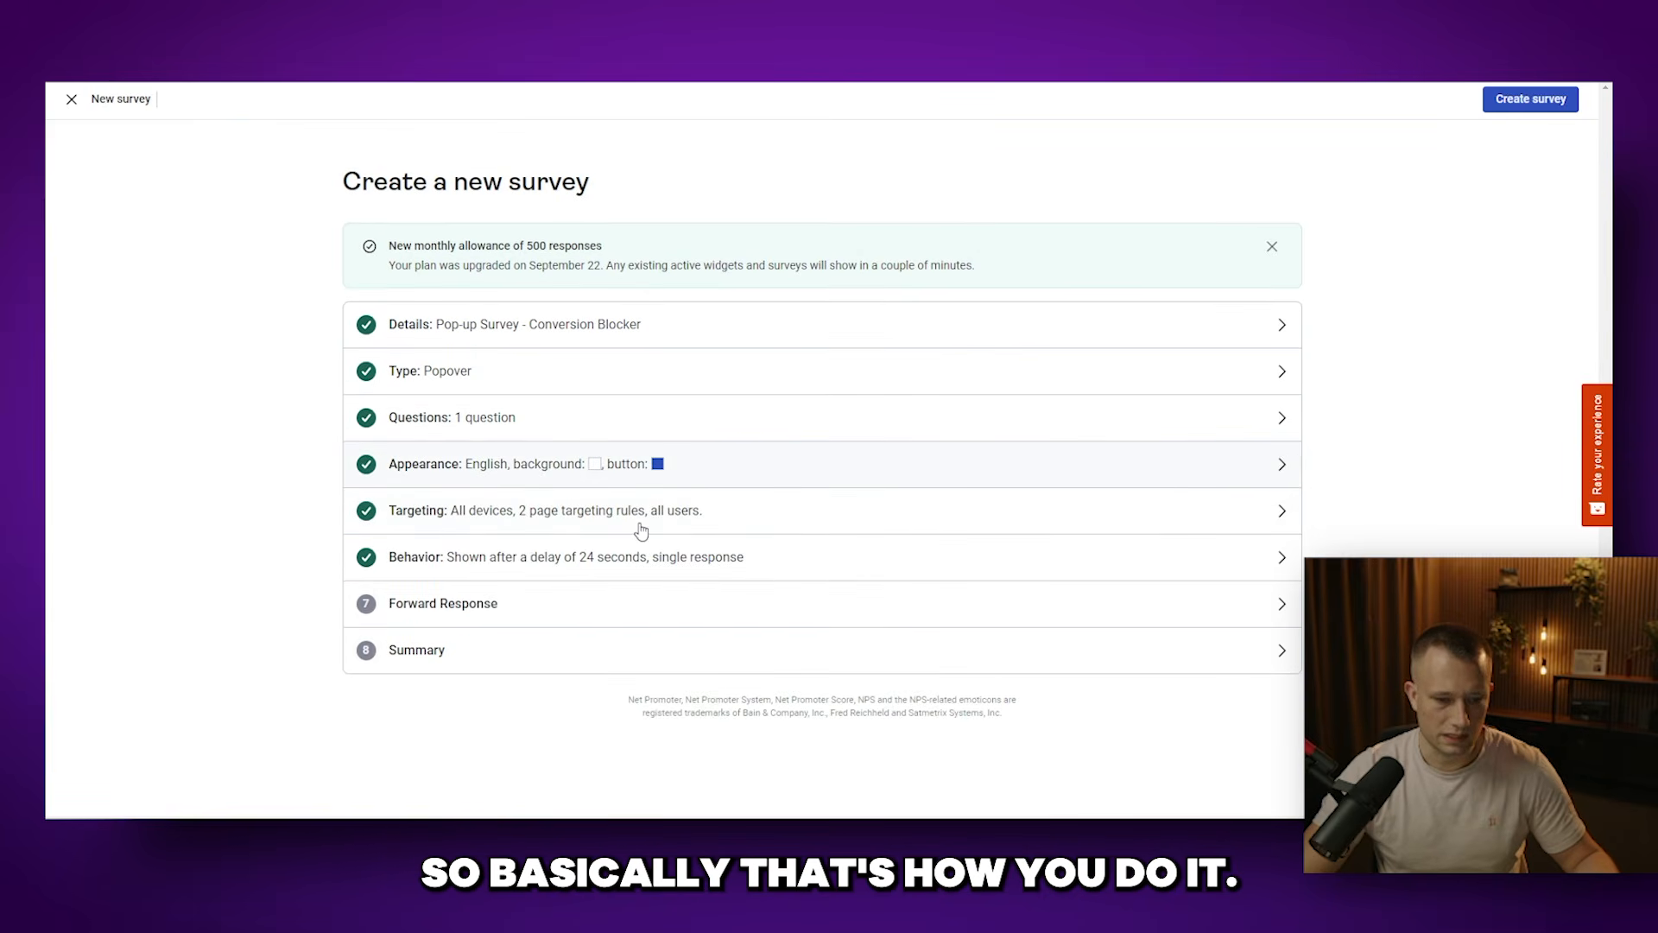
# Step: Reopen the Behavior section and examine its timing, frequency and screenshot settings alongside the completed survey sections
pyautogui.click(795, 556)
pyautogui.scroll(-2, 608, 522)
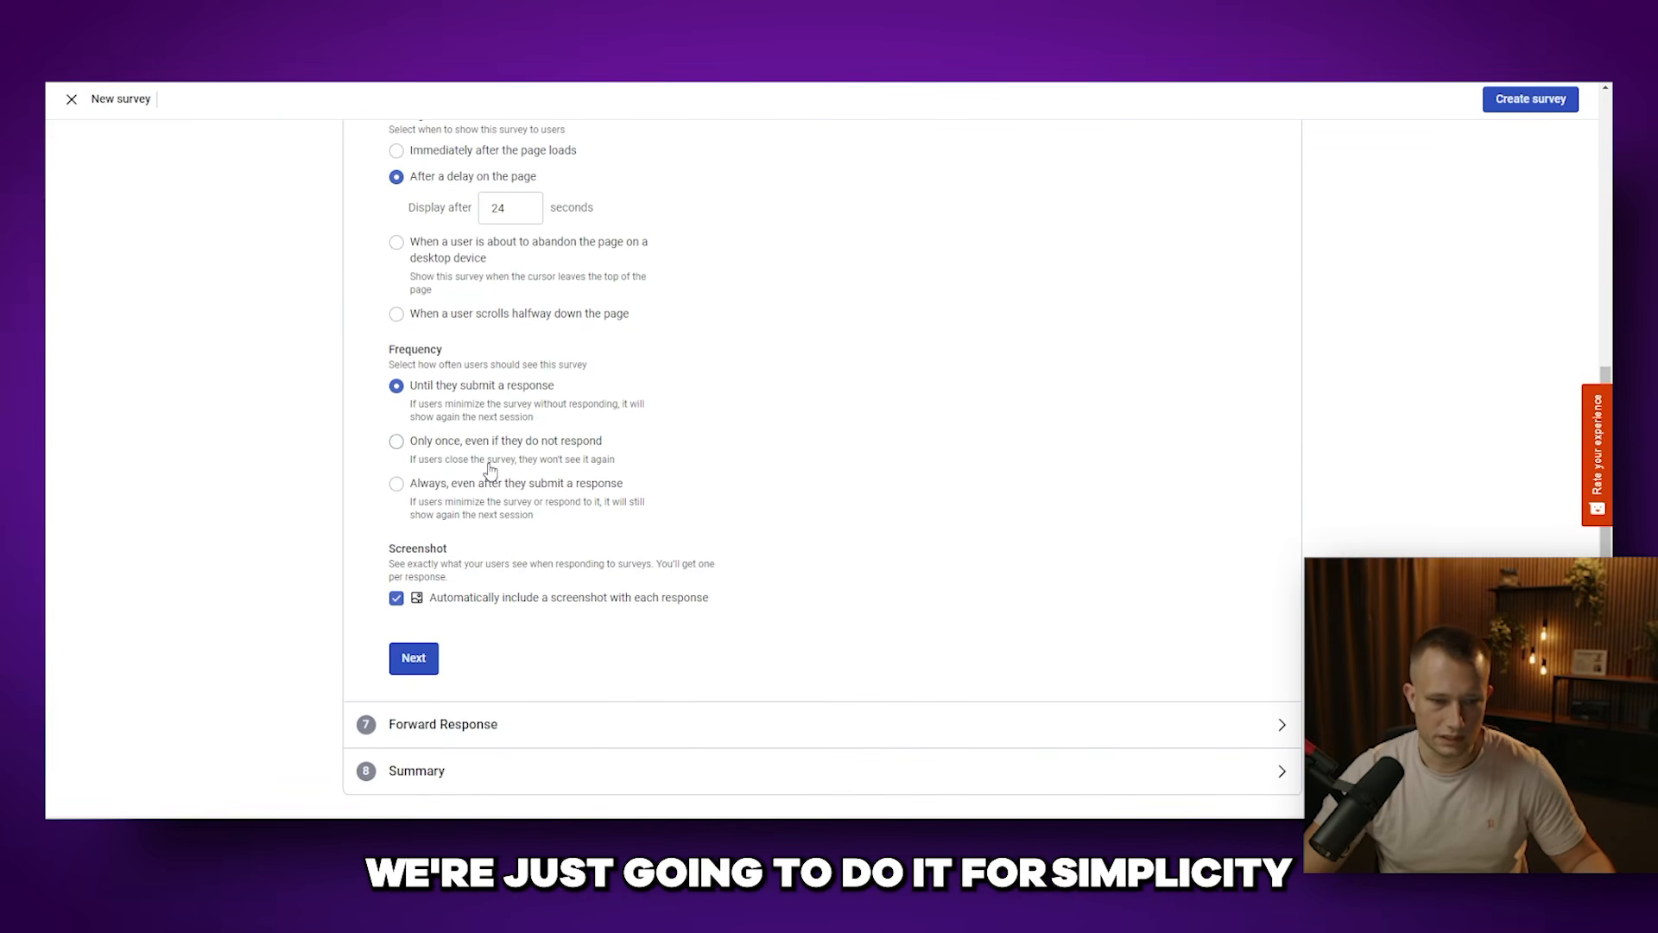
pyautogui.scroll(2, 449, 328)
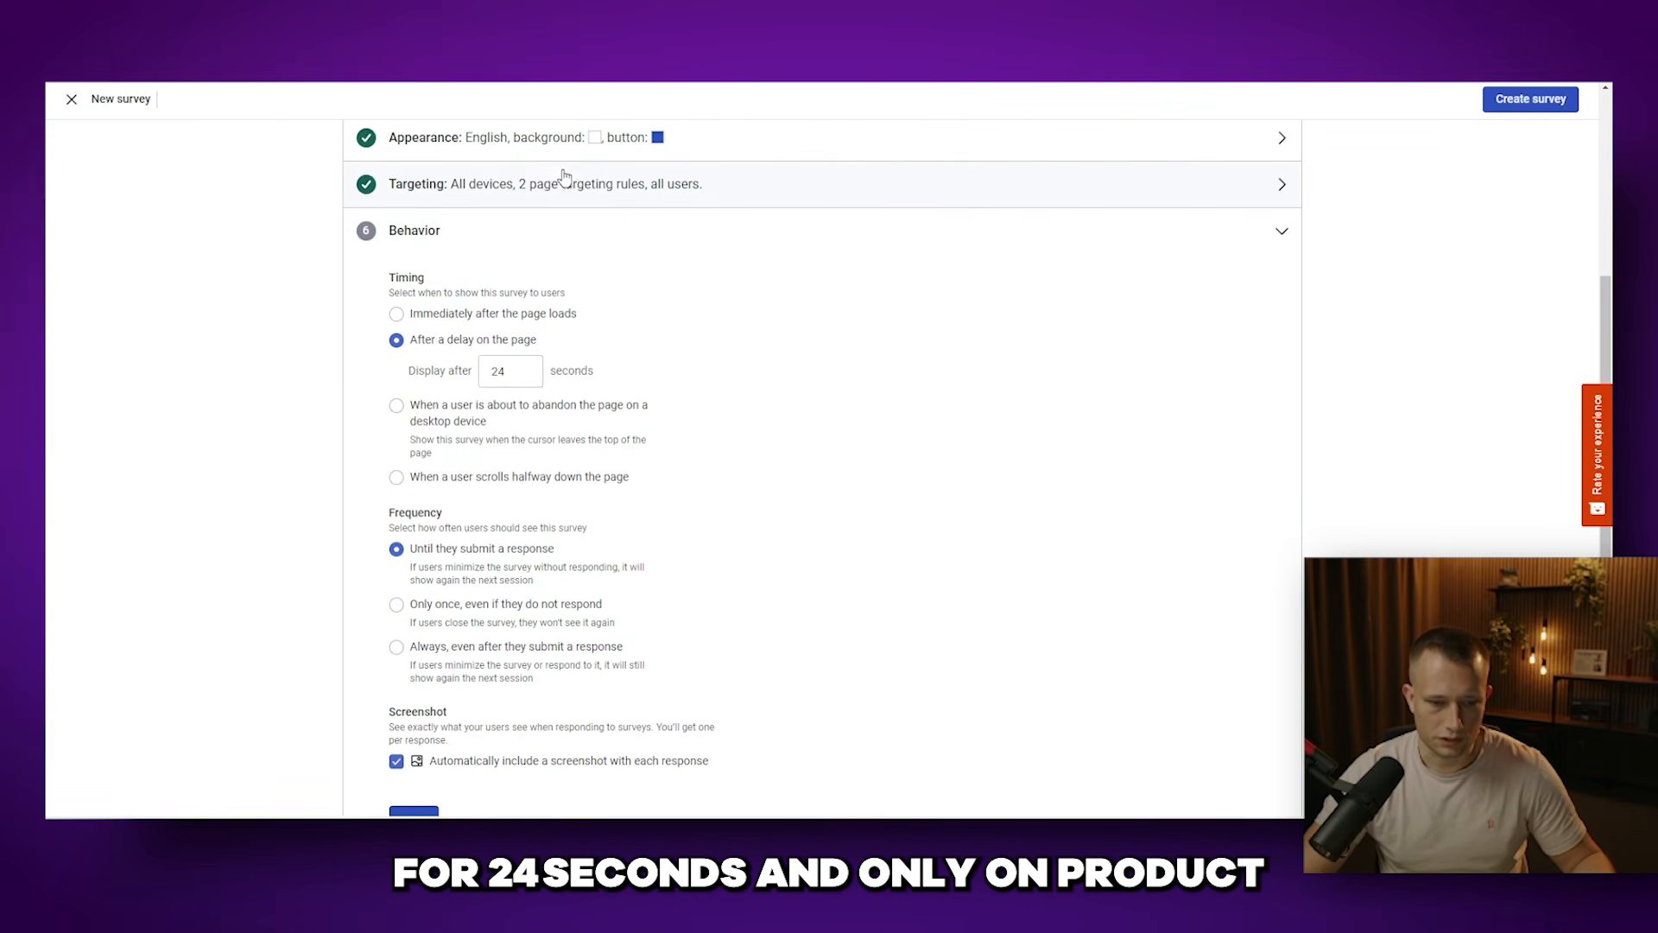
pyautogui.scroll(2, 377, 432)
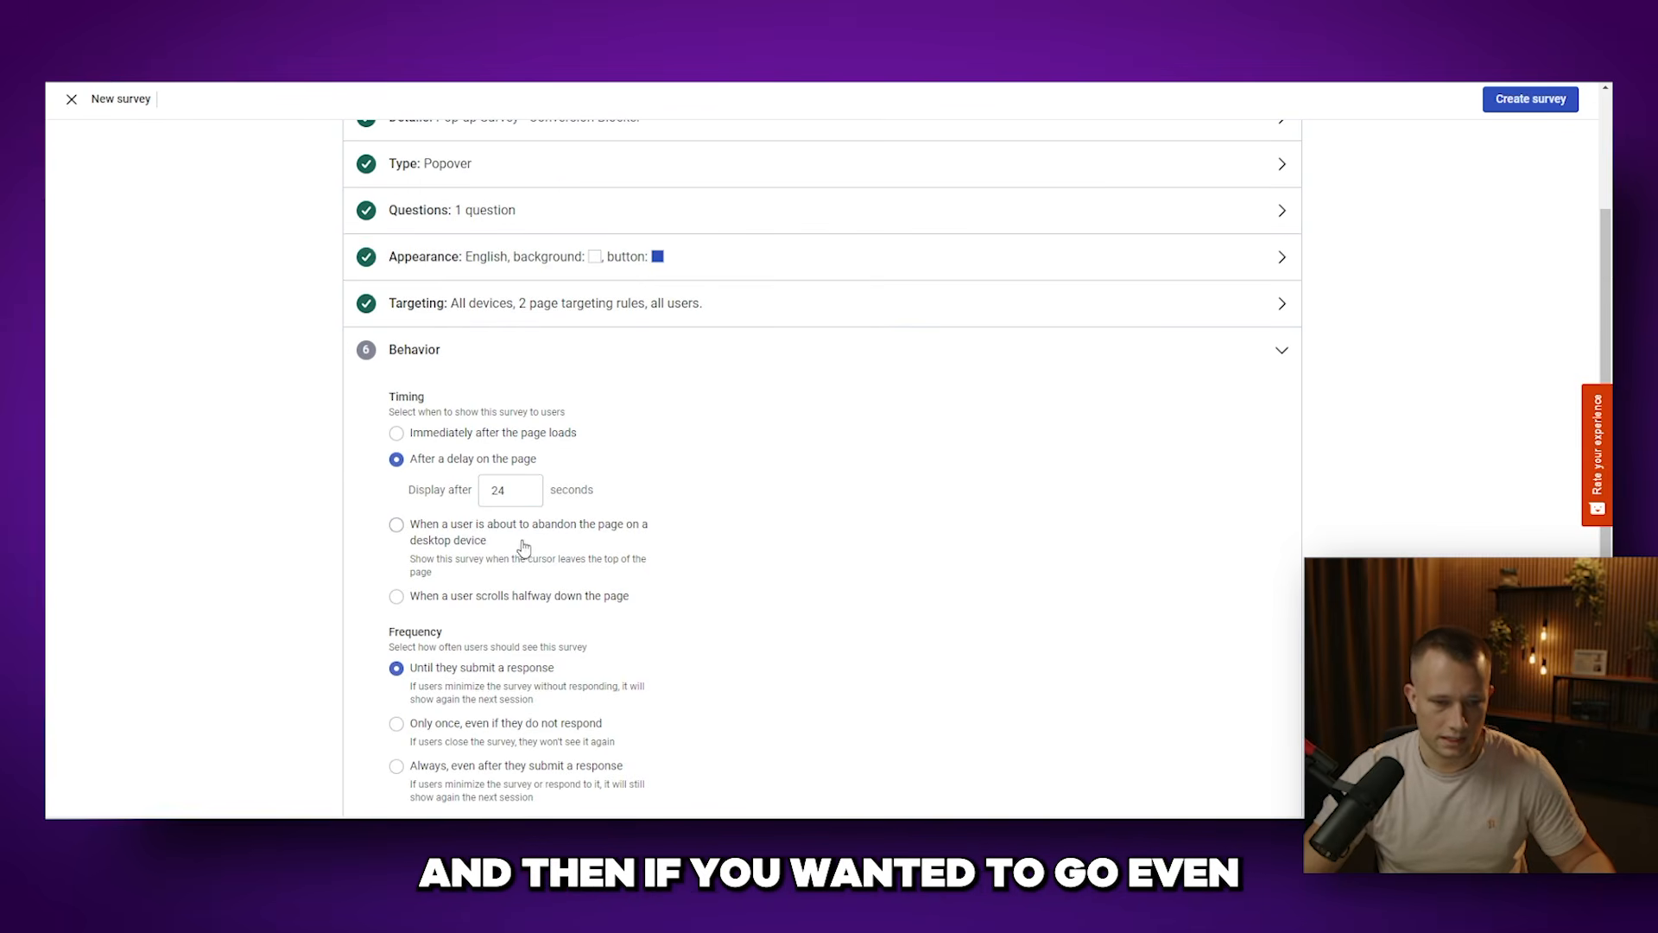
pyautogui.scroll(1, 634, 571)
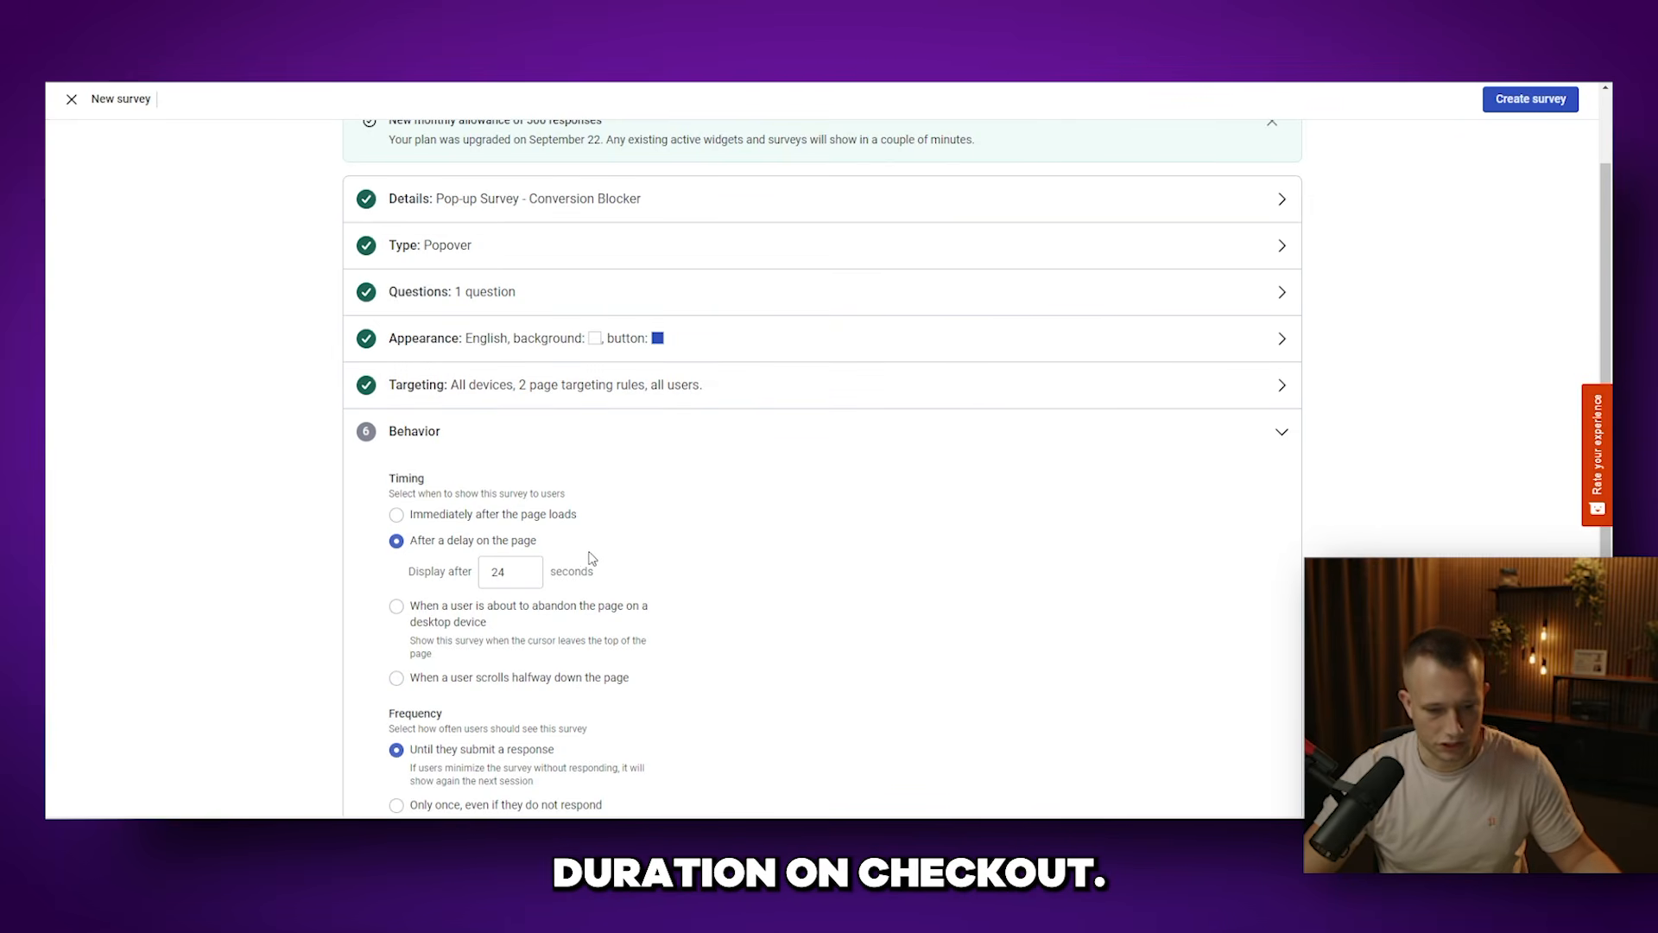
pyautogui.scroll(-5, 596, 594)
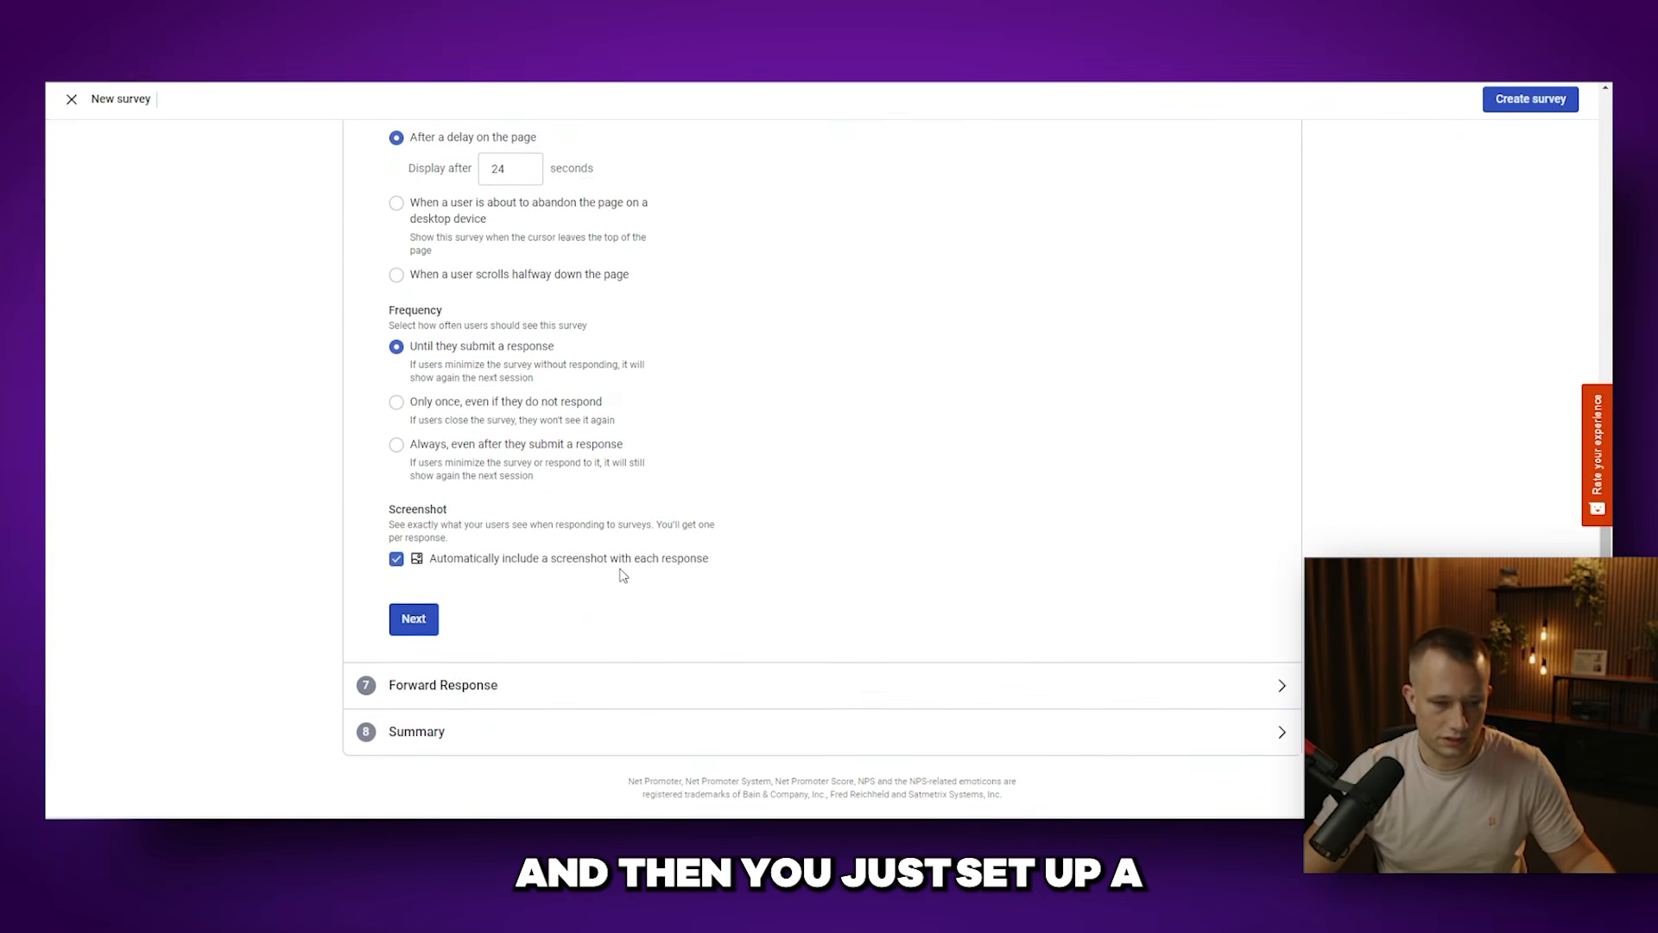
pyautogui.scroll(3, 619, 583)
pyautogui.scroll(-1, 622, 577)
pyautogui.scroll(2, 622, 577)
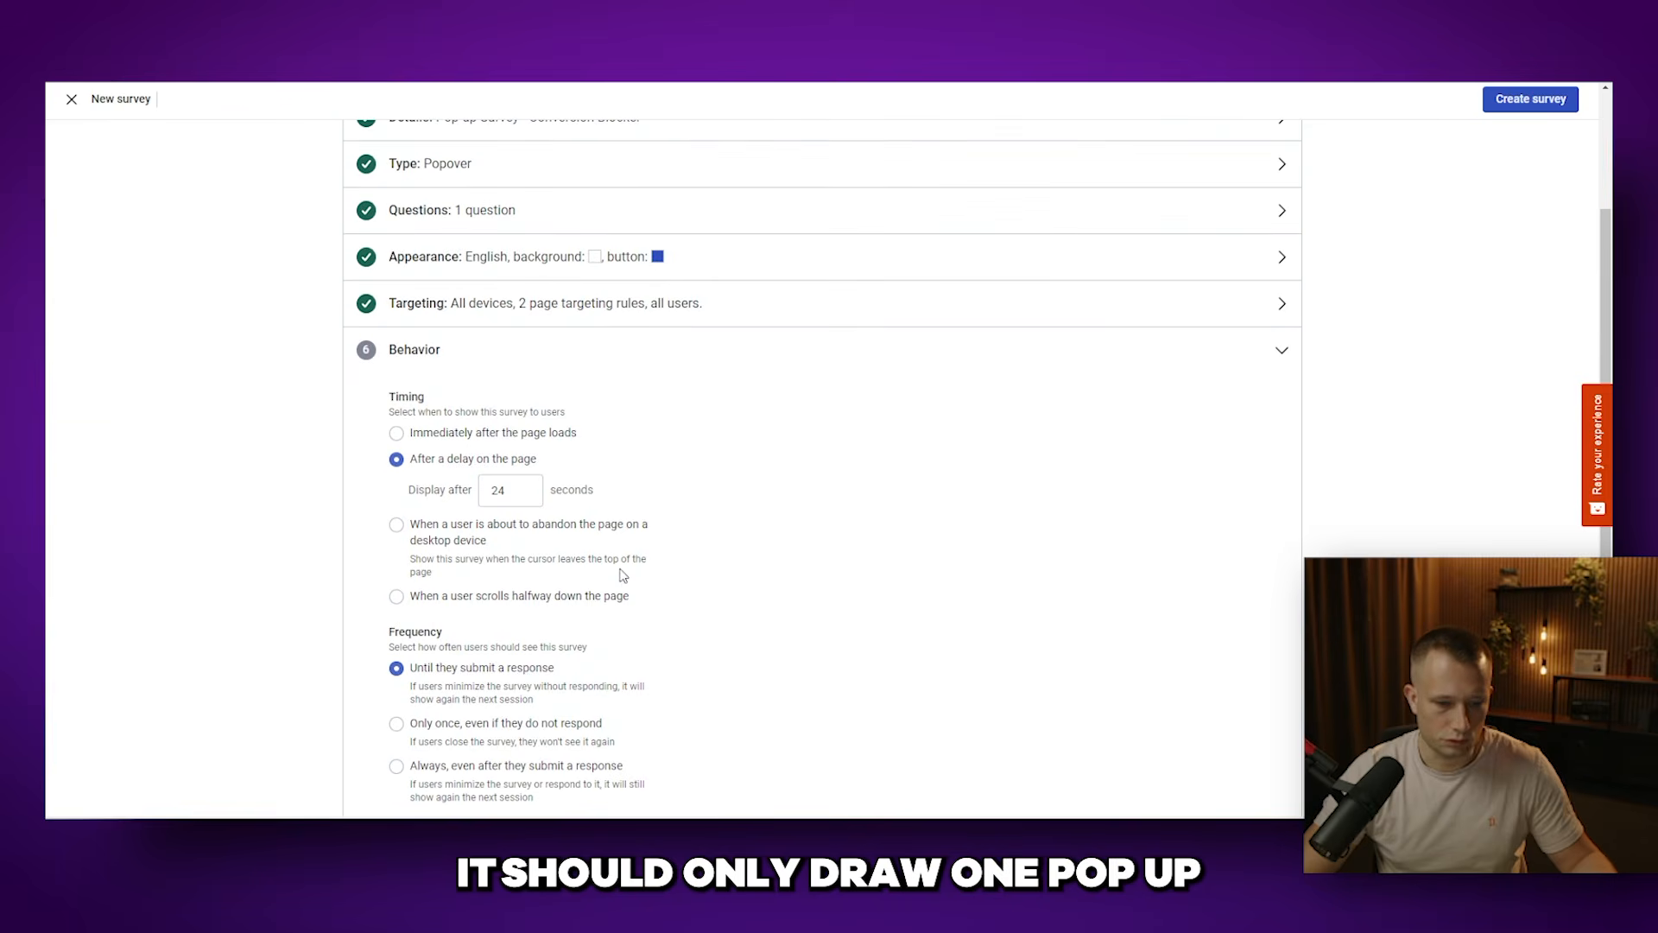
pyautogui.scroll(1, 609, 545)
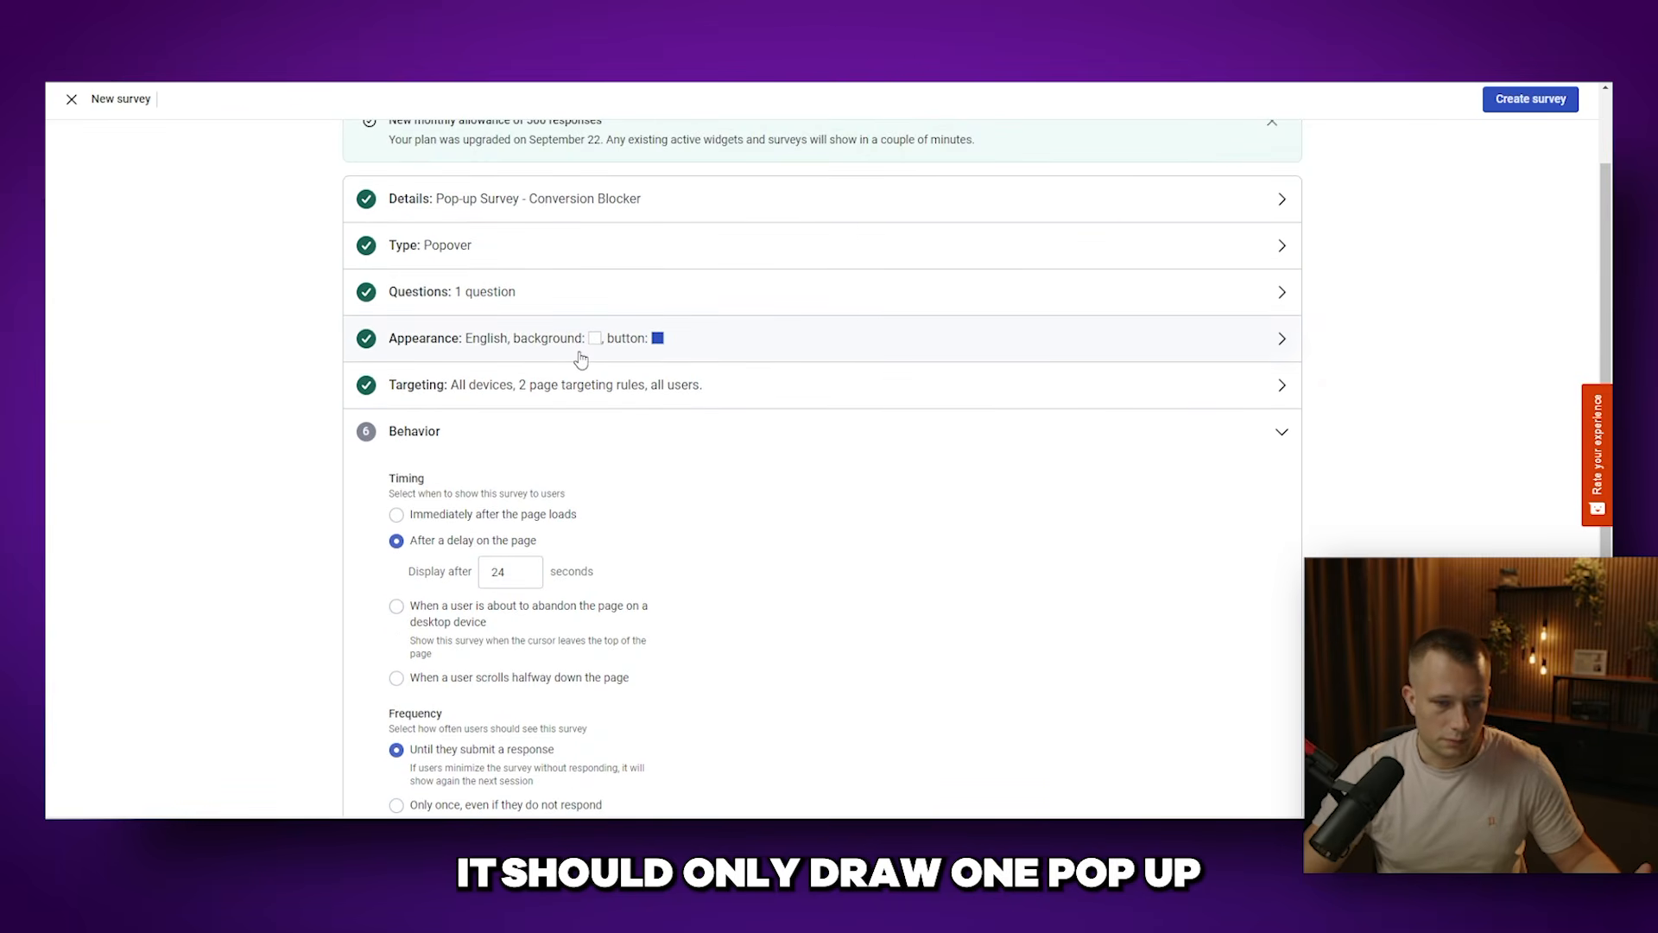
pyautogui.scroll(1, 603, 341)
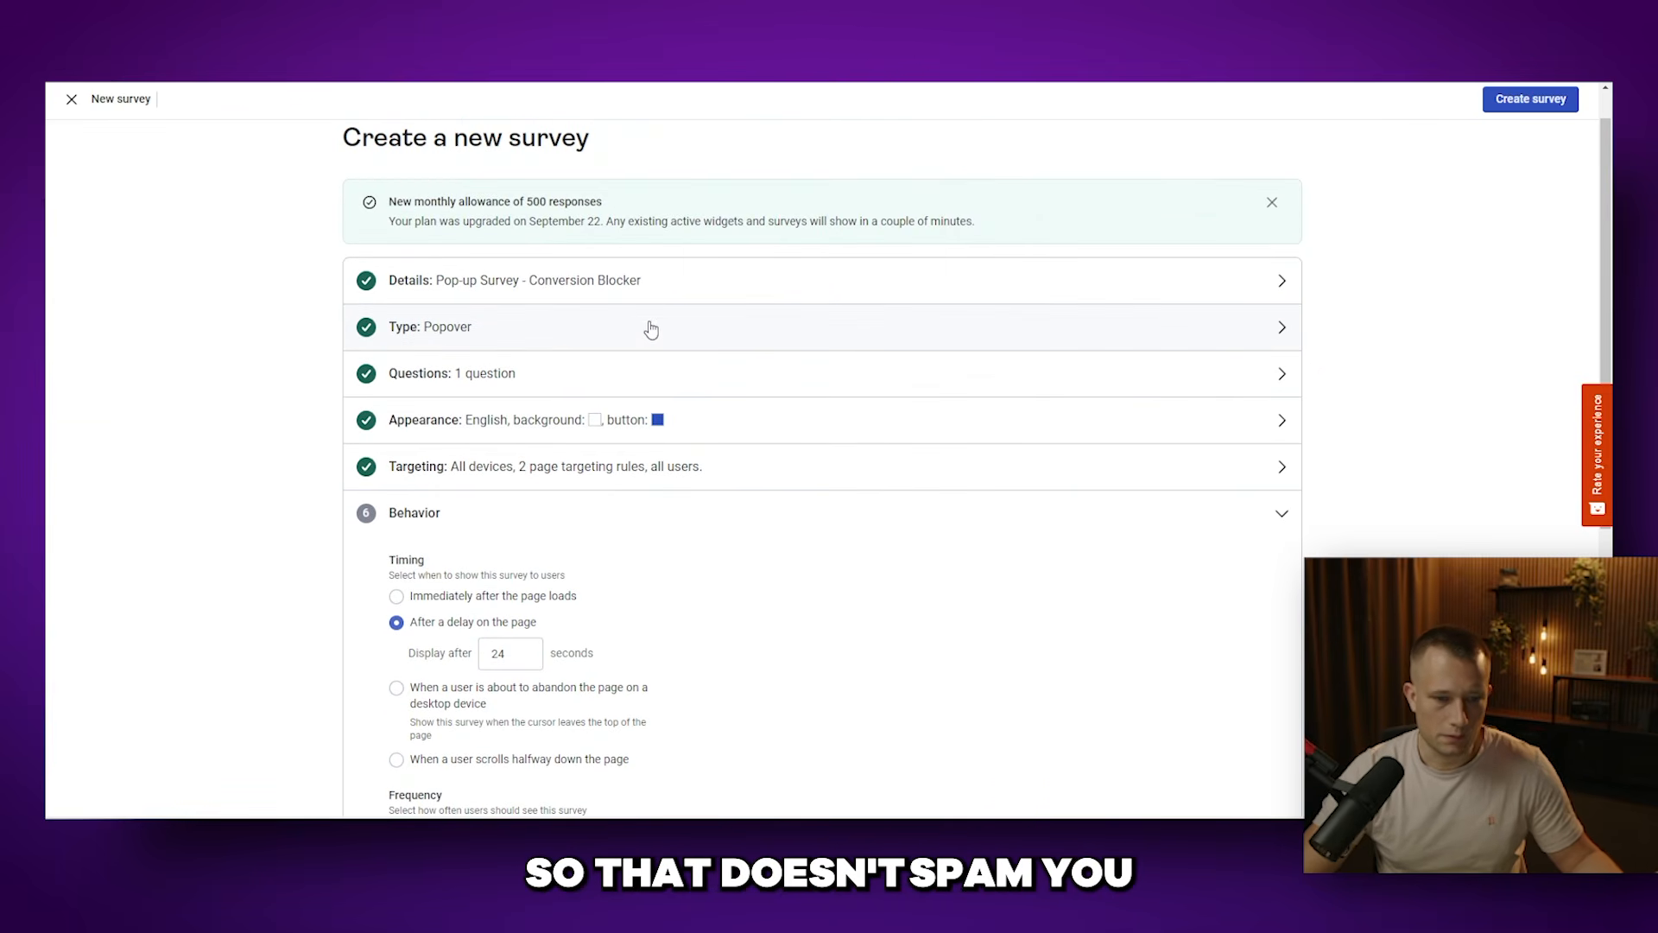
# Step: Complete the Behavior section and continue to the Forward Response section
pyautogui.scroll(-6, 684, 418)
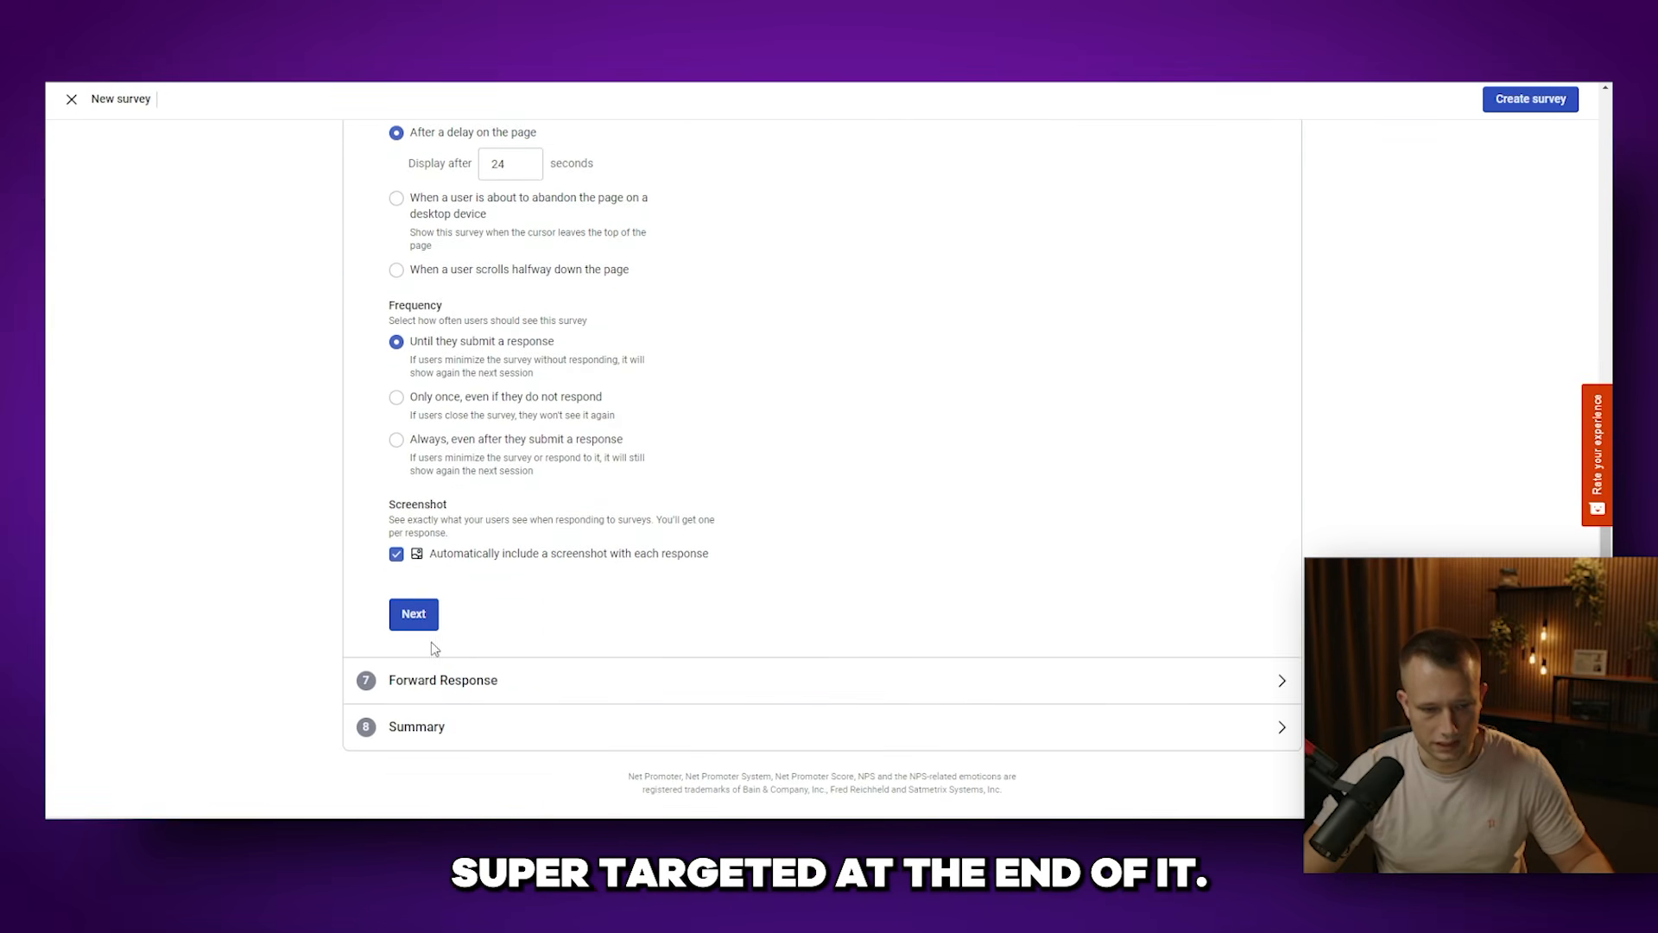
pyautogui.click(425, 616)
# Step: Examine the Forward Response integrations, from Slack and Microsoft Teams to Zapier, and collapse the section without enabling any
pyautogui.scroll(3, 726, 557)
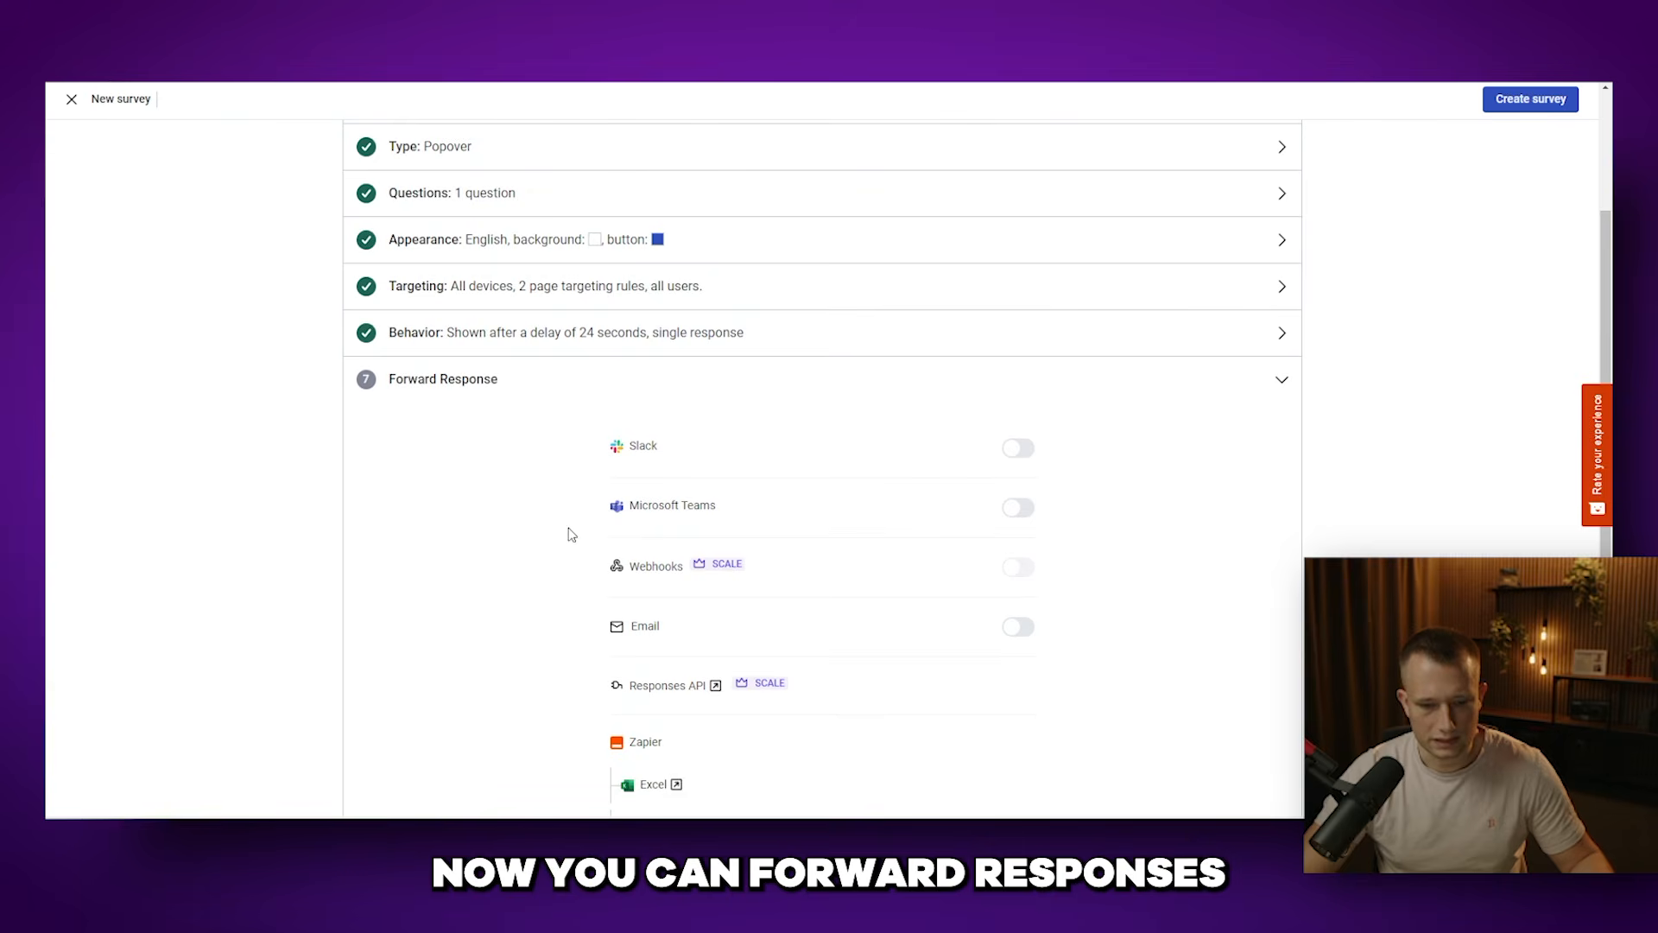
pyautogui.scroll(-1, 715, 465)
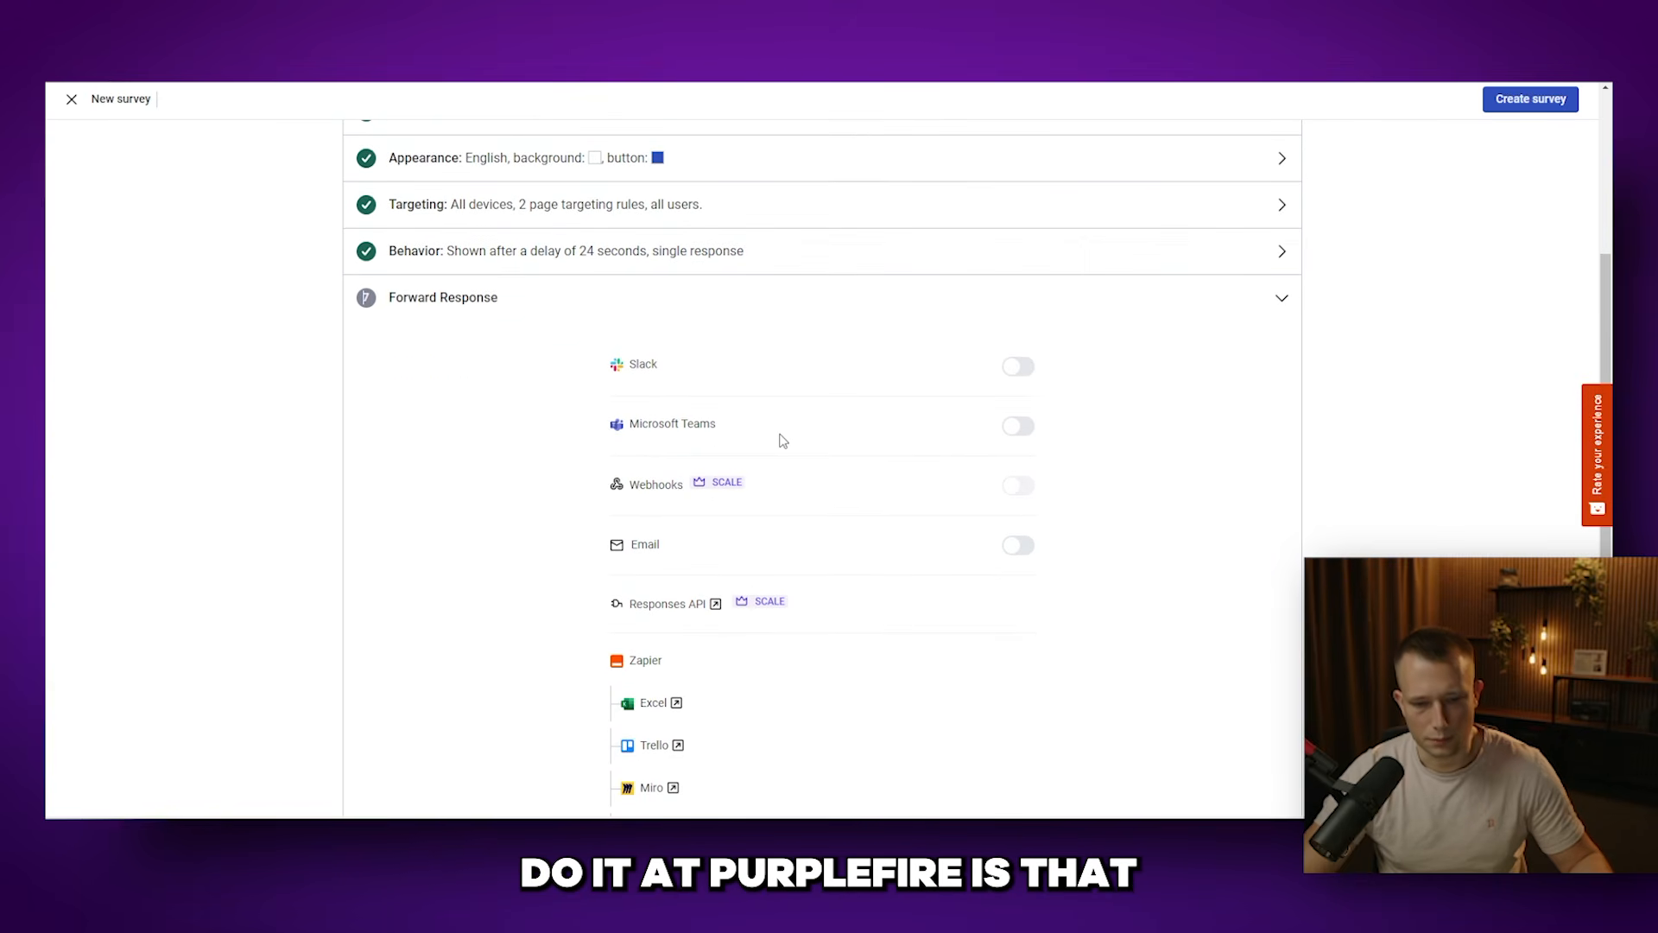
pyautogui.scroll(-1, 784, 441)
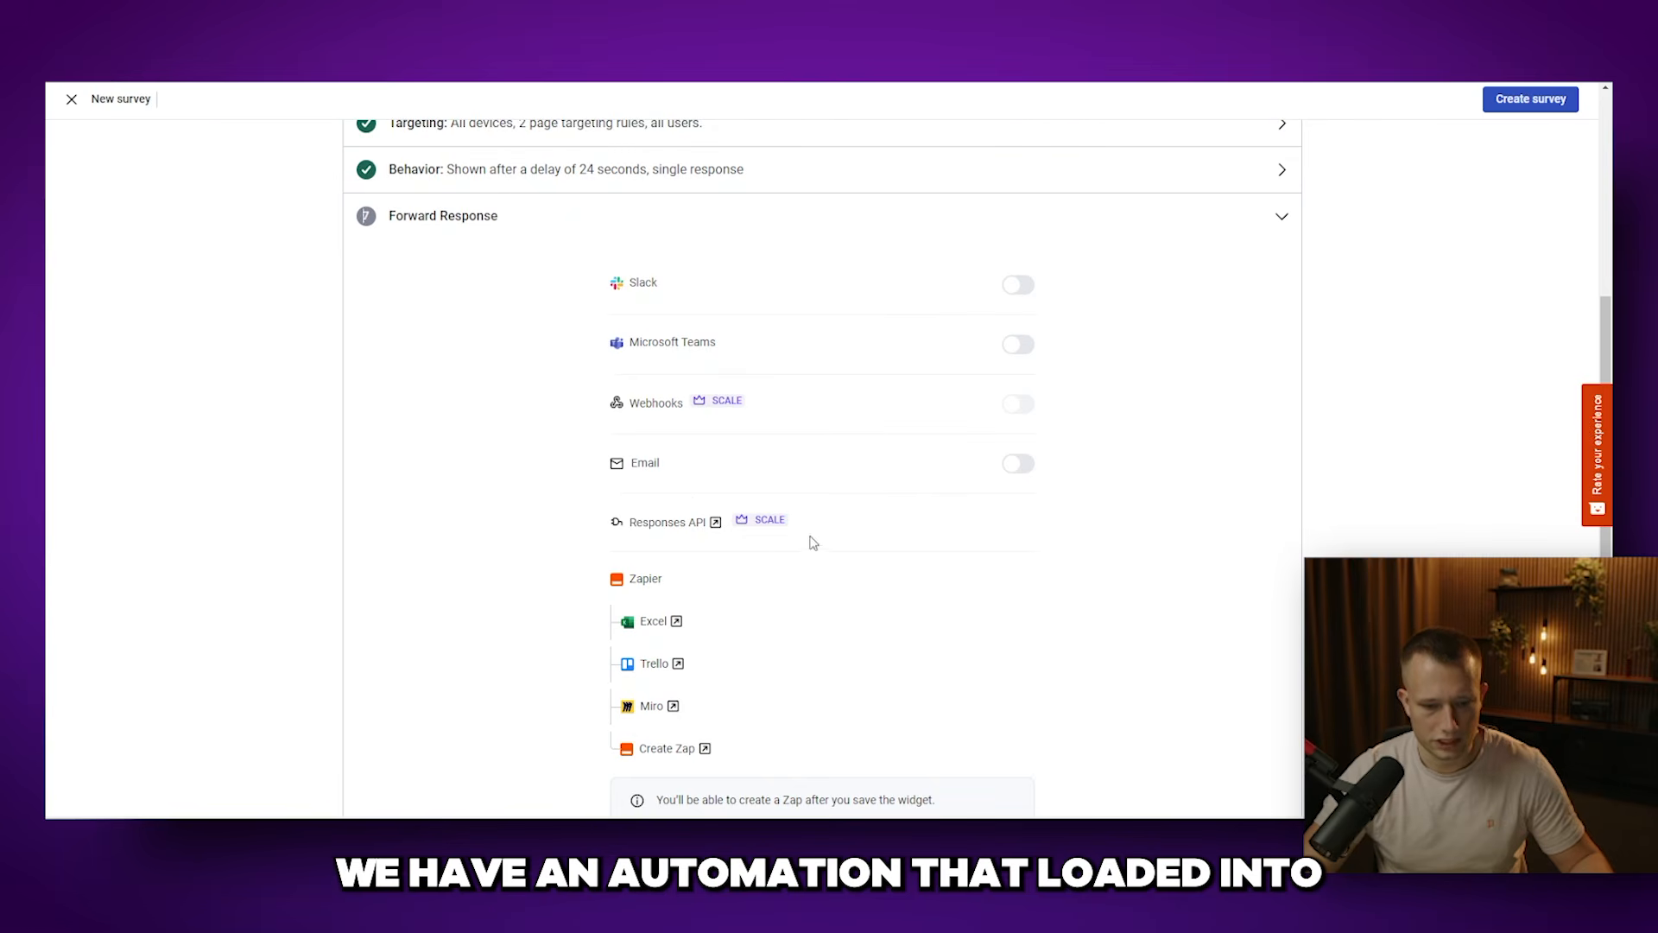
pyautogui.scroll(-1, 734, 544)
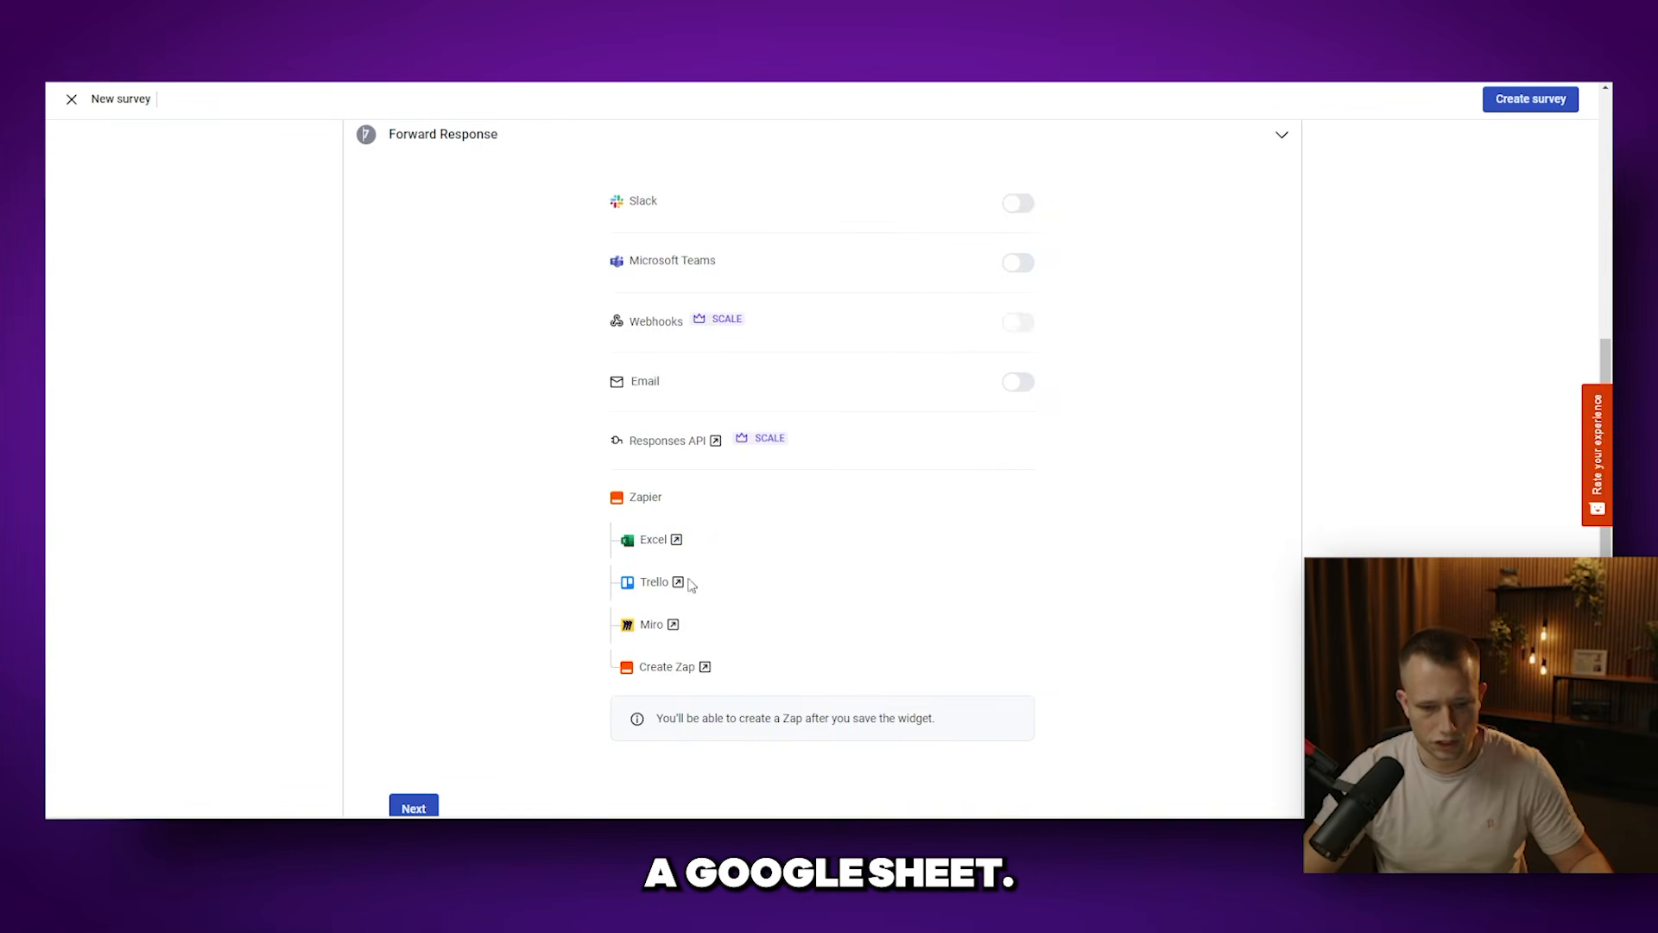
pyautogui.scroll(-2, 574, 600)
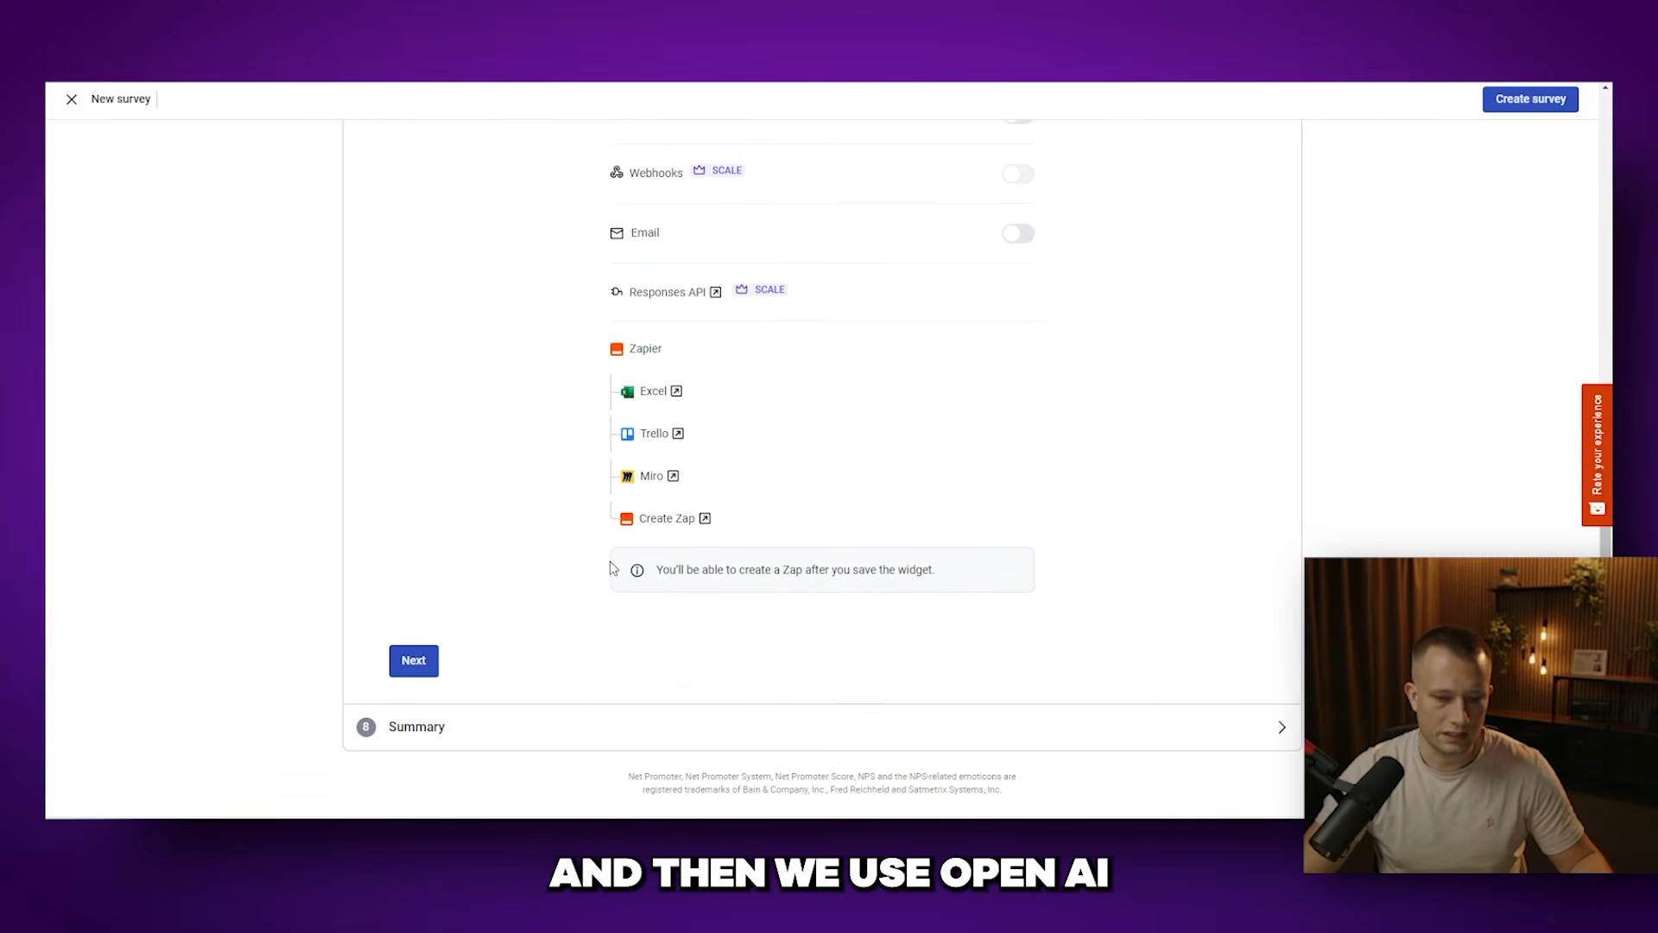
pyautogui.scroll(2, 612, 568)
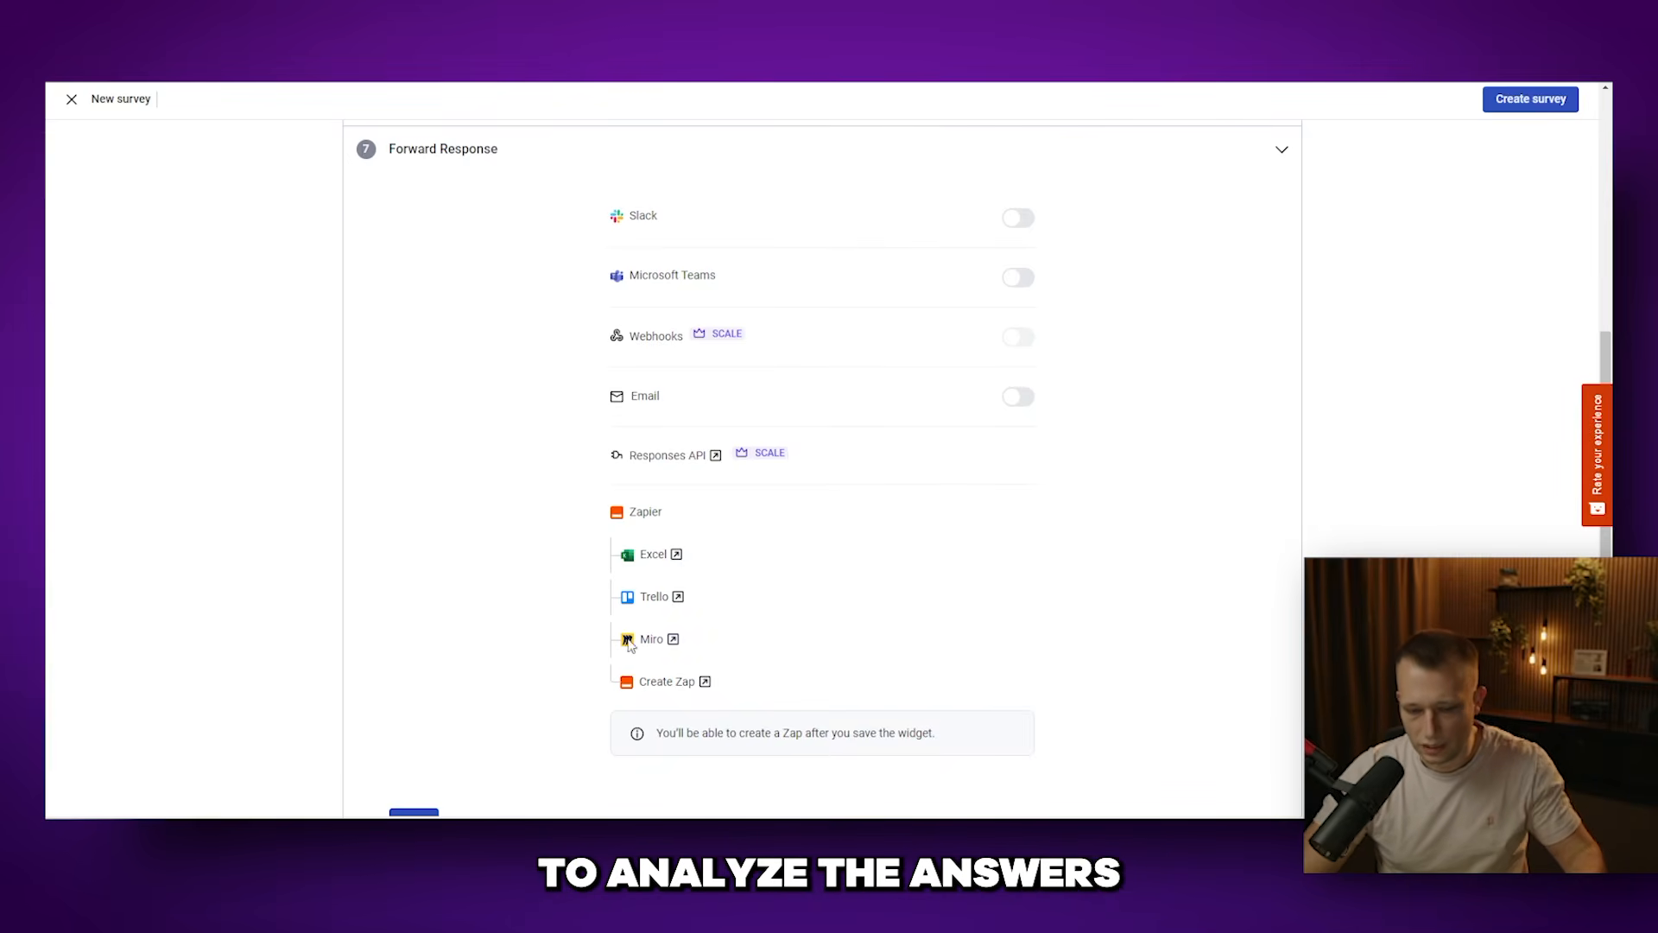
pyautogui.scroll(-1, 821, 572)
pyautogui.scroll(-1, 775, 561)
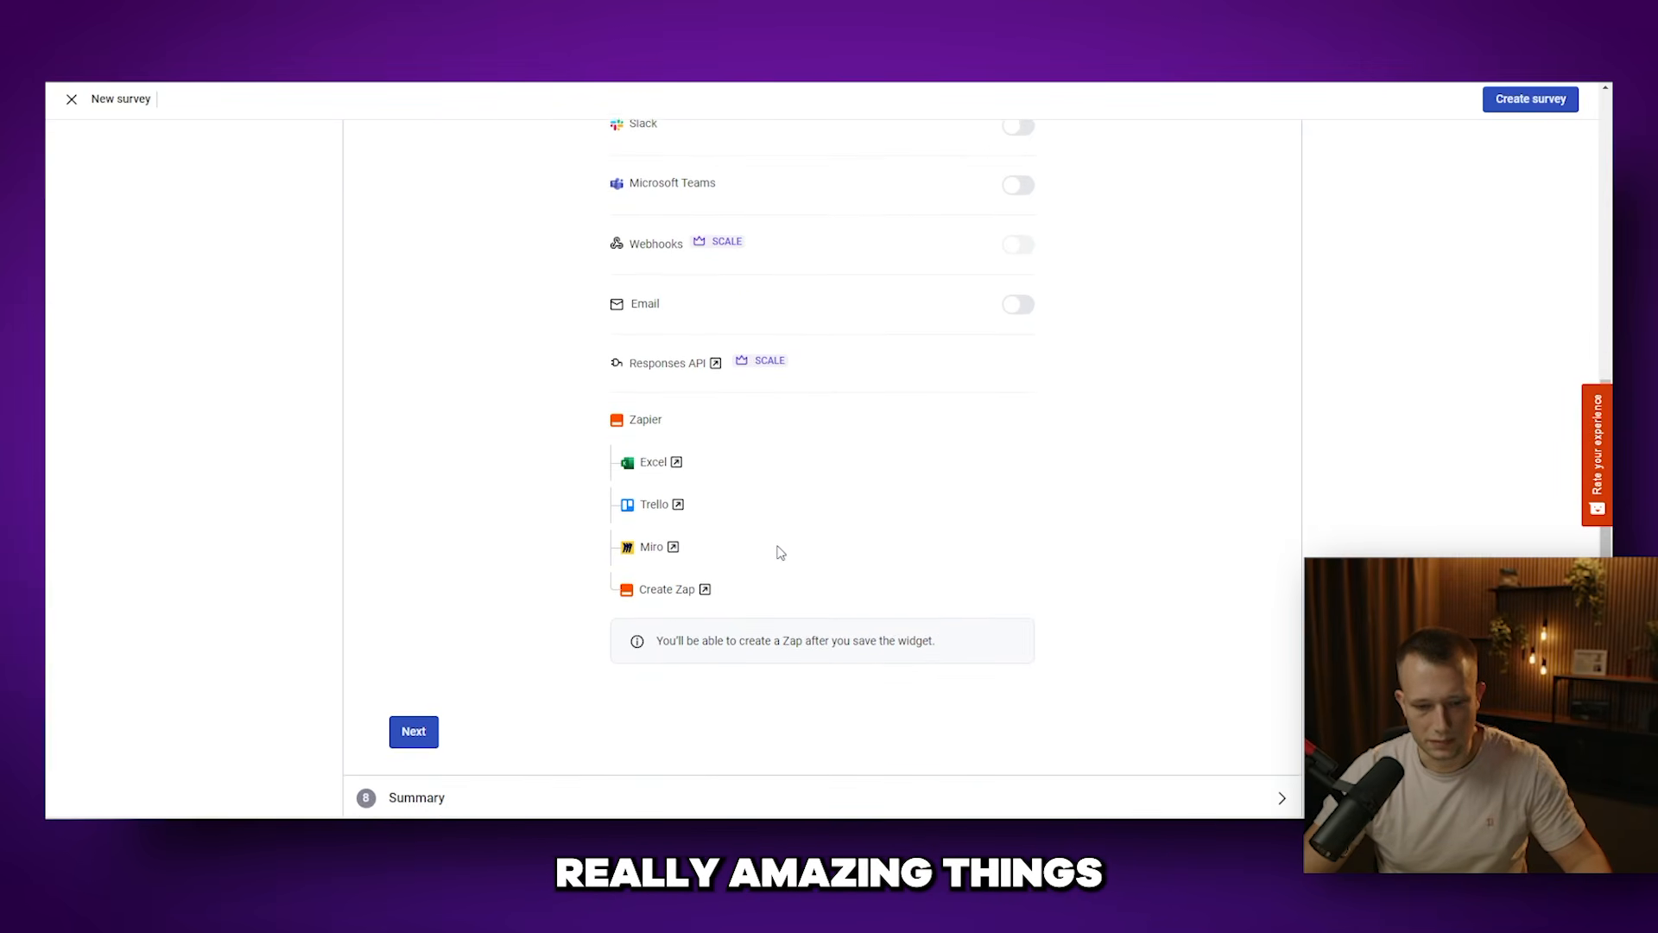
pyautogui.scroll(2, 536, 475)
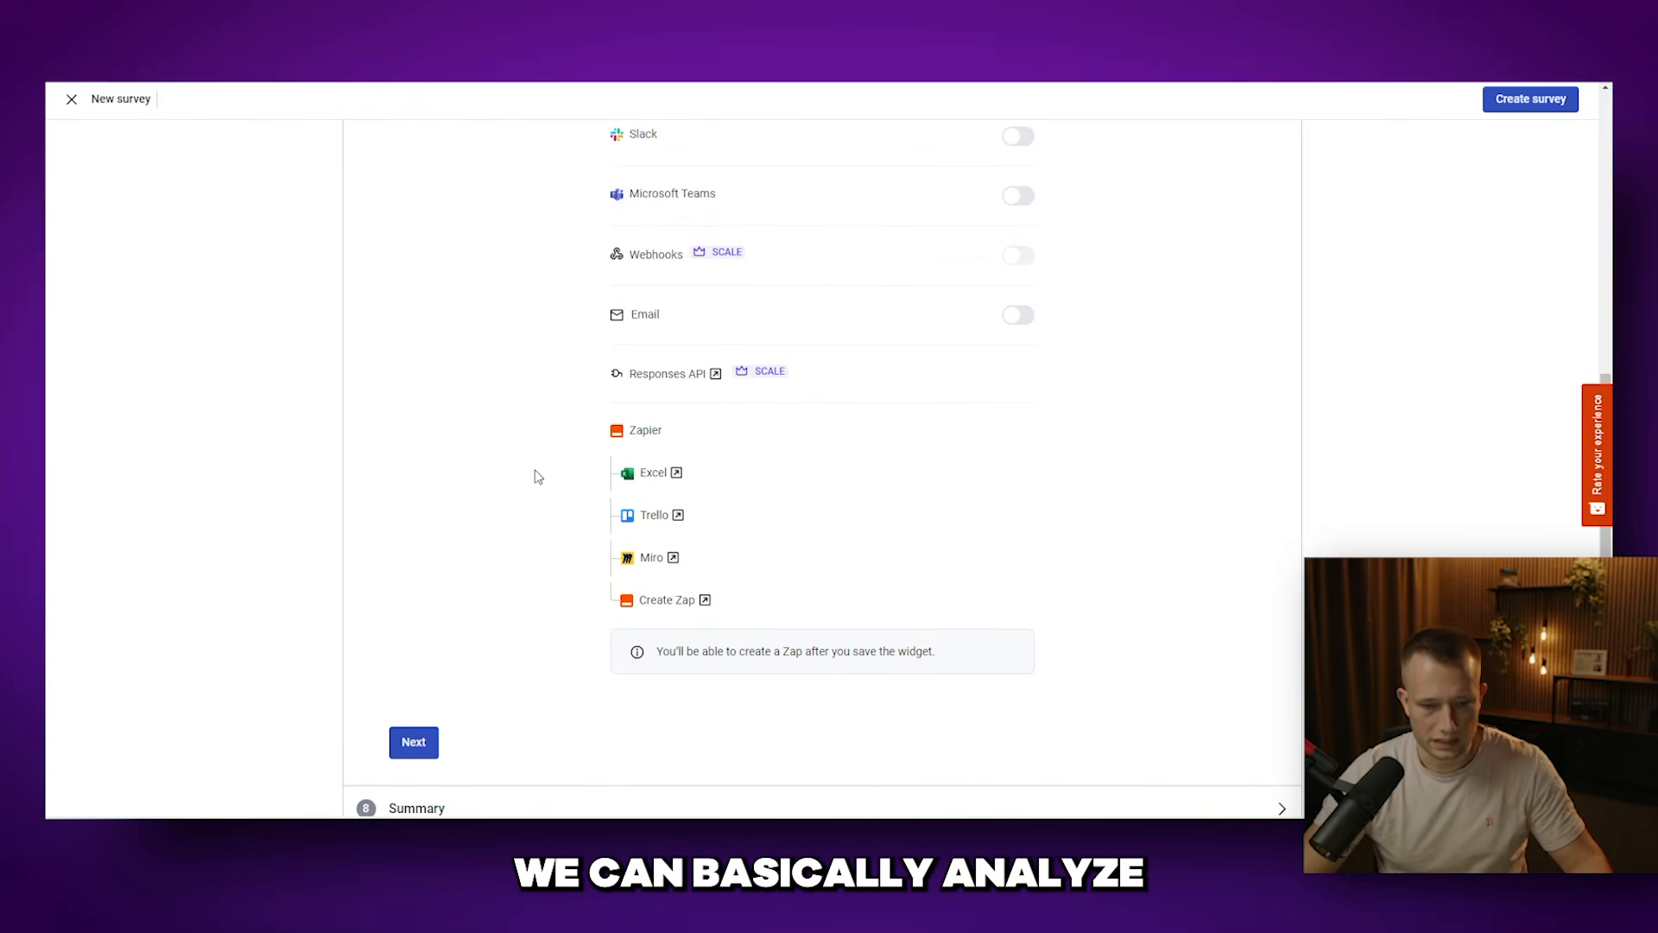
pyautogui.scroll(1, 593, 492)
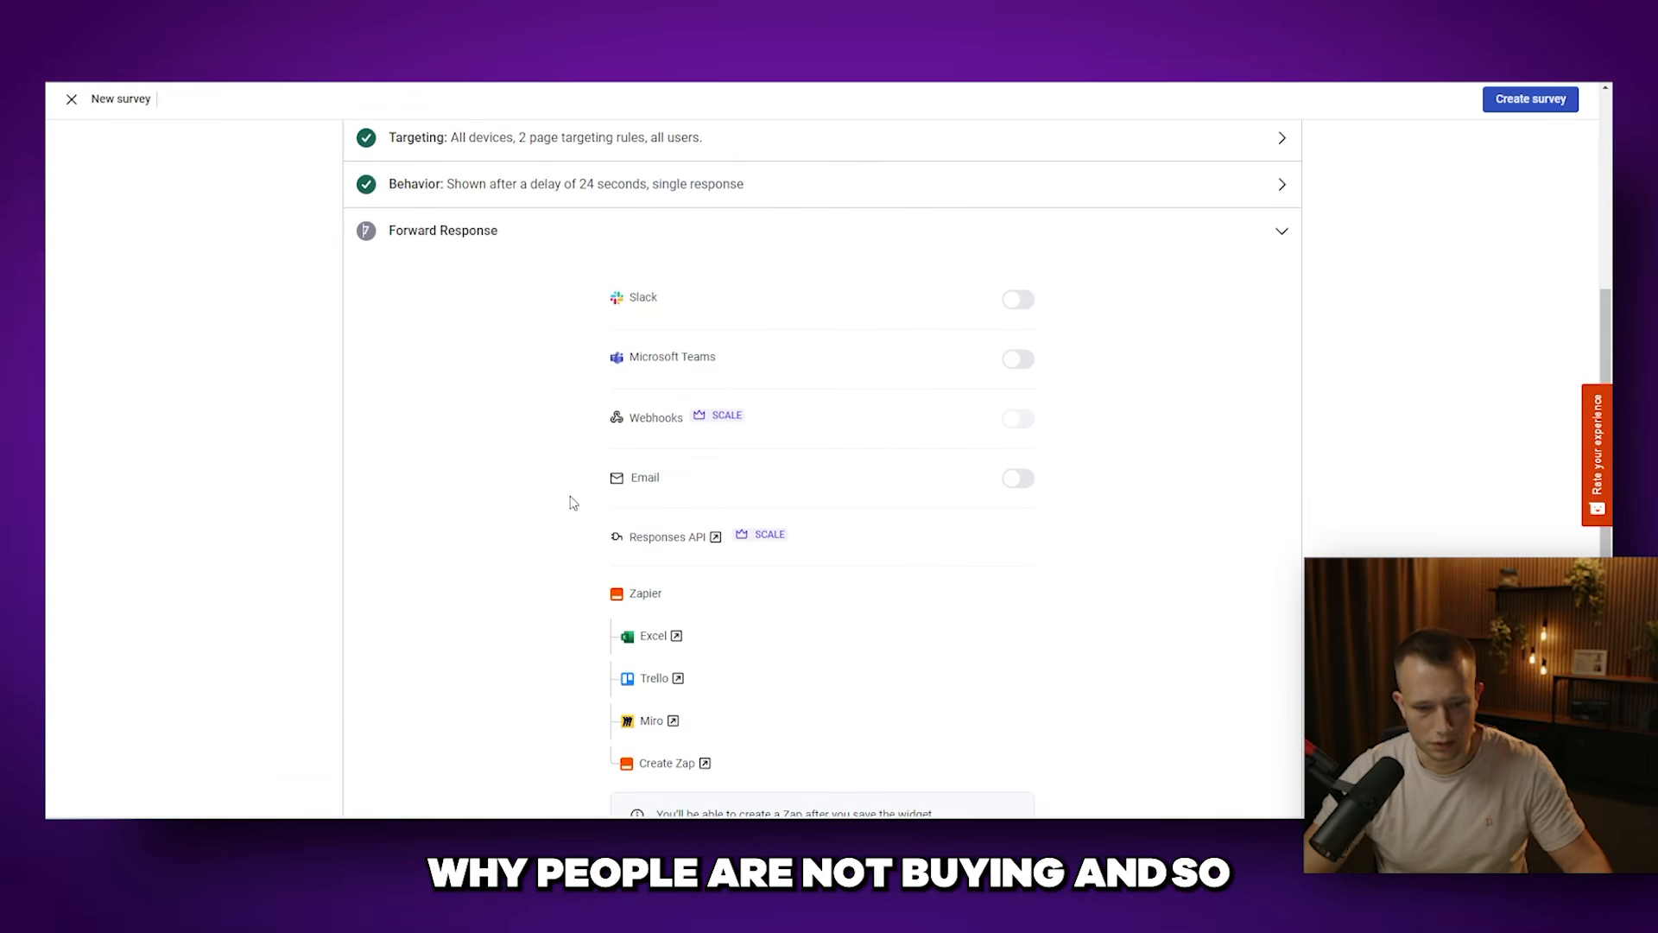
pyautogui.scroll(-2, 553, 492)
pyautogui.scroll(3, 516, 466)
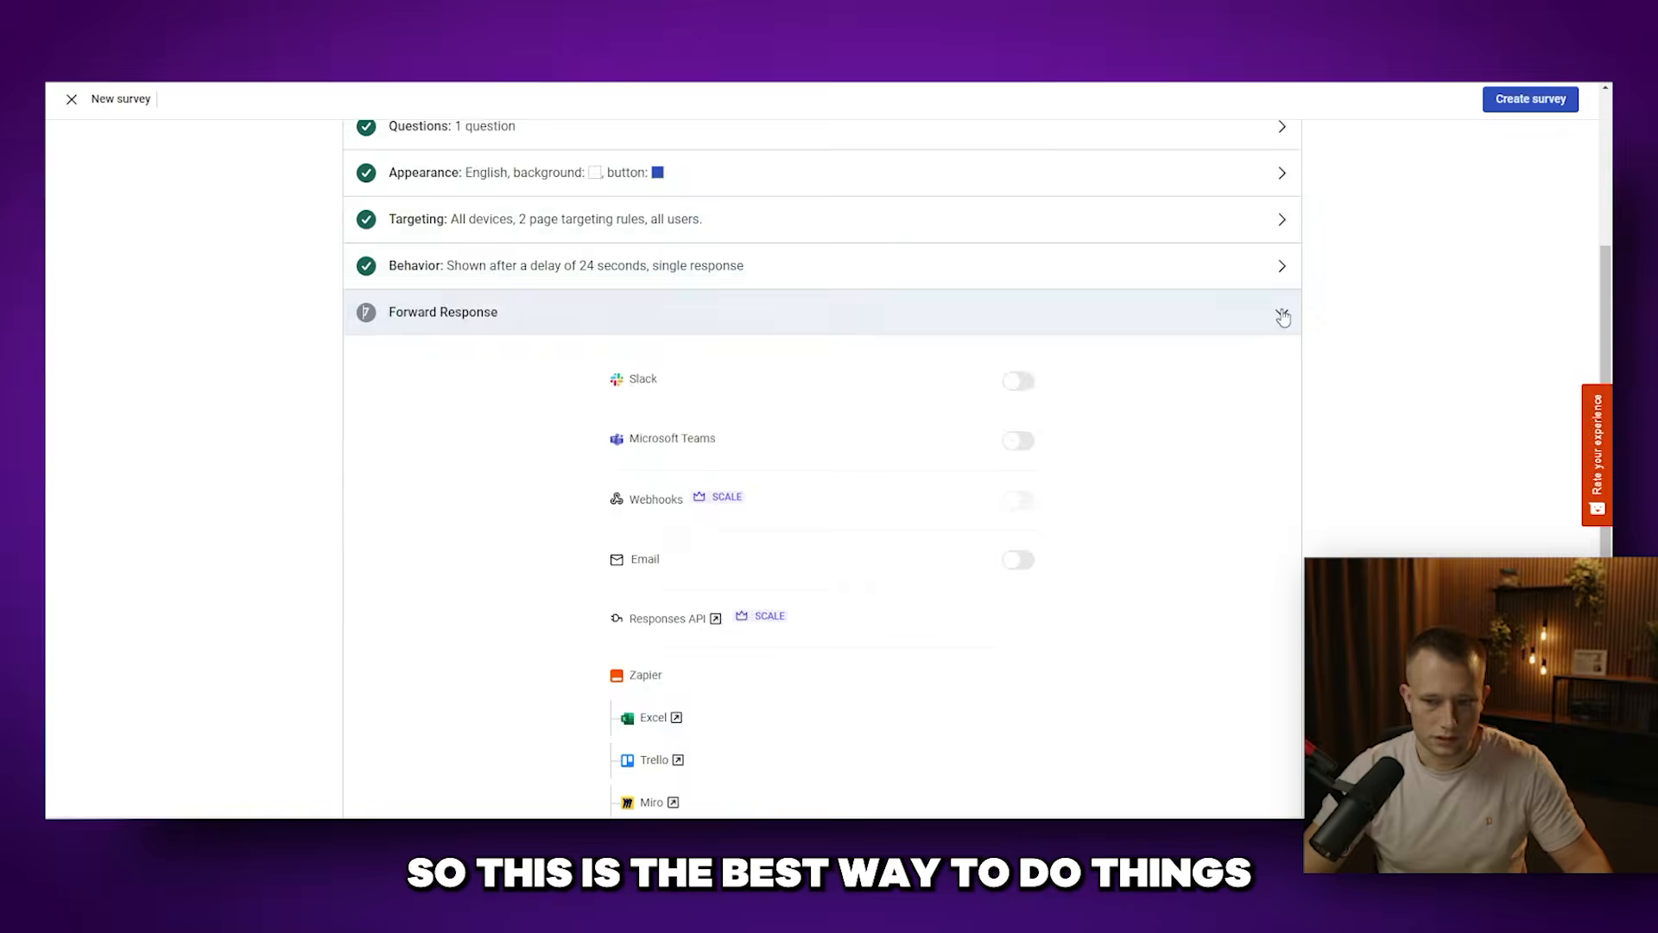
pyautogui.click(1281, 316)
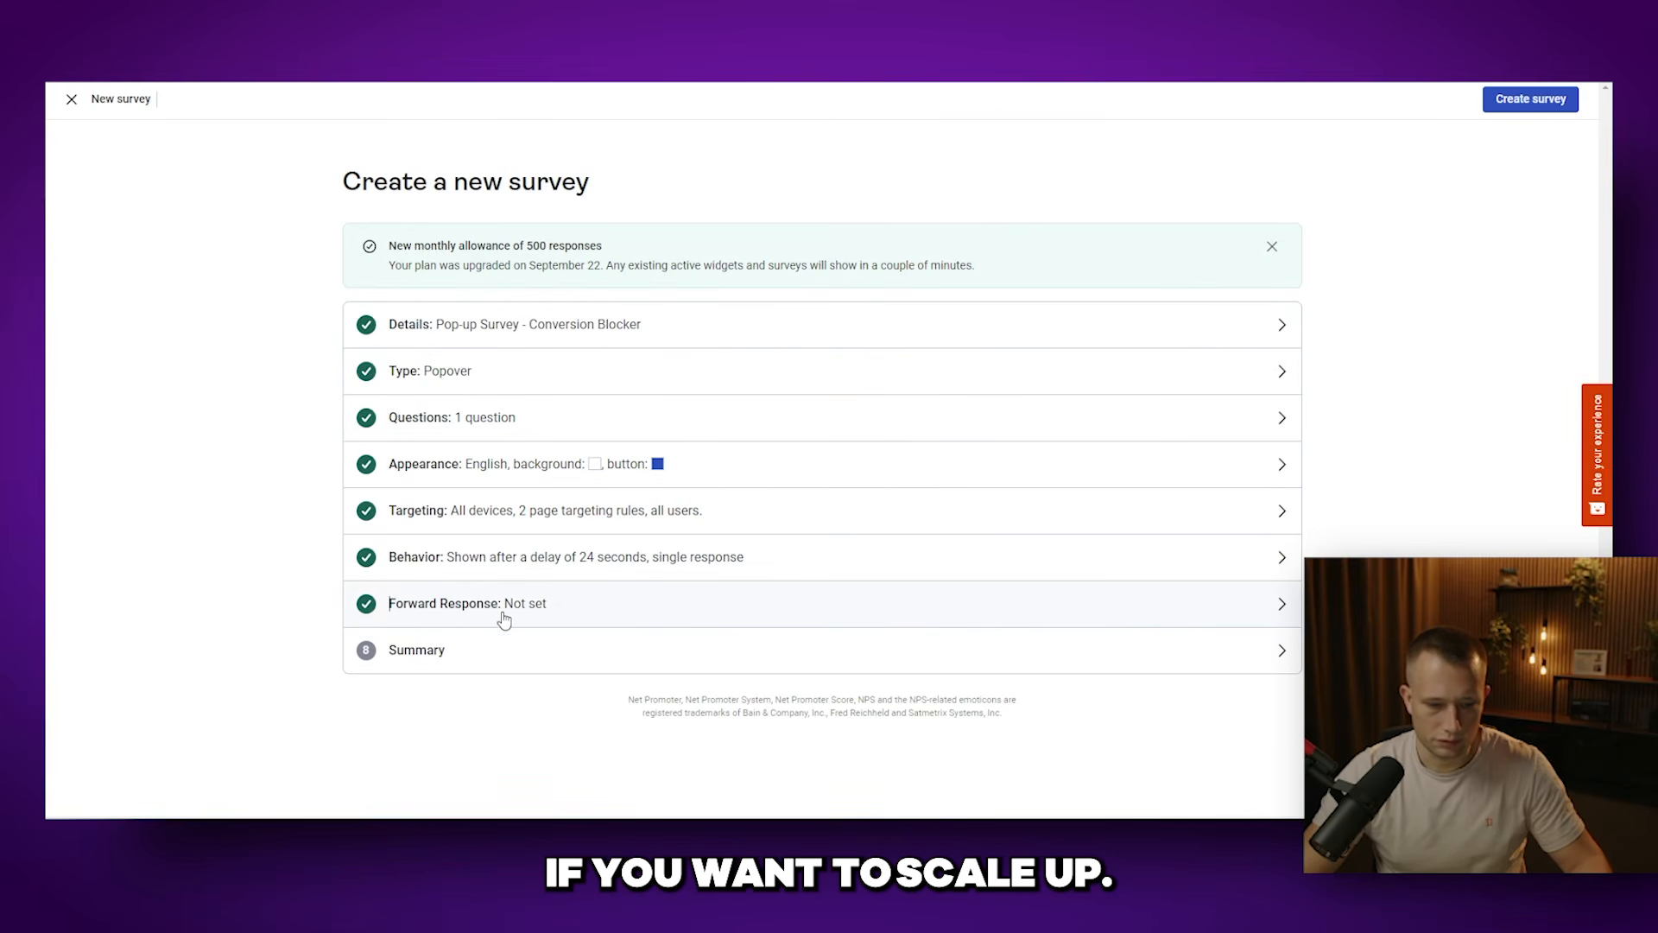
# Step: Reopen the Appearance section, preview the survey on mobile and minimize the popover in the preview
pyautogui.click(508, 466)
pyautogui.scroll(-5, 744, 536)
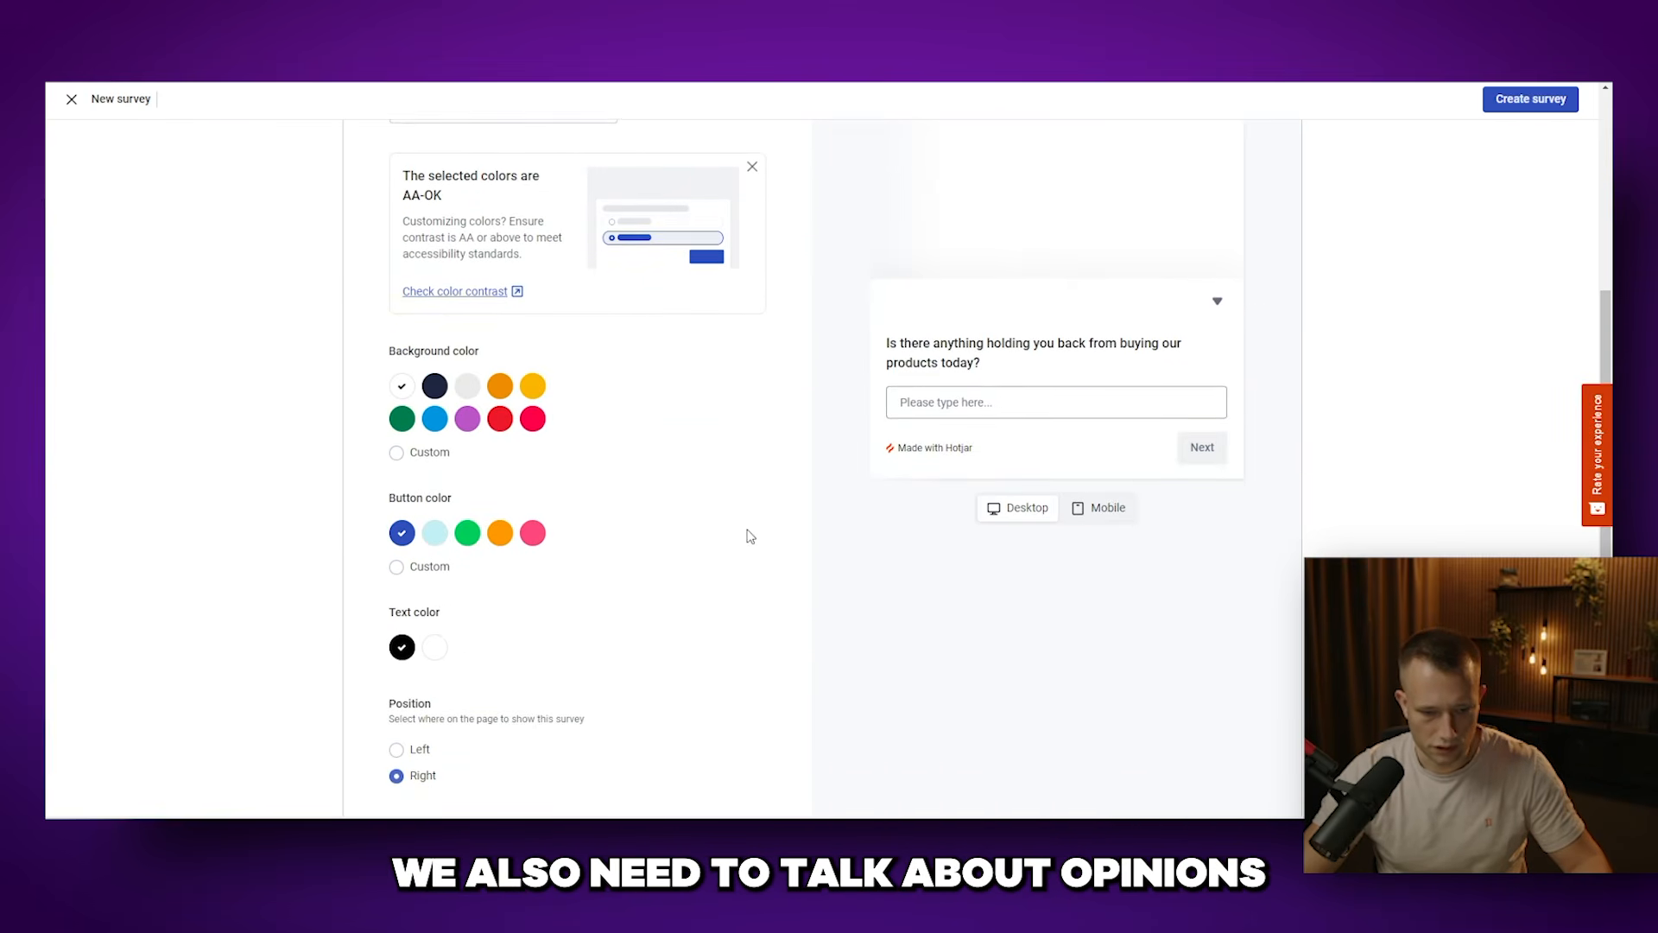
pyautogui.scroll(1, 720, 537)
pyautogui.scroll(1, 720, 538)
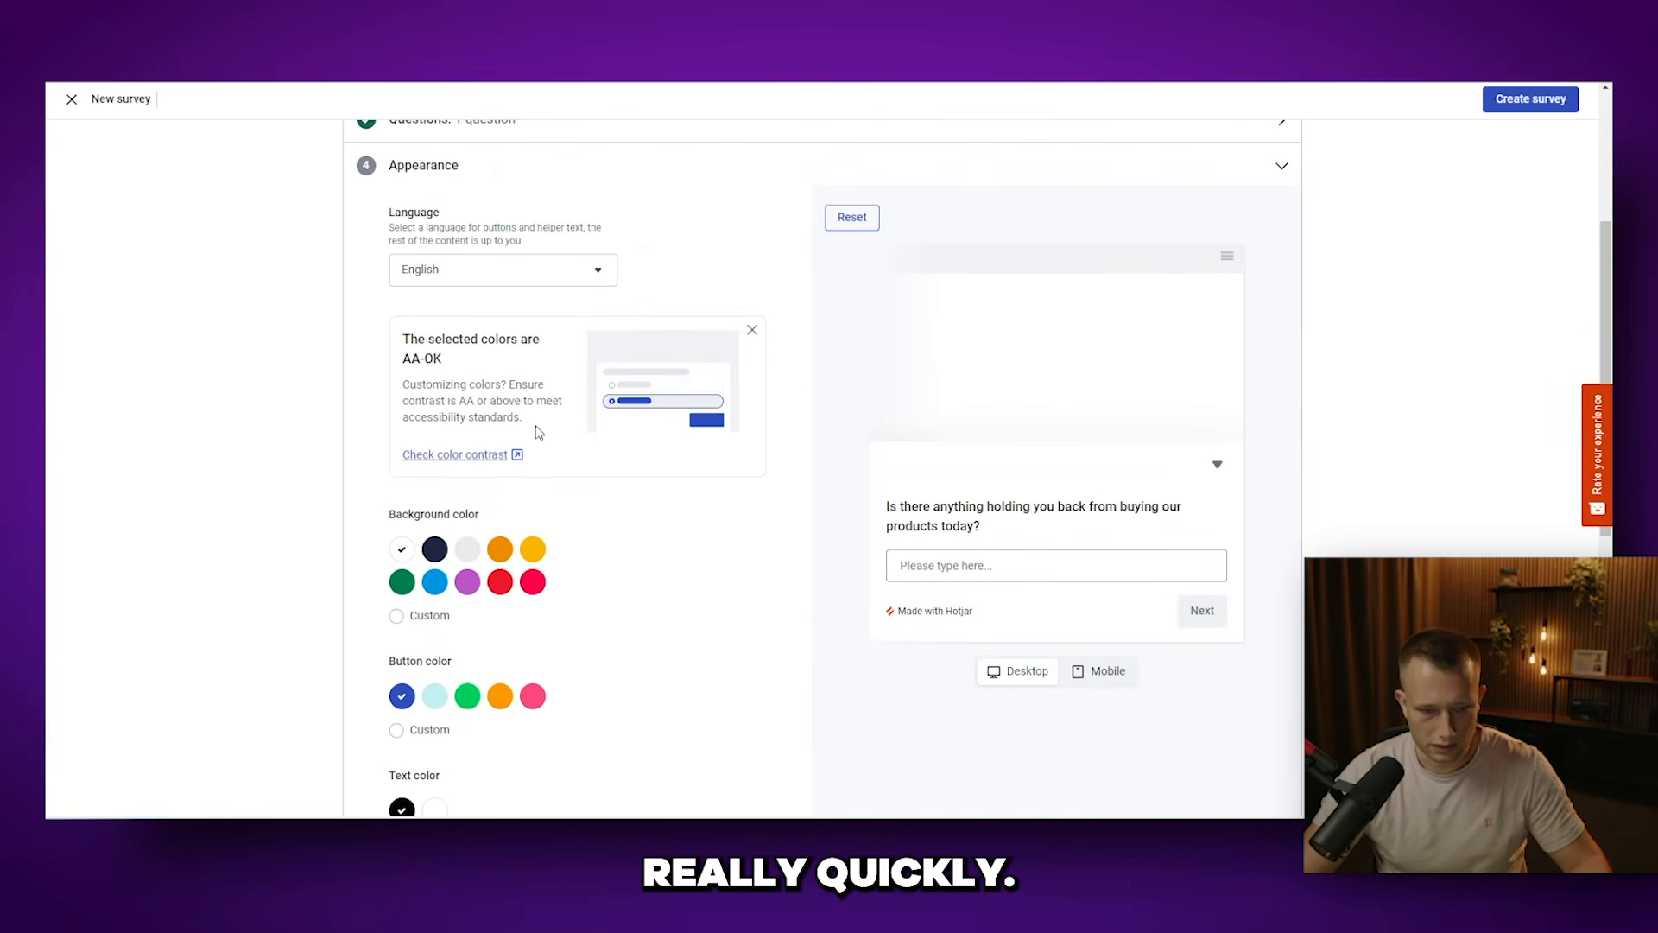
pyautogui.click(1109, 675)
pyautogui.click(1162, 596)
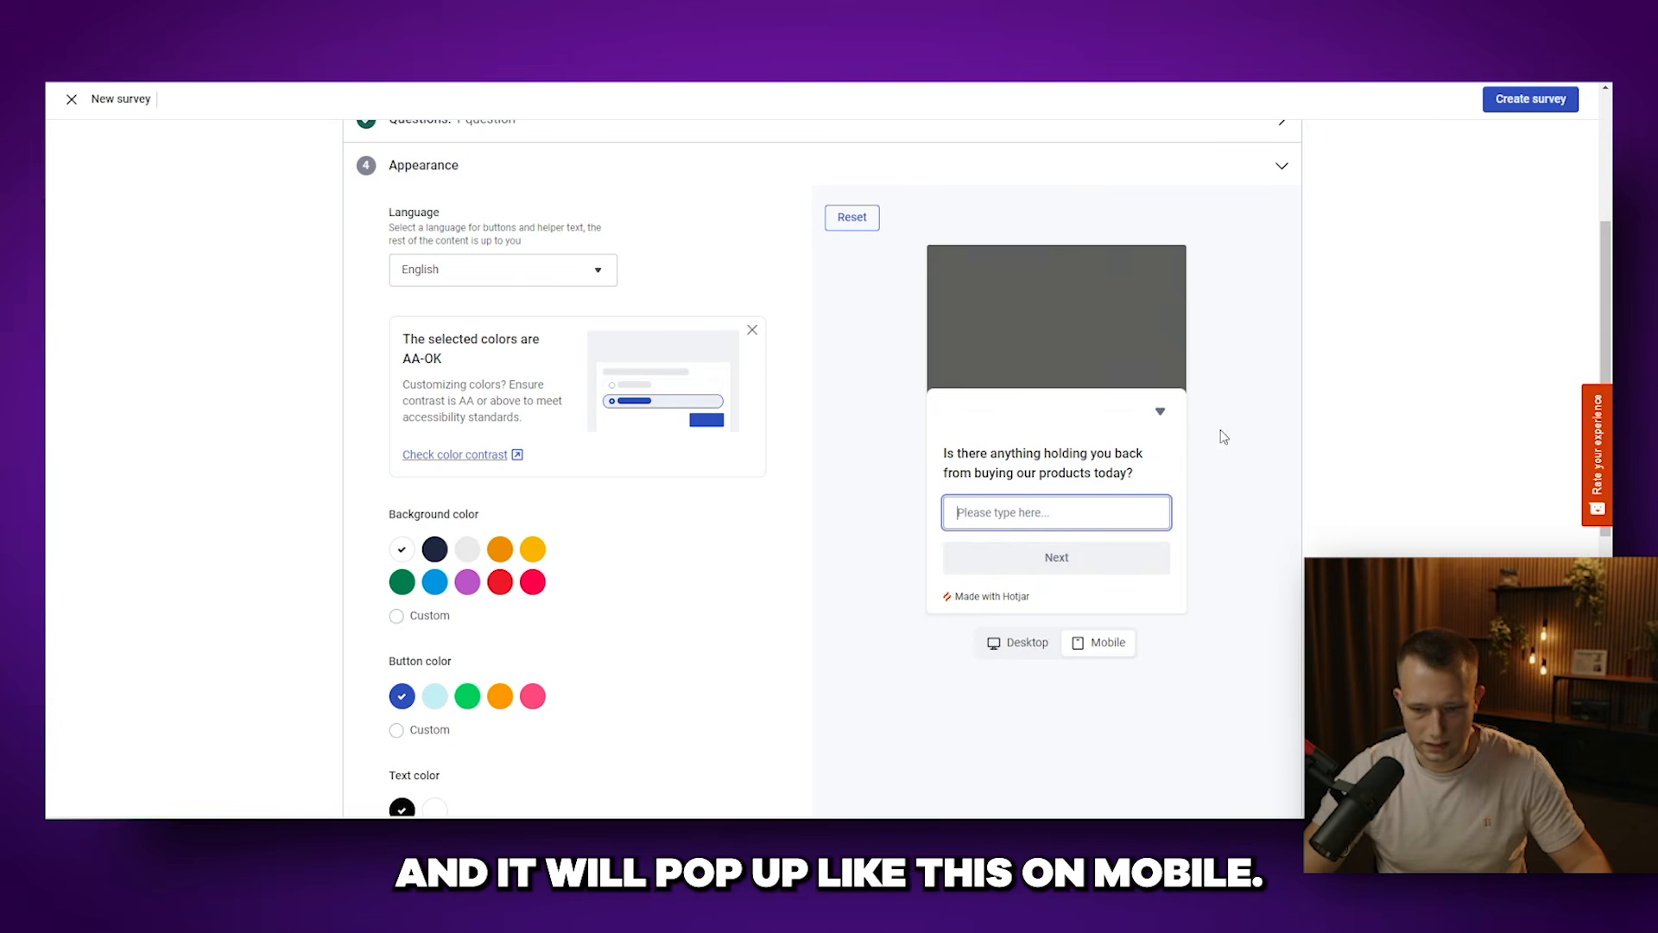
pyautogui.click(1162, 414)
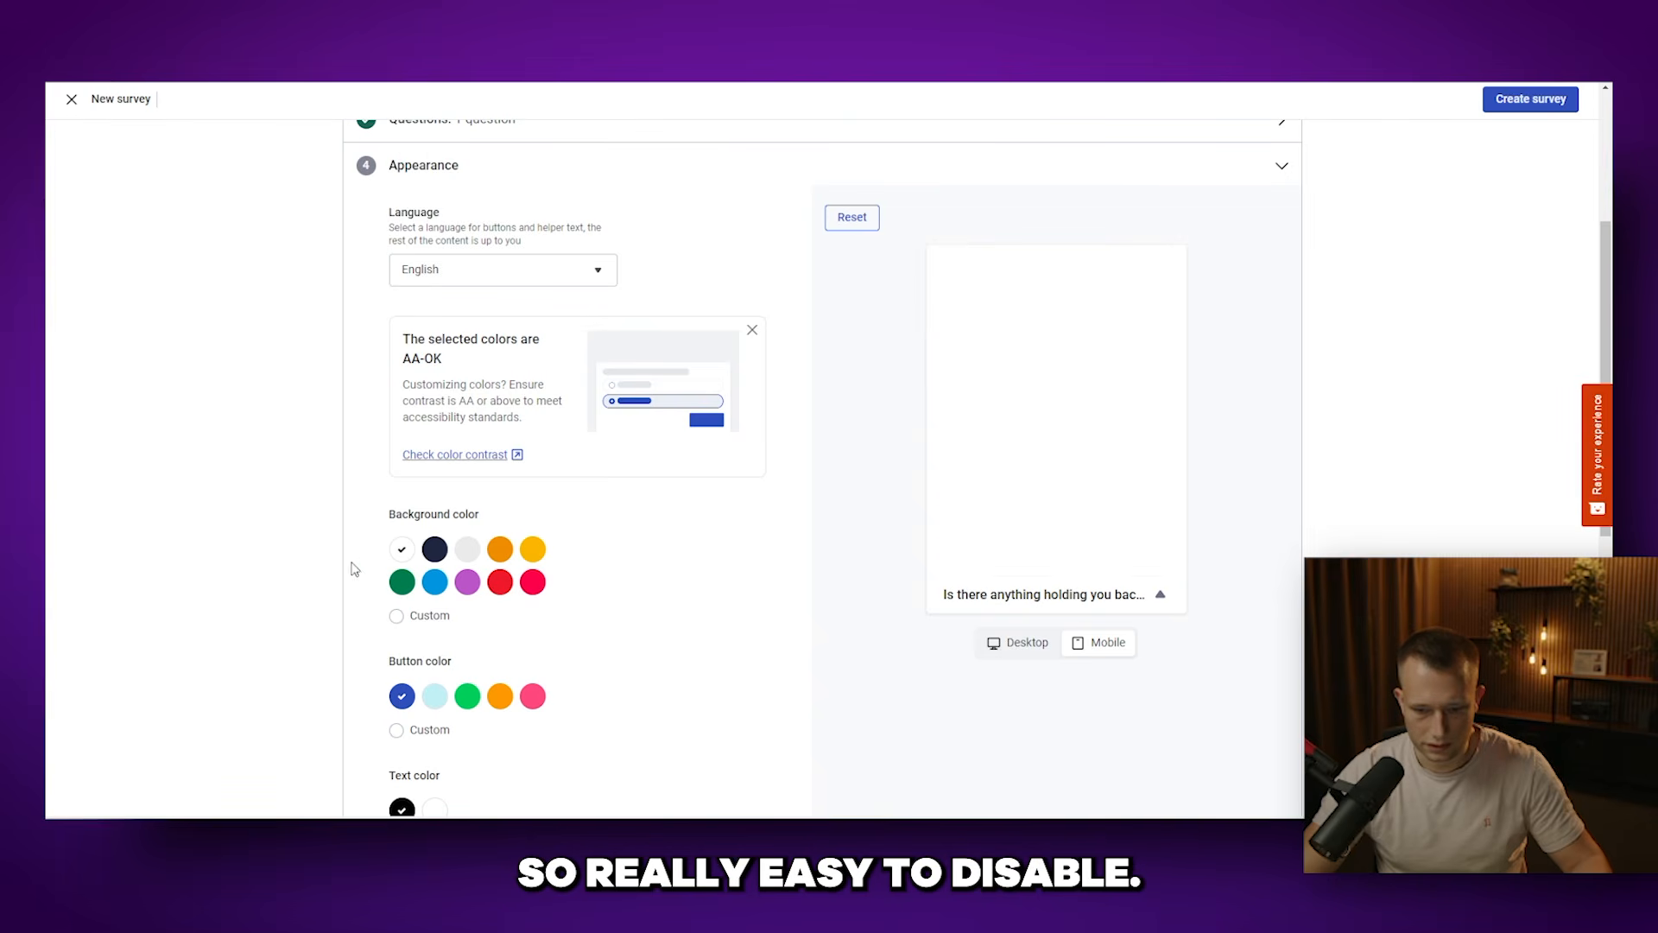
# Step: Set the survey's background color to dark navy and check the mobile preview both expanded and minimized
pyautogui.scroll(-1, 505, 563)
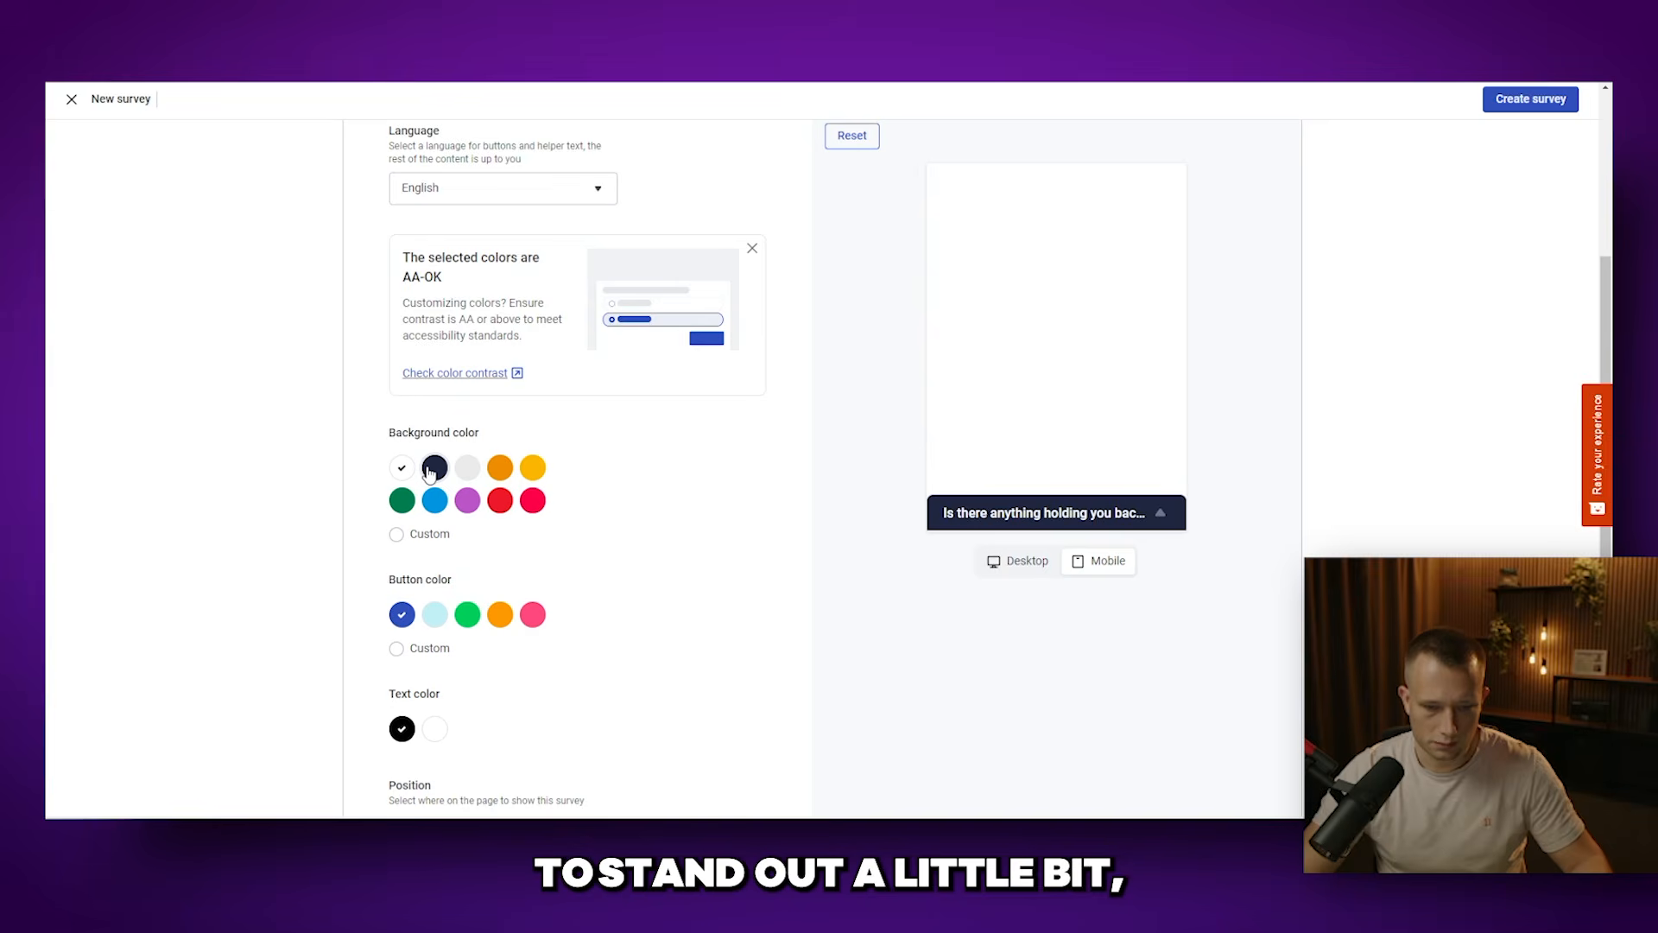
pyautogui.click(429, 470)
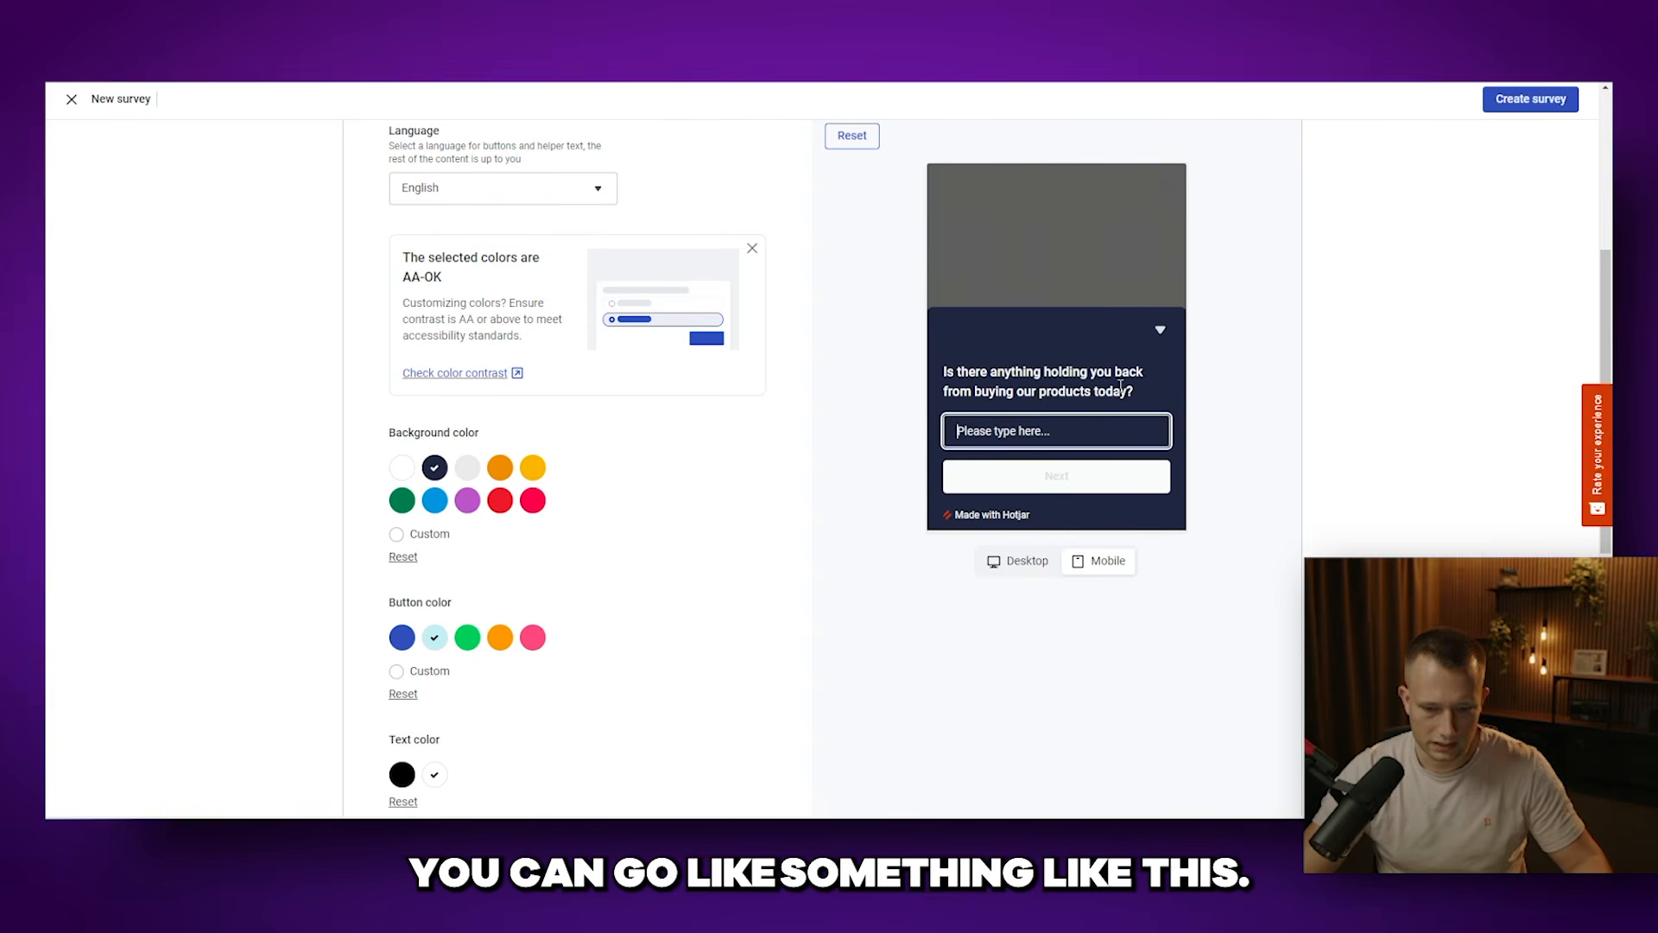
pyautogui.click(1159, 331)
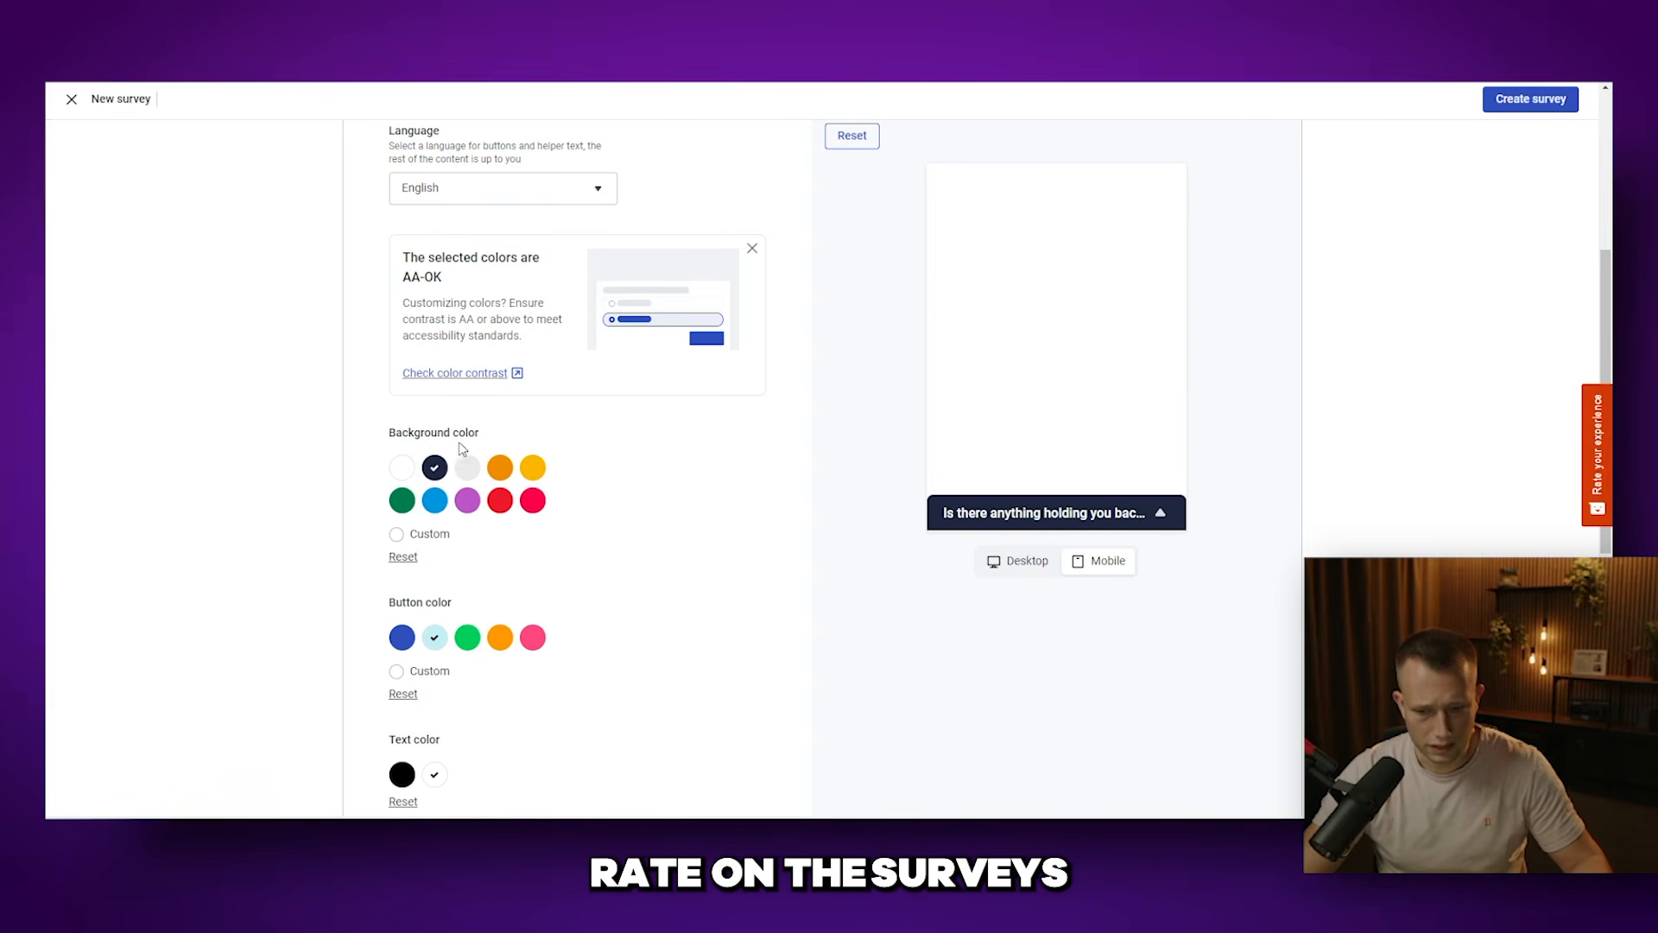
pyautogui.scroll(2, 920, 565)
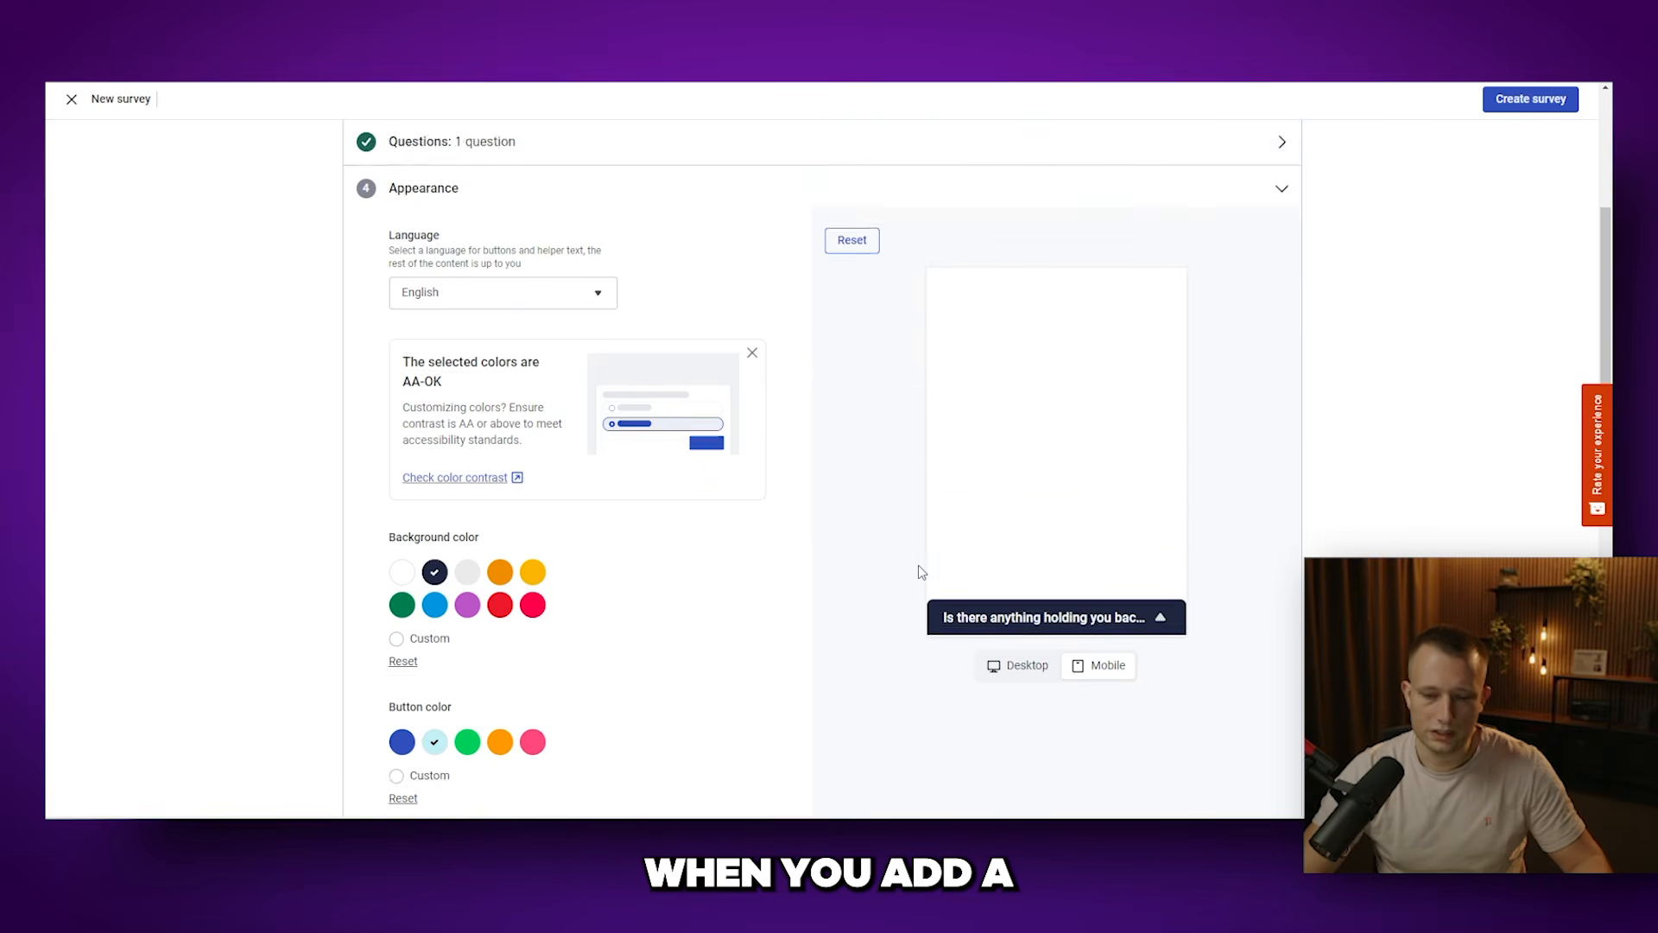
pyautogui.scroll(-1, 1028, 587)
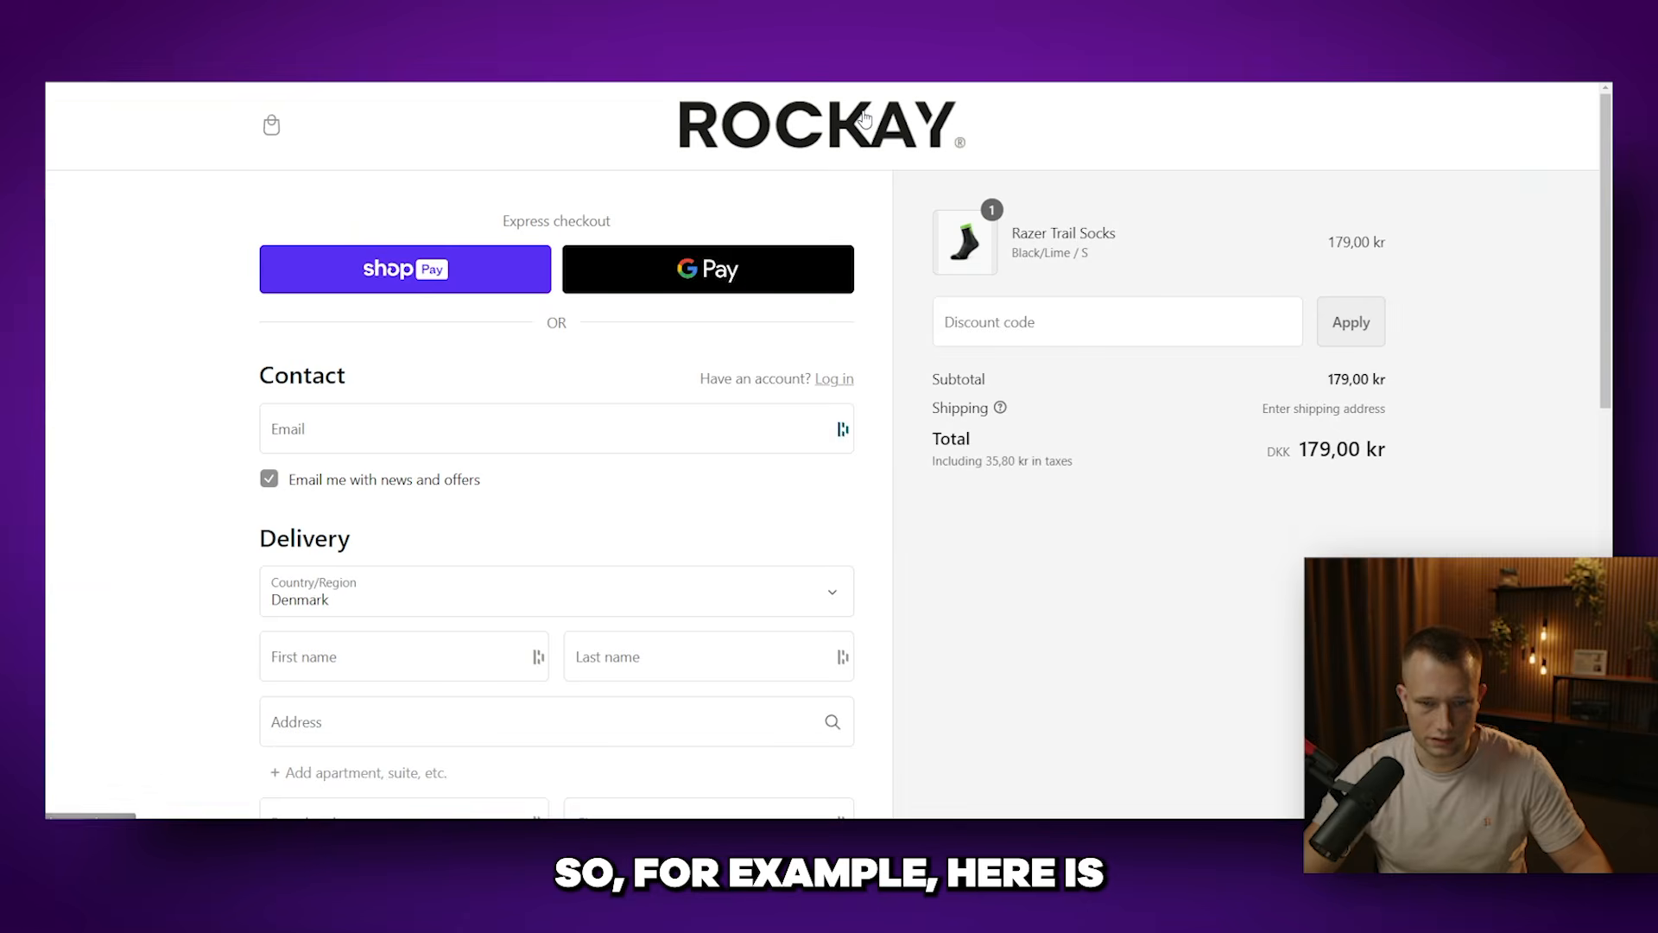
# Step: Switch to the Rockay store and open the Vigor Compression Socks product page from the socks collection
pyautogui.click(914, 132)
pyautogui.scroll(-6, 804, 512)
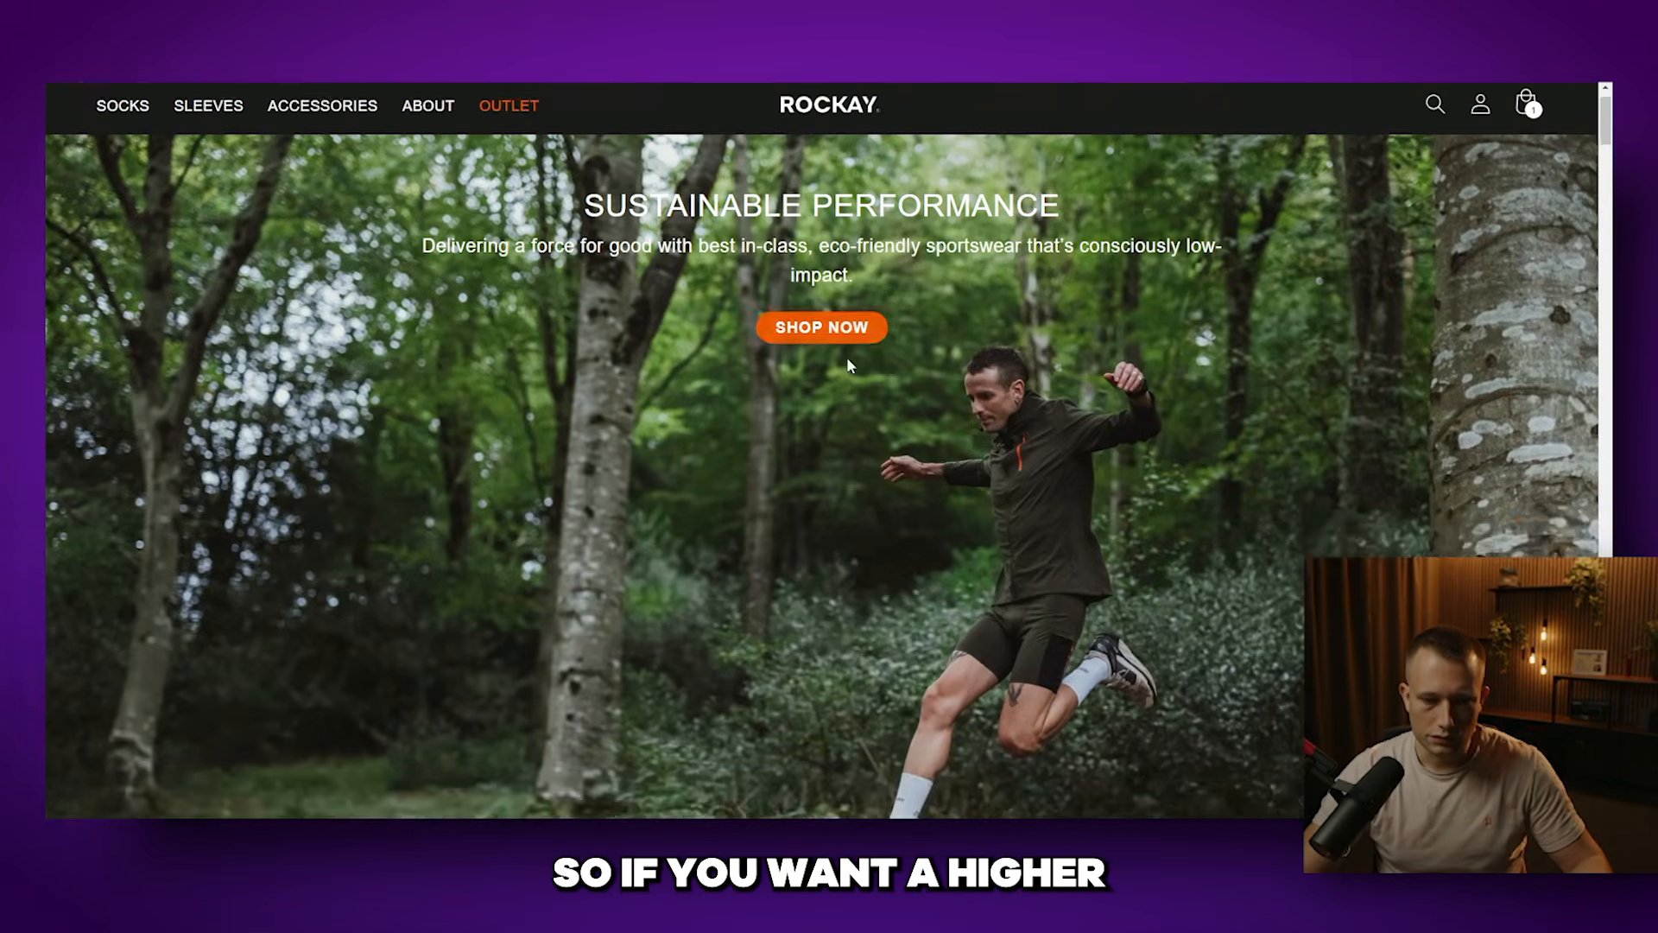
pyautogui.click(804, 511)
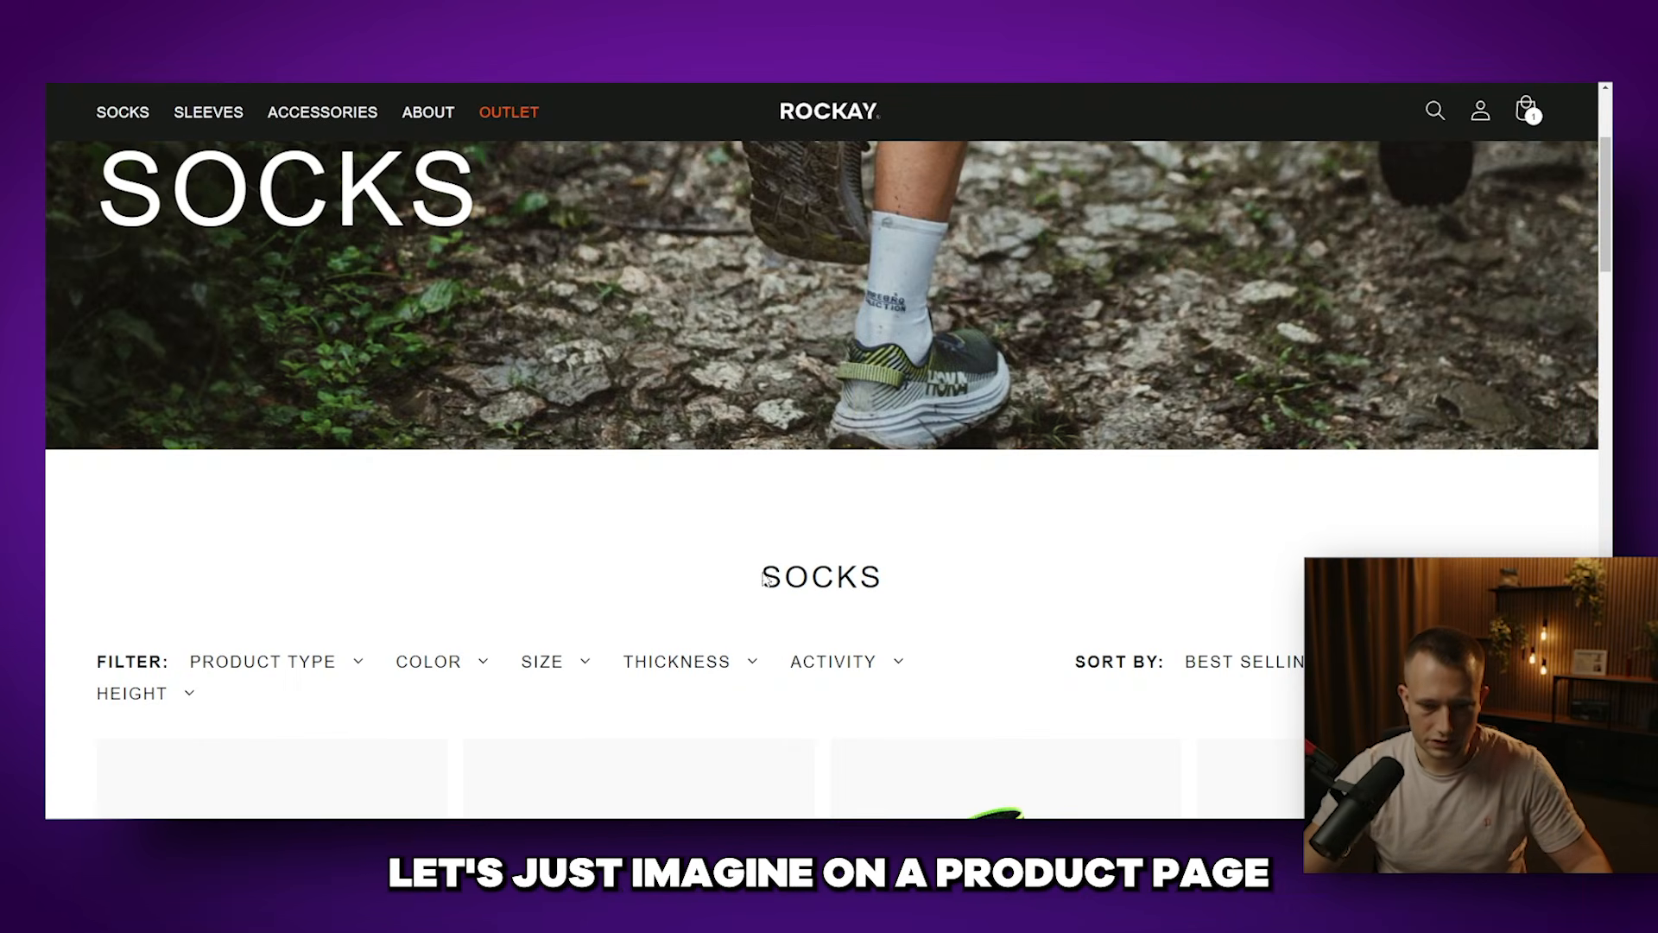
pyautogui.scroll(-3, 804, 511)
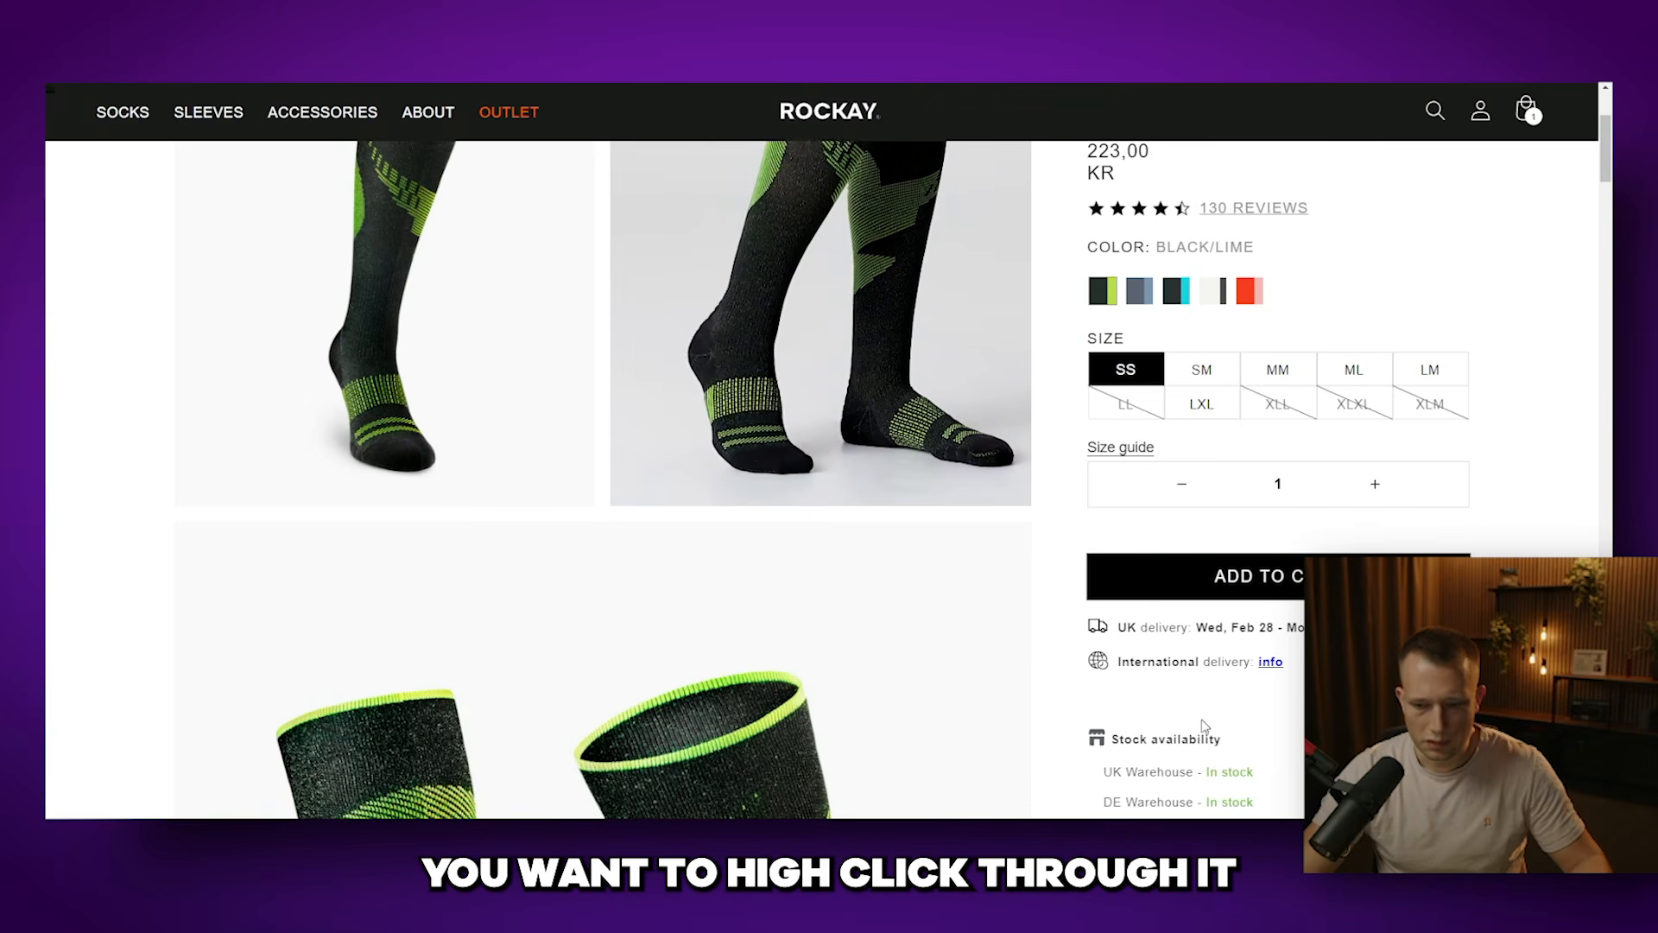
# Step: Inspect the product page with the browser's developer tools in the iPhone XR mobile view and reduce its zoom
pyautogui.rightClick(1318, 335)
pyautogui.click(1356, 537)
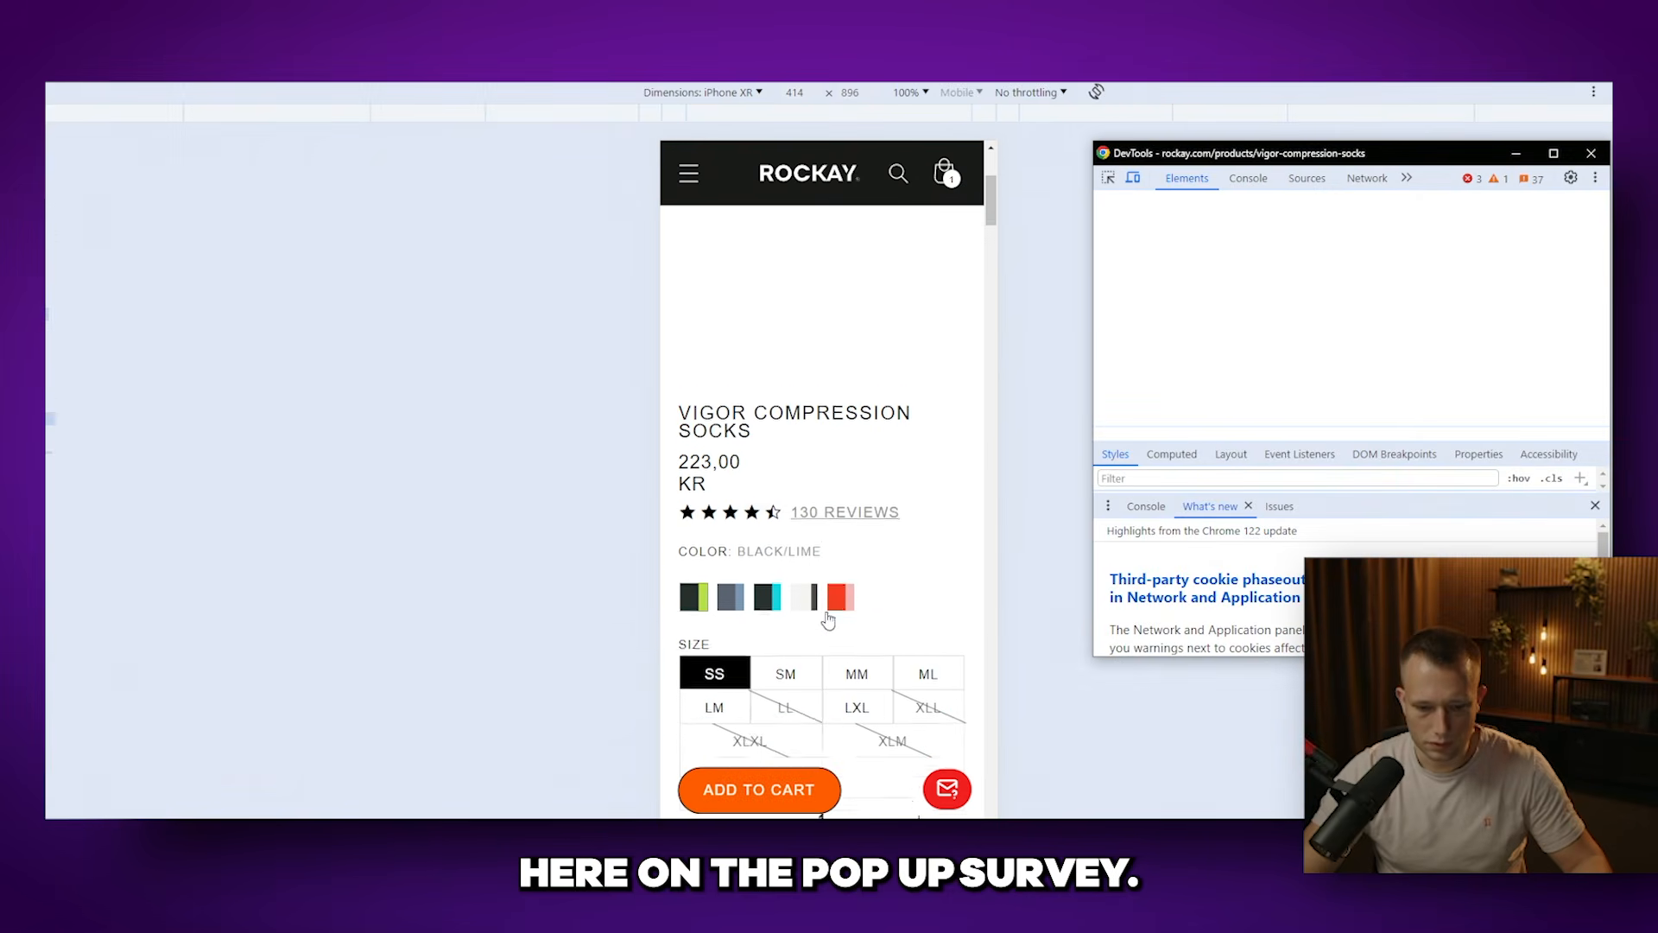
pyautogui.scroll(-2, 919, 514)
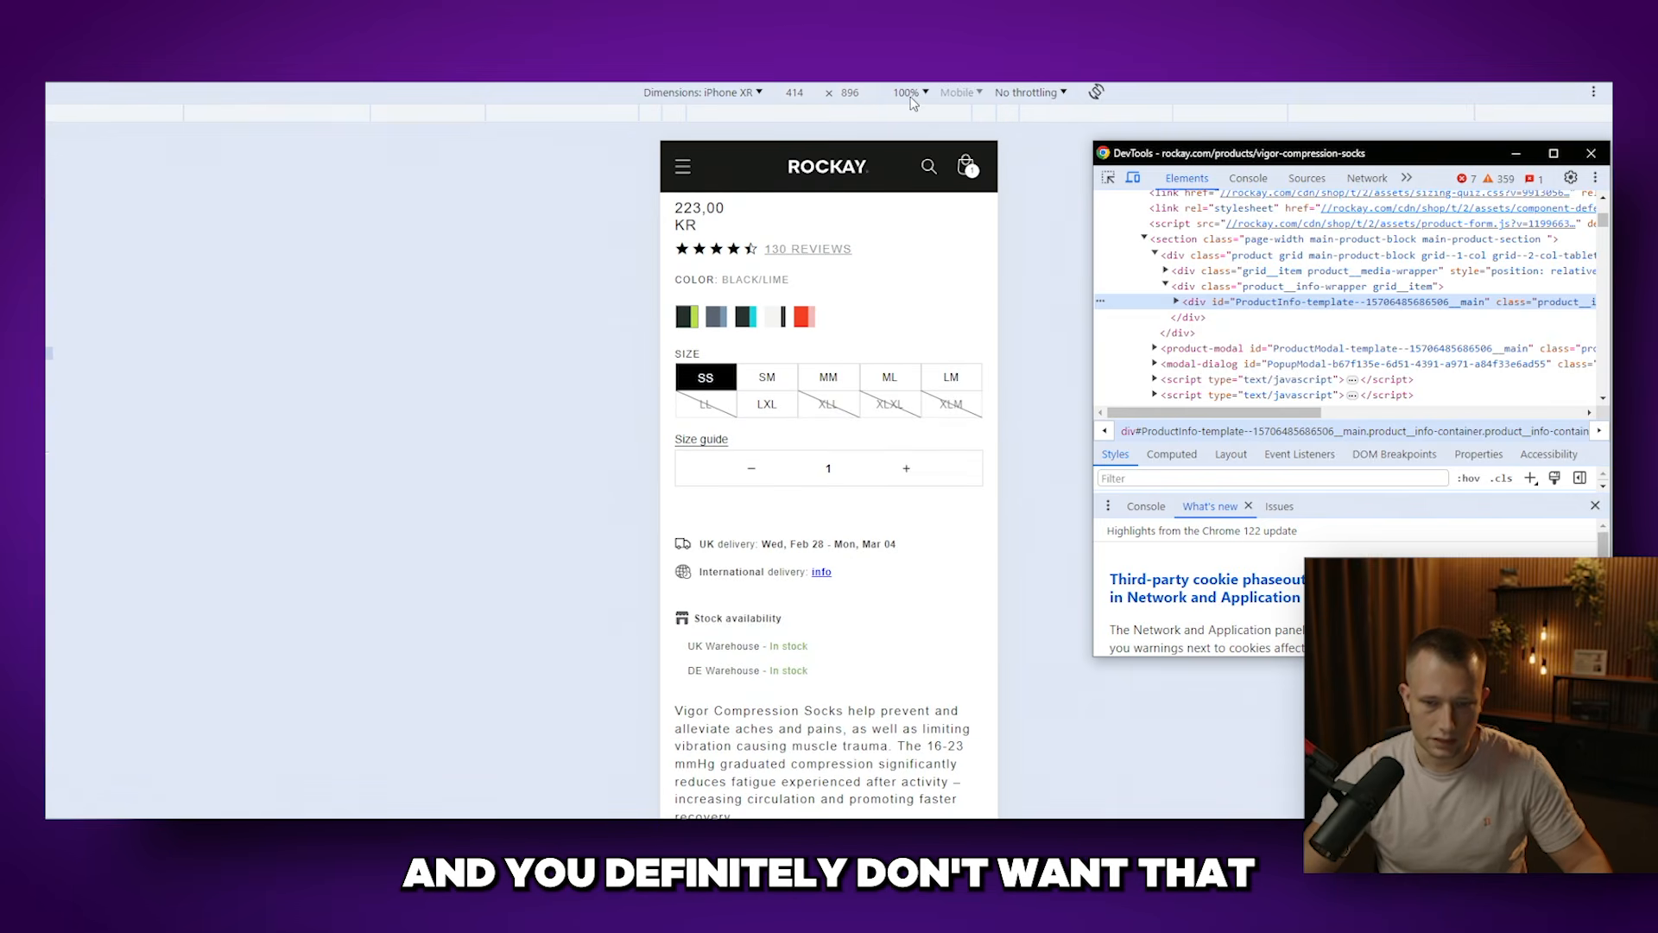
pyautogui.click(910, 92)
pyautogui.click(925, 131)
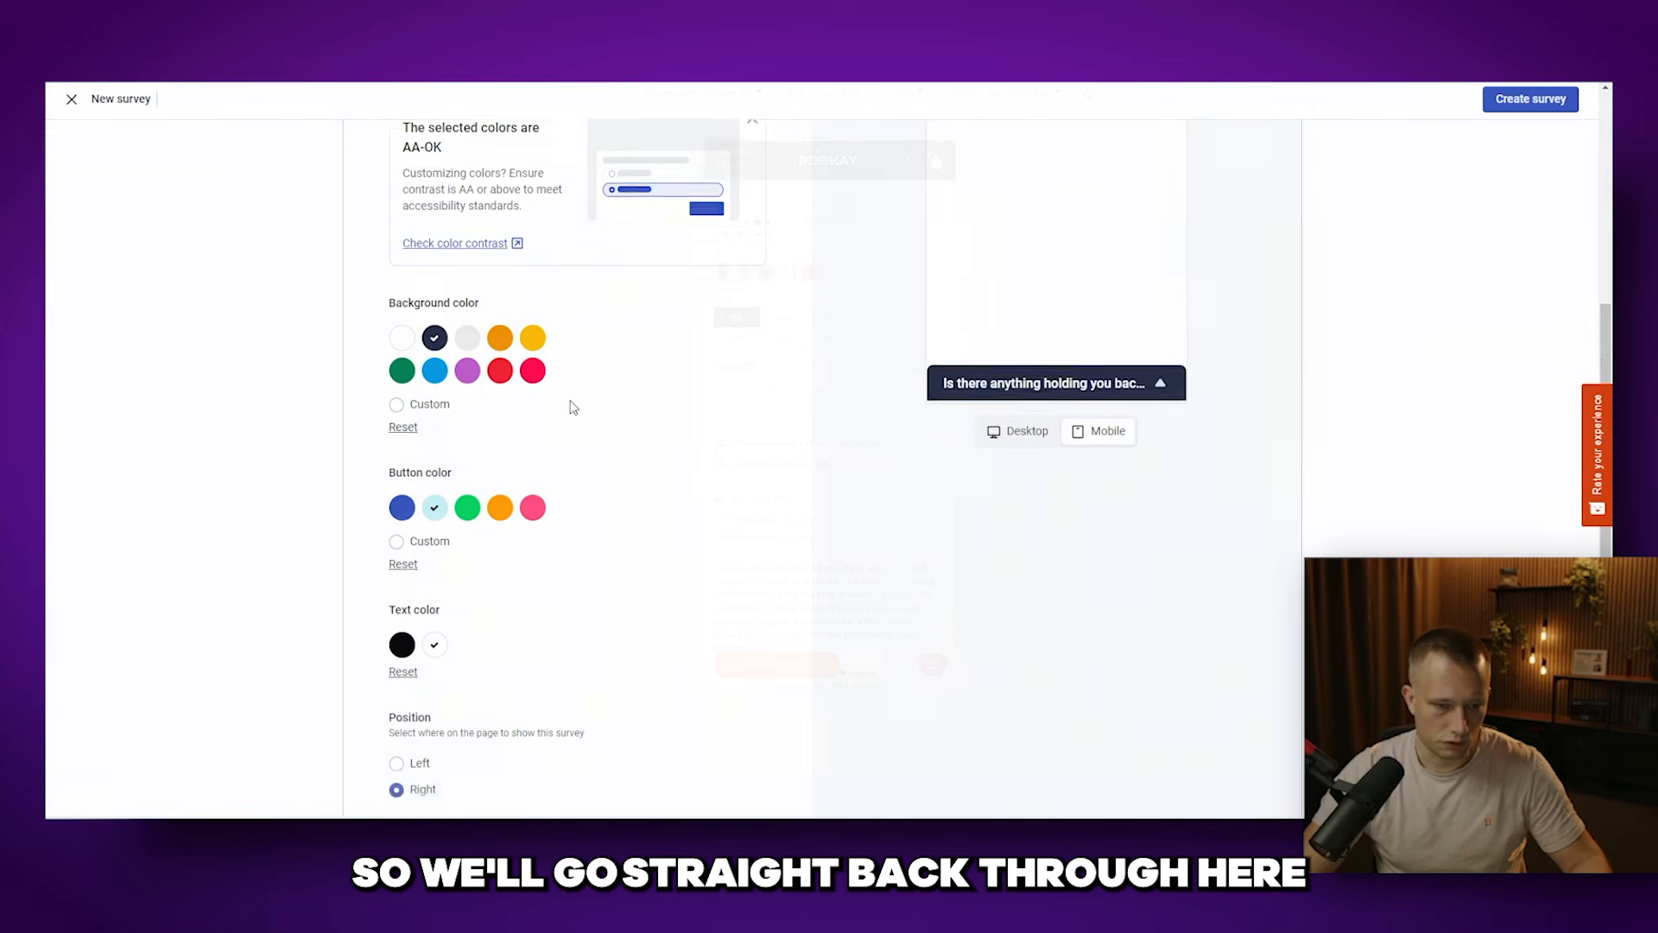
# Step: Back in the survey's Appearance section, set the button color to green and expand the mobile preview
pyautogui.scroll(1, 570, 406)
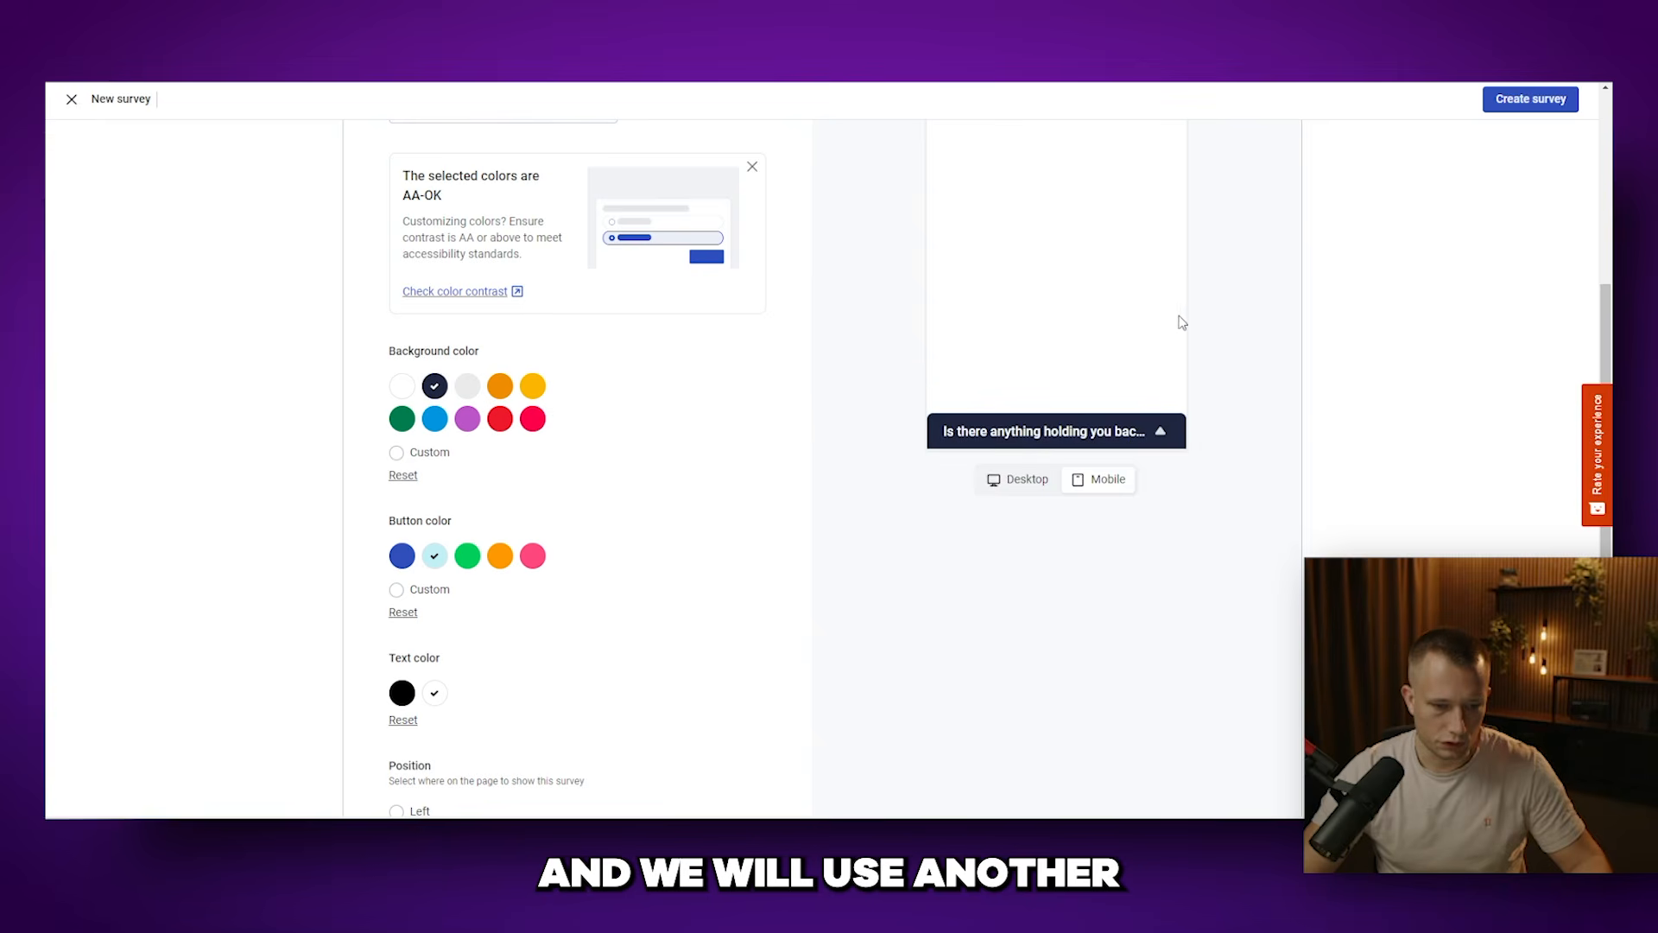
pyautogui.scroll(1, 778, 474)
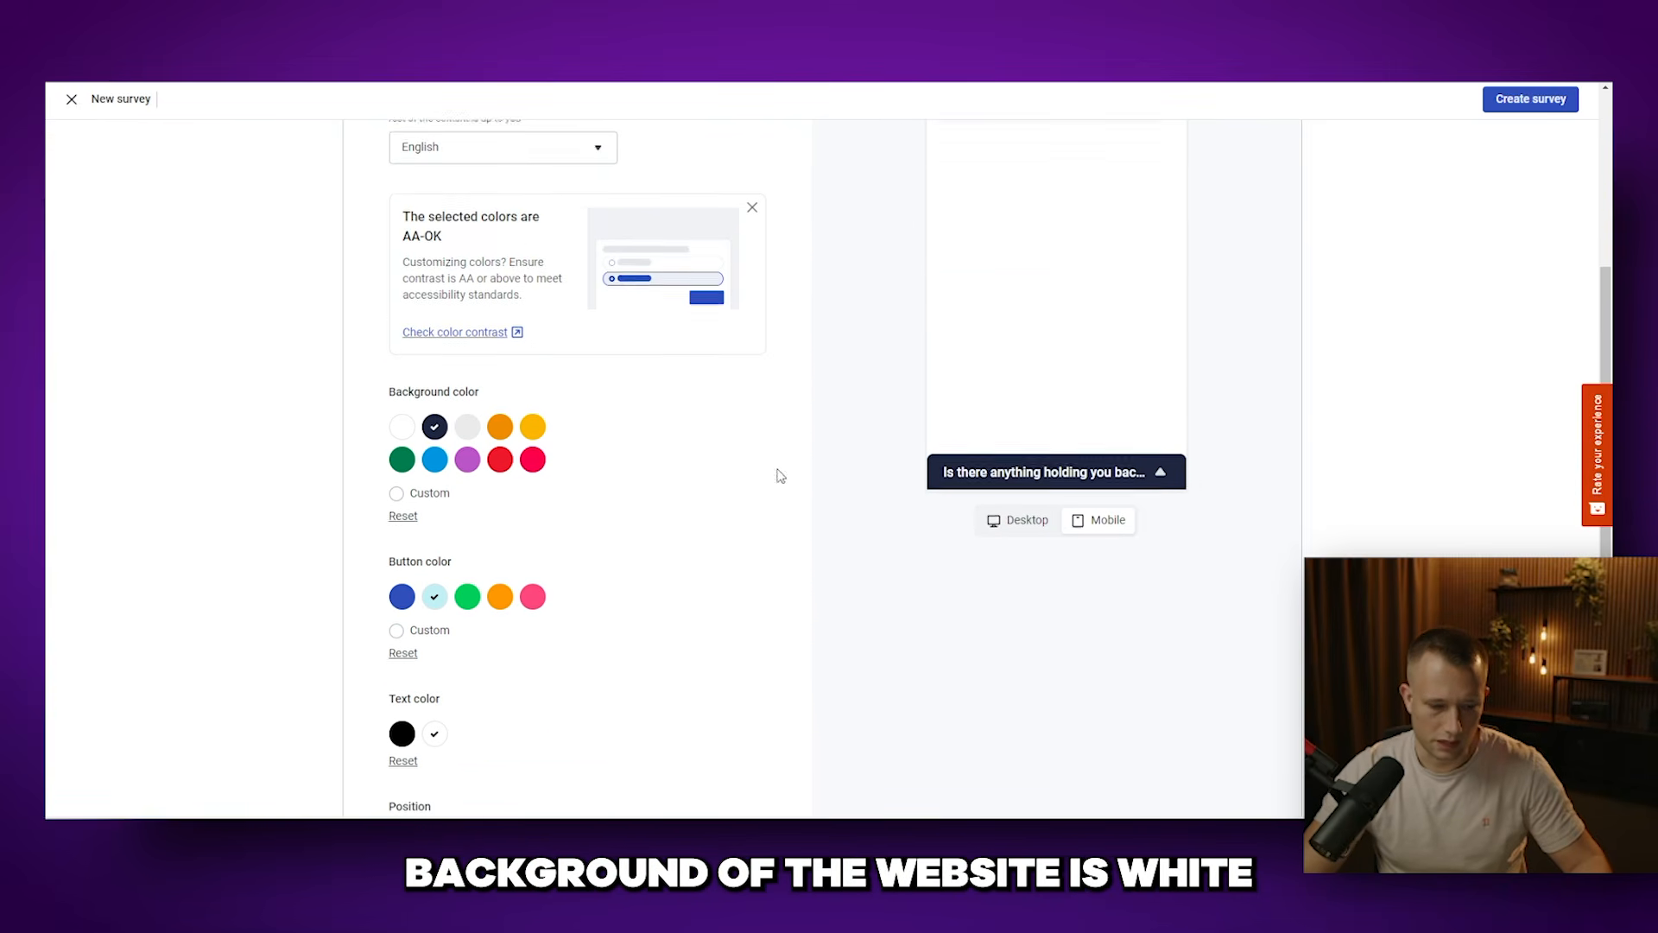
pyautogui.scroll(-2, 610, 474)
pyautogui.scroll(1, 610, 474)
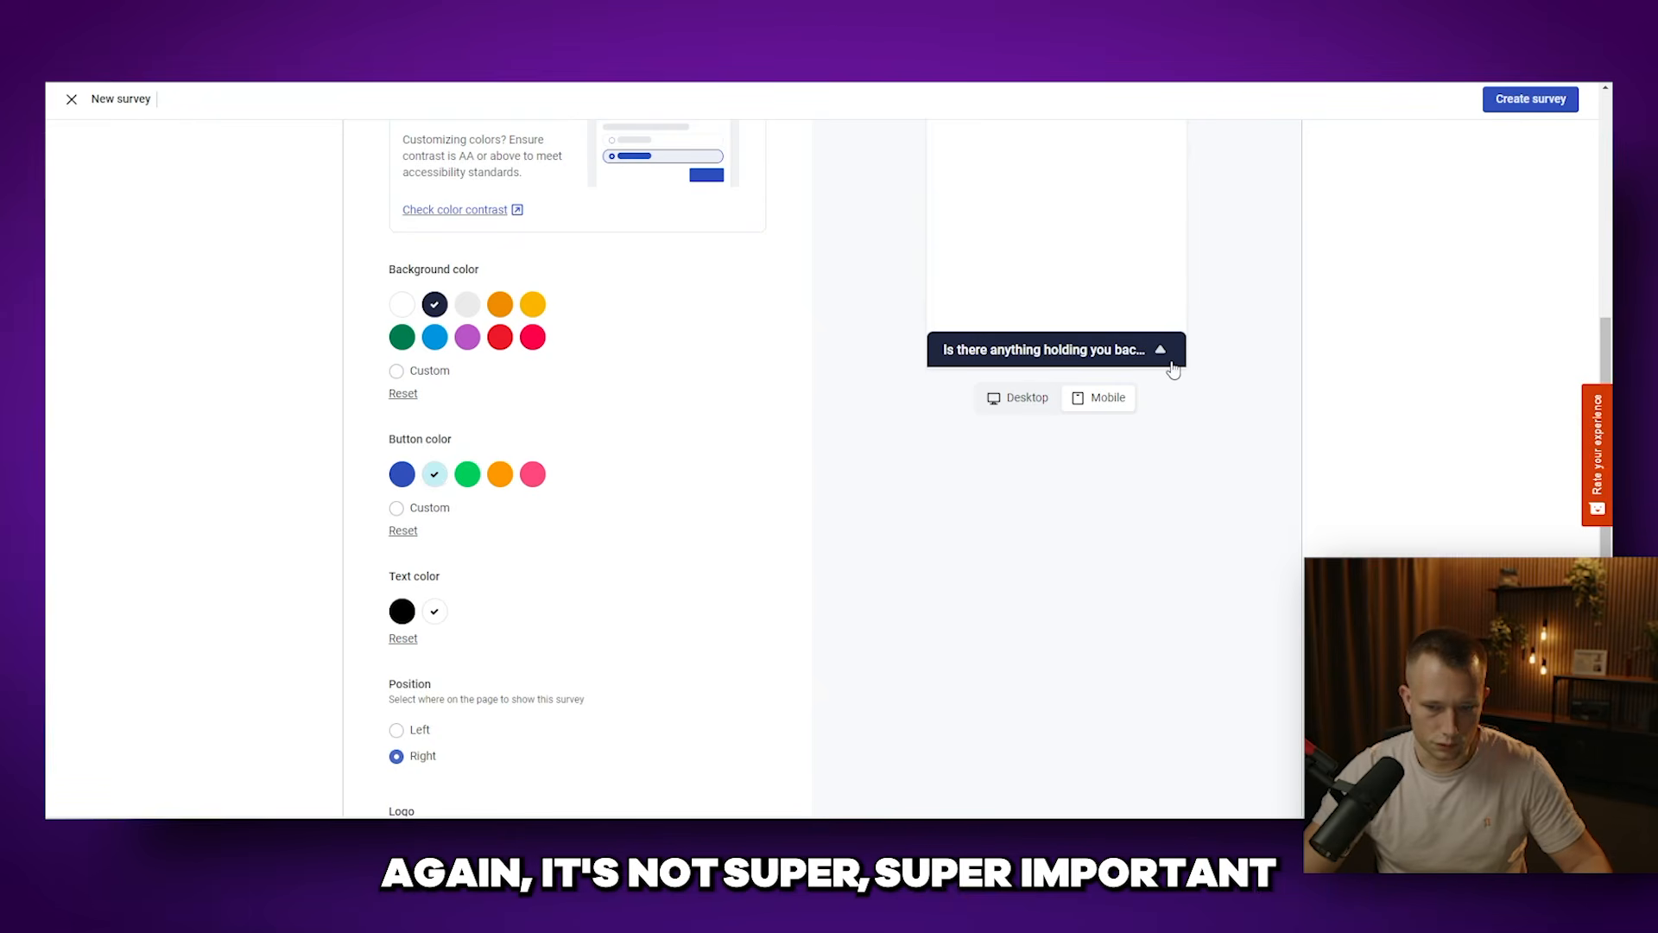
pyautogui.click(1165, 354)
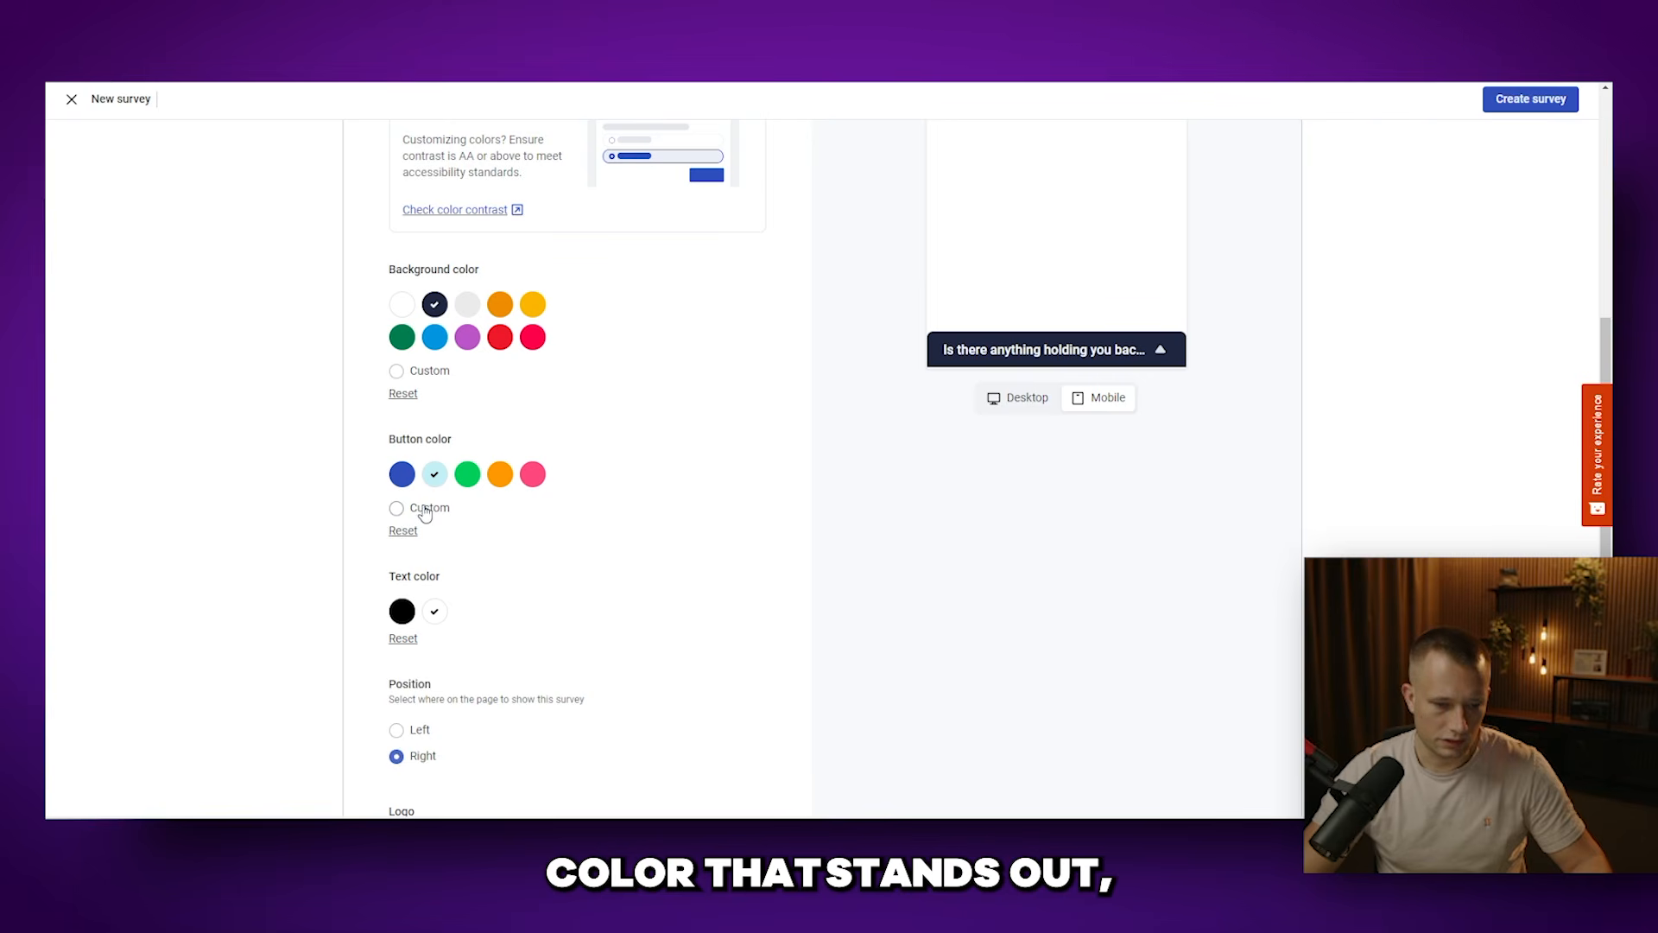
pyautogui.click(466, 477)
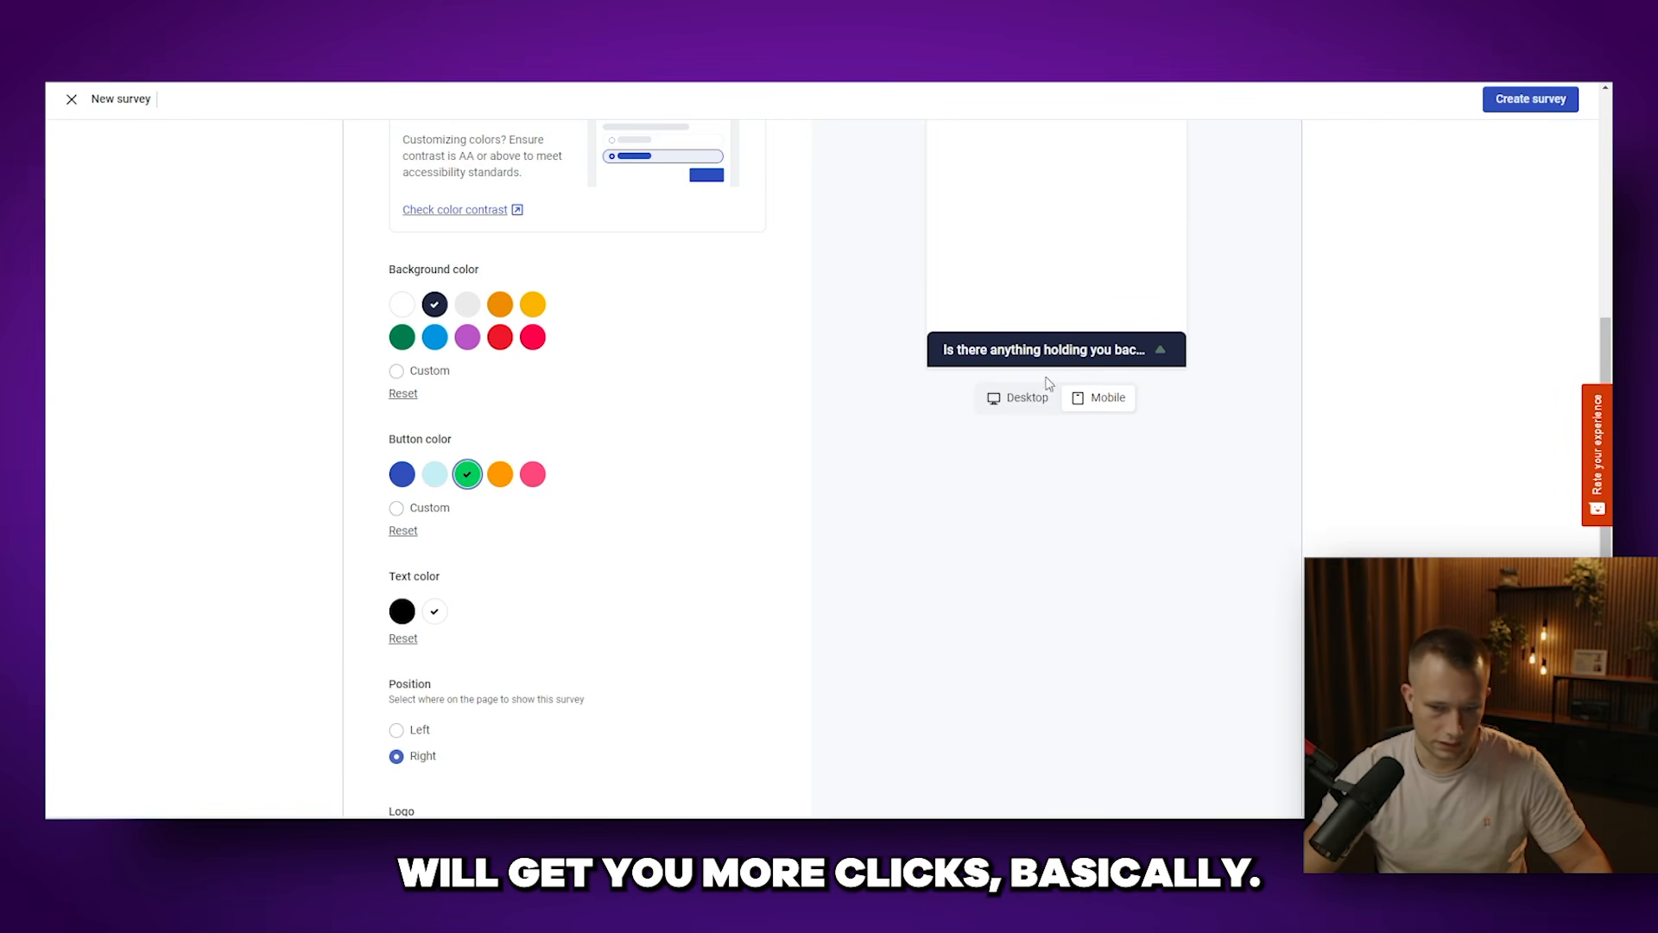
pyautogui.click(1052, 349)
# Step: Examine the survey's position, logo and Hotjar branding options in the Appearance section
pyautogui.scroll(-2, 433, 562)
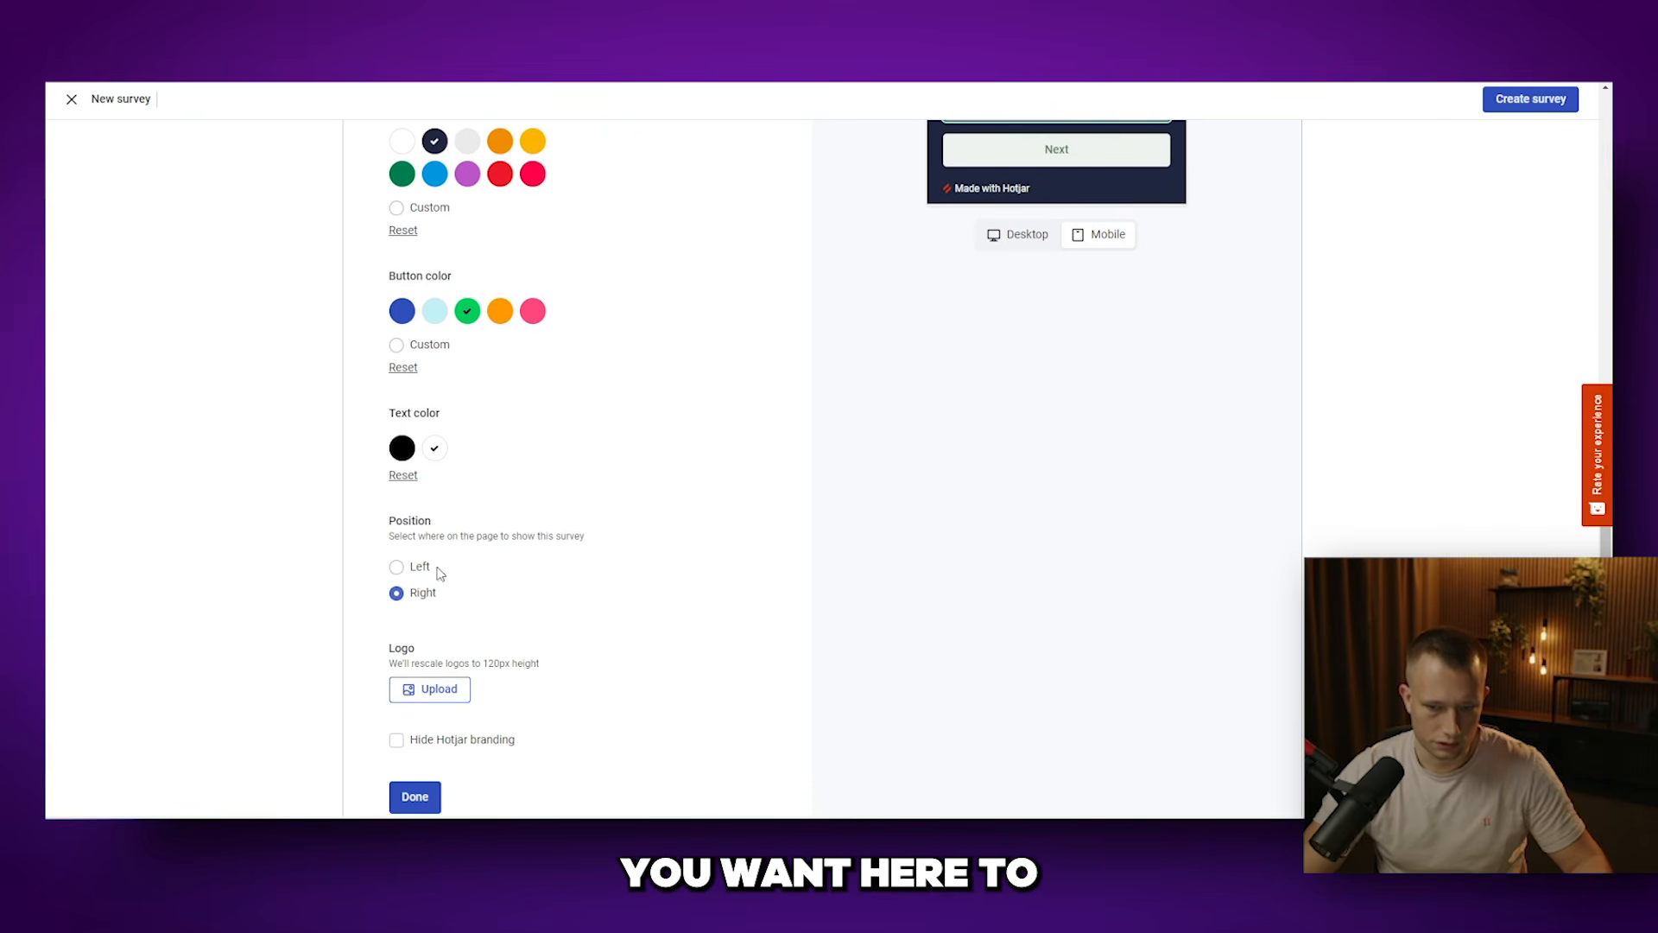
pyautogui.scroll(-2, 419, 536)
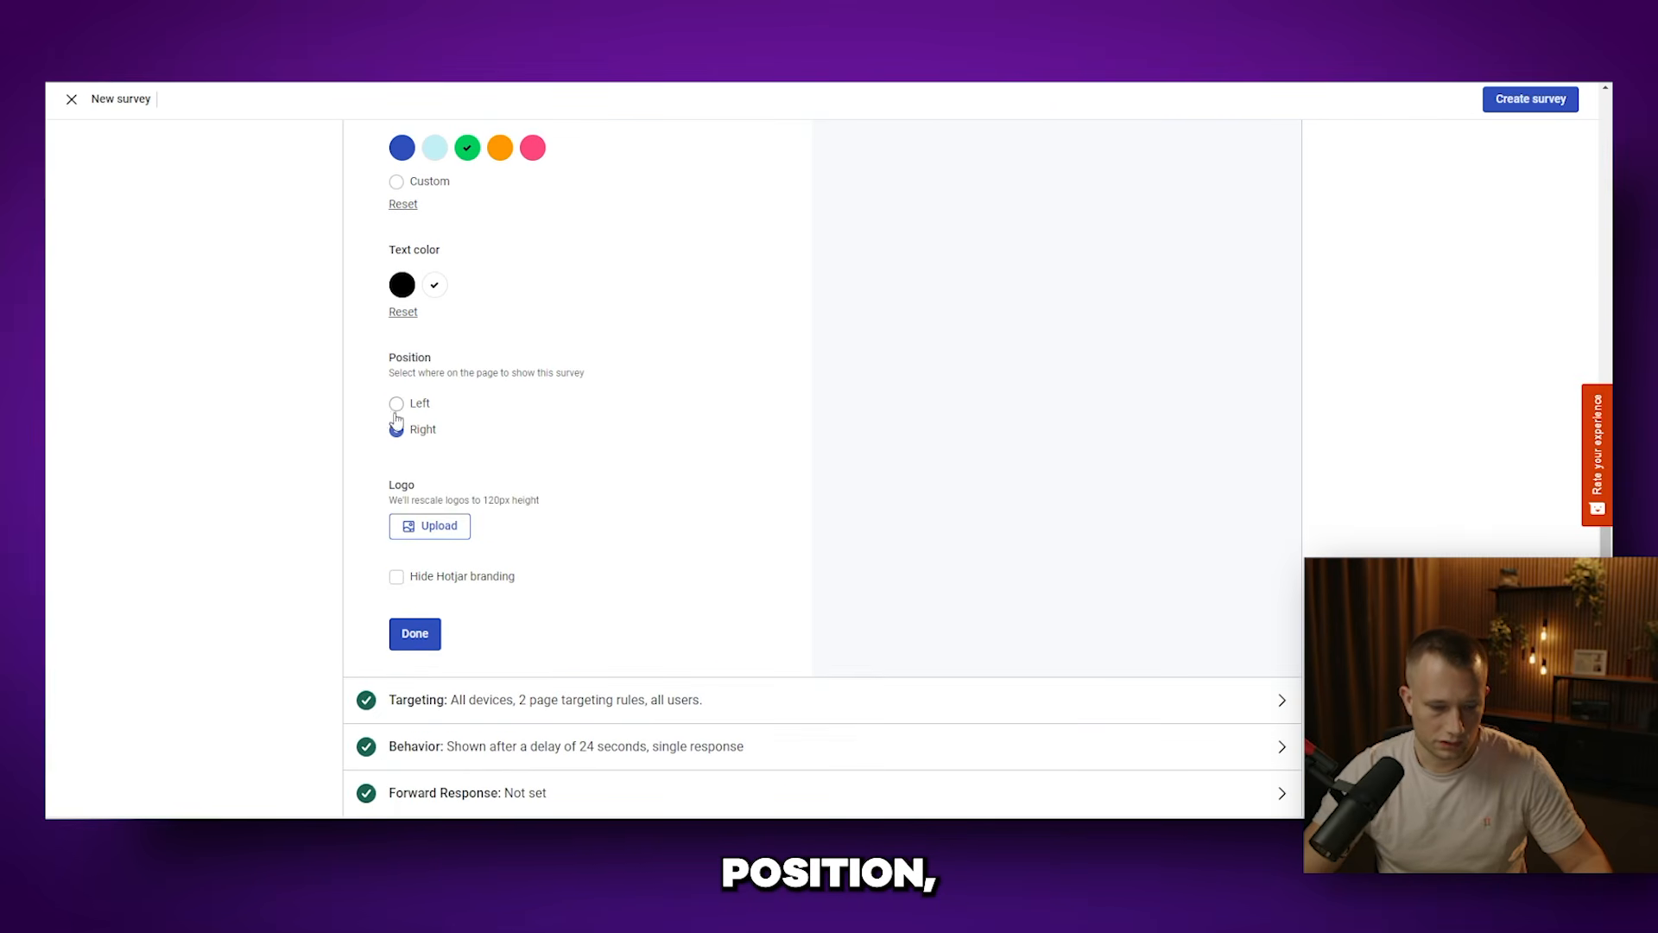
pyautogui.scroll(2, 467, 552)
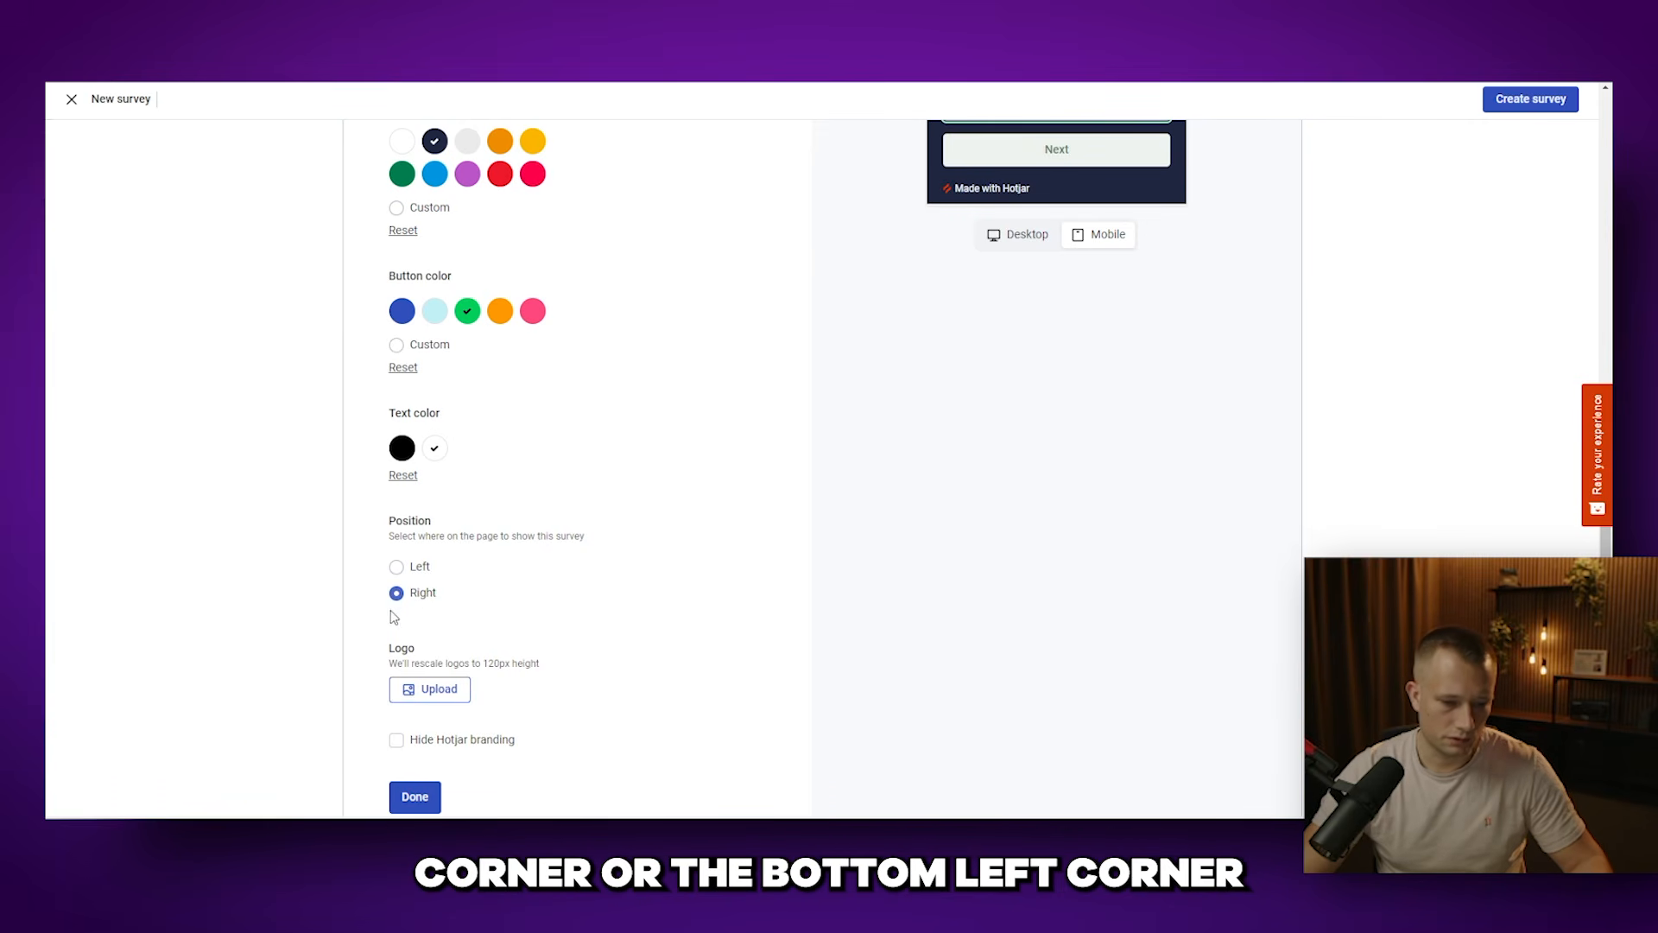
# Step: Hide the Hotjar branding on the survey and check the result in the mobile preview
pyautogui.scroll(-1, 587, 599)
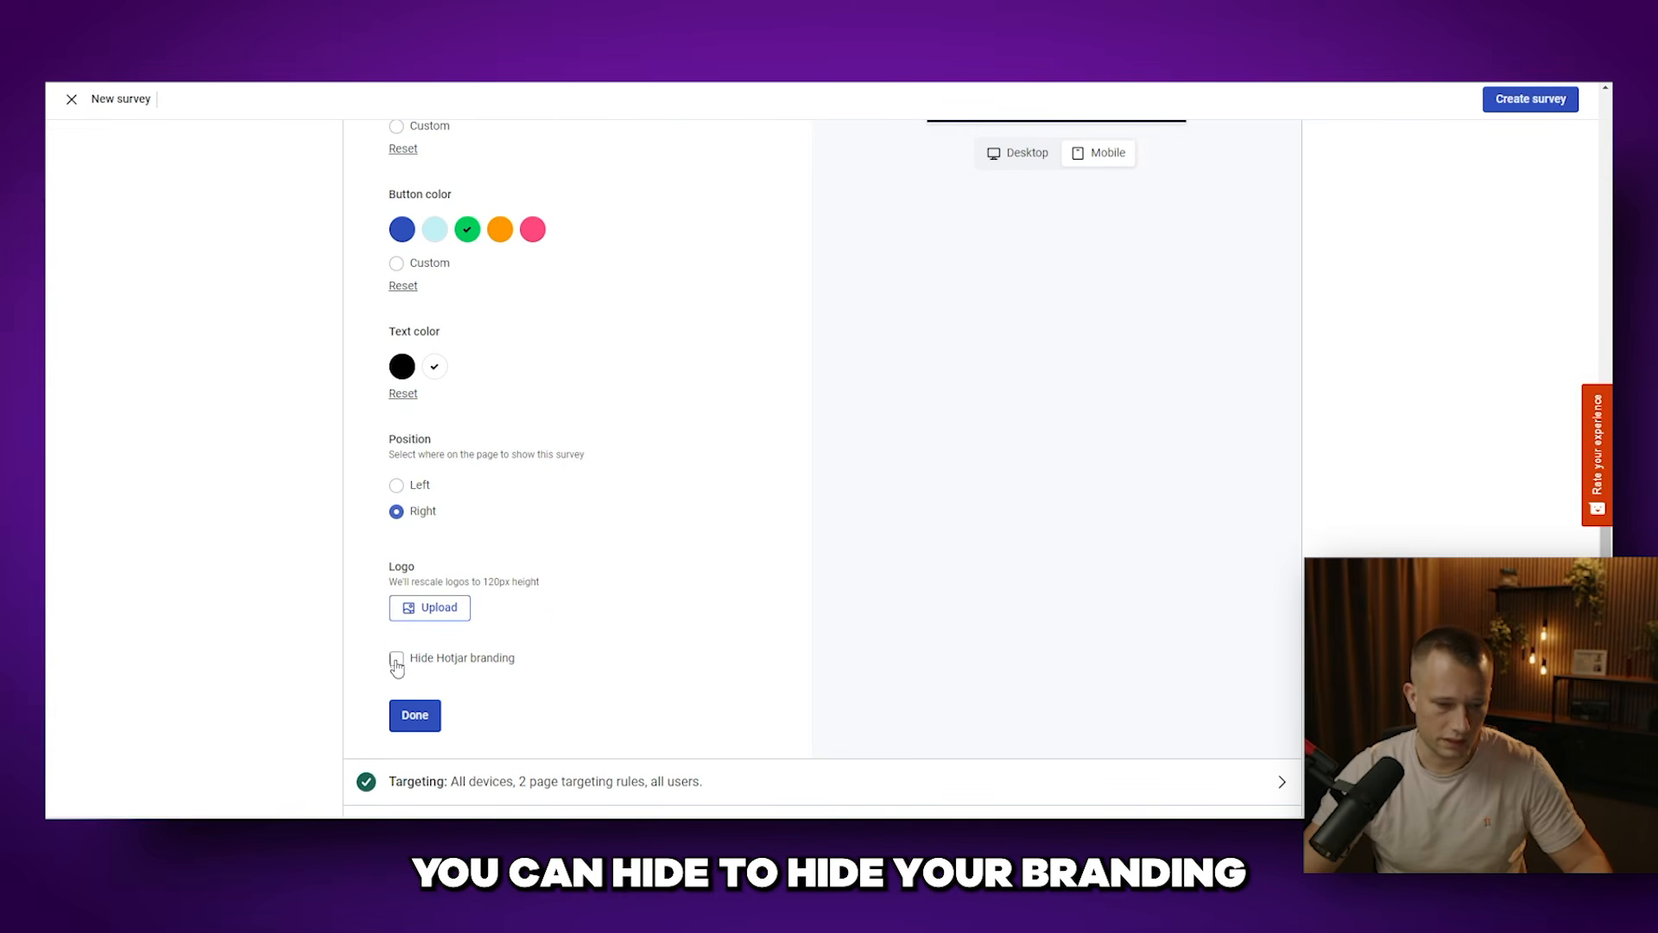
pyautogui.scroll(4, 1074, 492)
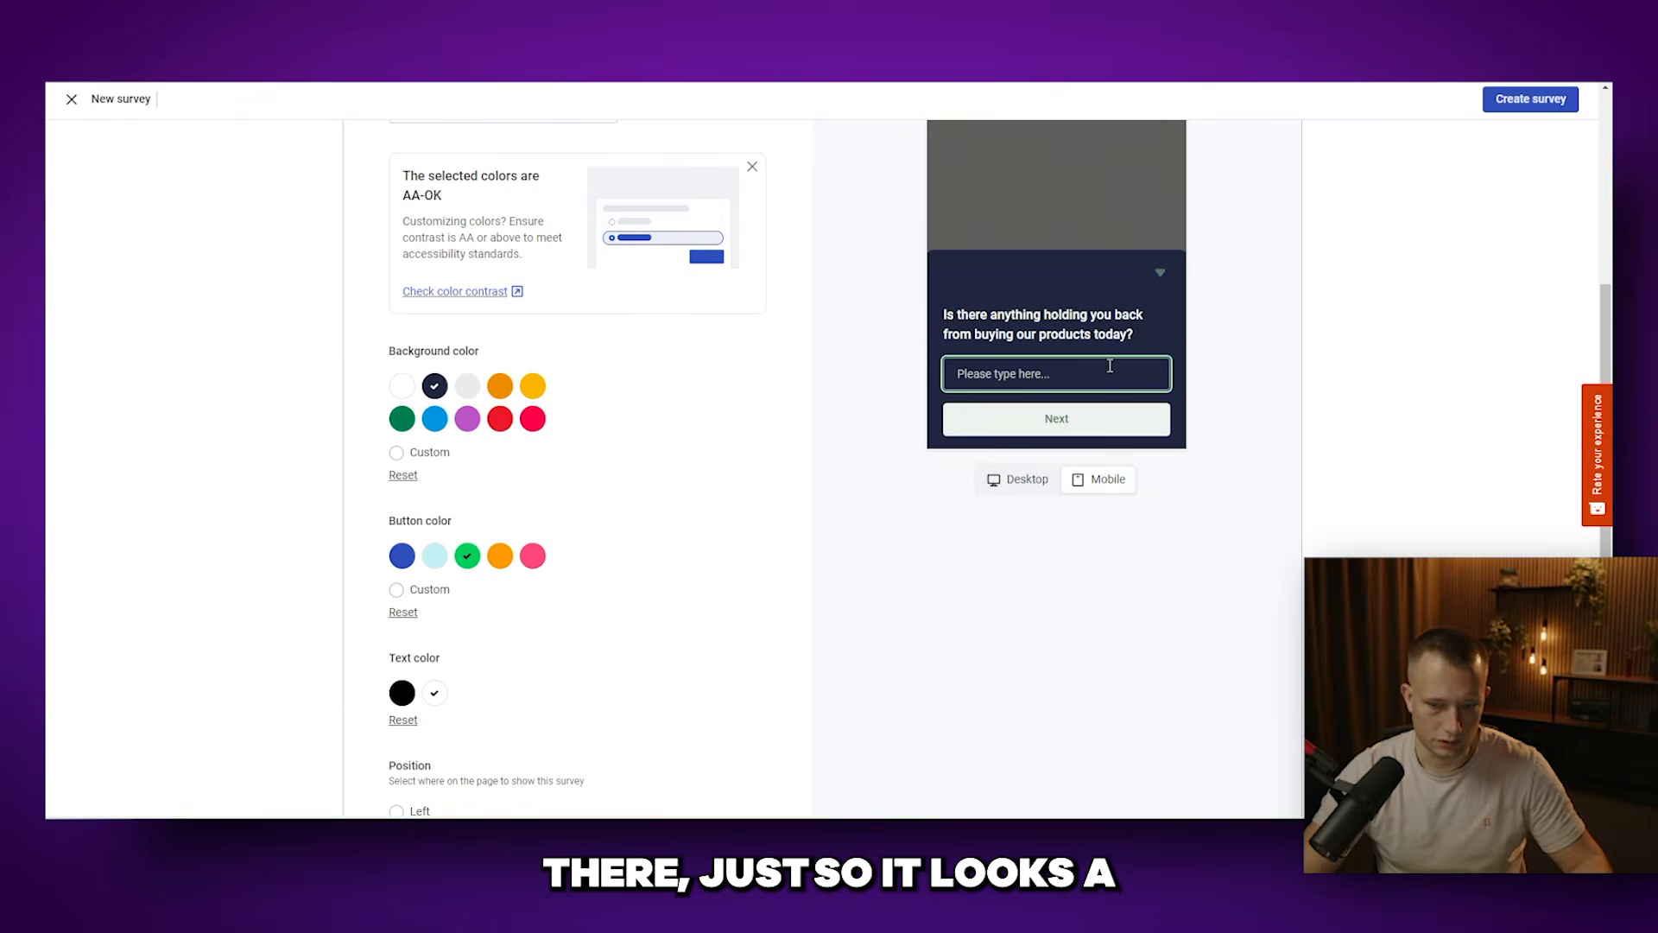
pyautogui.scroll(-4, 644, 593)
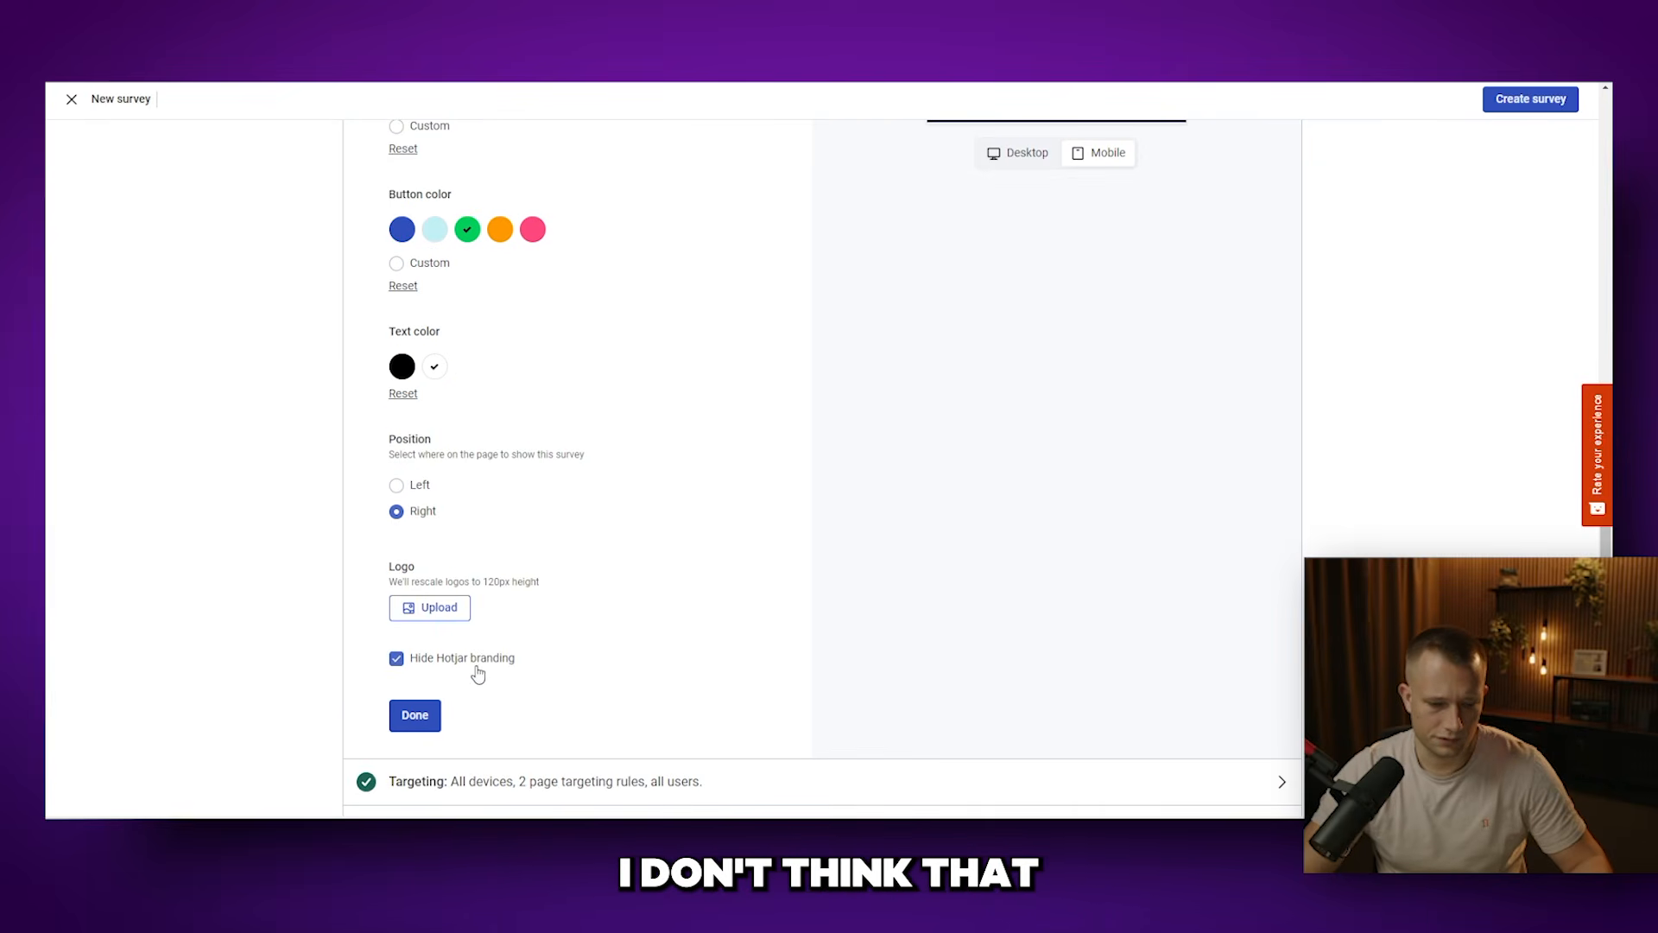
# Step: Review the survey's summary and status options, and reopen its targeting settings to check devices, page rules and traffic coverage
pyautogui.scroll(-3, 334, 611)
pyautogui.scroll(-4, 612, 704)
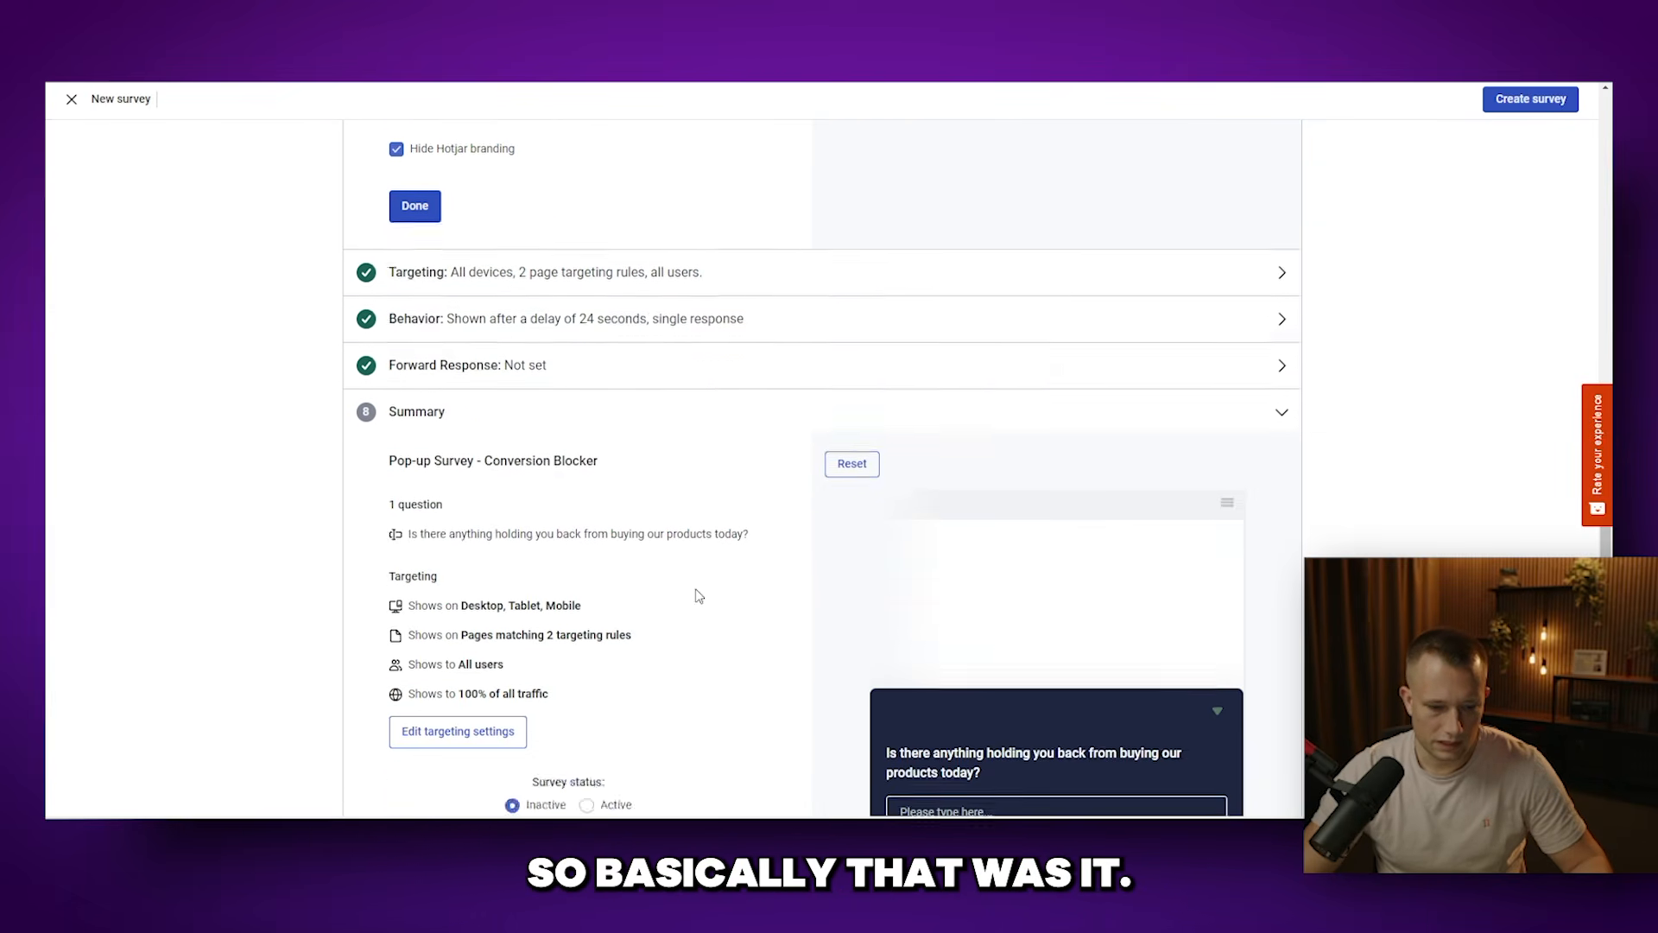
pyautogui.scroll(-2, 683, 579)
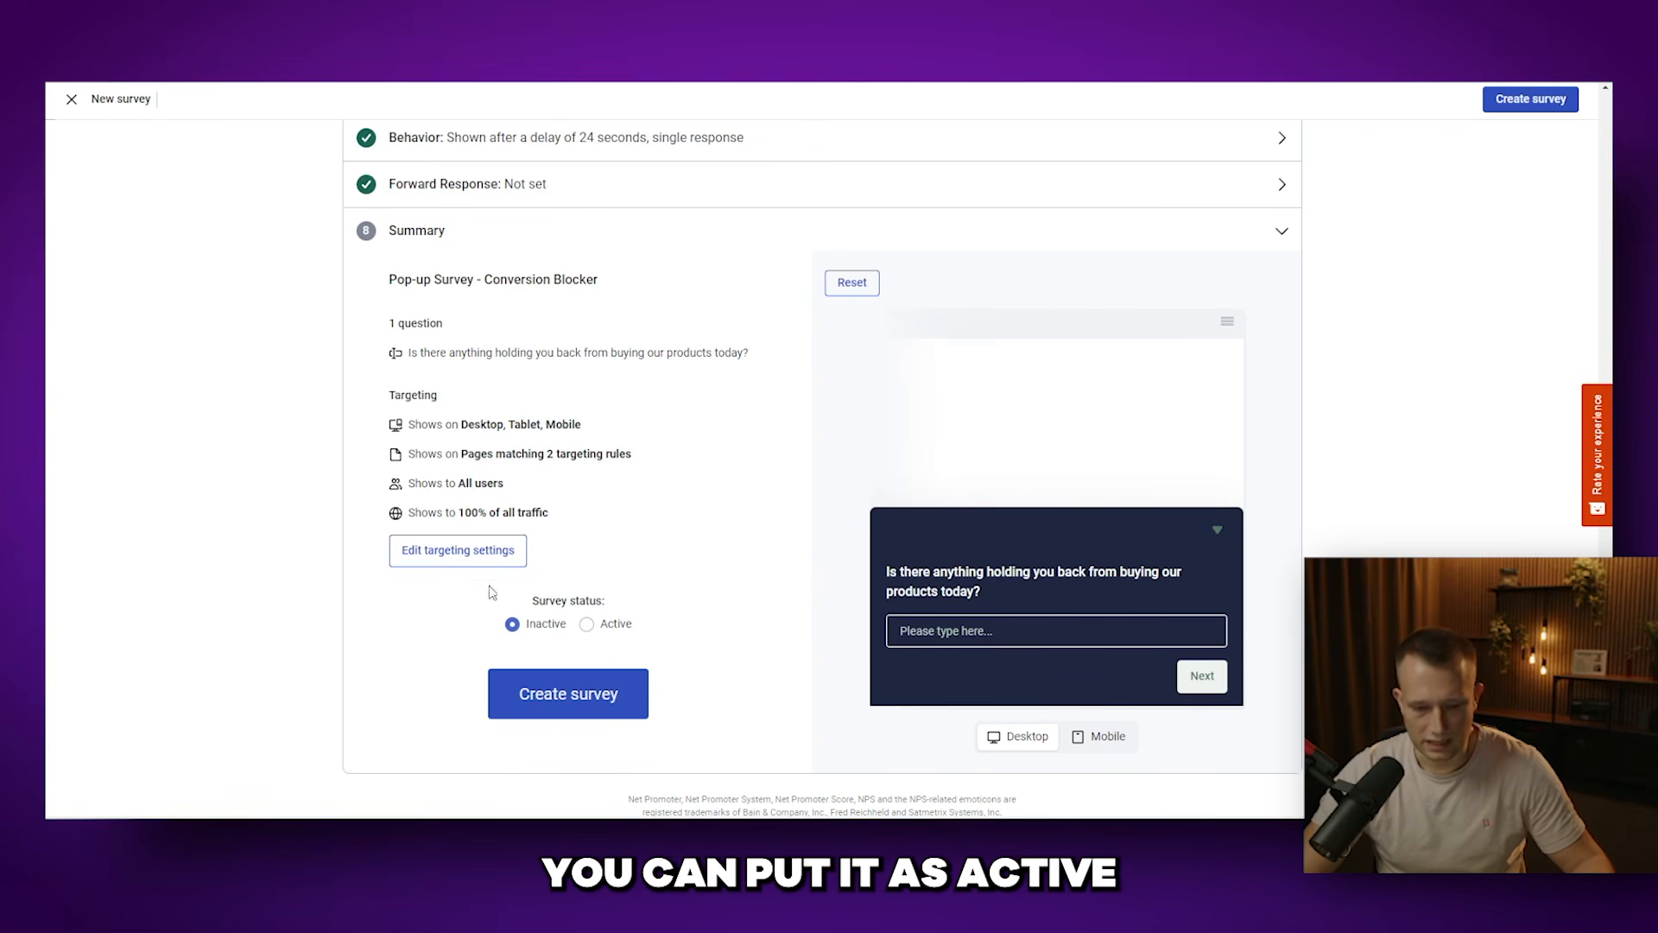
pyautogui.click(485, 552)
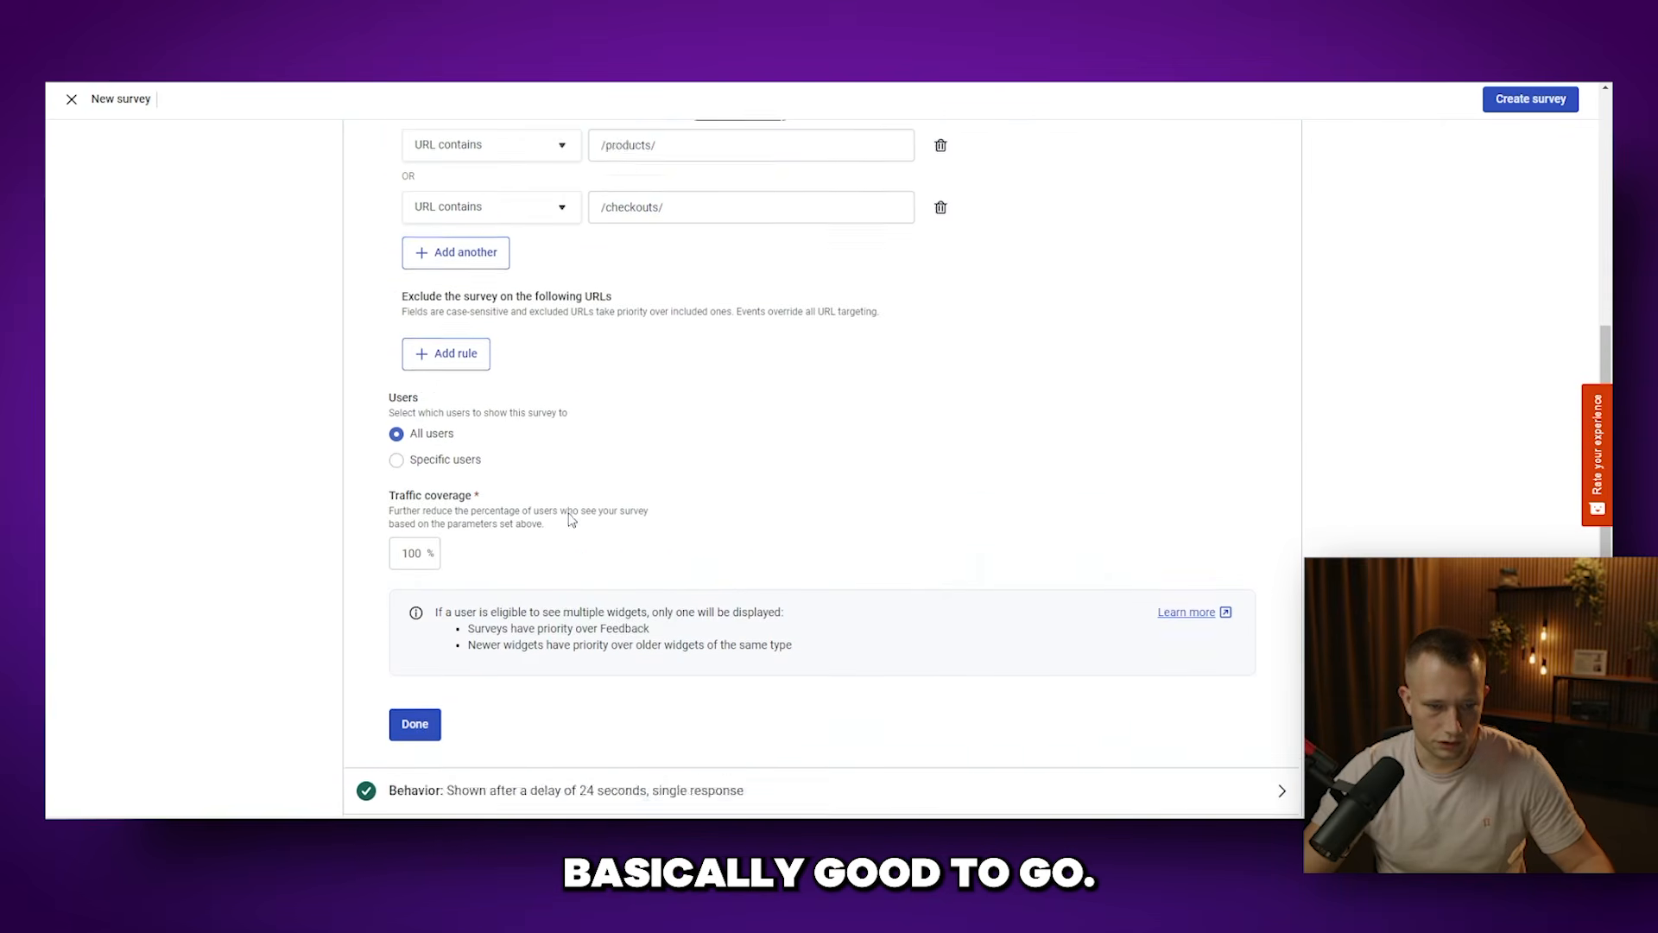
pyautogui.scroll(7, 570, 520)
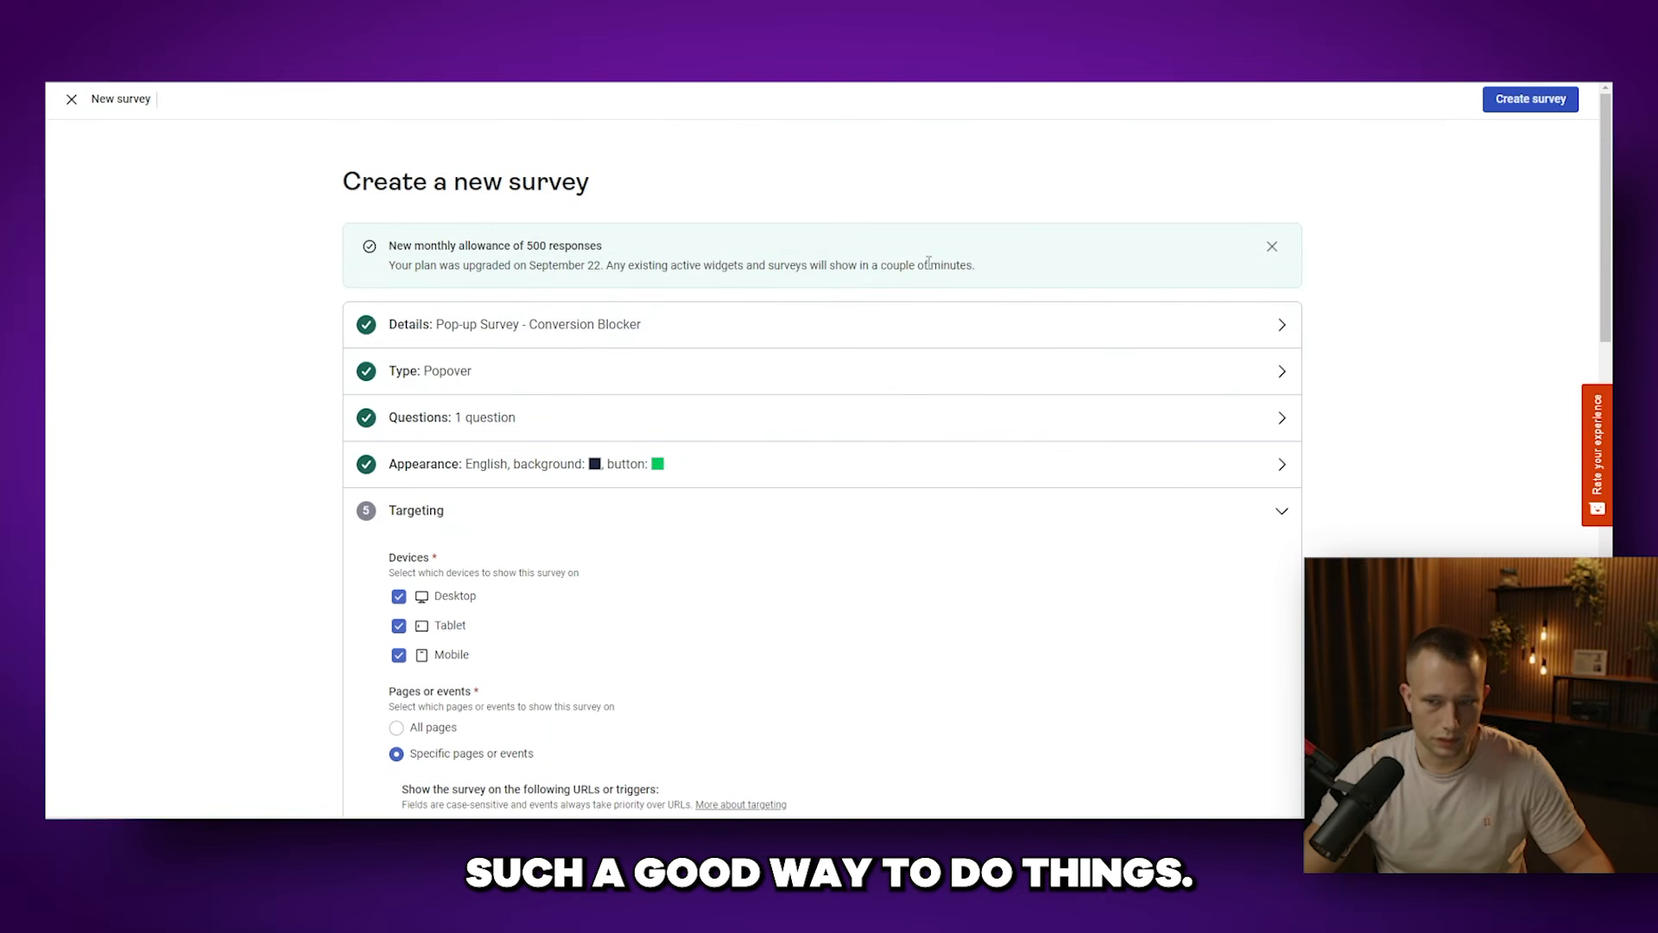
# Step: Exit the new survey without saving and open the results of the existing Visitor Survey
pyautogui.click(71, 98)
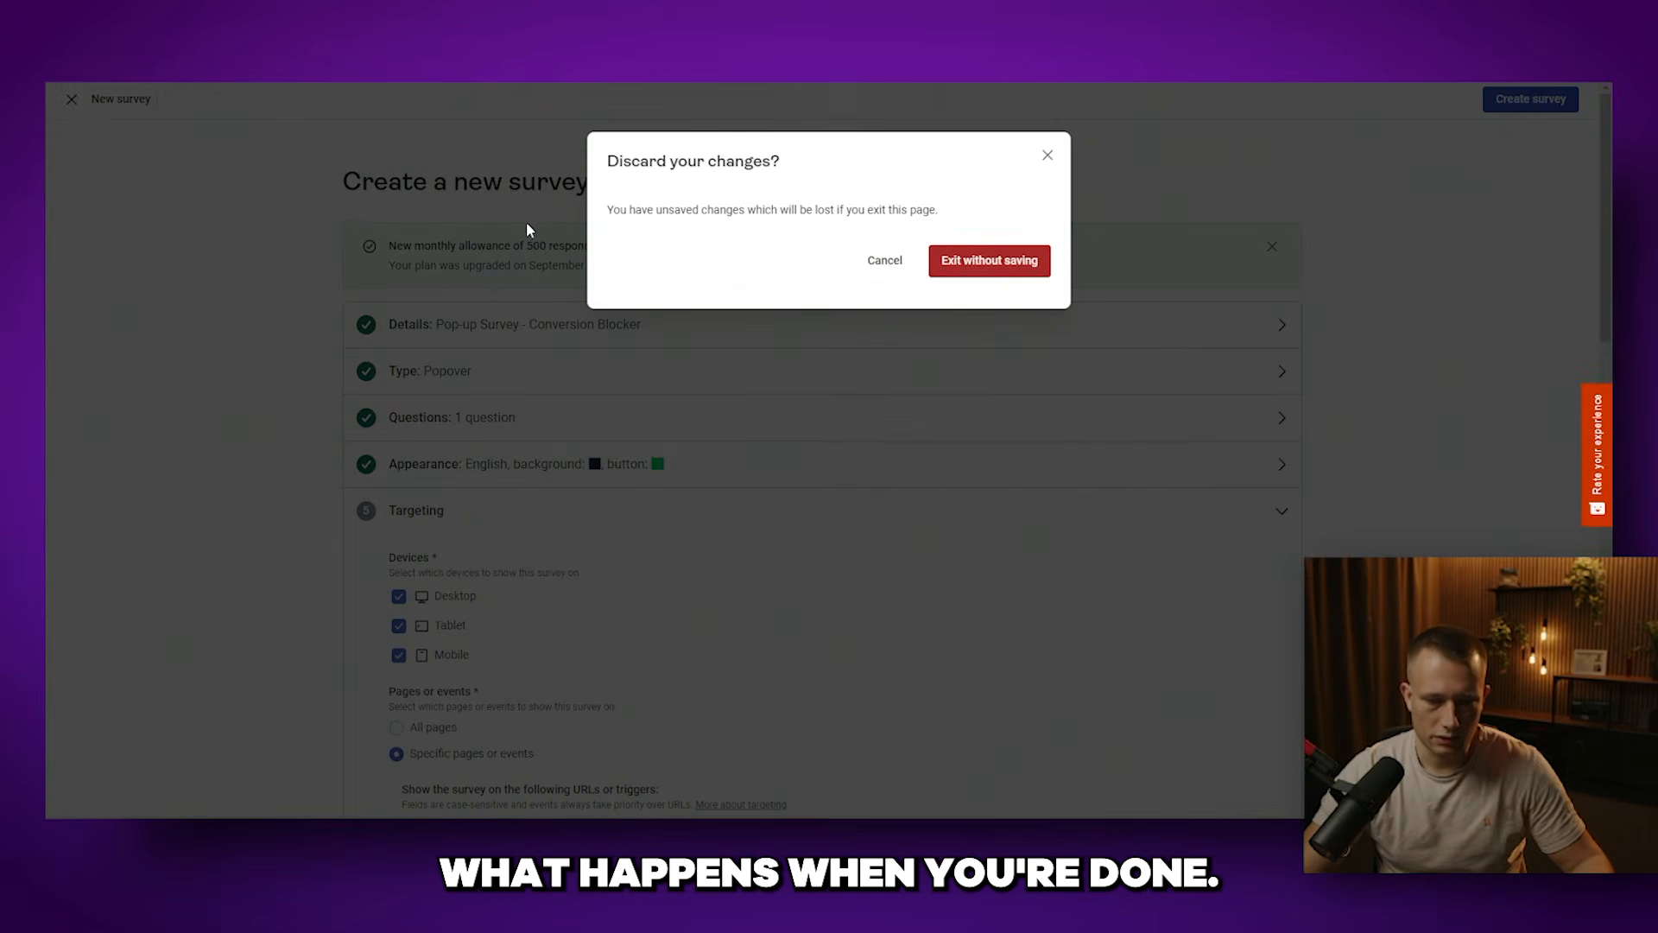
pyautogui.click(995, 268)
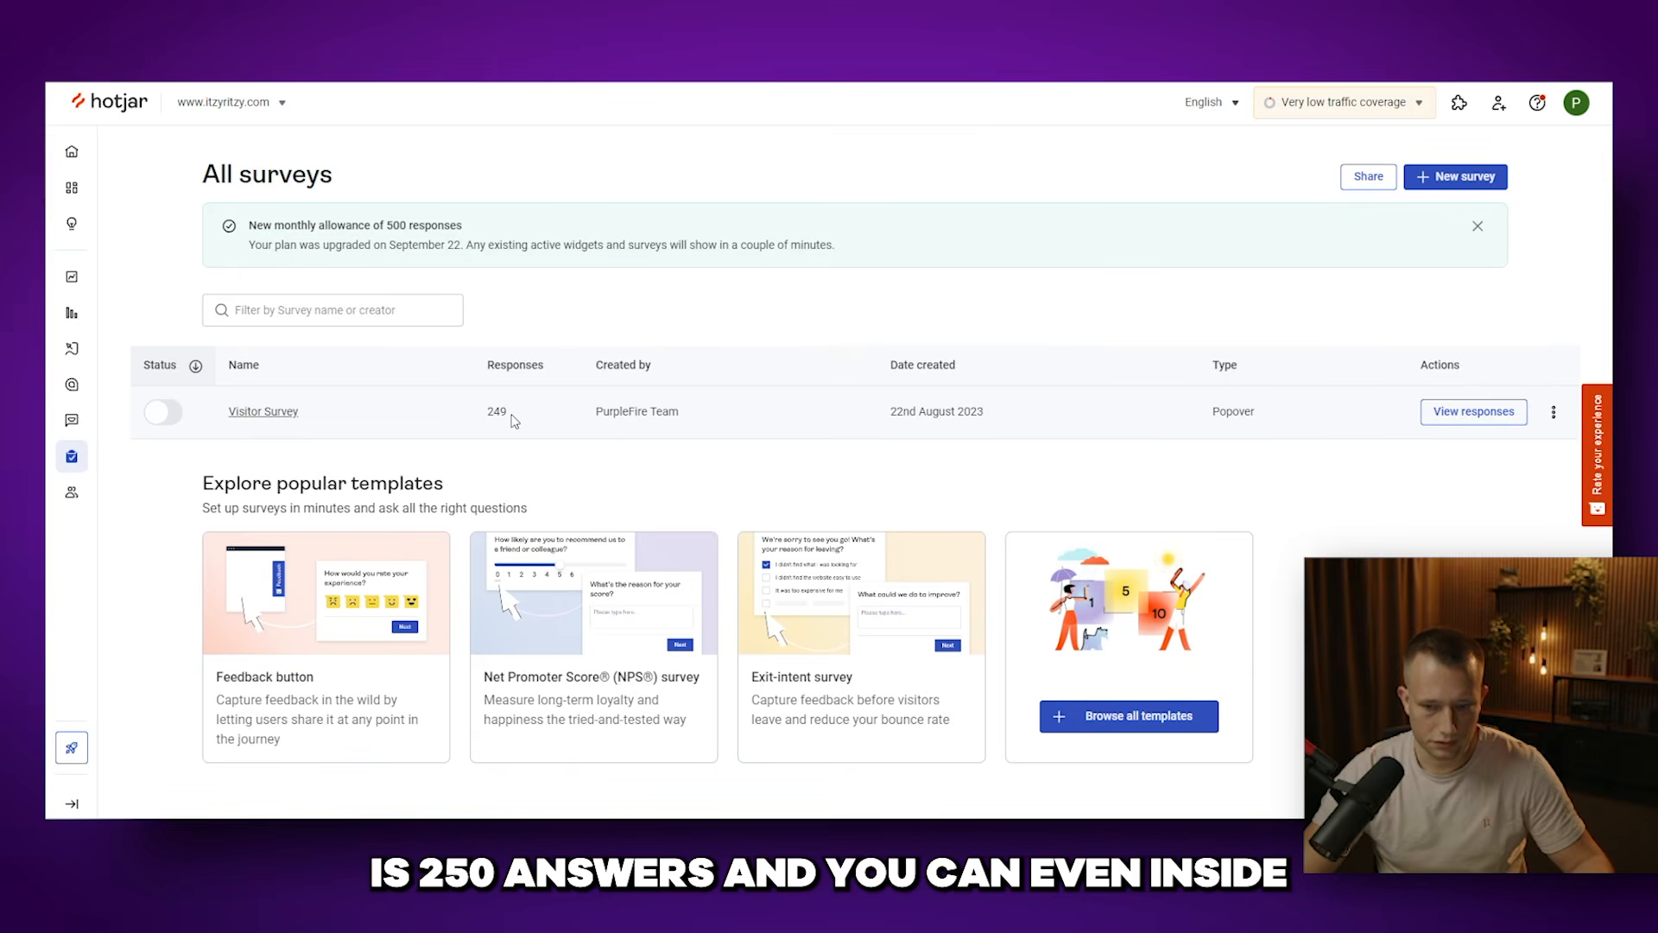
pyautogui.click(264, 411)
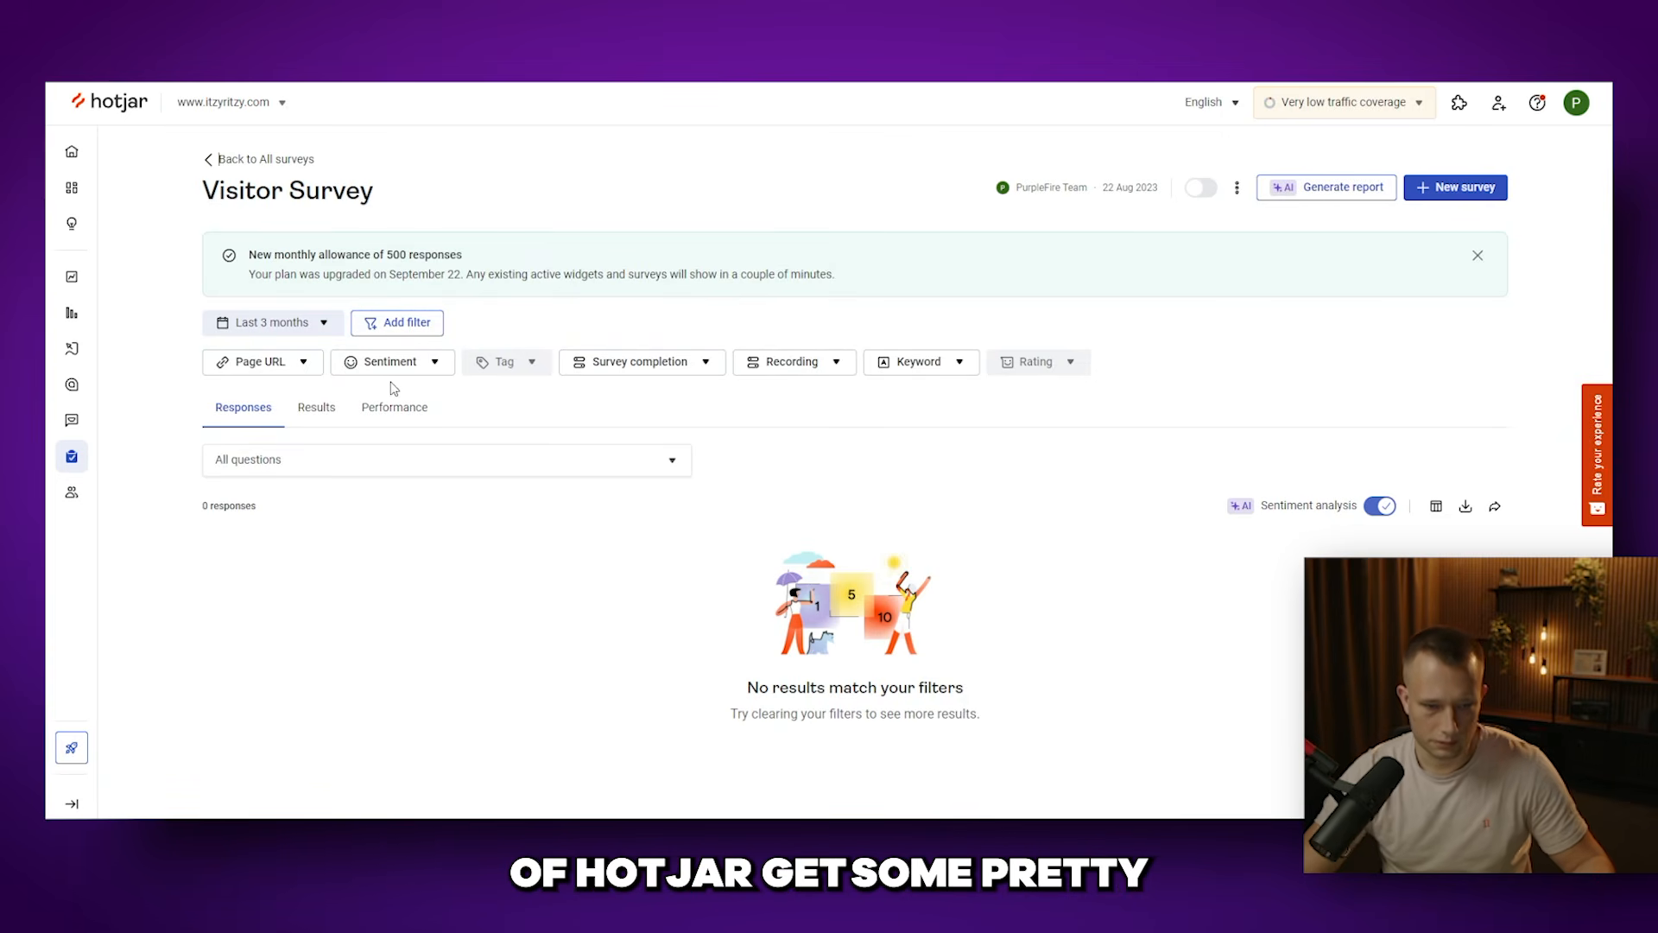
pyautogui.click(318, 415)
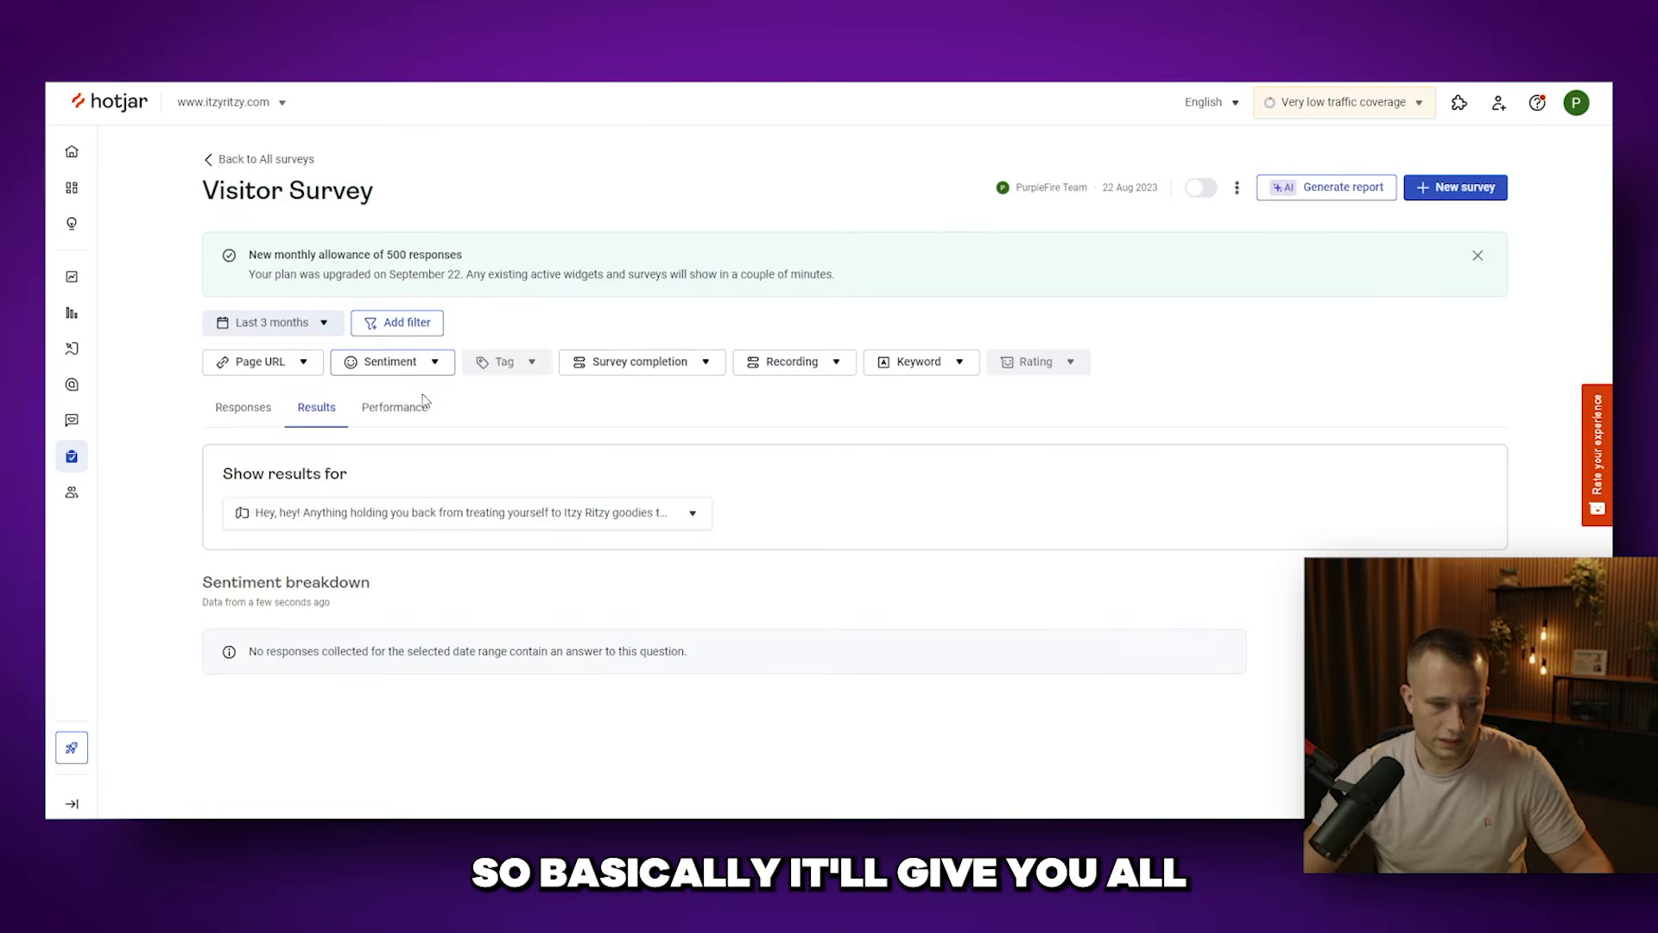
# Step: Examine the Visitor Survey's sentiment breakdown, inspecting the negative, positive and neutral shares in the chart of how users feel
pyautogui.scroll(-5, 480, 482)
pyautogui.scroll(3, 480, 482)
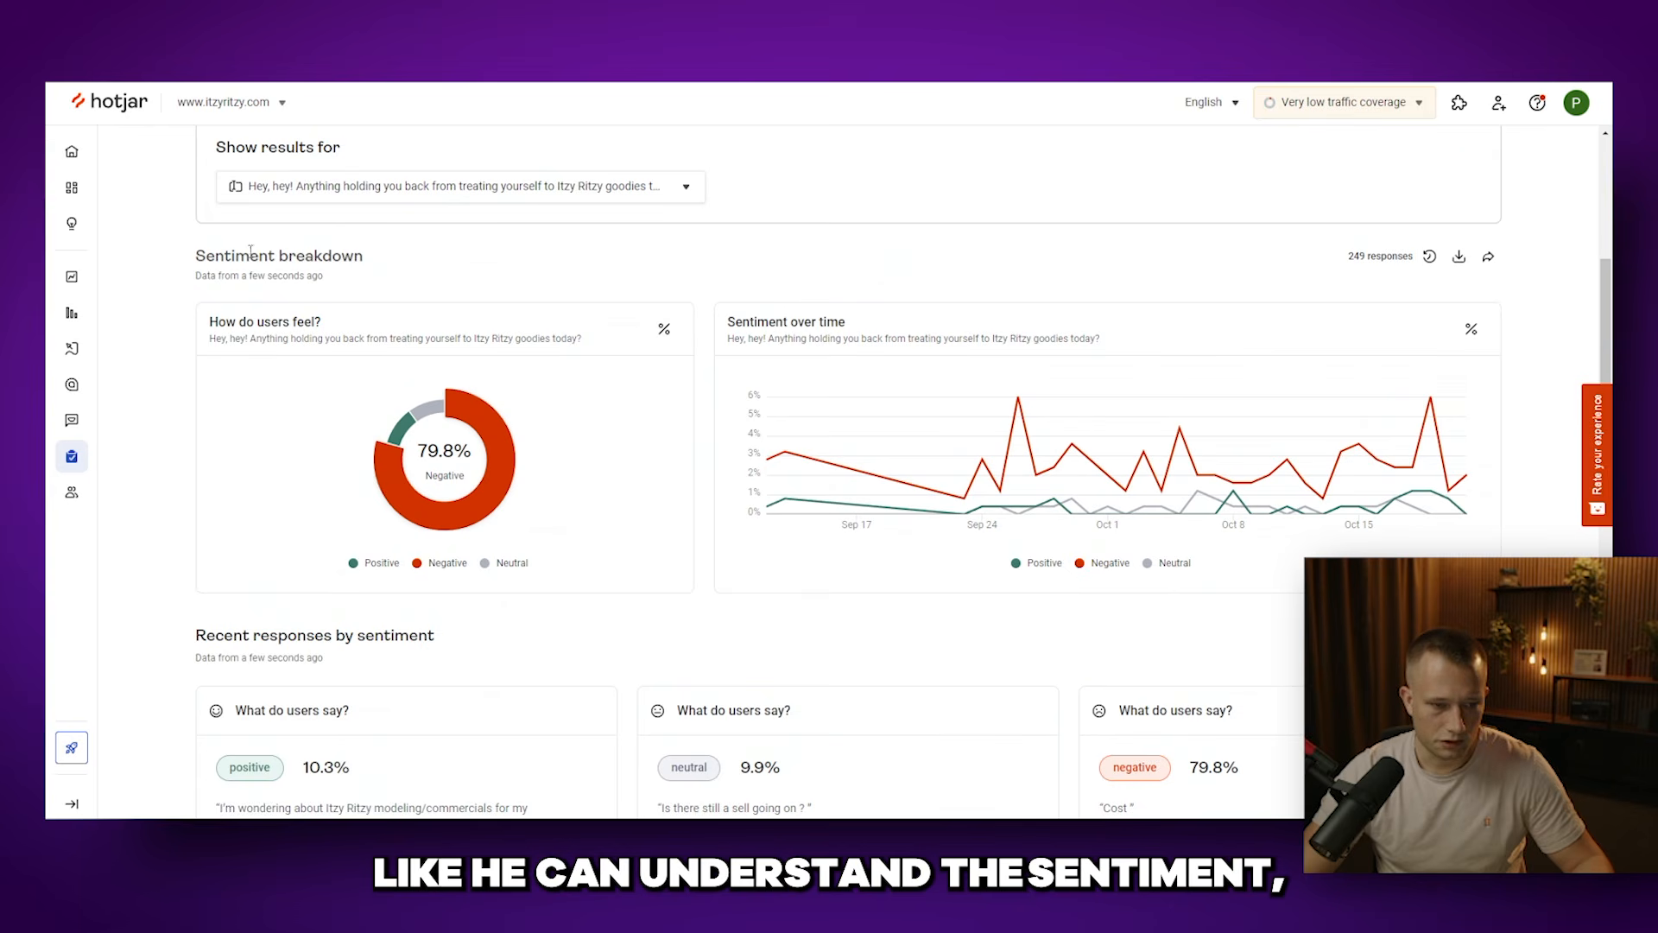
pyautogui.moveTo(389, 494)
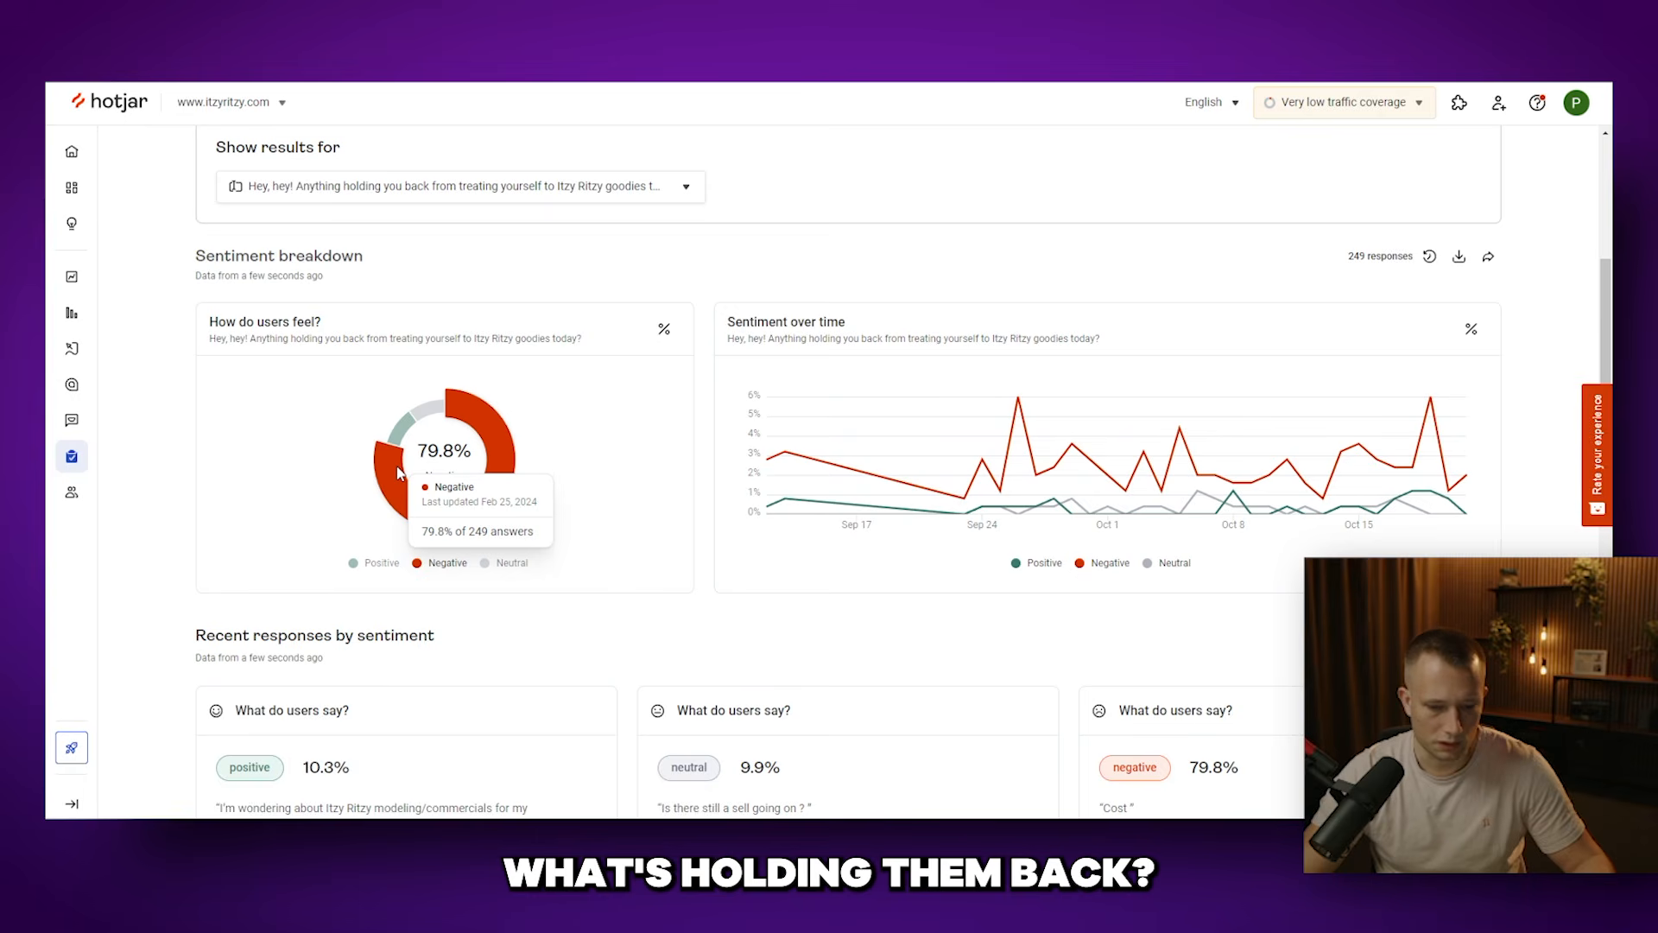
pyautogui.moveTo(819, 480)
pyautogui.scroll(1, 819, 481)
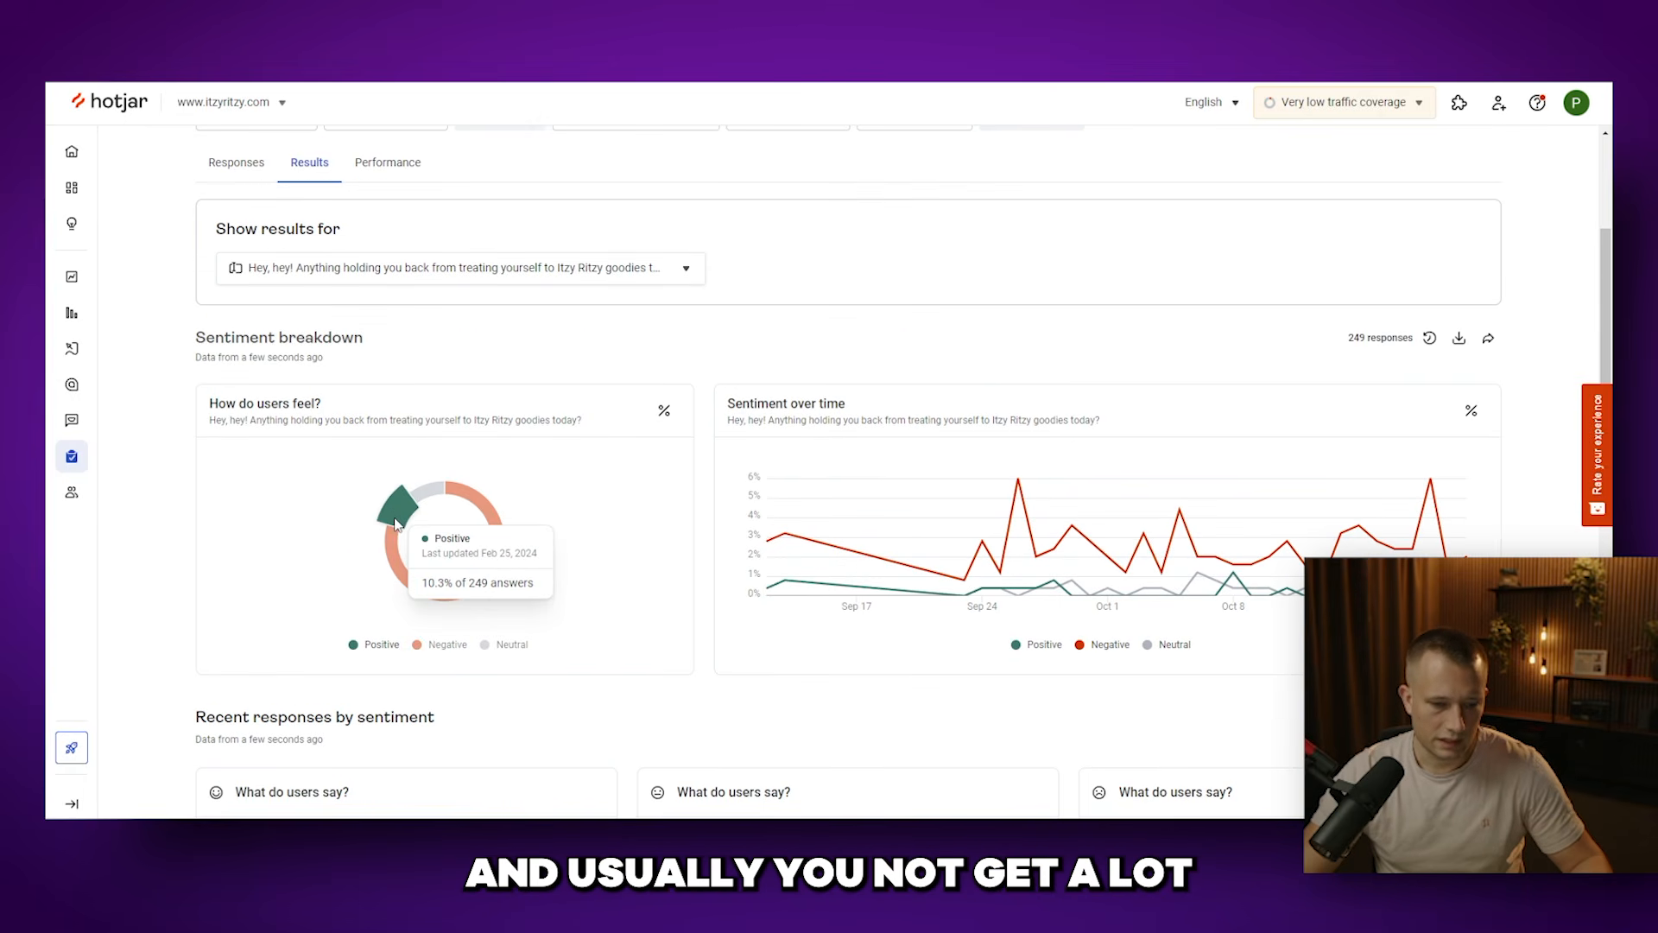
pyautogui.moveTo(394, 524)
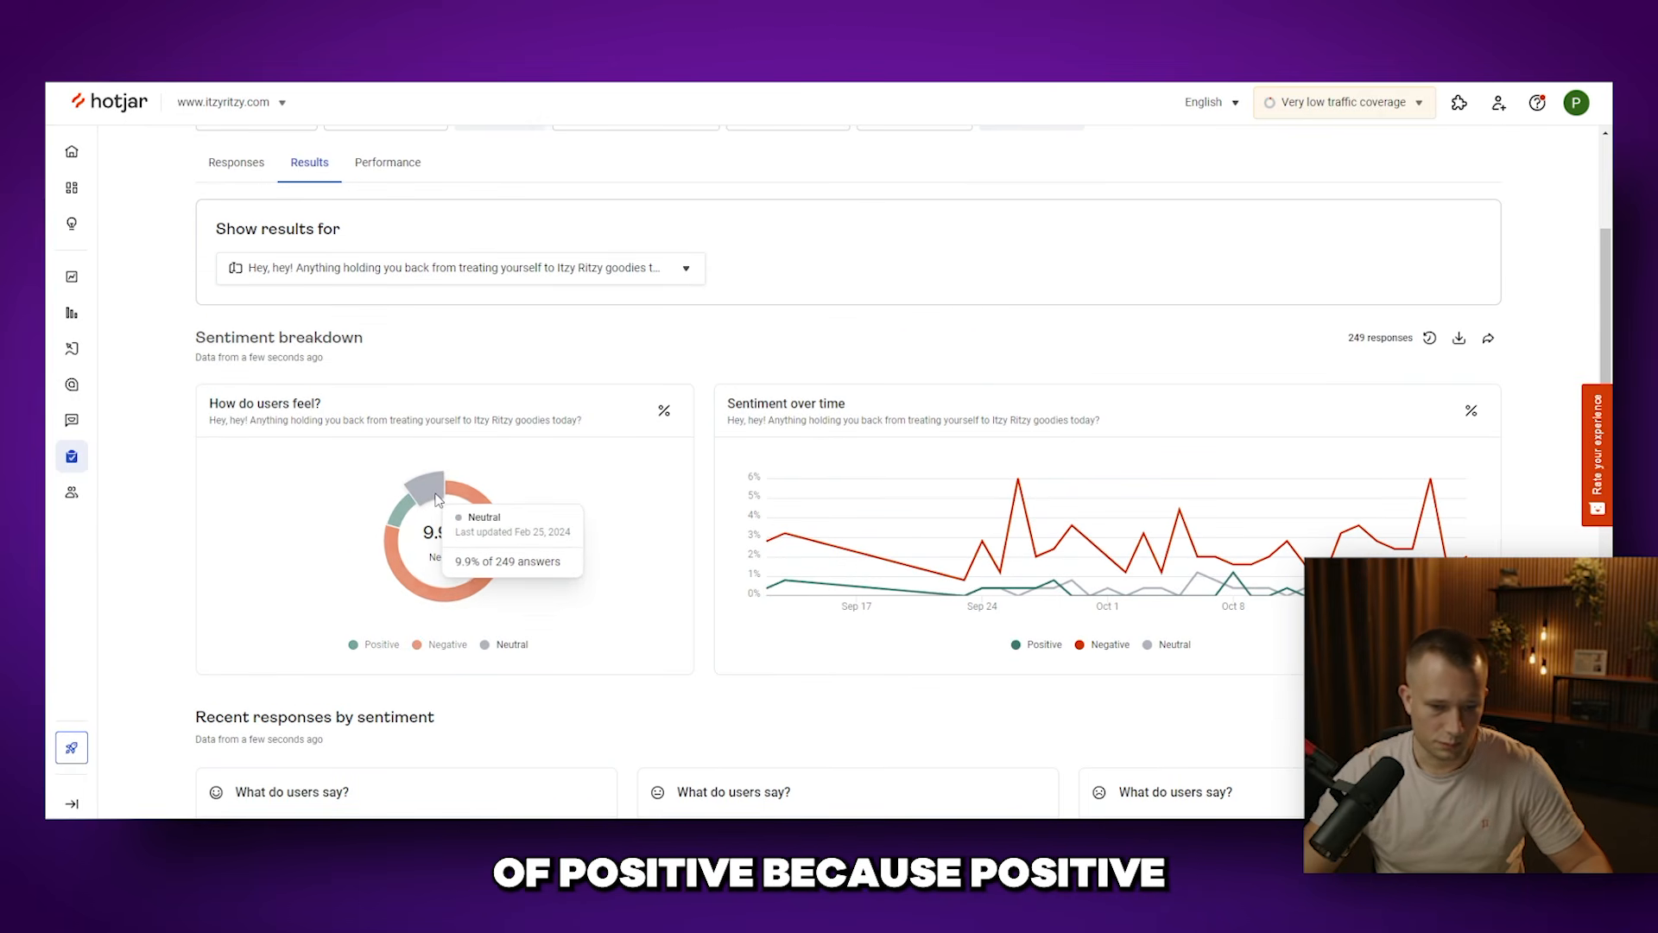
pyautogui.scroll(-1, 741, 473)
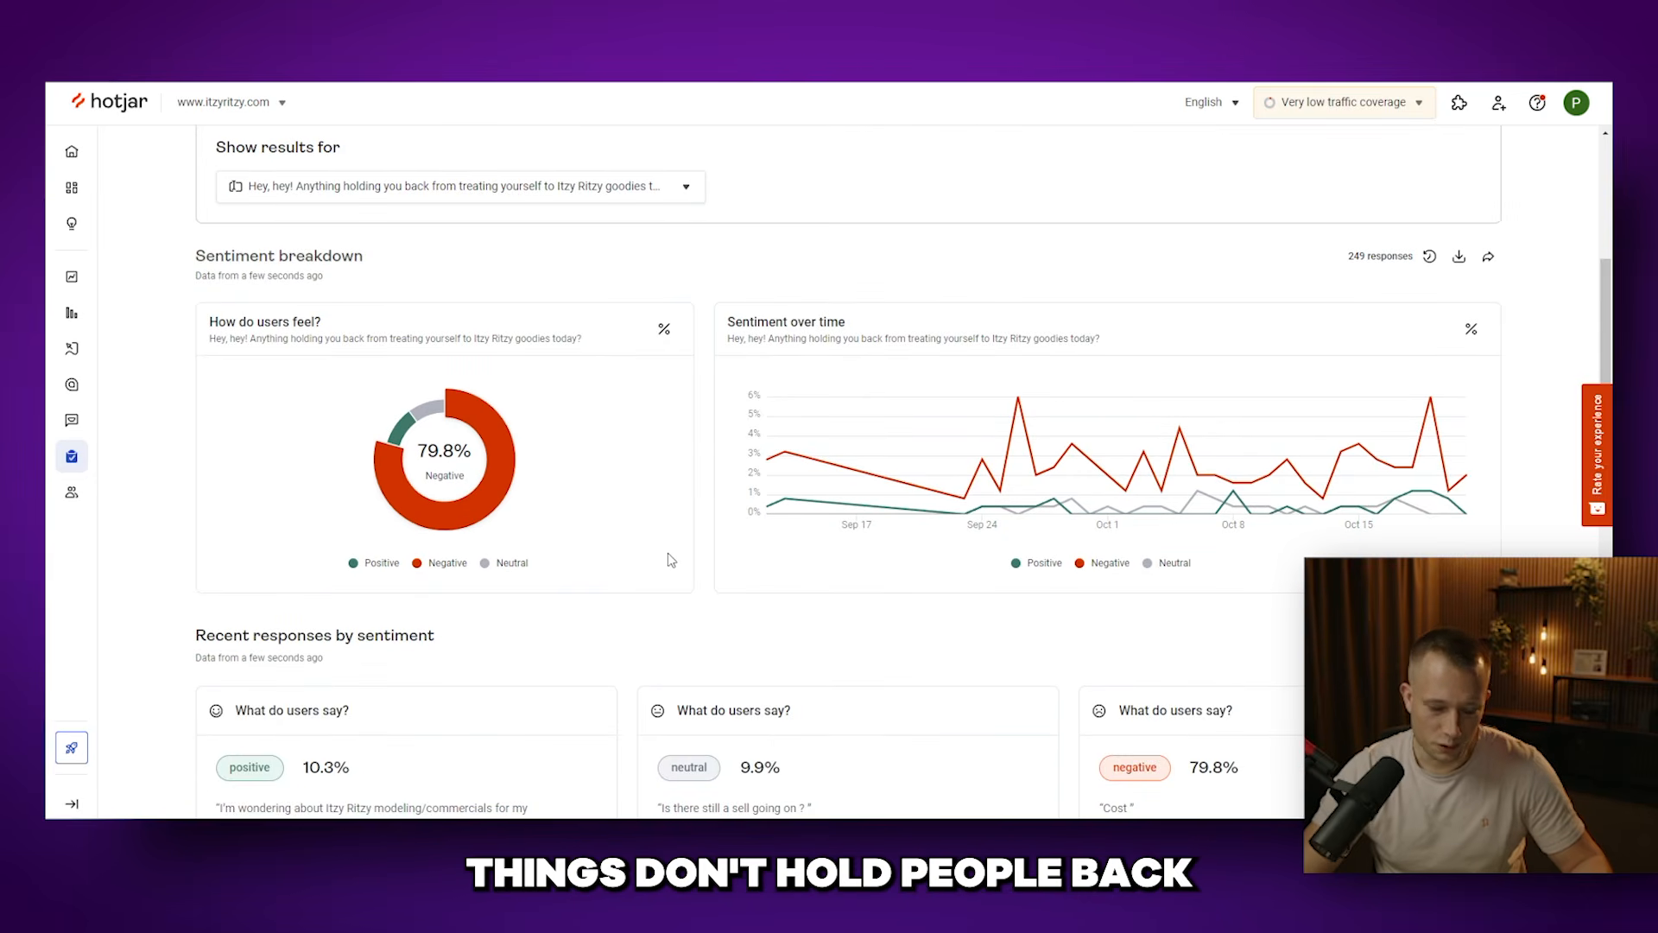
# Step: Look through the recent responses by sentiment and the wordcloud of most used words, highlighting the word "price"
pyautogui.scroll(-4, 682, 466)
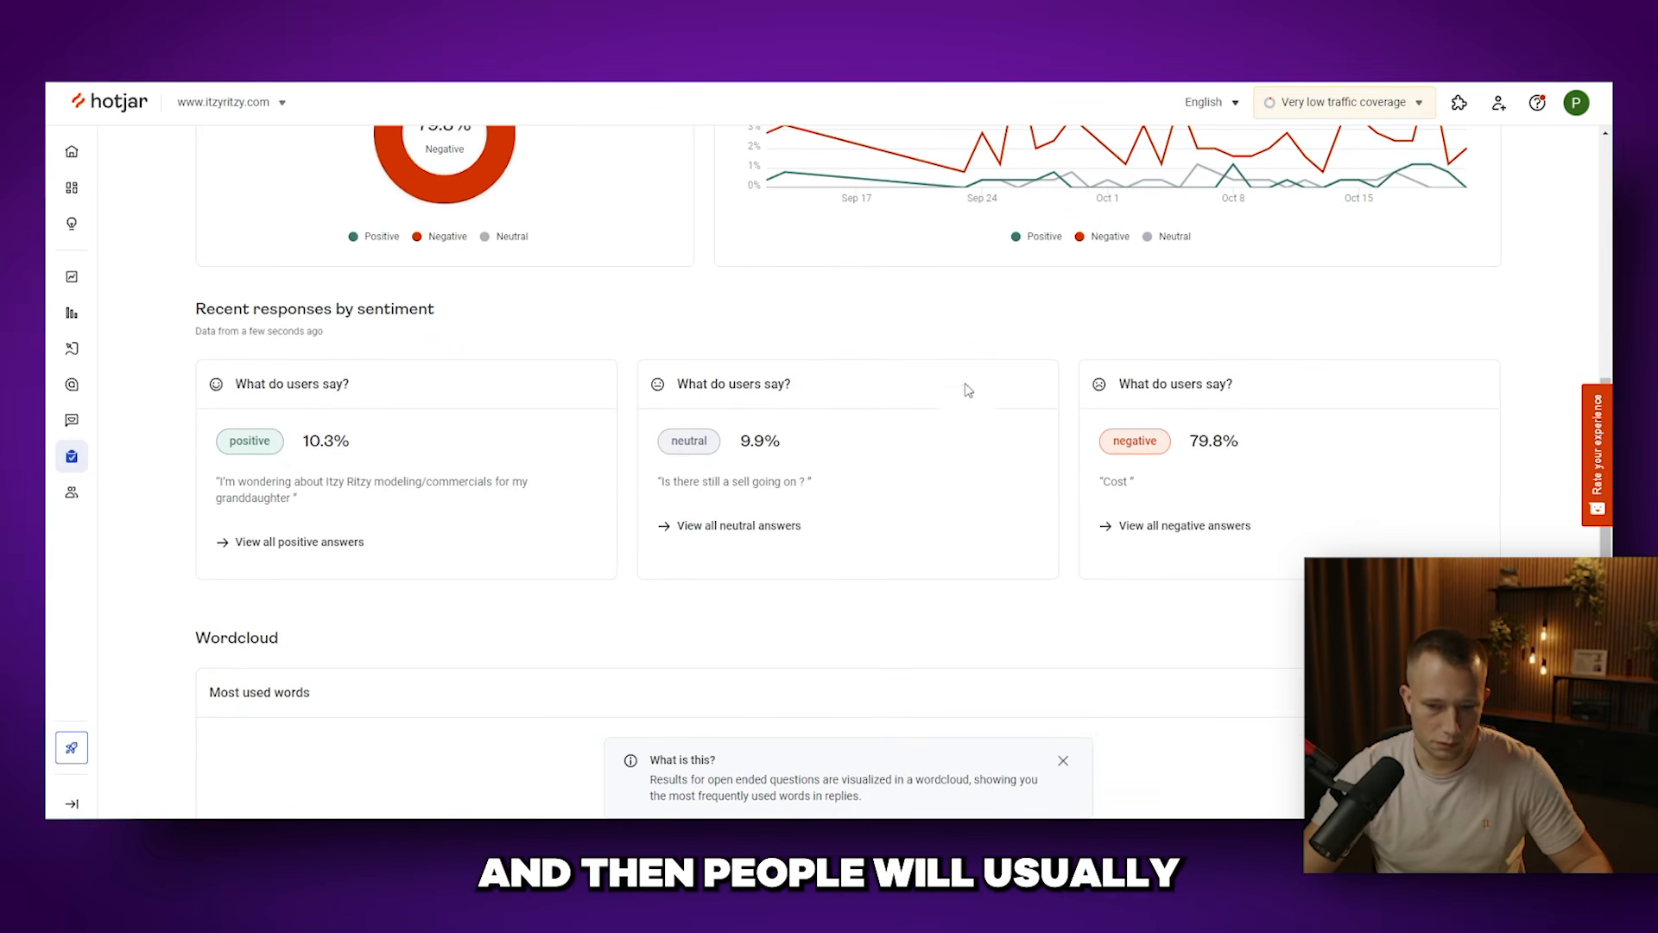
pyautogui.scroll(-6, 950, 530)
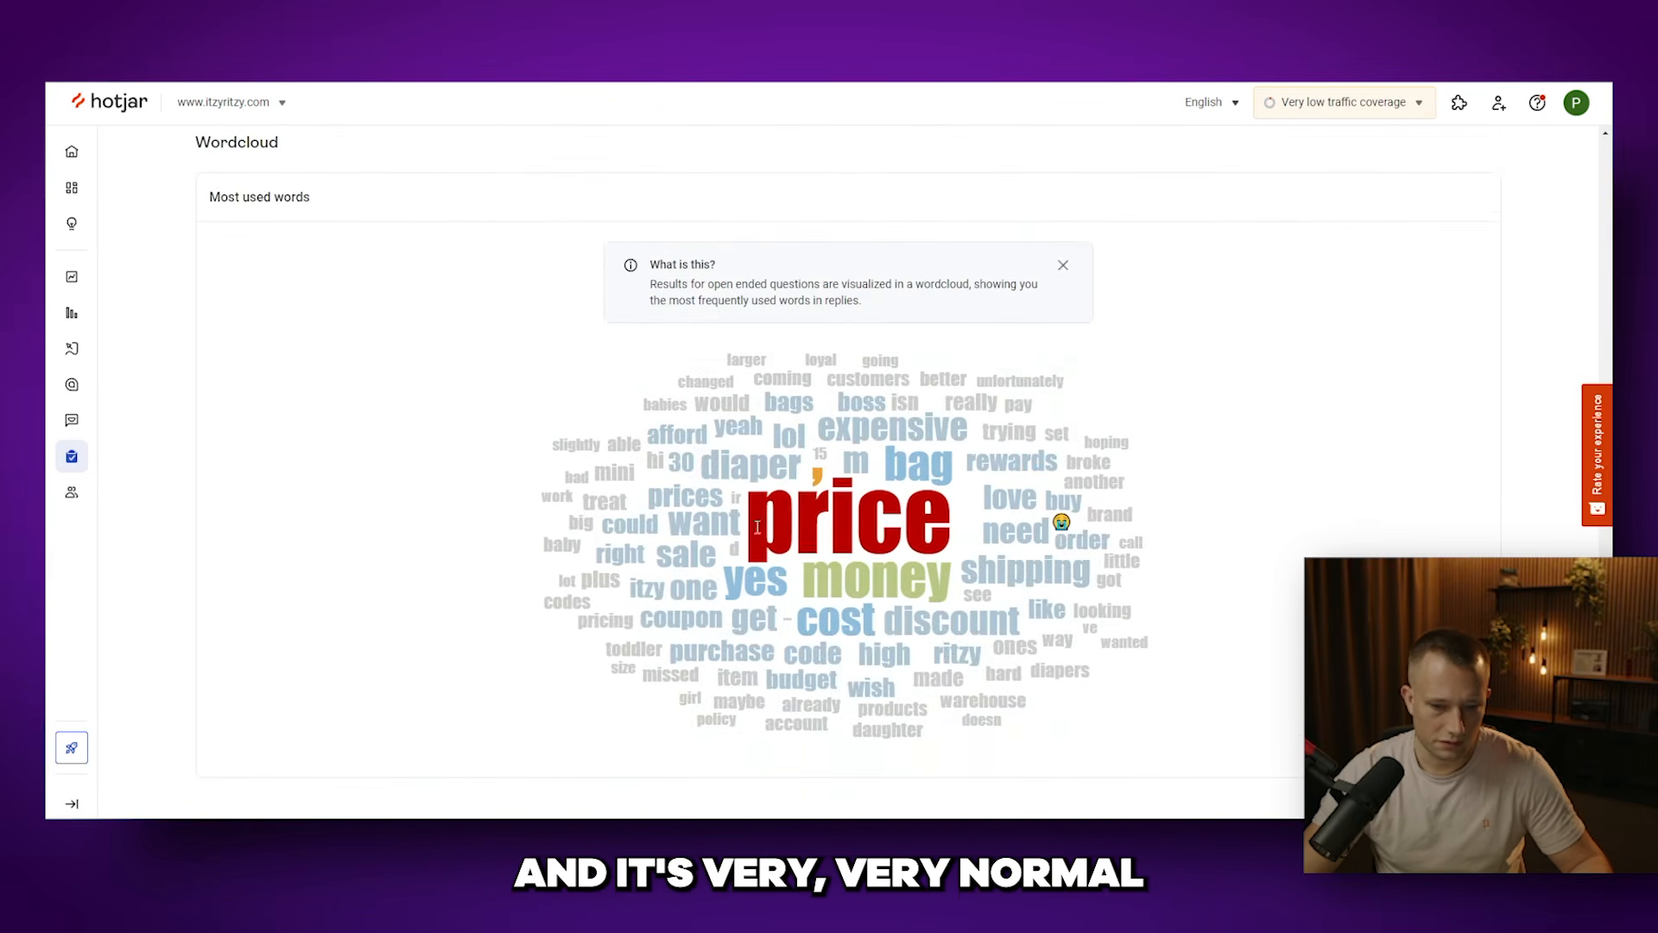
pyautogui.scroll(1, 582, 470)
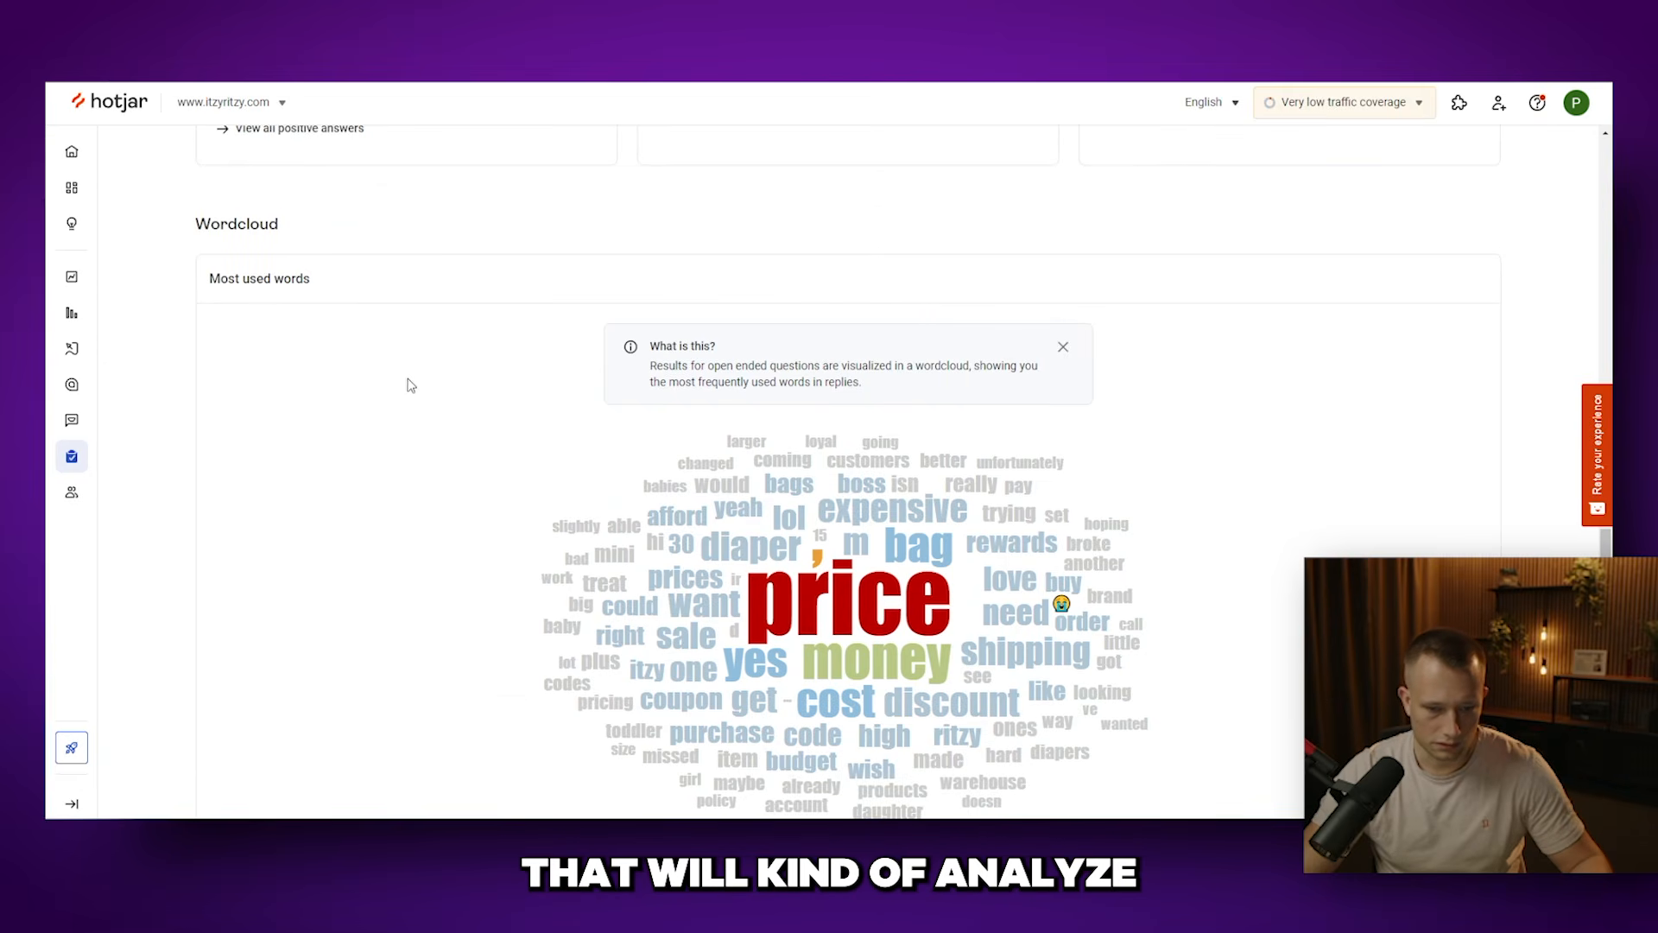
pyautogui.moveTo(750, 612); pyautogui.dragTo(950, 605)
pyautogui.click(430, 573)
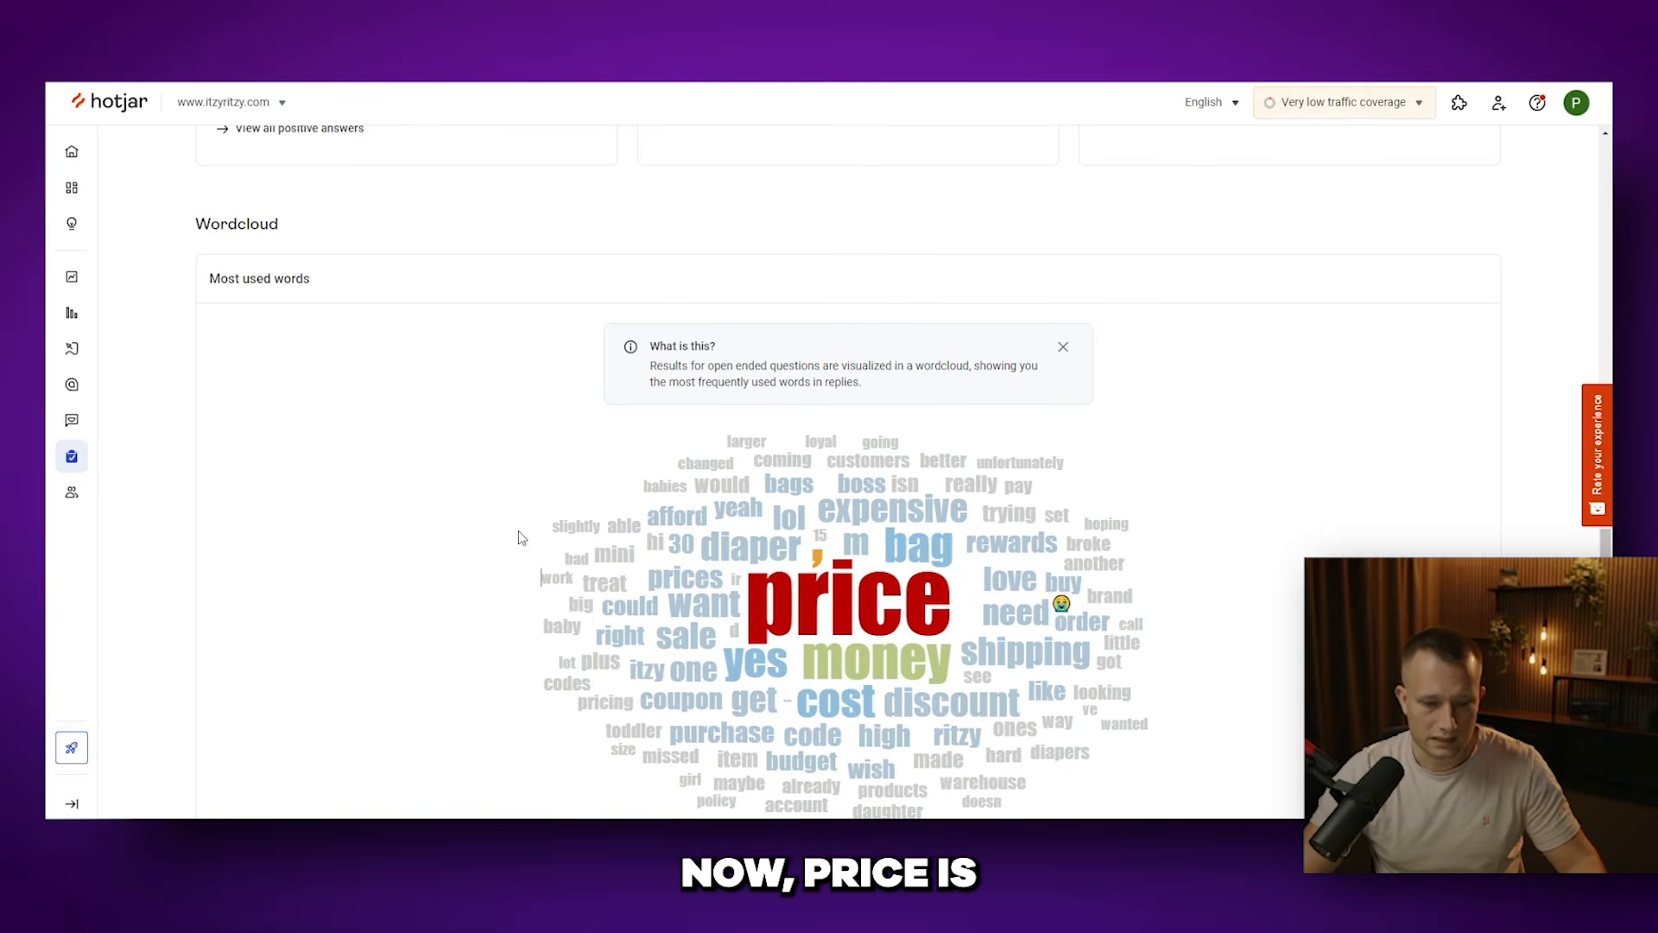
pyautogui.scroll(-1, 542, 499)
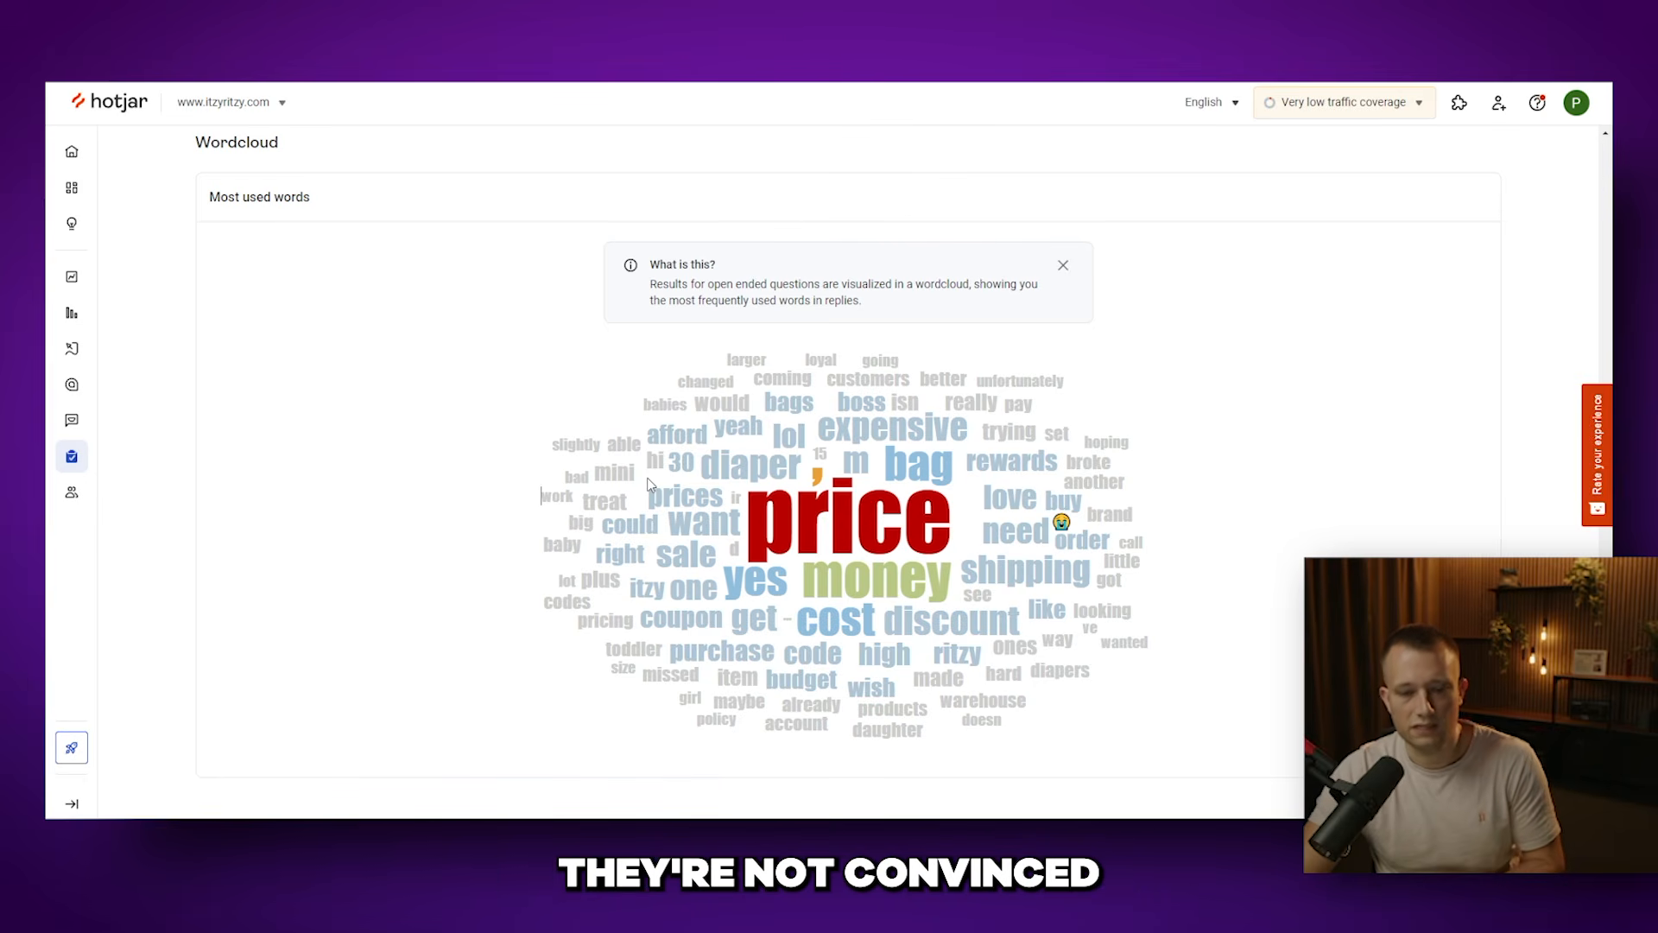
pyautogui.moveTo(745, 518); pyautogui.dragTo(940, 534)
pyautogui.click(508, 525)
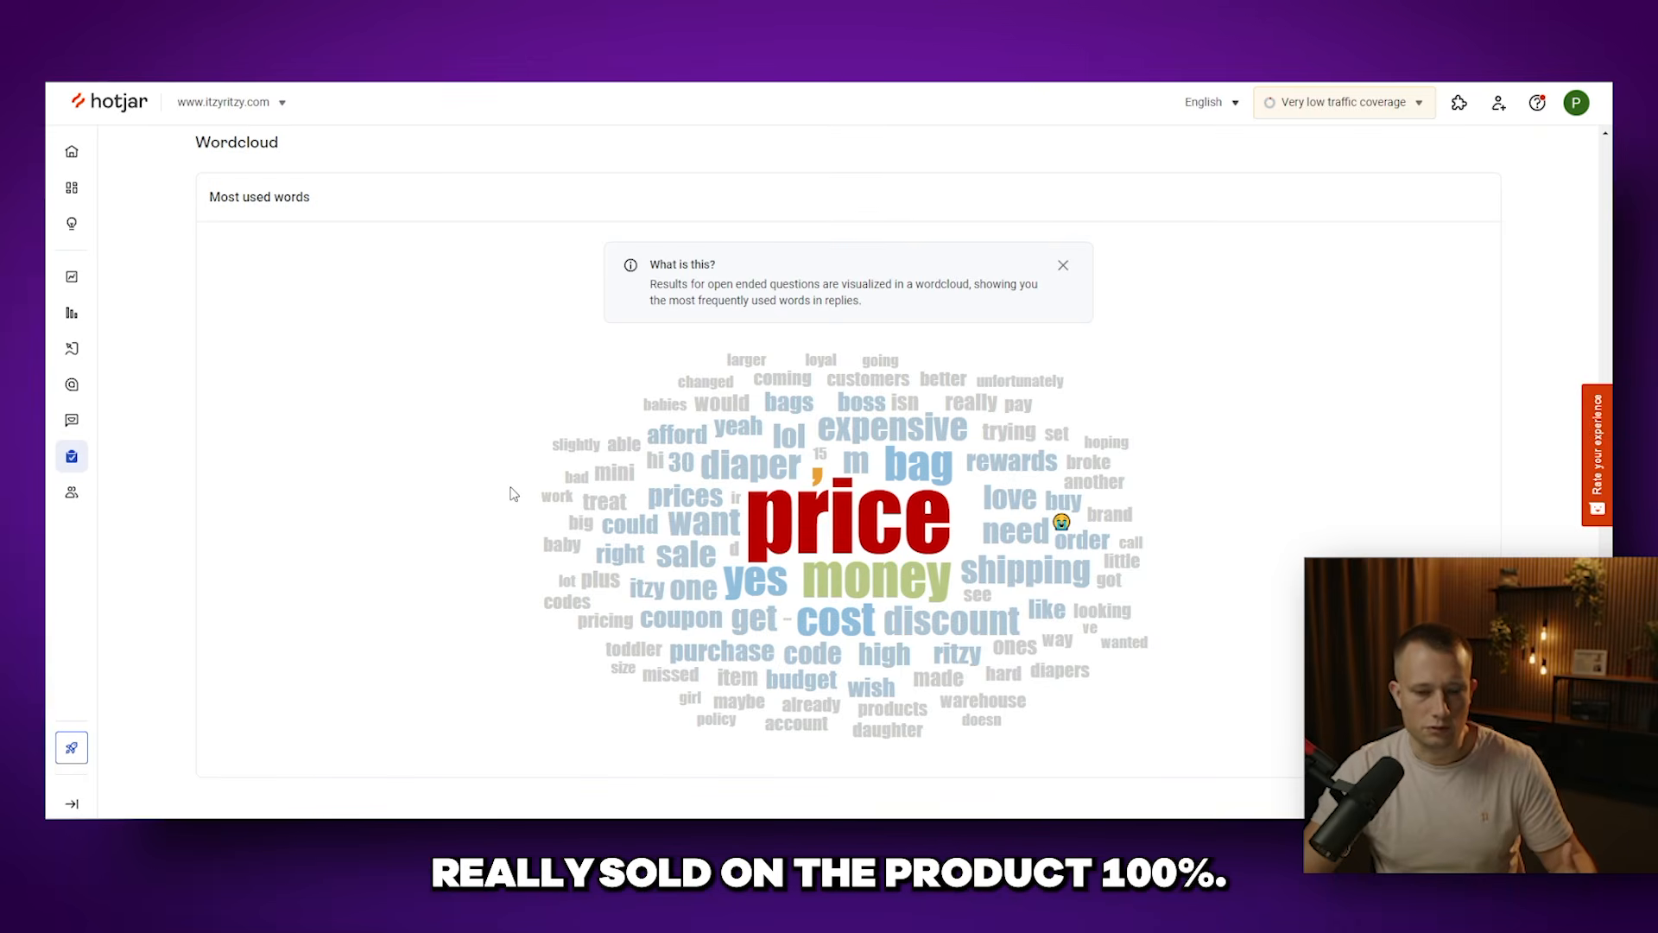
# Step: Revisit the sentiment over time chart and recent responses, and highlight "price" in the wordcloud once more
pyautogui.scroll(10, 573, 465)
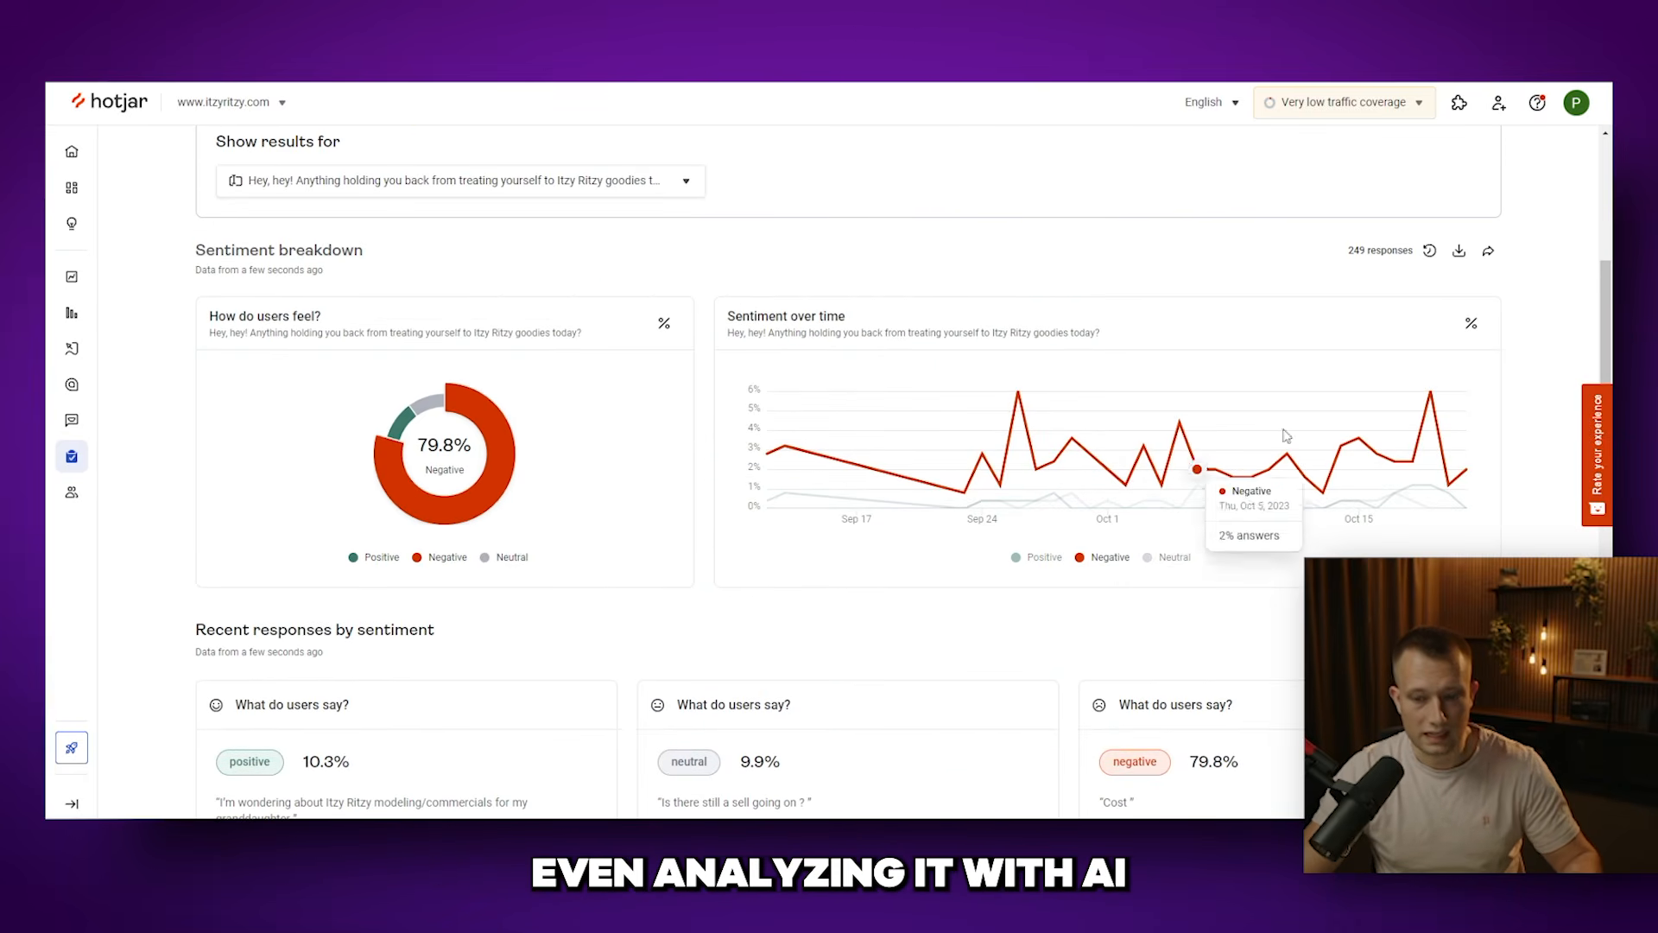
pyautogui.scroll(-2, 1296, 584)
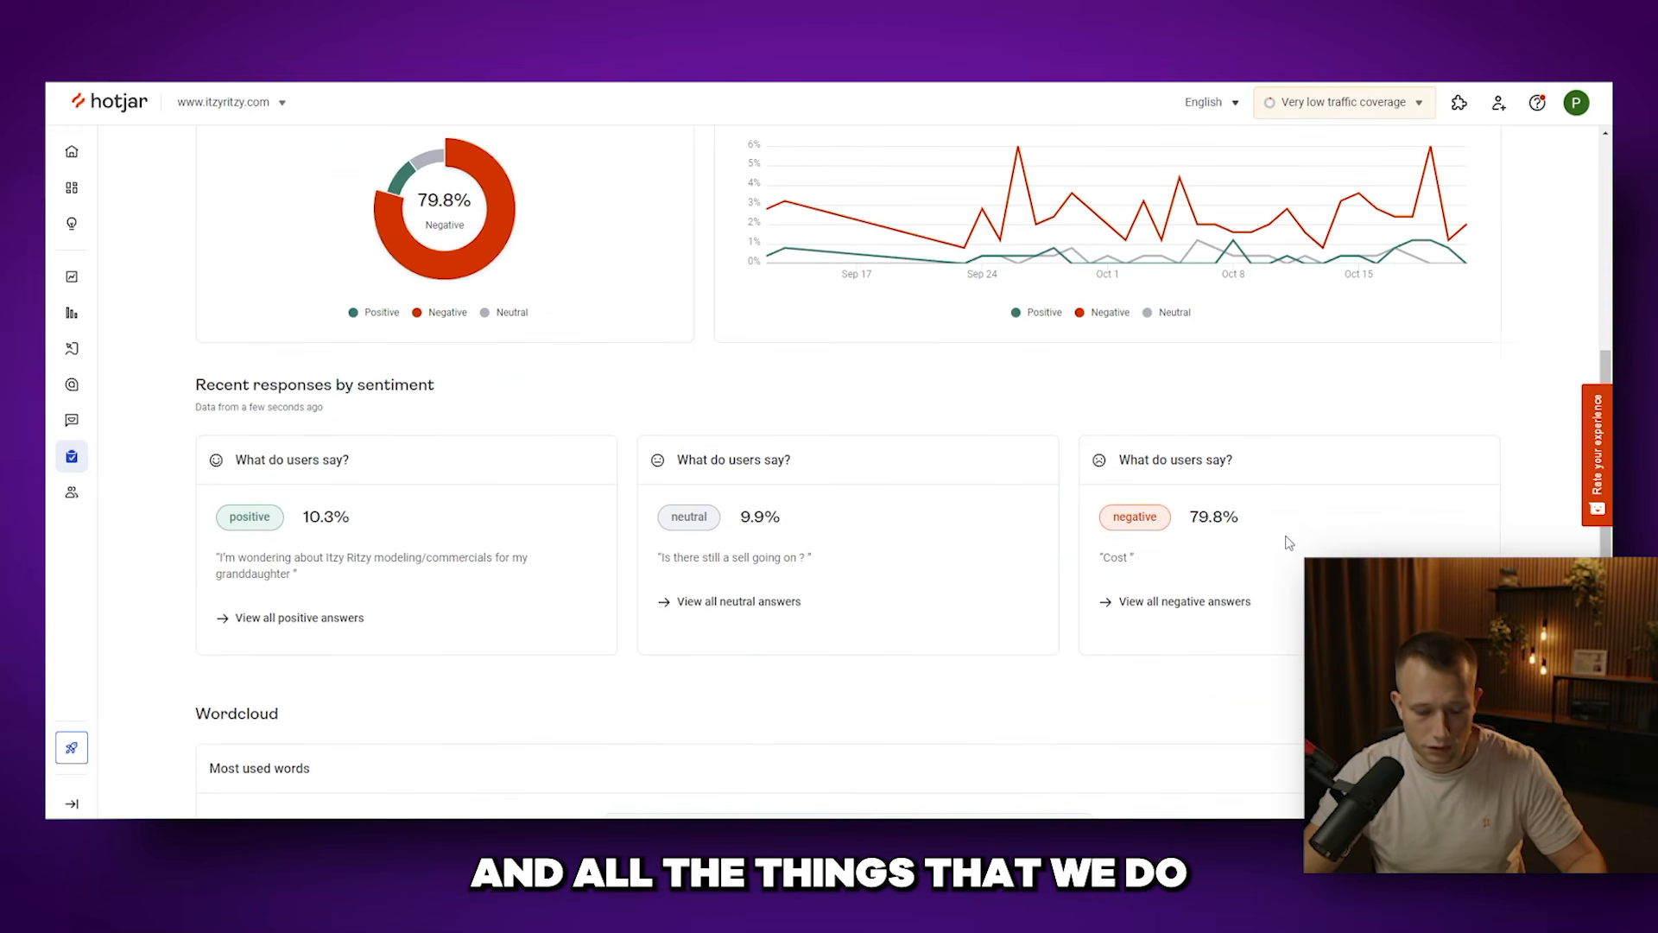
pyautogui.scroll(-6, 1293, 551)
pyautogui.click(850, 517)
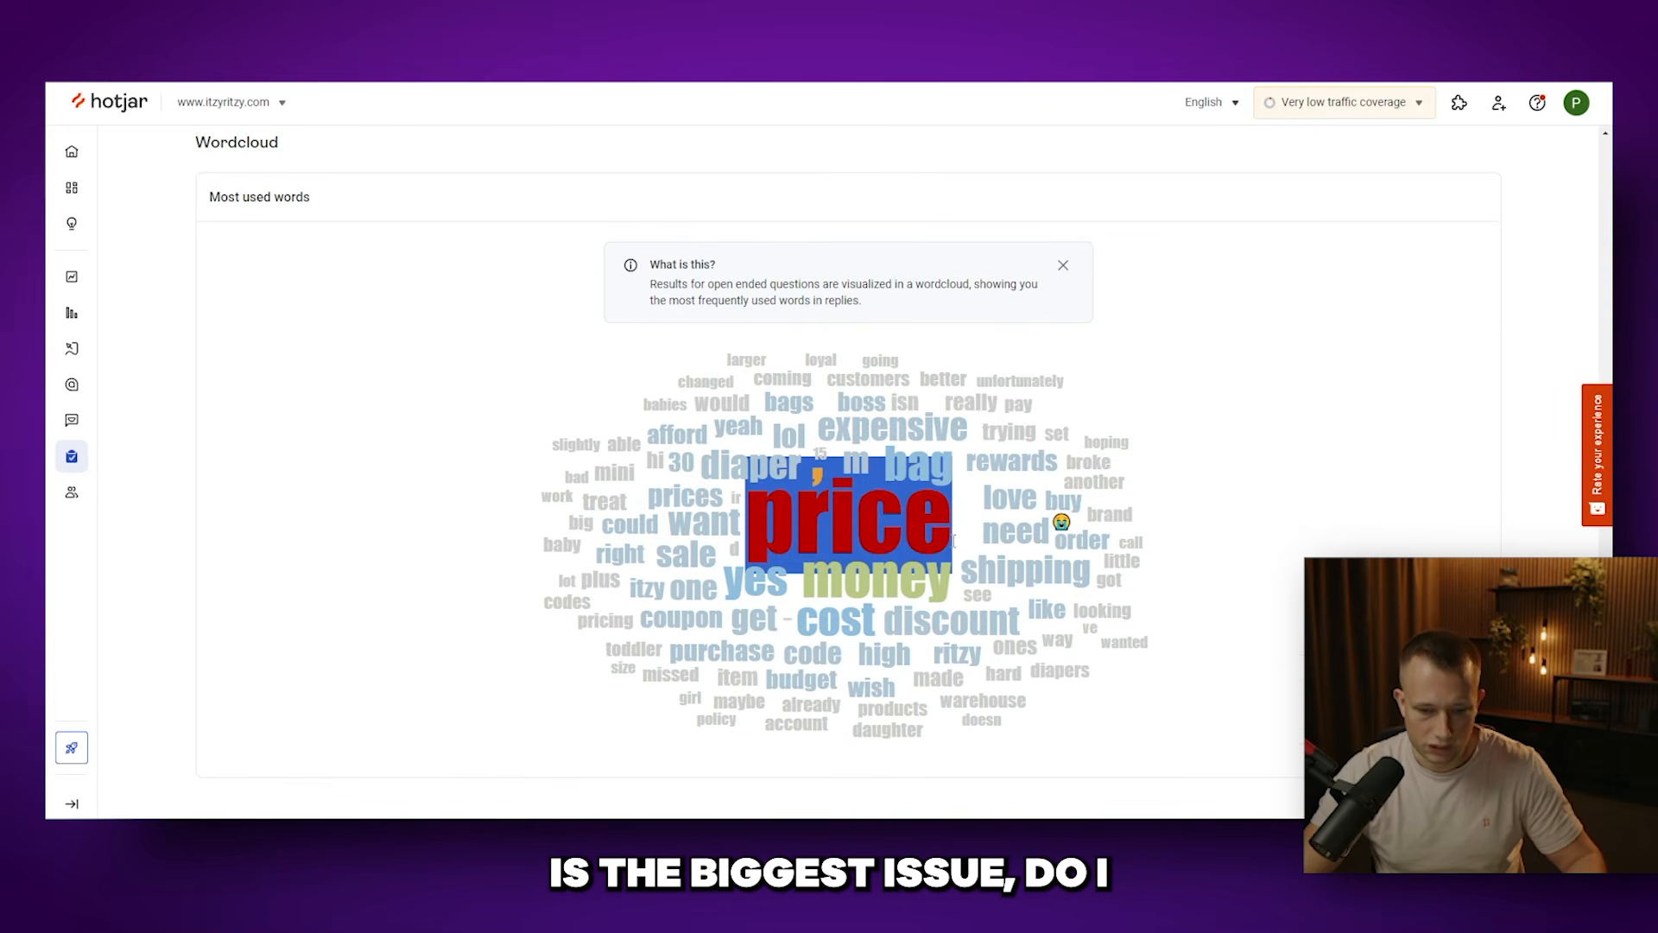
pyautogui.click(1231, 368)
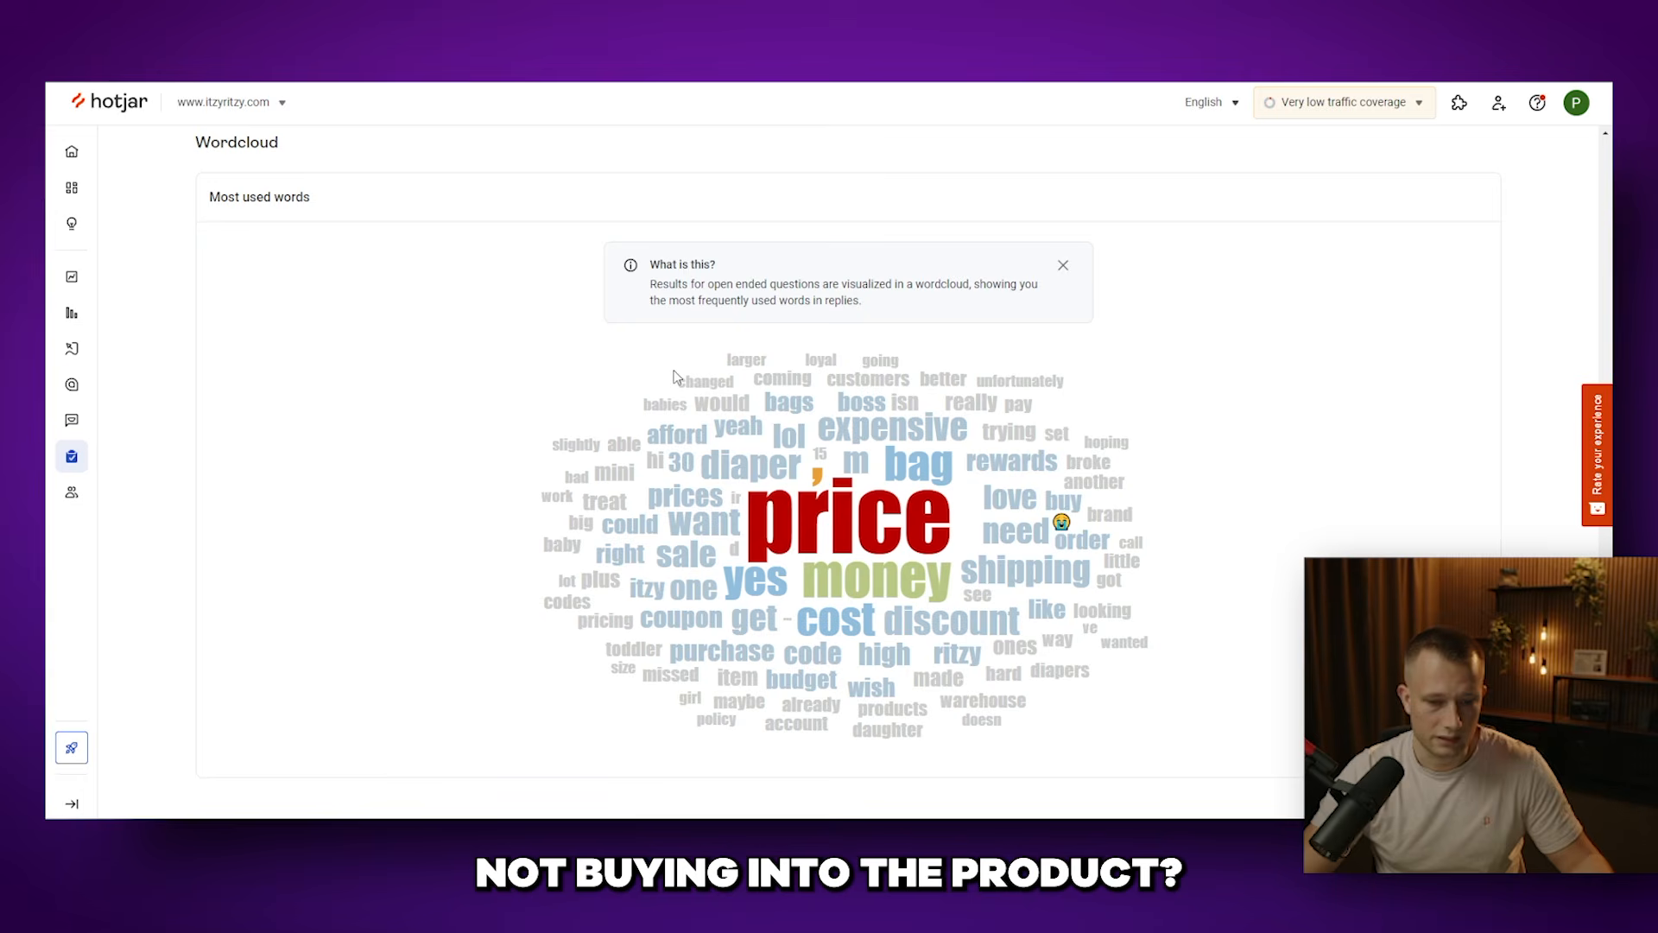
# Step: Highlight the word "rewards" in the wordcloud and study the other most used words for offer ideas
pyautogui.moveTo(966, 463); pyautogui.dragTo(1061, 465)
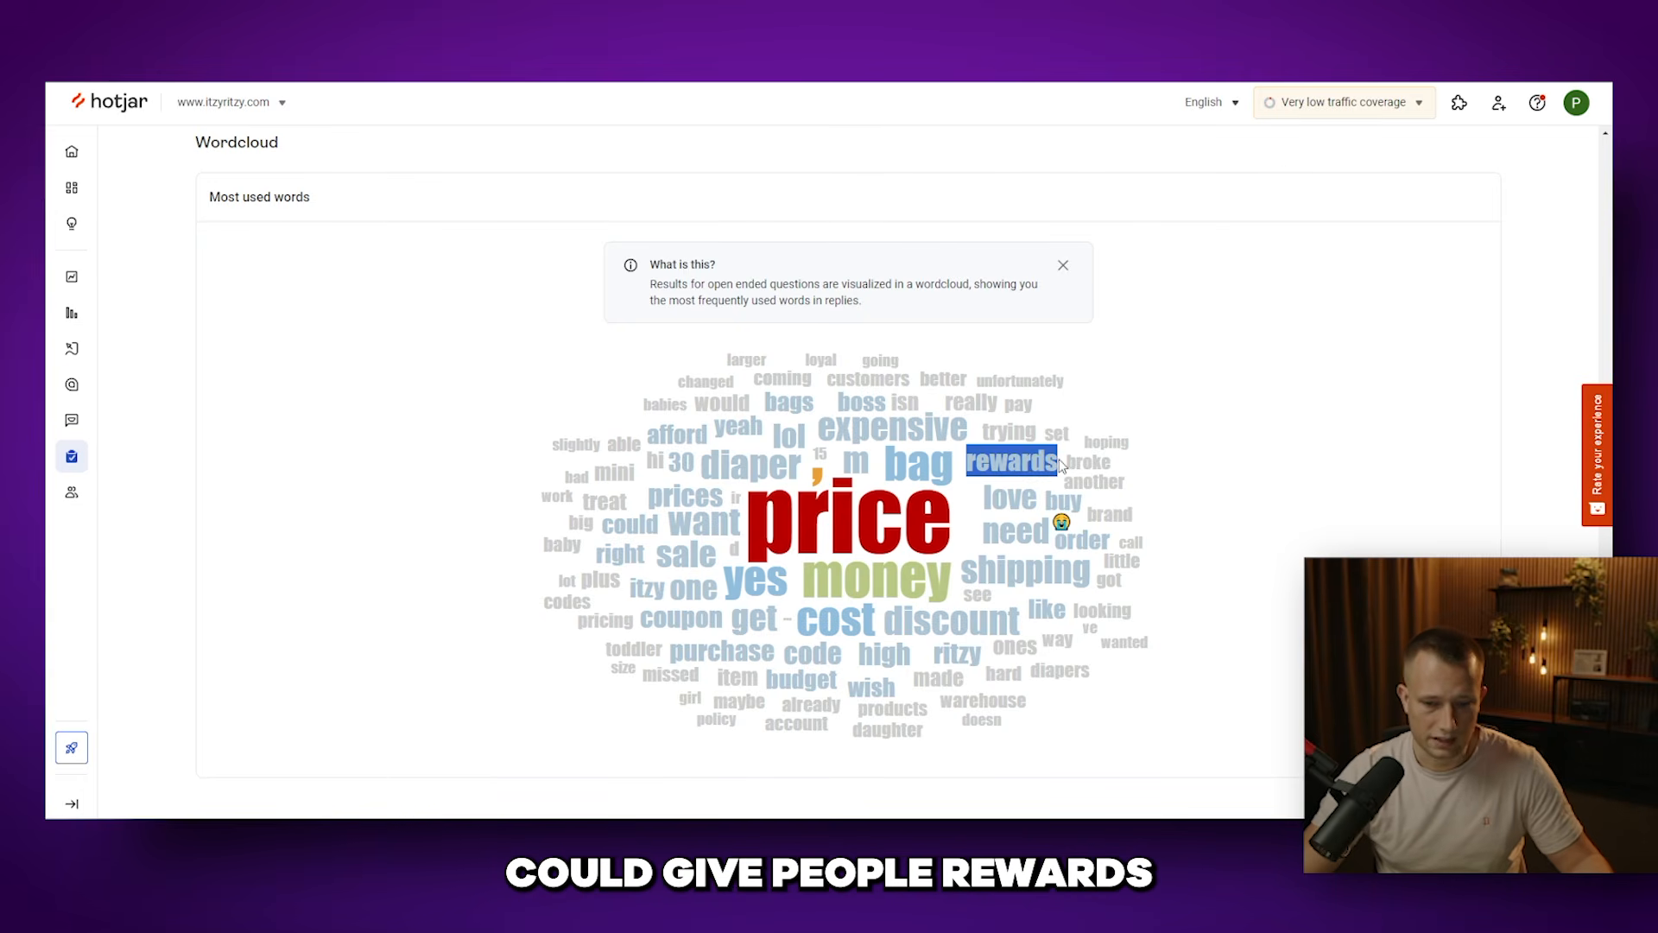
pyautogui.click(1198, 378)
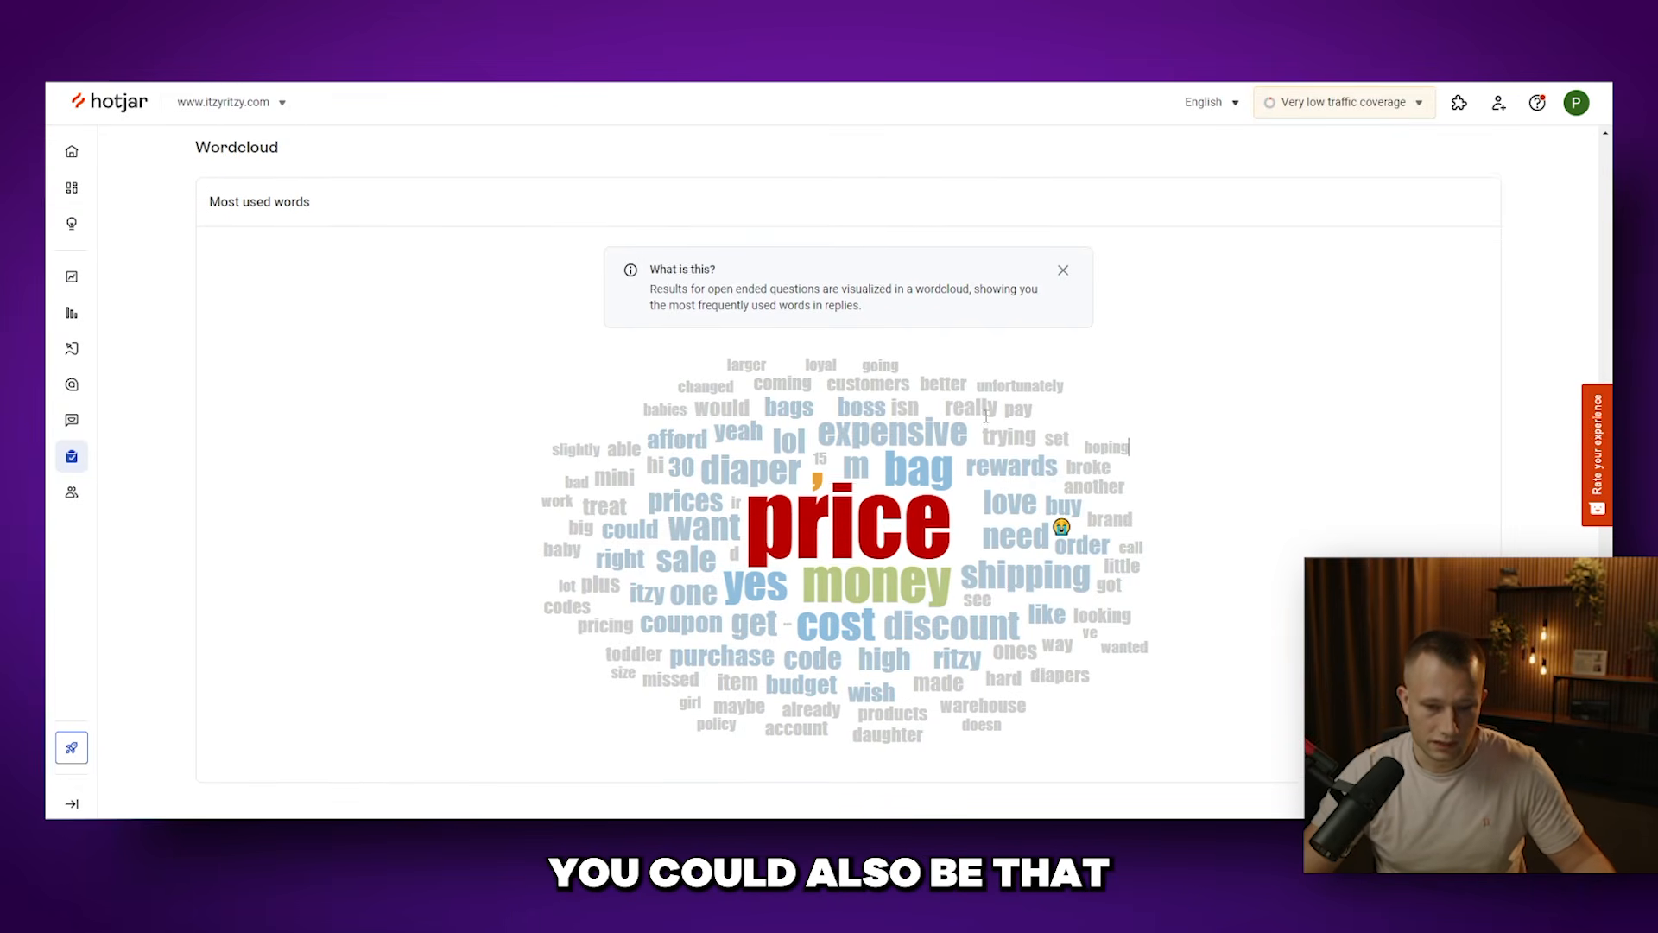
pyautogui.scroll(1, 891, 467)
pyautogui.scroll(-1, 878, 454)
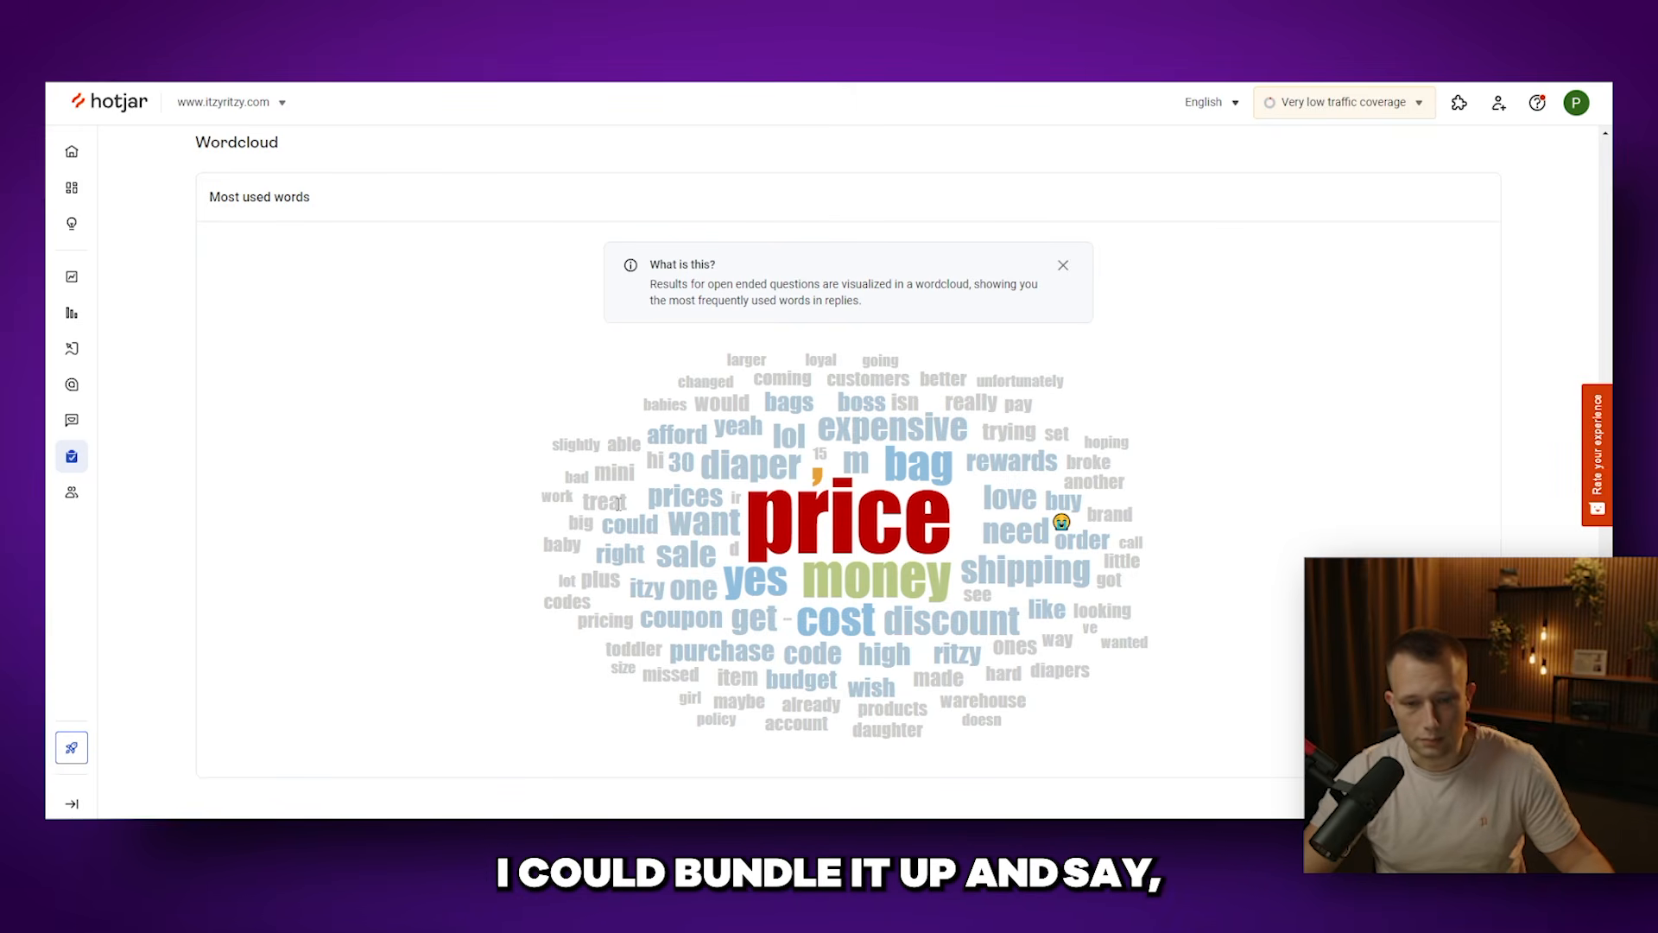
pyautogui.scroll(2, 555, 482)
pyautogui.scroll(-2, 555, 481)
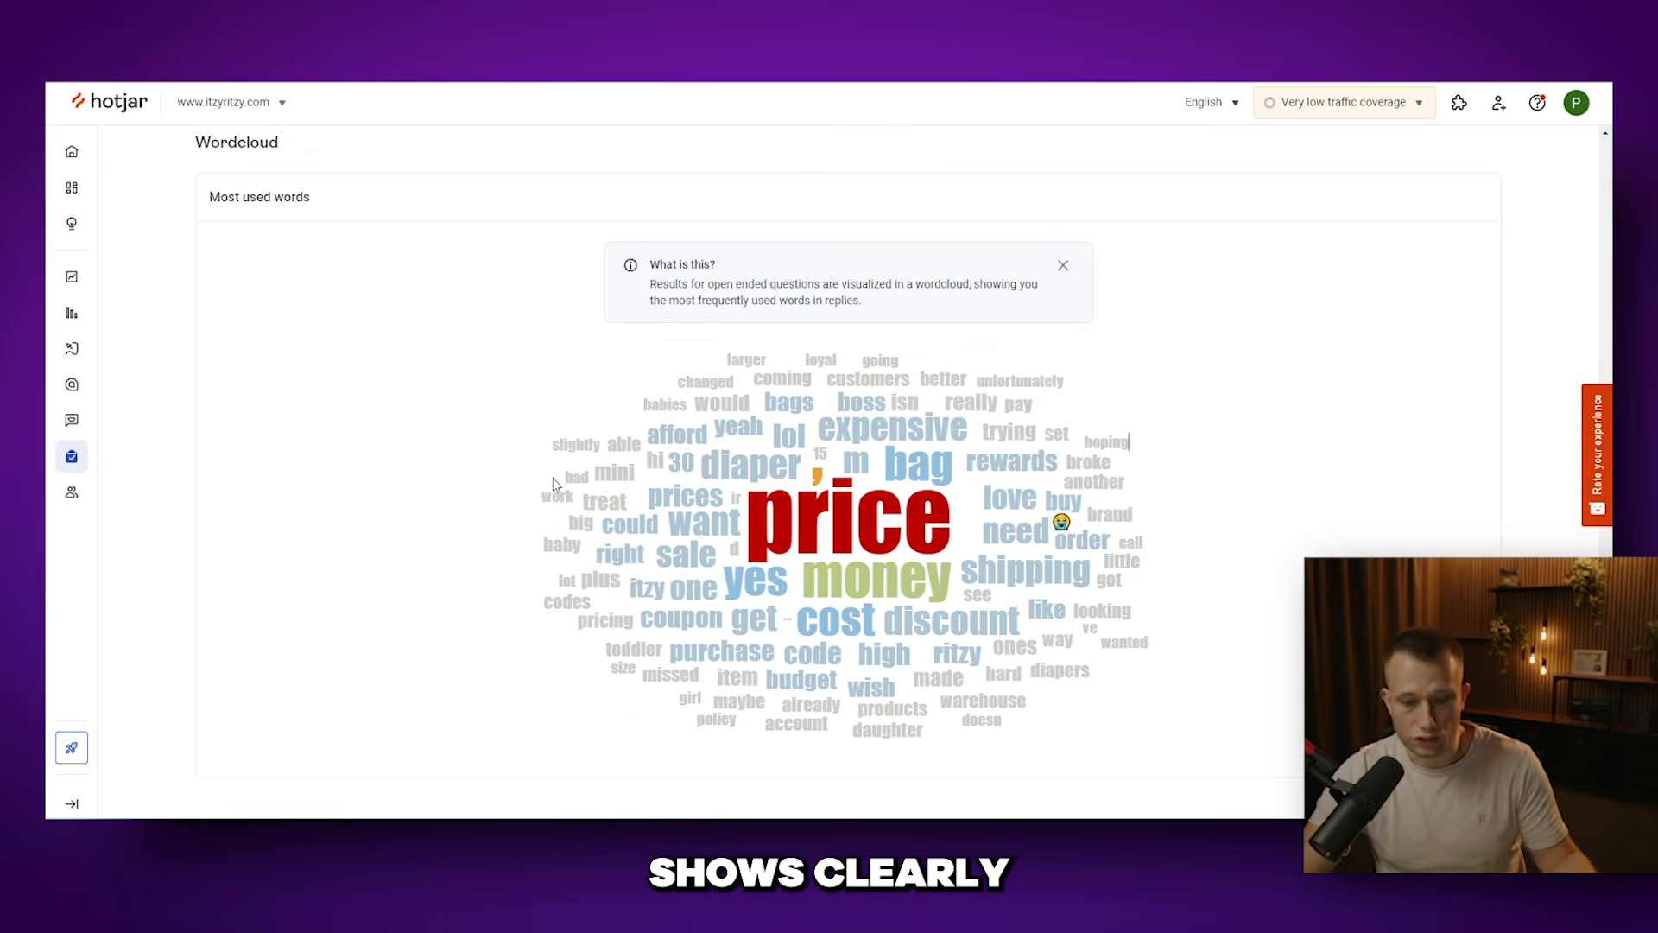
pyautogui.scroll(2, 501, 474)
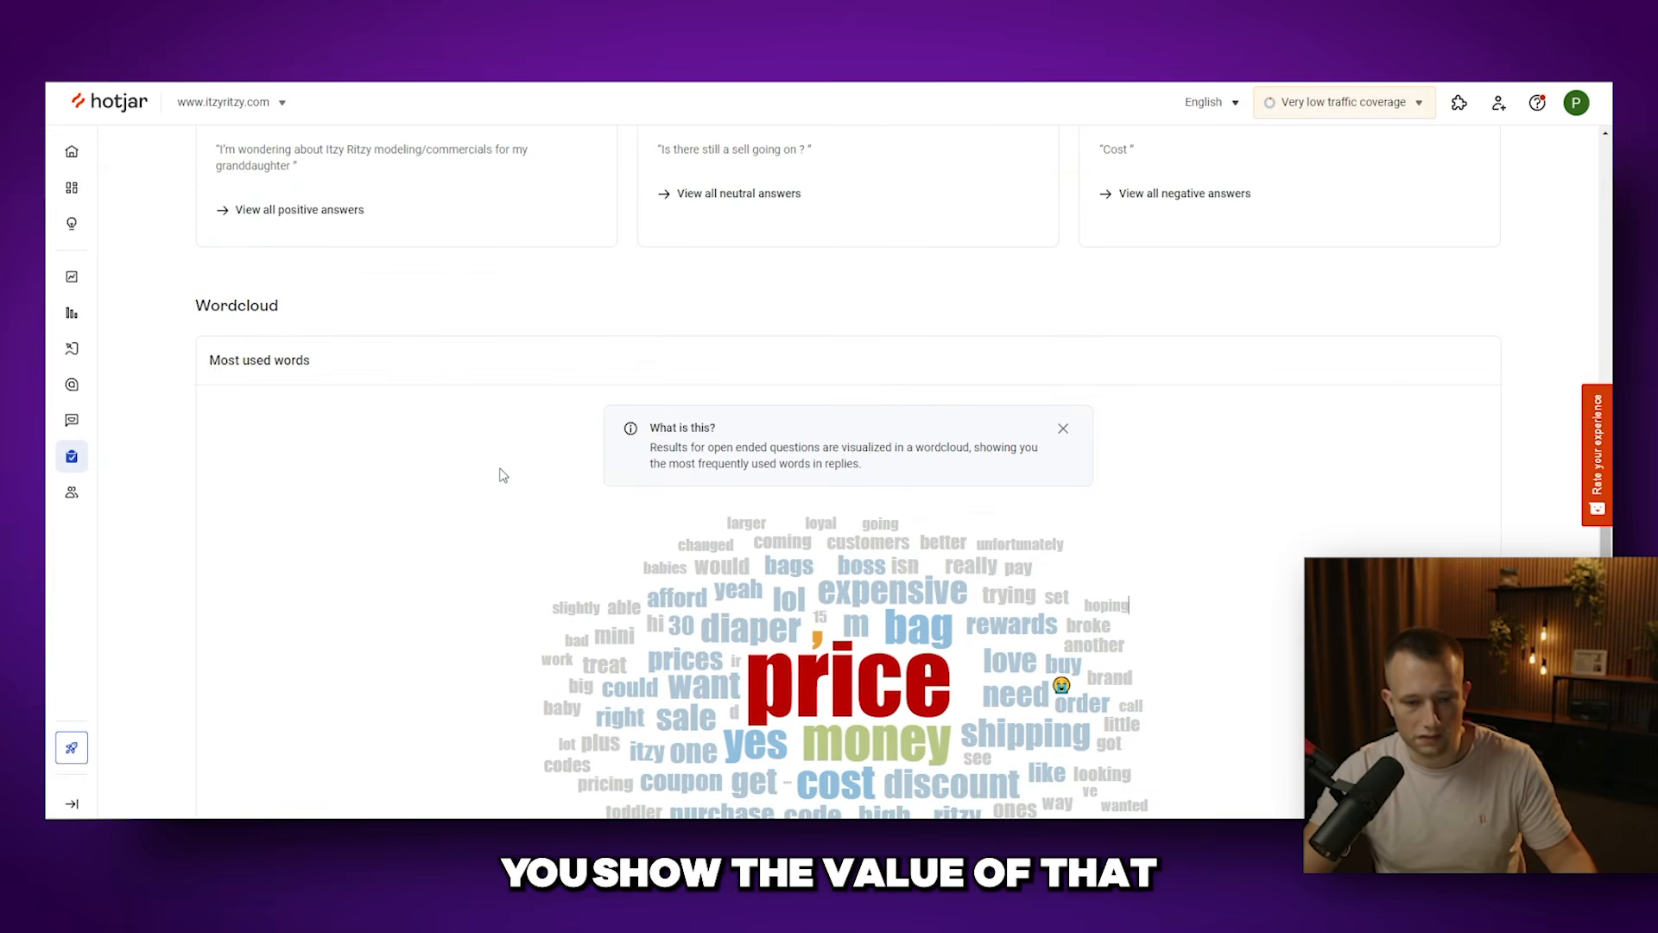
pyautogui.scroll(-1, 501, 474)
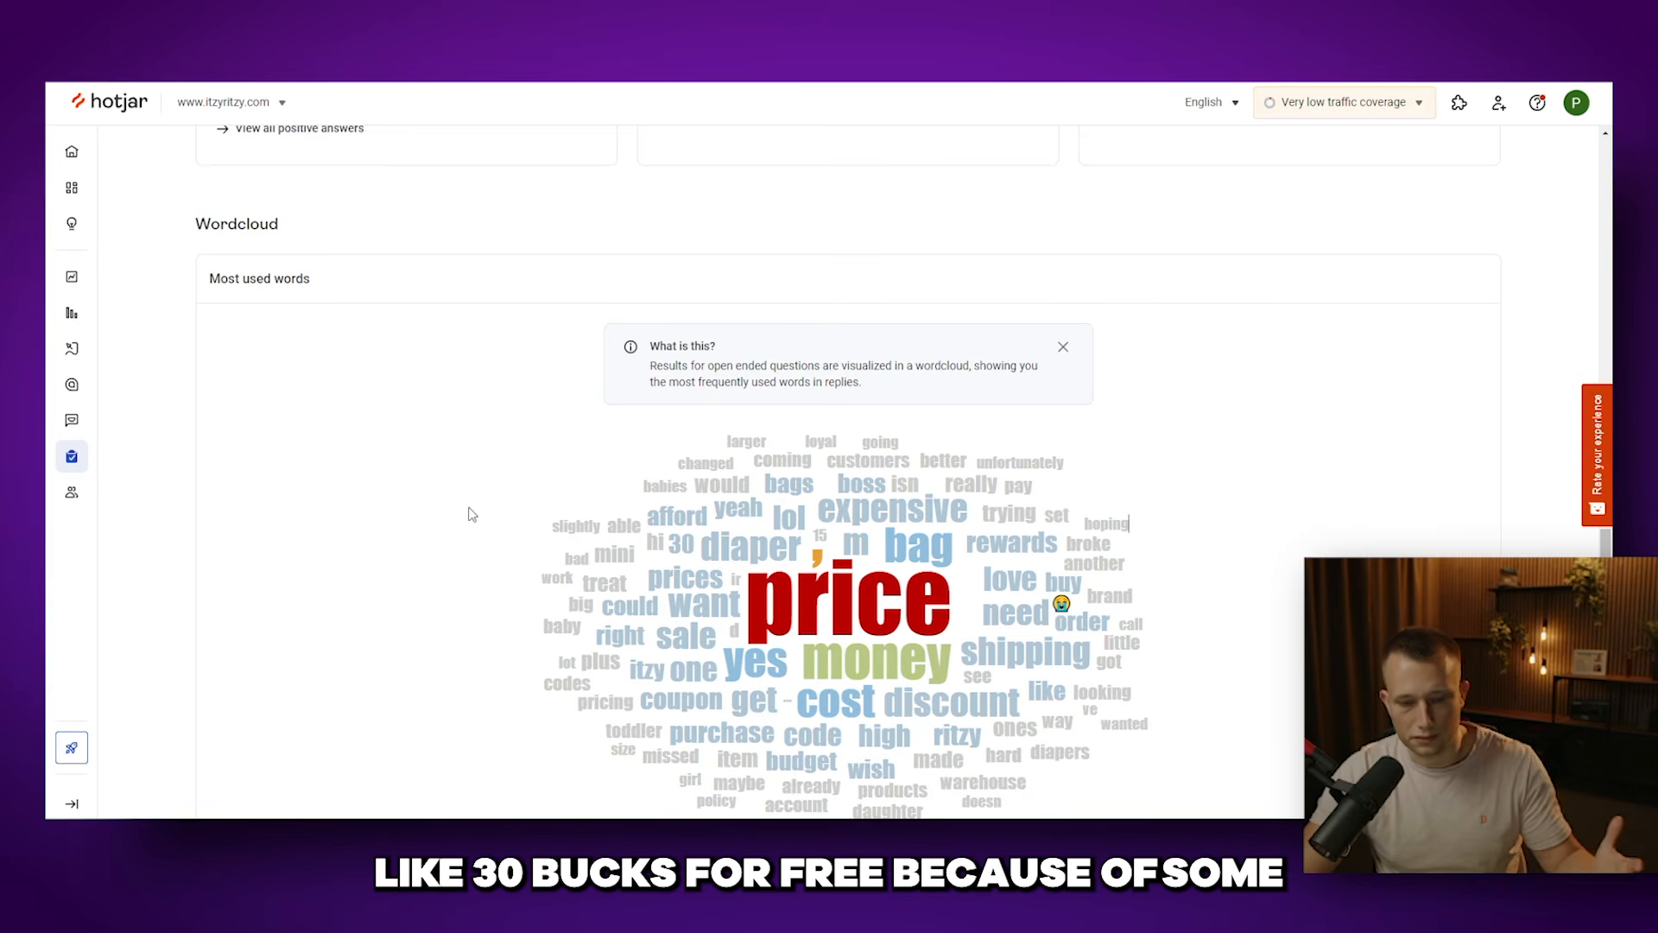
pyautogui.scroll(-1, 511, 478)
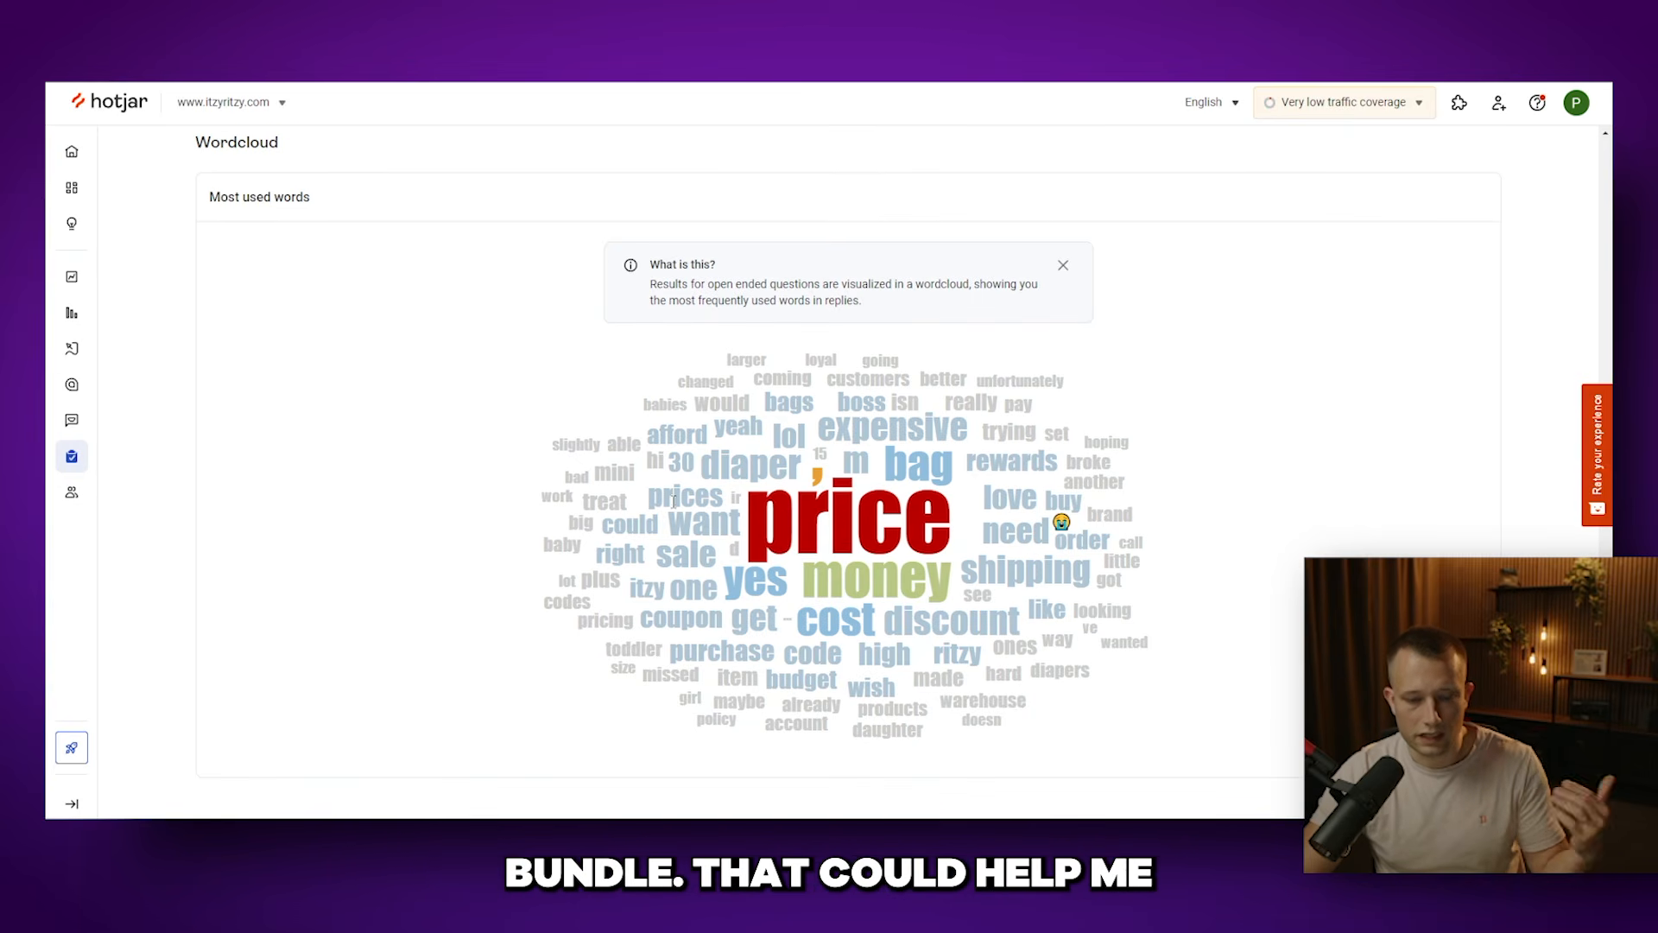
# Step: Point out "price" again in the wordcloud and return to the recent responses by sentiment
pyautogui.moveTo(750, 511); pyautogui.dragTo(876, 536)
pyautogui.click(807, 460)
pyautogui.click(921, 628)
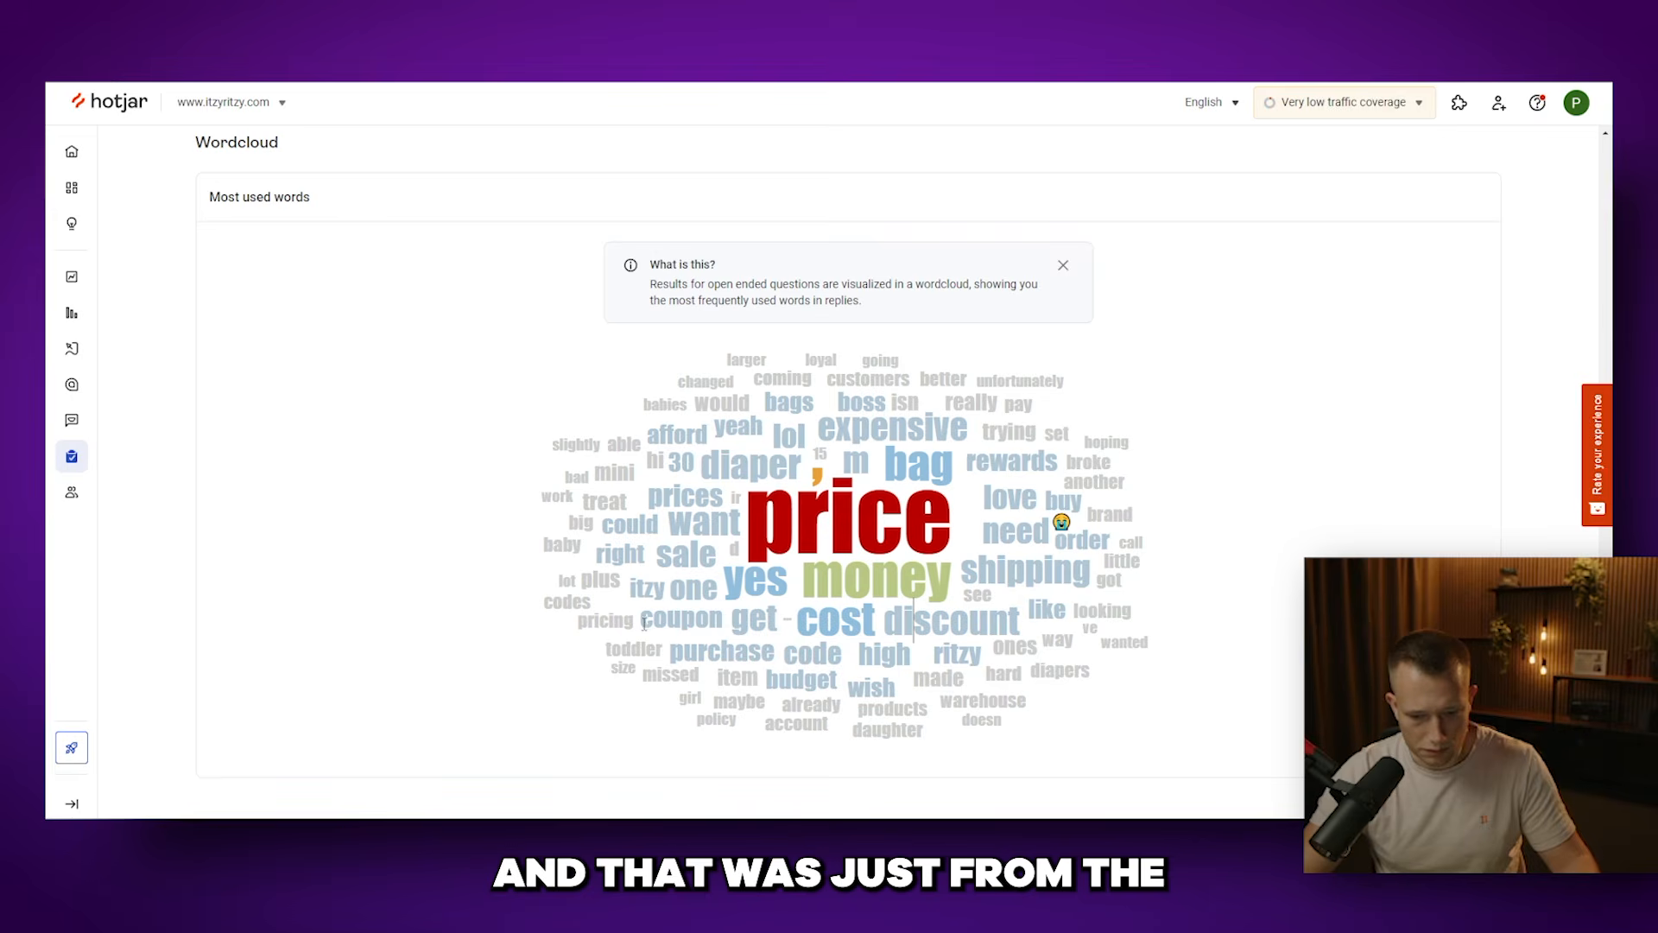
pyautogui.scroll(3, 644, 620)
pyautogui.scroll(3, 609, 561)
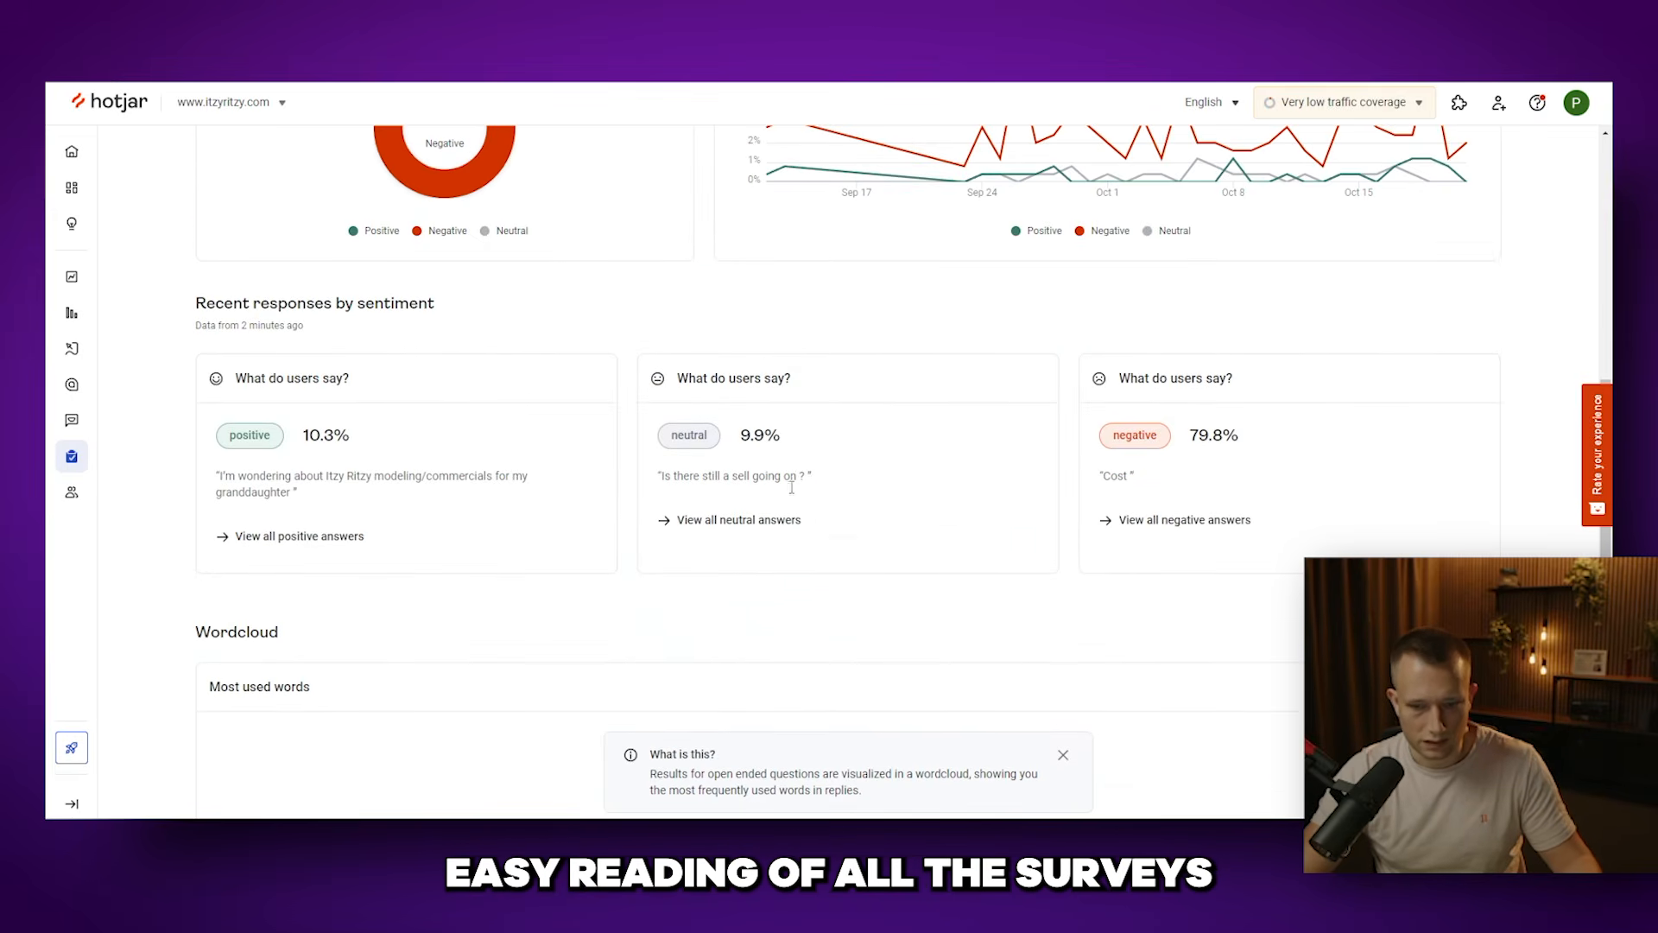
# Step: Return to the wordcloud of most used words and point out the words from "coupon" across to "price"
pyautogui.scroll(-6, 777, 490)
pyautogui.moveTo(666, 619); pyautogui.dragTo(763, 624)
pyautogui.click(748, 626)
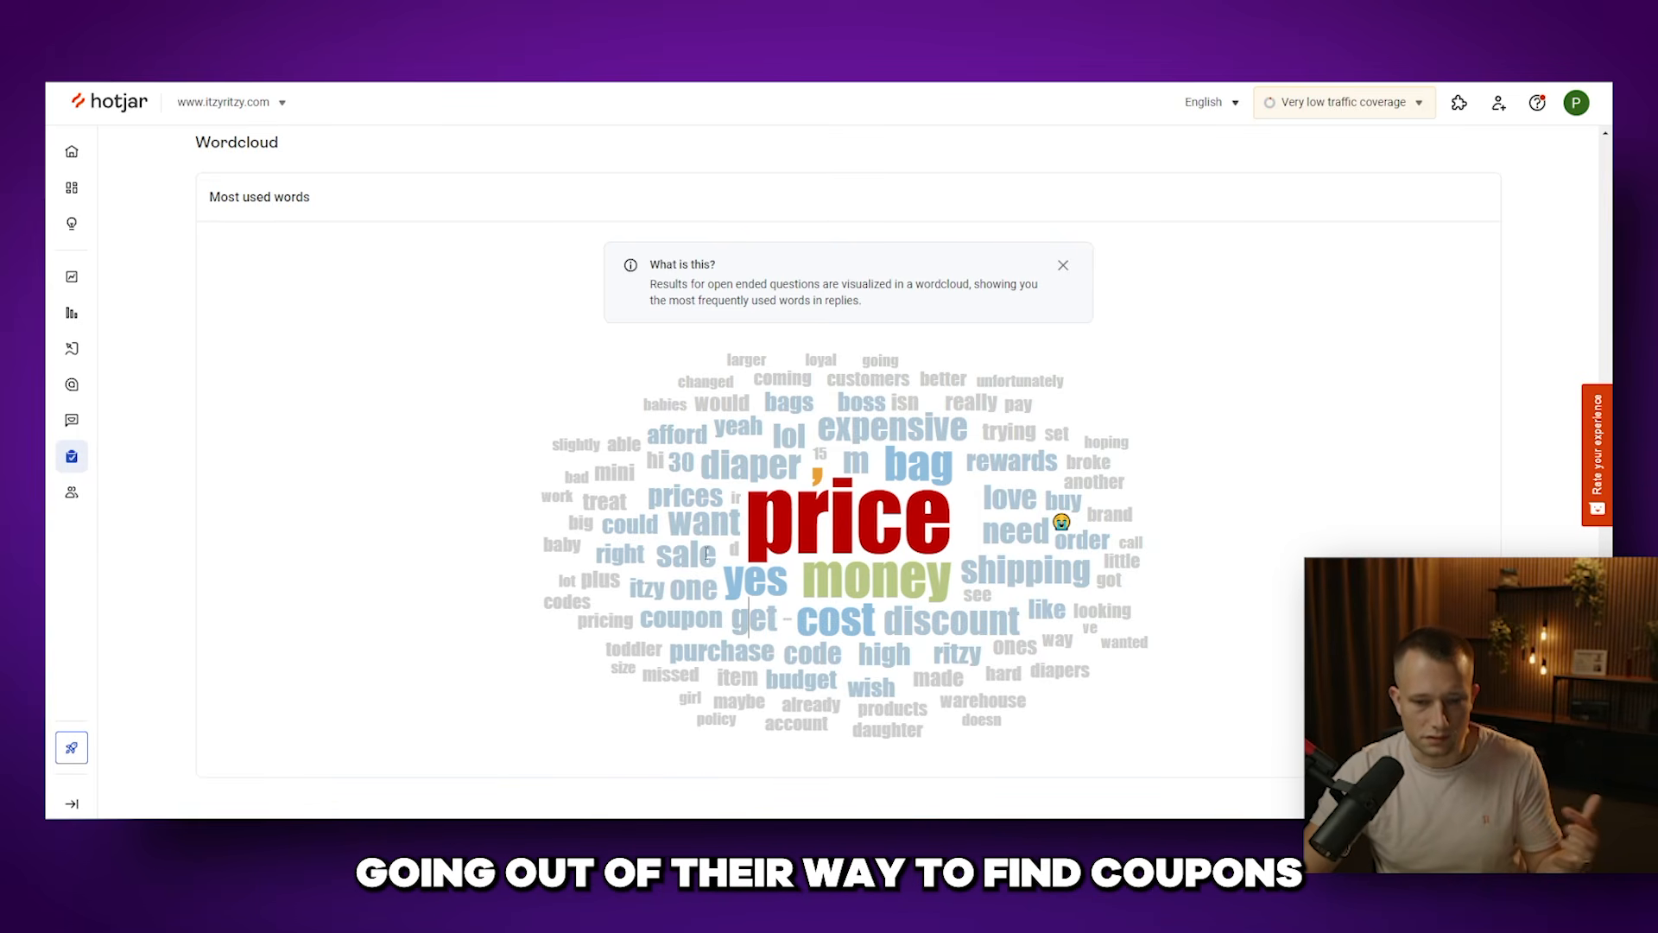
pyautogui.moveTo(675, 612); pyautogui.dragTo(931, 515)
pyautogui.click(932, 515)
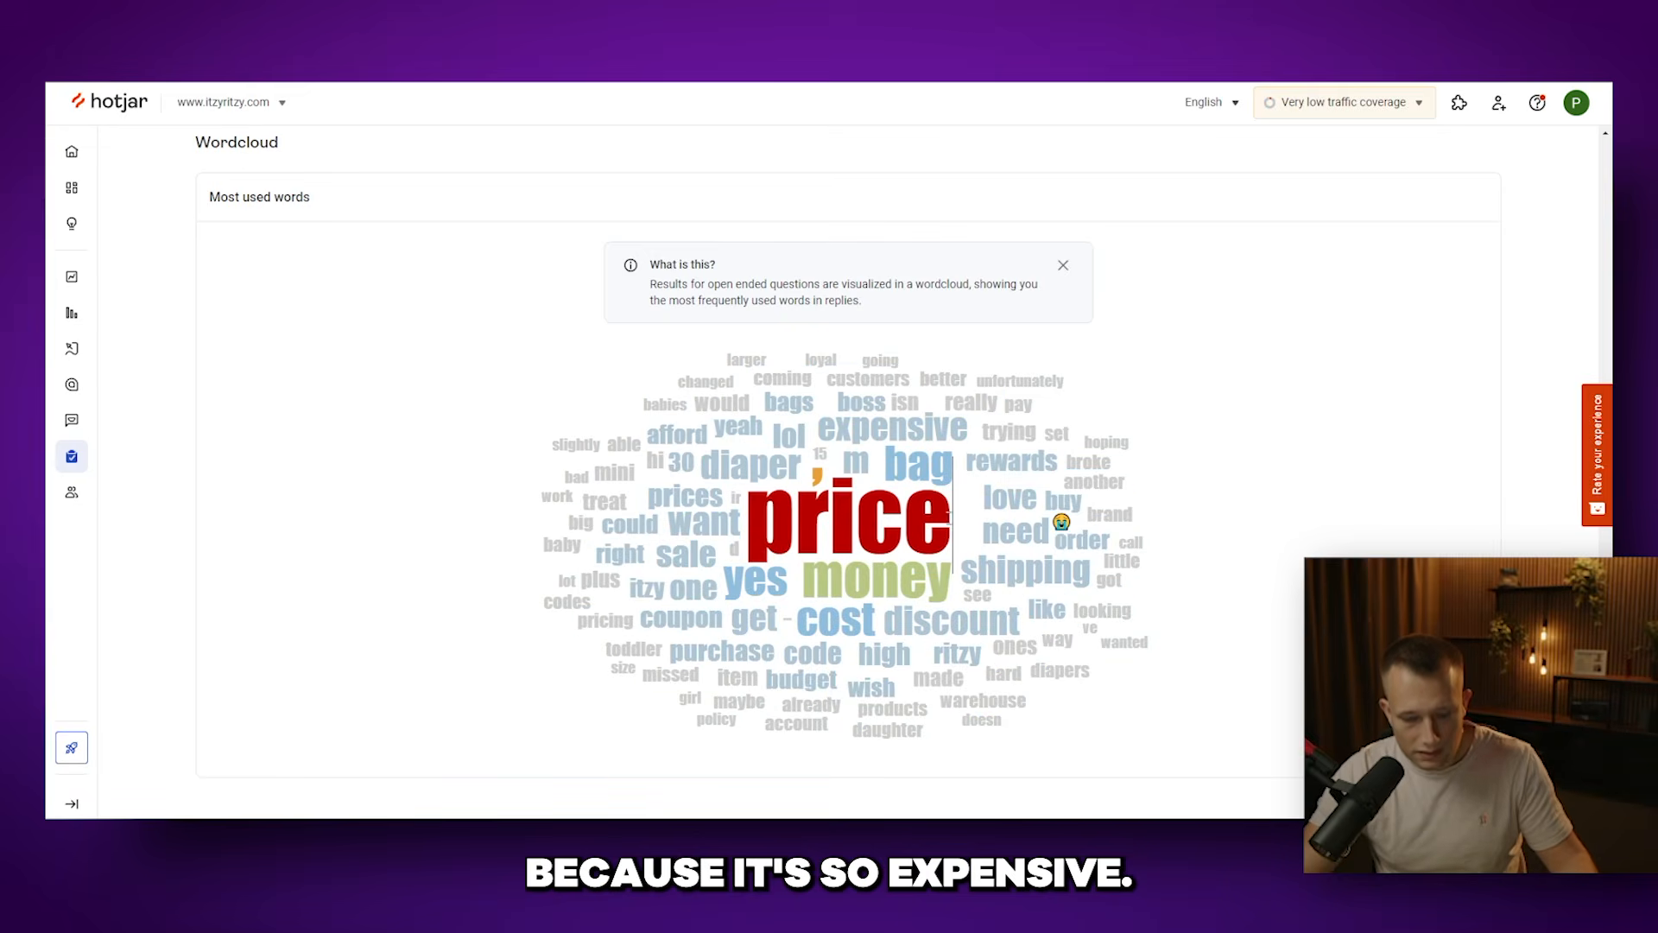
# Step: Highlight "price" in the wordcloud, and select across the words from "bag" to "rewards" before clearing the selection
pyautogui.doubleClick(850, 512)
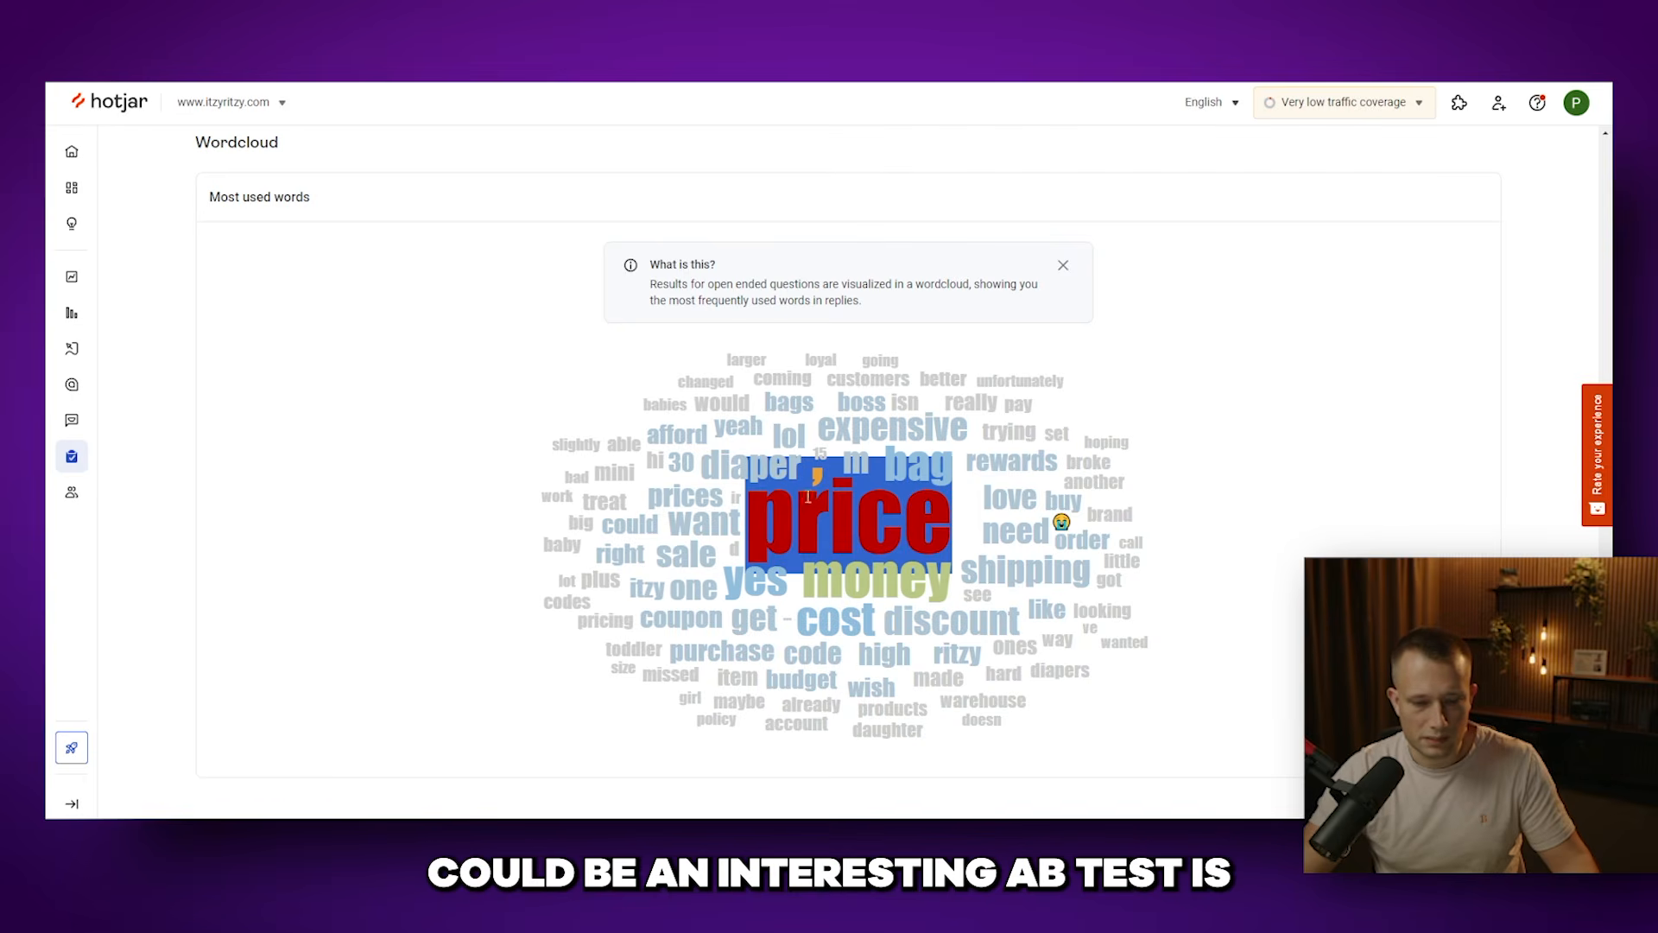
pyautogui.click(654, 486)
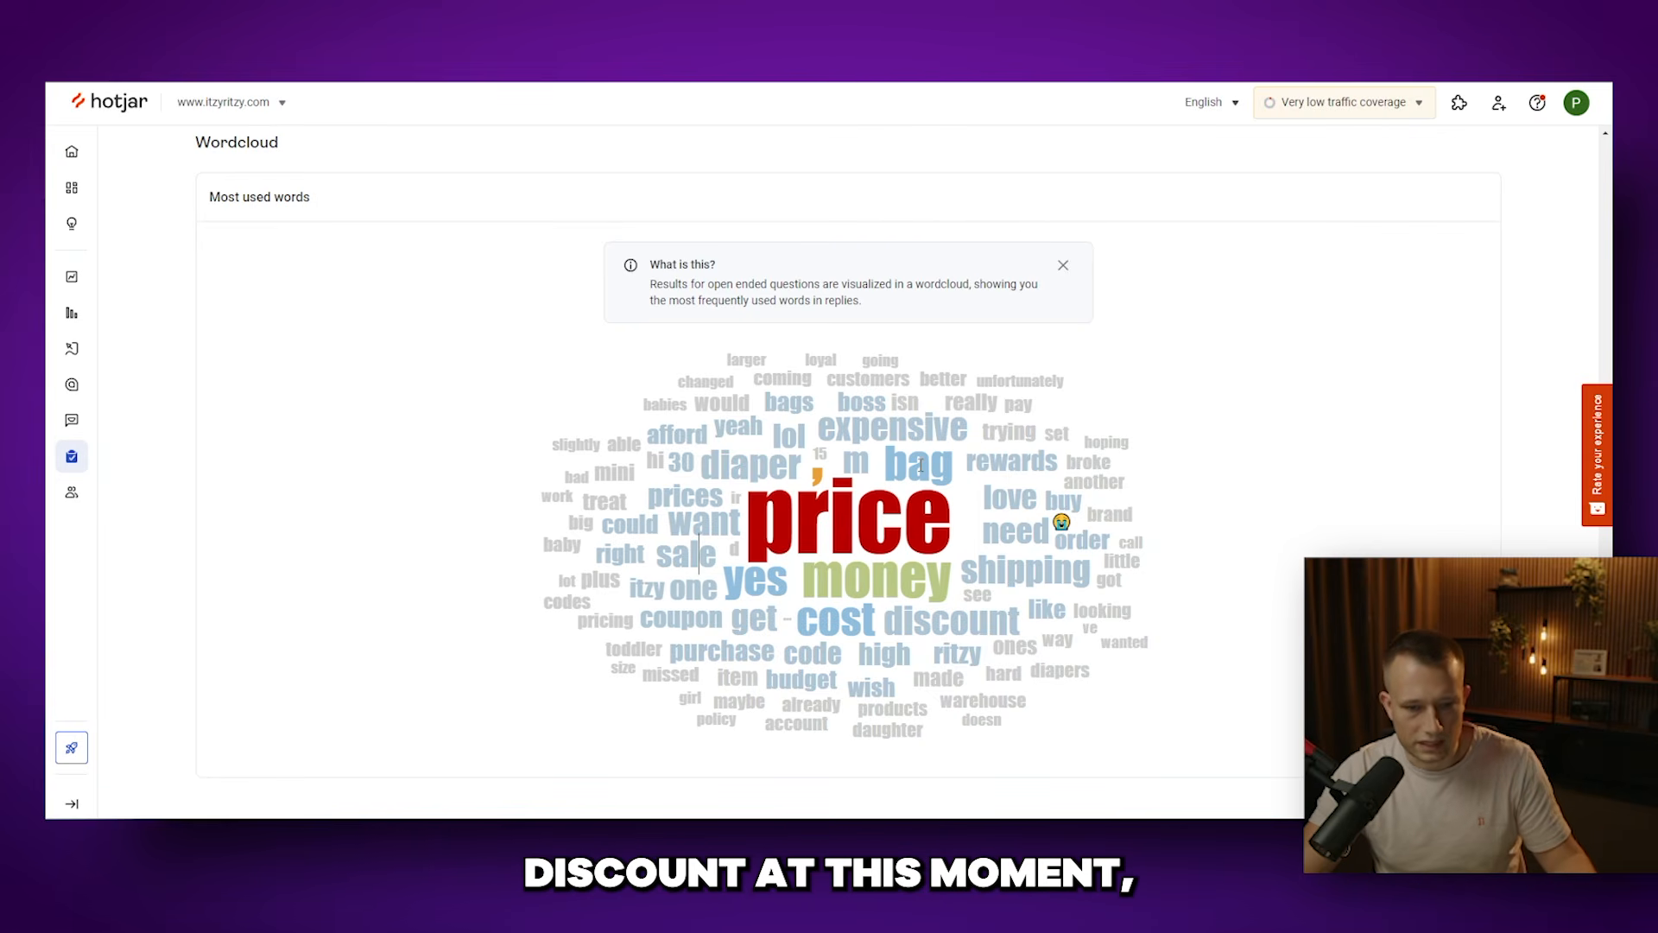
pyautogui.moveTo(913, 456); pyautogui.dragTo(1033, 458)
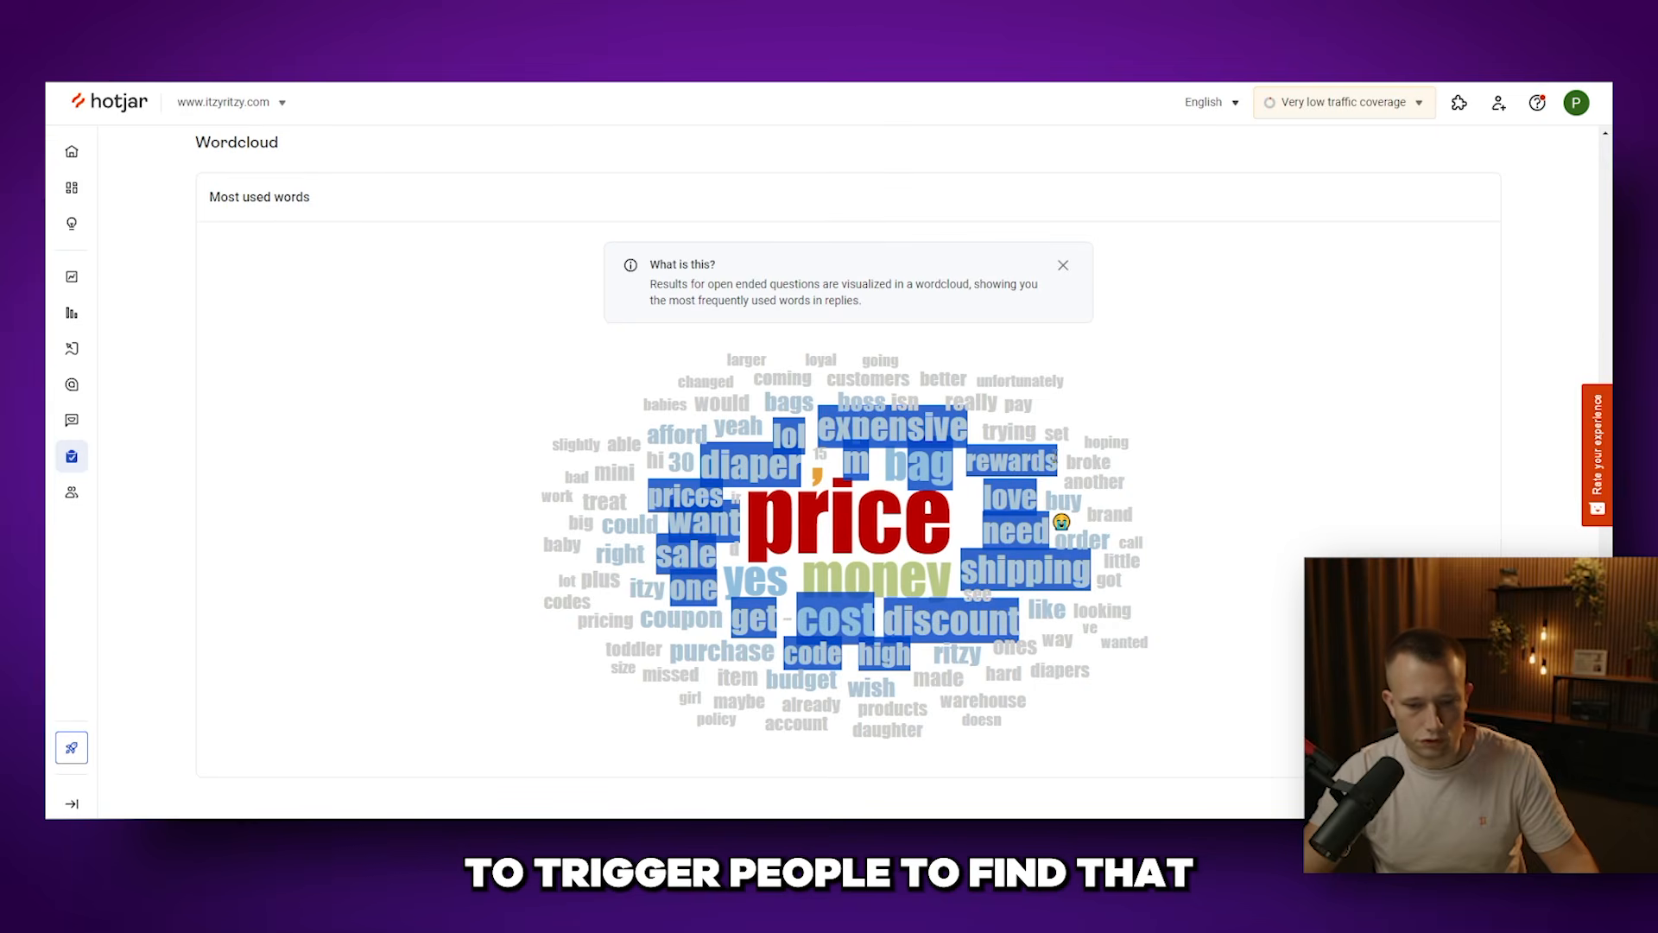
pyautogui.click(1028, 460)
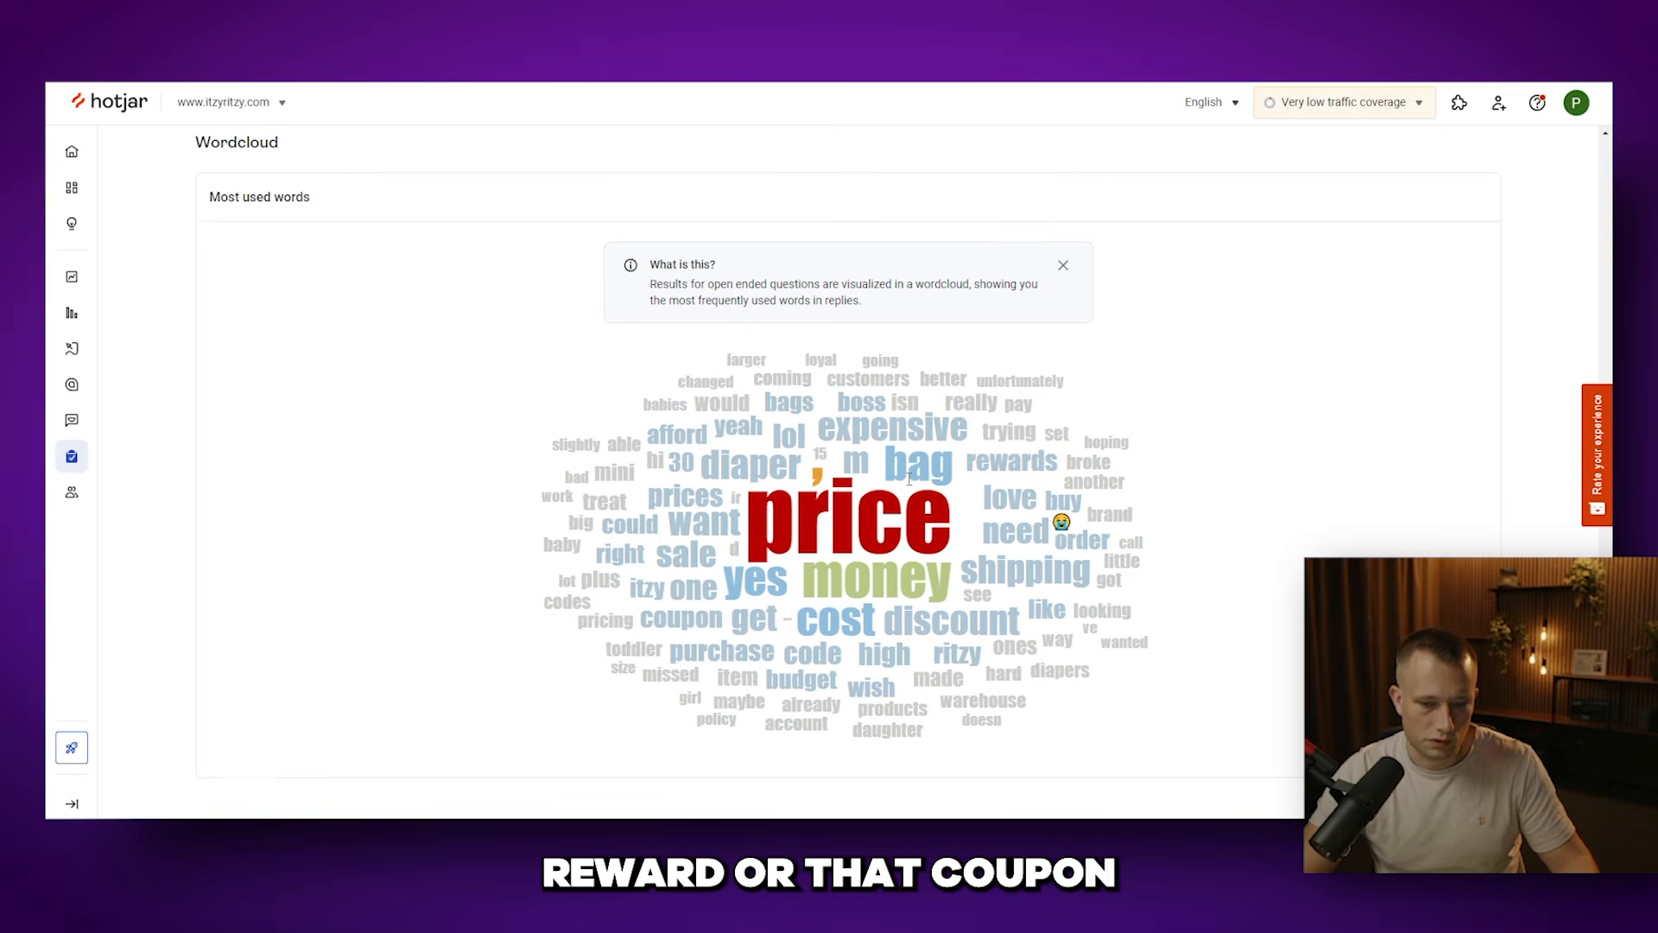